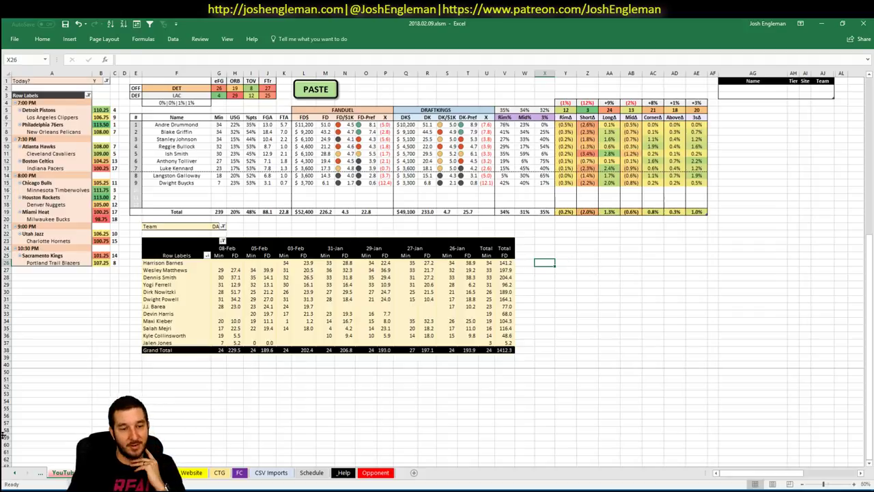
- Switch to the FanDuel contest scoring page in Chrome and review the leaderboard's positions, winnings and scores
{"action": "left_click", "coordinate": [17, 473]}
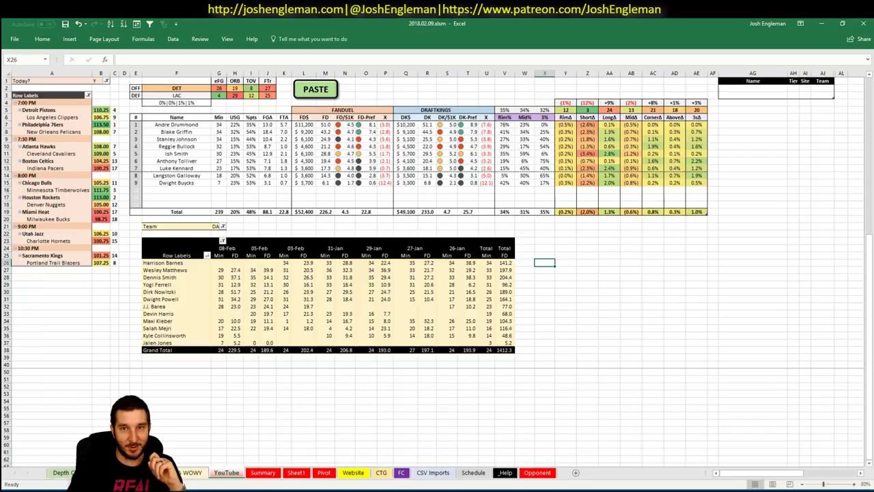
{"action": "mouse_move", "coordinate": [48, 484]}
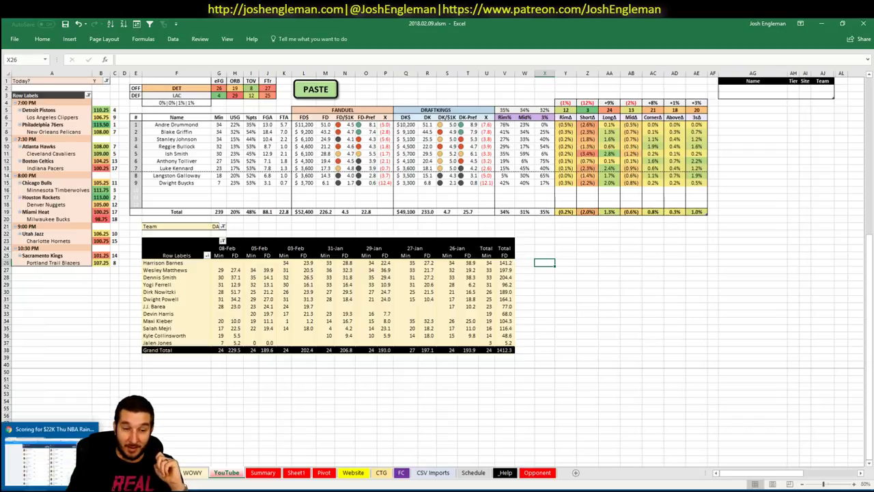
{"action": "left_click", "coordinate": [55, 468]}
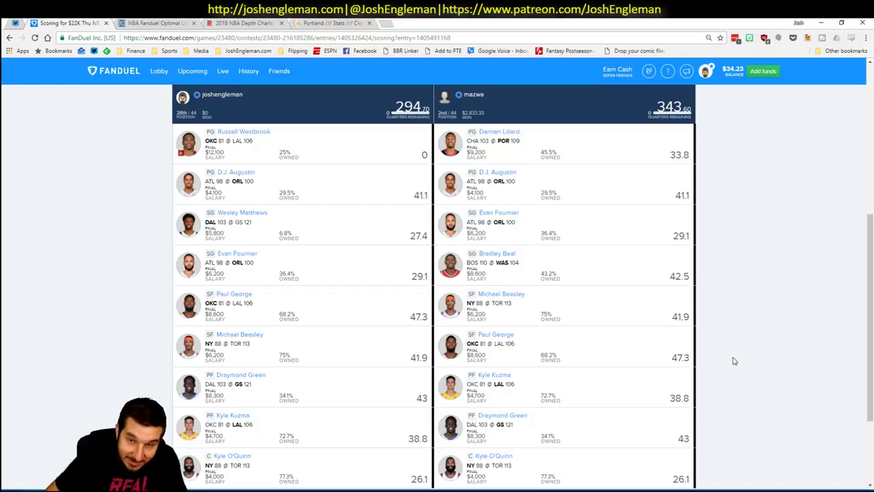
{"action": "scroll", "coordinate": [733, 360], "scroll_direction": "up", "scroll_amount": 1}
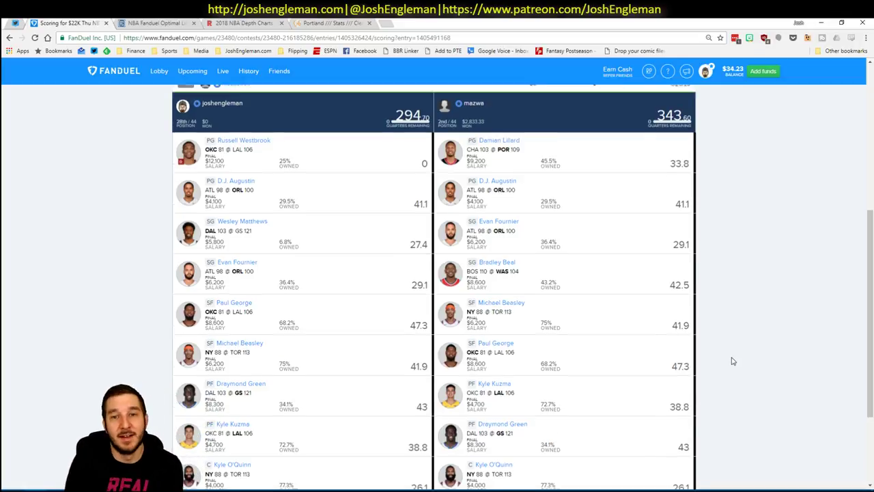
{"action": "scroll", "coordinate": [683, 336], "scroll_direction": "up", "scroll_amount": 4}
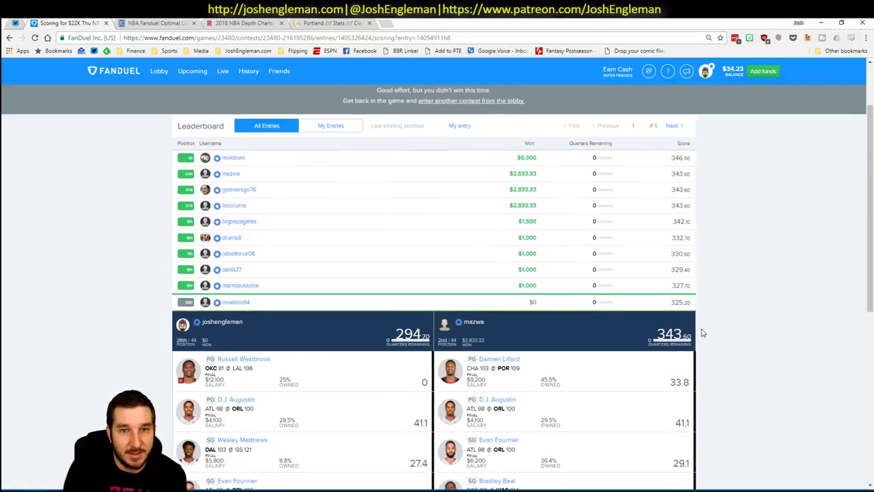
{"action": "scroll", "coordinate": [703, 333], "scroll_direction": "down", "scroll_amount": 1}
{"action": "scroll", "coordinate": [703, 333], "scroll_direction": "up", "scroll_amount": 1}
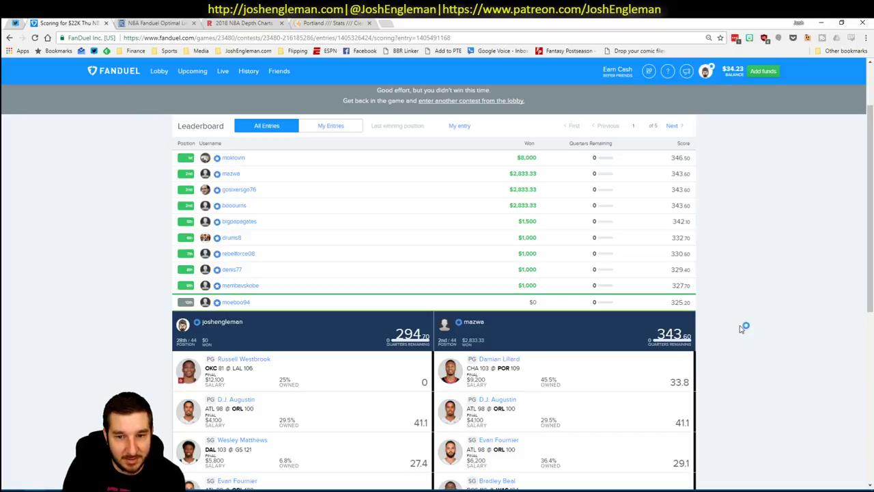
{"action": "scroll", "coordinate": [739, 328], "scroll_direction": "down", "scroll_amount": 1}
{"action": "scroll", "coordinate": [740, 328], "scroll_direction": "up", "scroll_amount": 2}
{"action": "scroll", "coordinate": [739, 329], "scroll_direction": "down", "scroll_amount": 1}
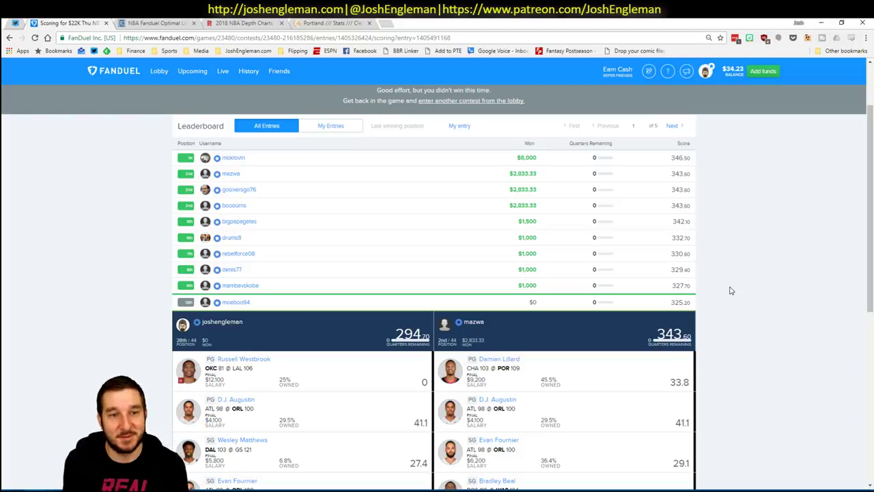
- Compare the two side-by-side FanDuel lineups by player, salary, ownership and score, and check them against the leaderboard
{"action": "scroll", "coordinate": [732, 301], "scroll_direction": "down", "scroll_amount": 3}
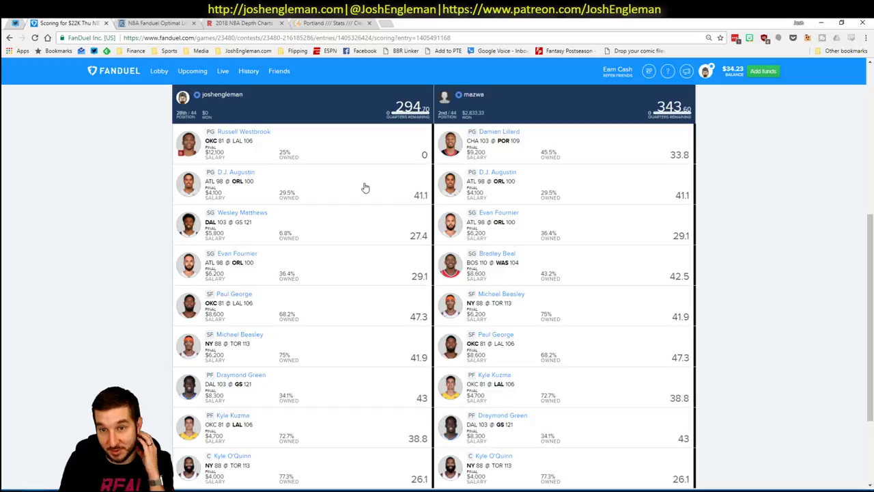
{"action": "scroll", "coordinate": [369, 187], "scroll_direction": "down", "scroll_amount": 2}
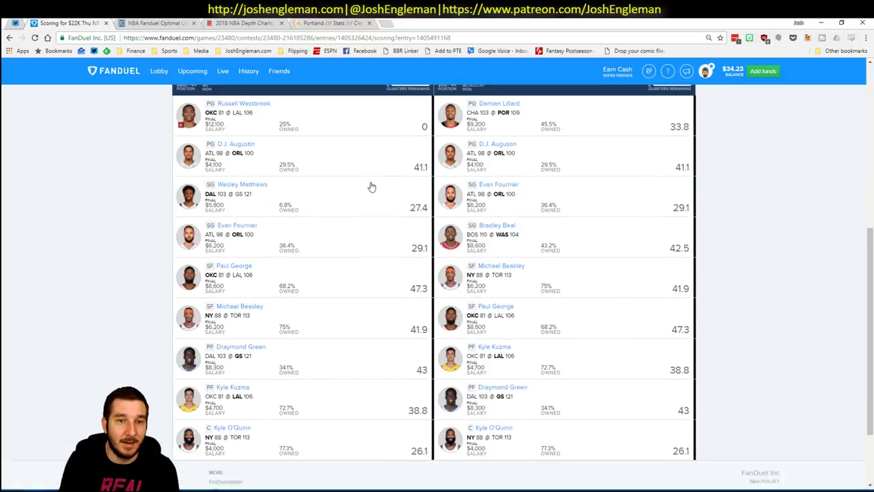
{"action": "scroll", "coordinate": [371, 186], "scroll_direction": "up", "scroll_amount": 1}
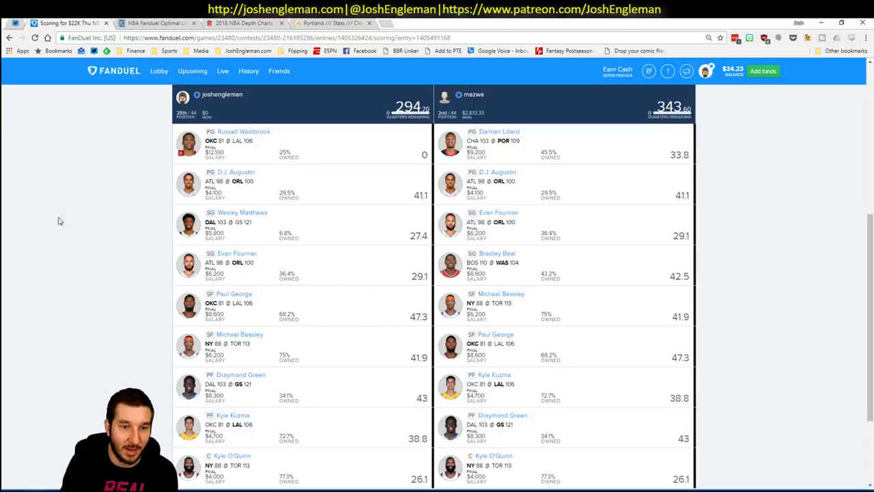
{"action": "scroll", "coordinate": [146, 236], "scroll_direction": "down", "scroll_amount": 1}
{"action": "scroll", "coordinate": [145, 236], "scroll_direction": "up", "scroll_amount": 1}
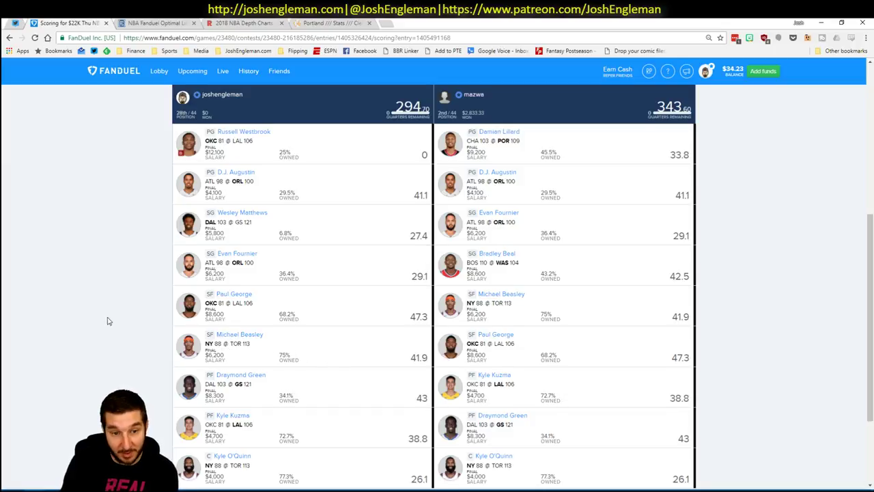
{"action": "scroll", "coordinate": [203, 310], "scroll_direction": "down", "scroll_amount": 1}
{"action": "scroll", "coordinate": [308, 263], "scroll_direction": "up", "scroll_amount": 1}
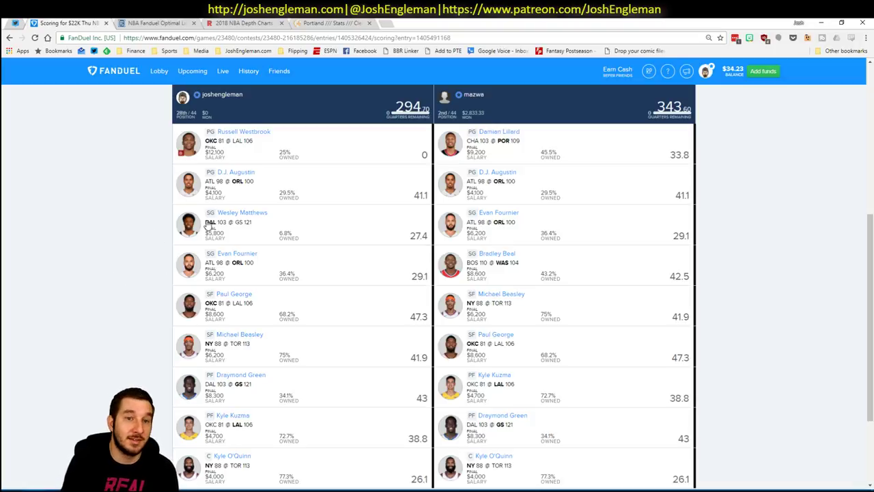
{"action": "scroll", "coordinate": [107, 233], "scroll_direction": "up", "scroll_amount": 3}
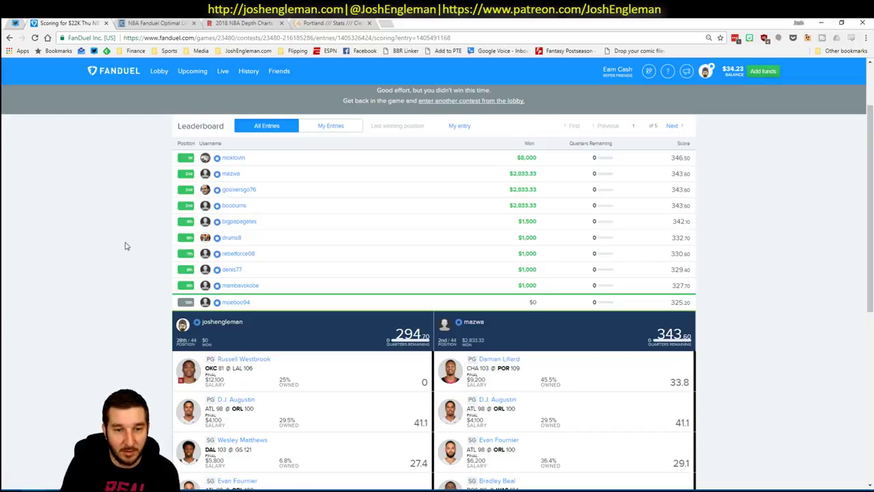
{"action": "scroll", "coordinate": [126, 243], "scroll_direction": "down", "scroll_amount": 3}
{"action": "scroll", "coordinate": [150, 229], "scroll_direction": "up", "scroll_amount": 1}
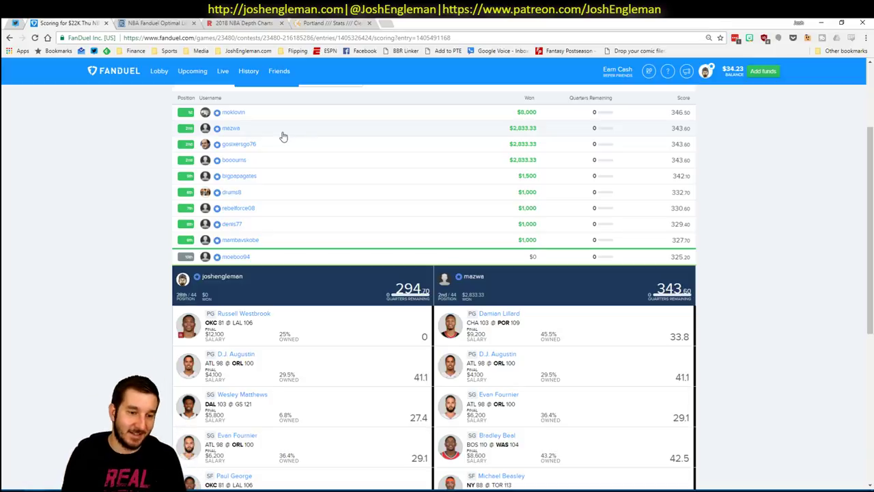
- Switch to the Excel workbook and sort the team matchup table on the Summary sheet by Rank in ascending order
{"action": "key", "text": "alt+Tab"}
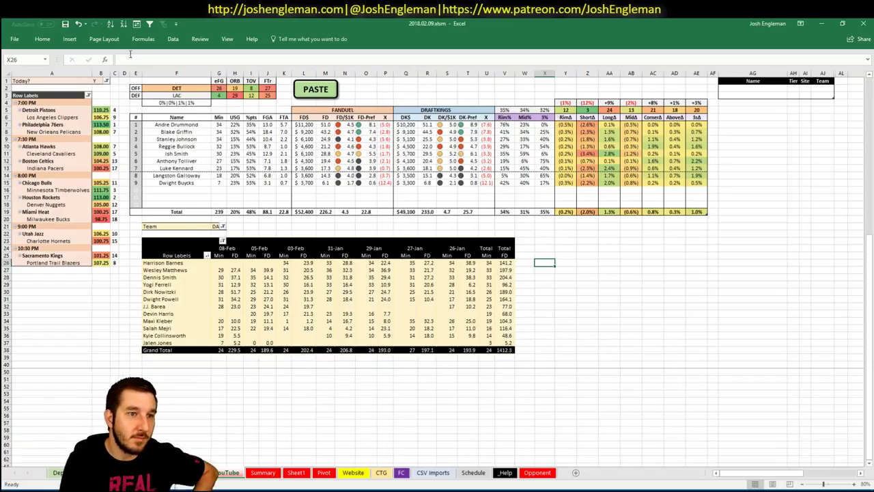
{"action": "left_click", "coordinate": [185, 88]}
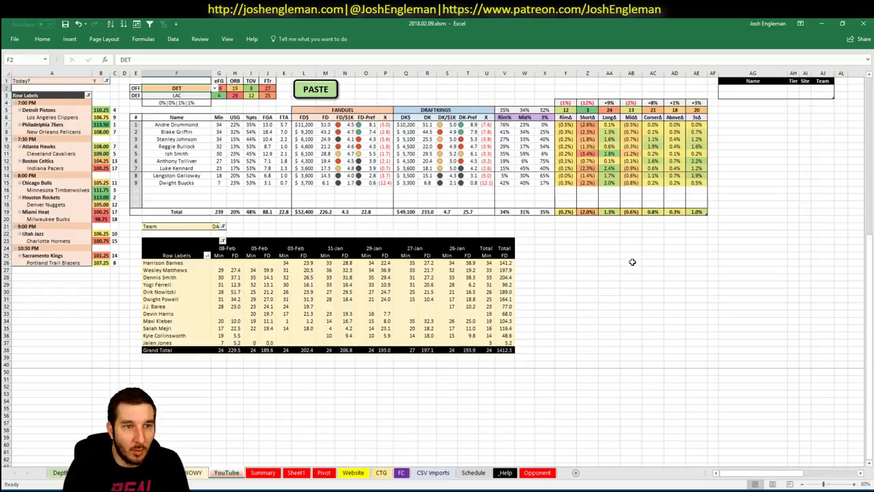
{"action": "left_click", "coordinate": [260, 476]}
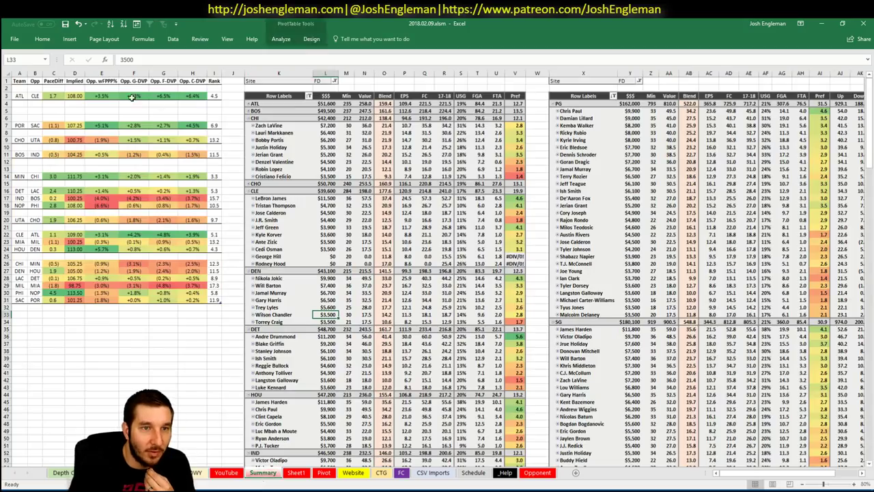
{"action": "left_click", "coordinate": [215, 88]}
{"action": "key", "text": "ctrl+a"}
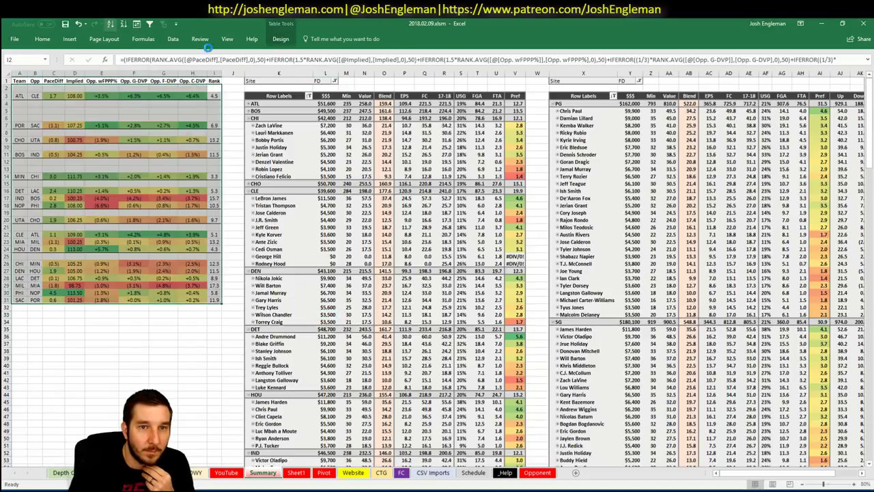
- Collapse the entire Team field in the team pivot table on the Summary sheet
{"action": "left_click", "coordinate": [263, 116]}
{"action": "right_click", "coordinate": [263, 117]}
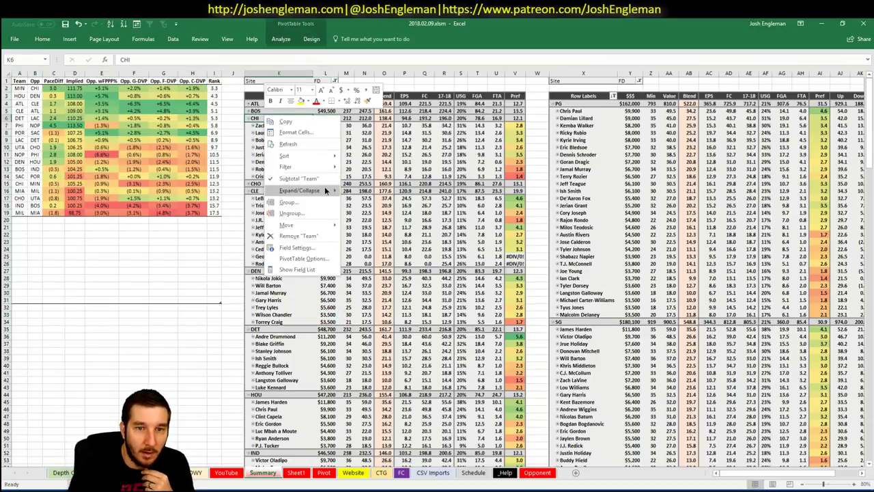
{"action": "mouse_move", "coordinate": [301, 190]}
{"action": "left_click", "coordinate": [380, 224]}
- Collapse the player pivot table on the Summary sheet so that only the position rows are listed
{"action": "right_click", "coordinate": [552, 111]}
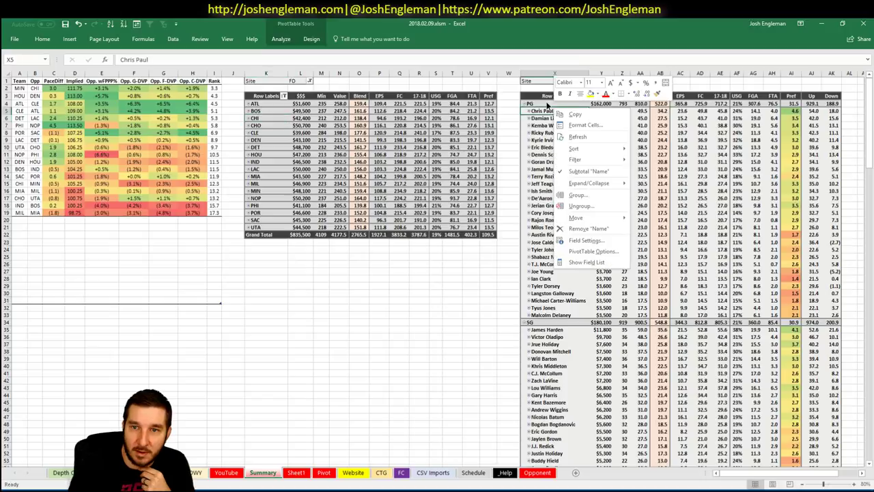
{"action": "right_click", "coordinate": [550, 104]}
{"action": "mouse_move", "coordinate": [588, 179]}
{"action": "left_click", "coordinate": [657, 210]}
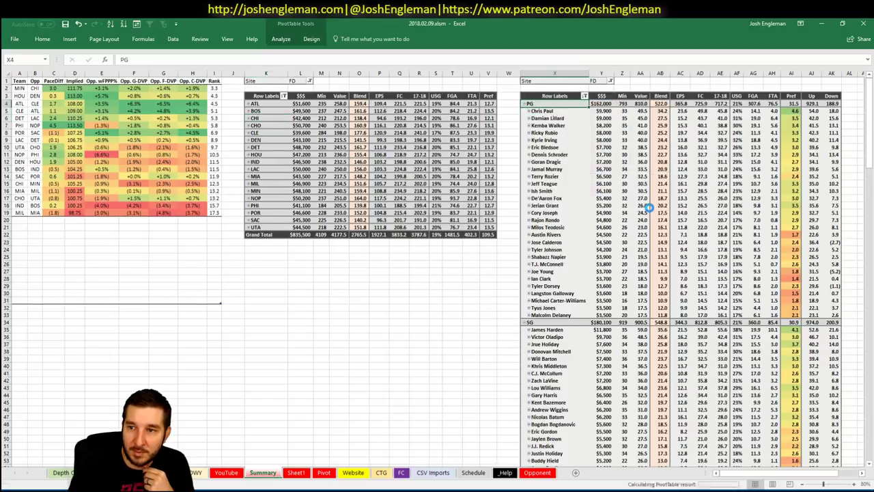
{"action": "left_click", "coordinate": [436, 308]}
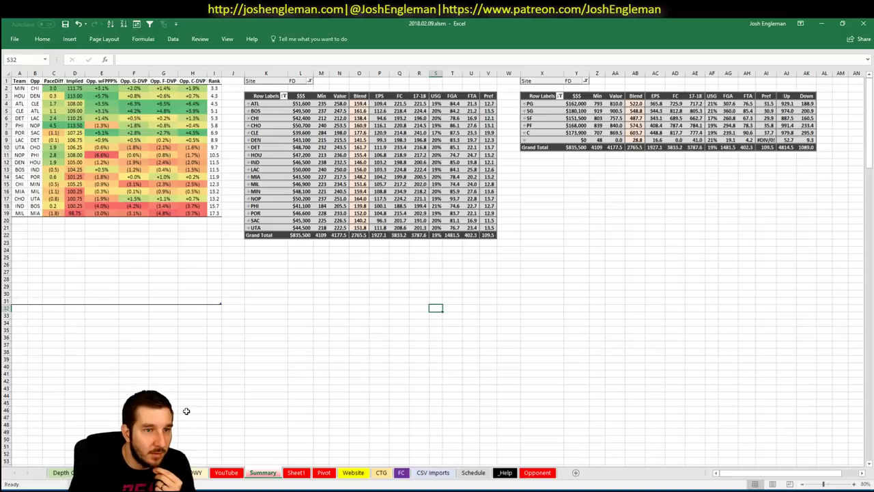
- Refresh the game-log pivot table on the YouTube sheet
{"action": "left_click", "coordinate": [226, 472]}
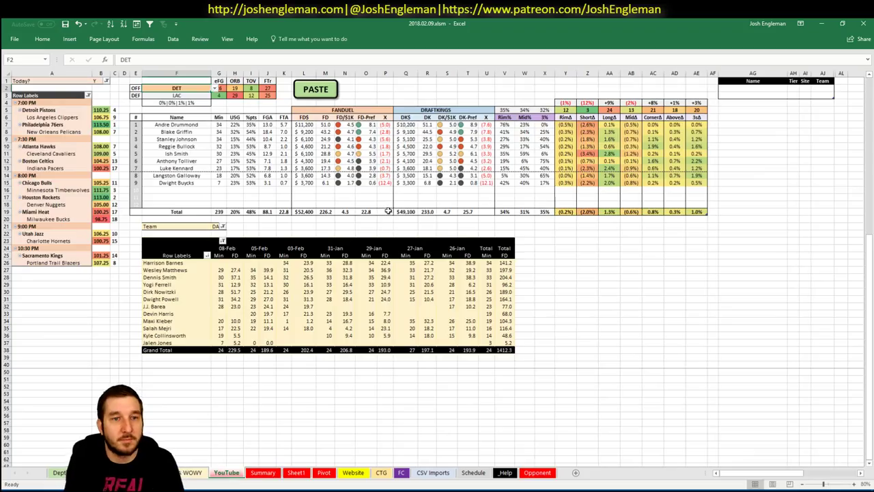
{"action": "left_click", "coordinate": [733, 87]}
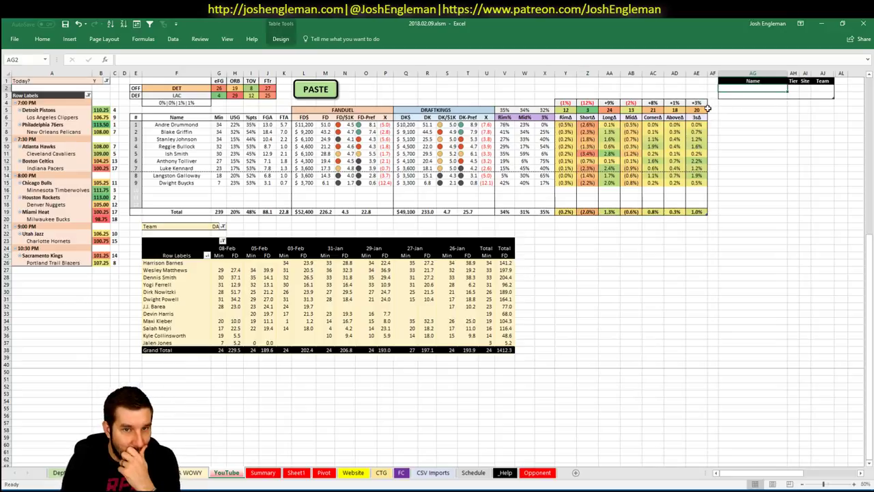
{"action": "double_click", "coordinate": [215, 226]}
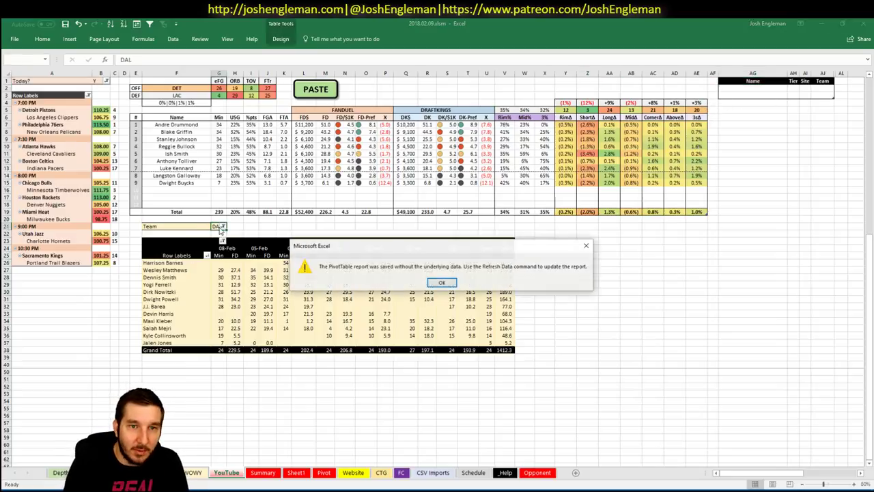
{"action": "left_click", "coordinate": [444, 281]}
{"action": "left_click", "coordinate": [287, 291]}
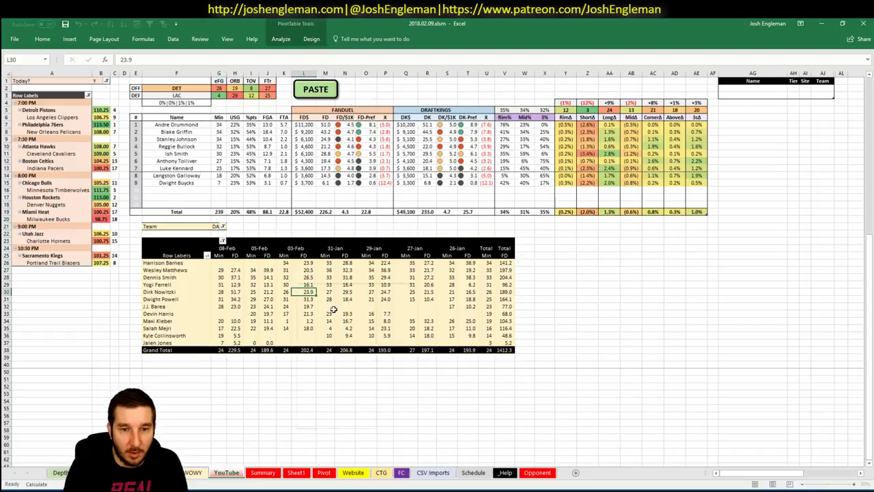
{"action": "right_click", "coordinate": [288, 291]}
{"action": "left_click", "coordinate": [309, 319]}
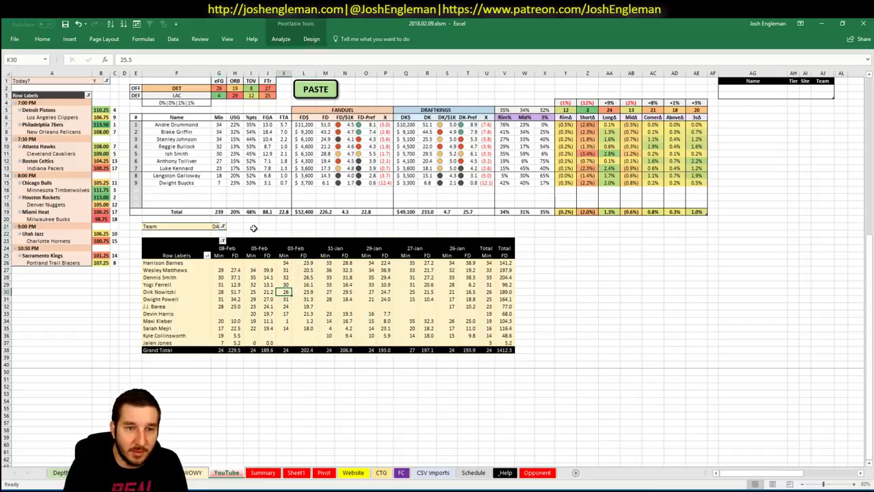
- Set the game-log pivot table's Team filter to DET
{"action": "double_click", "coordinate": [216, 226]}
{"action": "type", "text": "DET"}
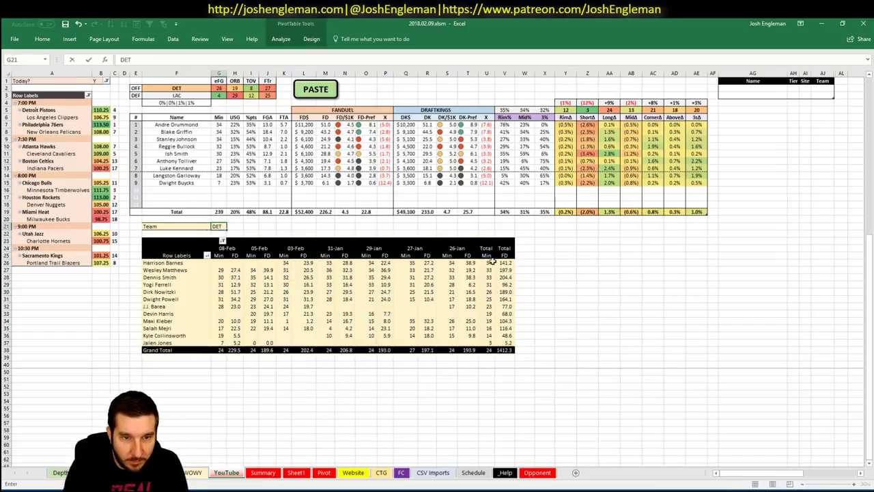
{"action": "key", "text": "Tab"}
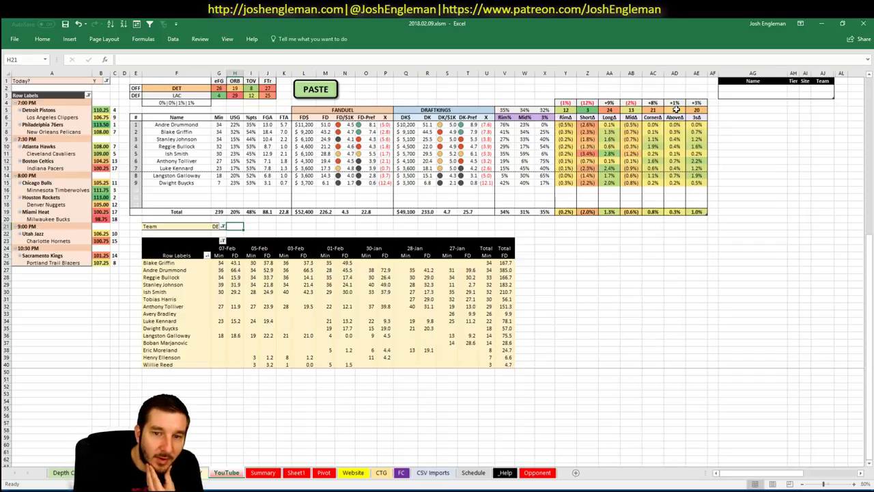
- Examine Andre Drummond's recent FD scores in the game log, including 05-Feb, 03-Feb and 30-Jan
{"action": "left_click", "coordinate": [236, 270]}
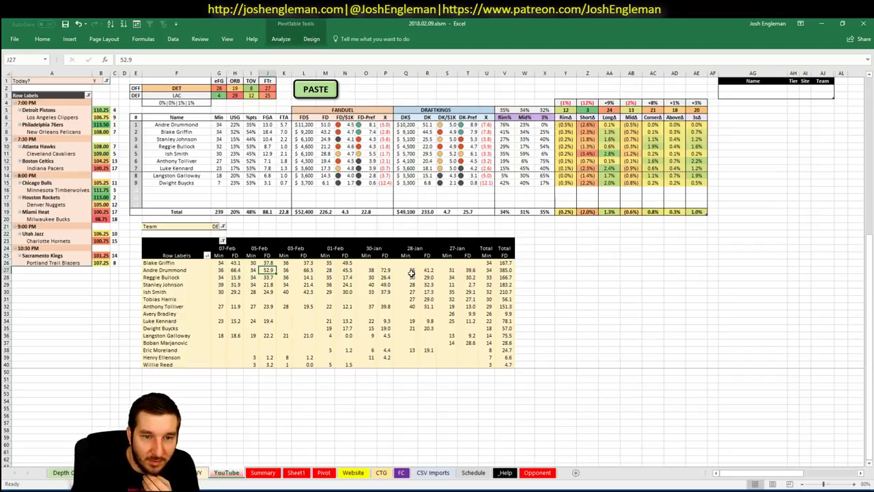
{"action": "left_click", "coordinate": [308, 271]}
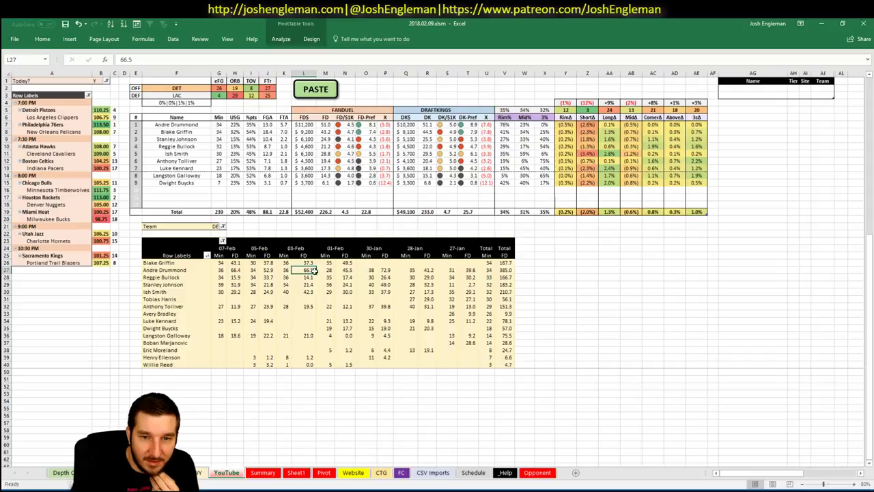
{"action": "left_click", "coordinate": [386, 270]}
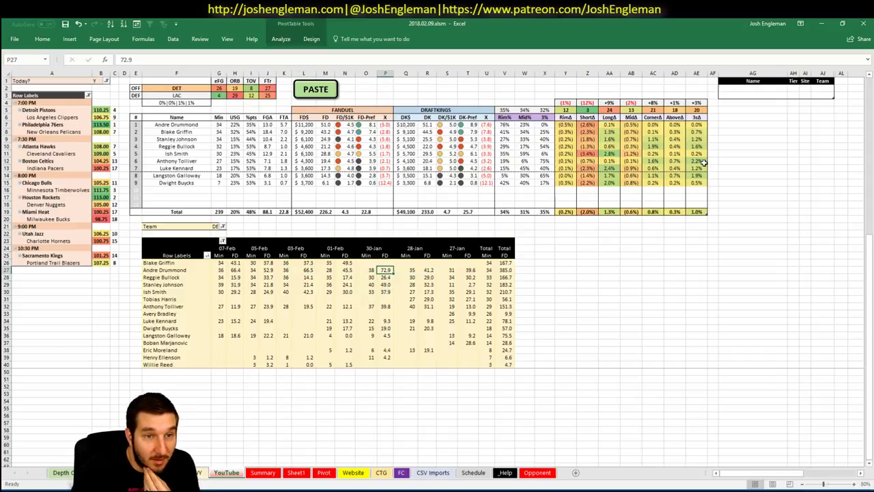
{"action": "left_click", "coordinate": [766, 89]}
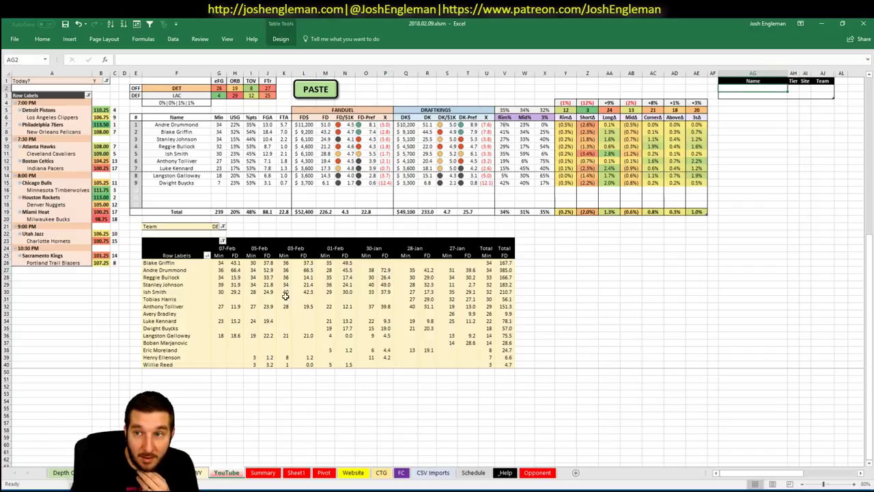
- Switch to the browser and open the Fantasy5x5 site in a new tab
{"action": "key", "text": "alt+Tab"}
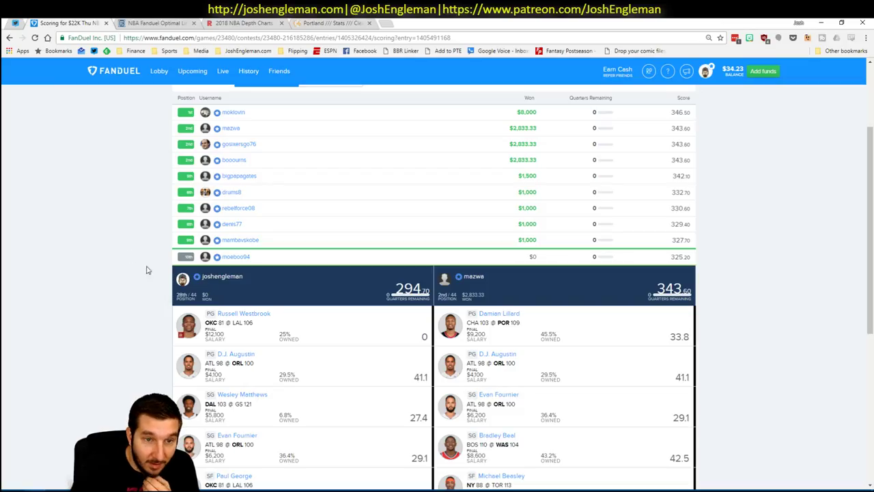
{"action": "left_click", "coordinate": [389, 24]}
{"action": "type", "text": "fa"}
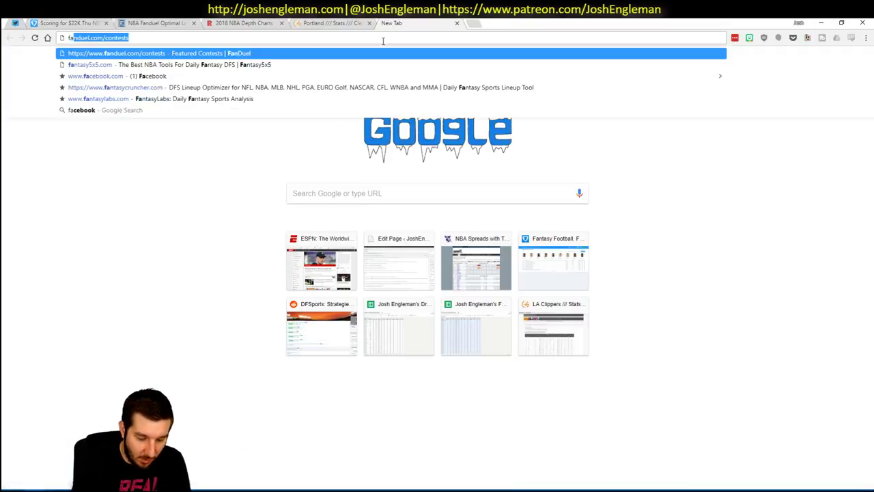
{"action": "type", "text": "ntasy5"}
{"action": "key", "text": "Return"}
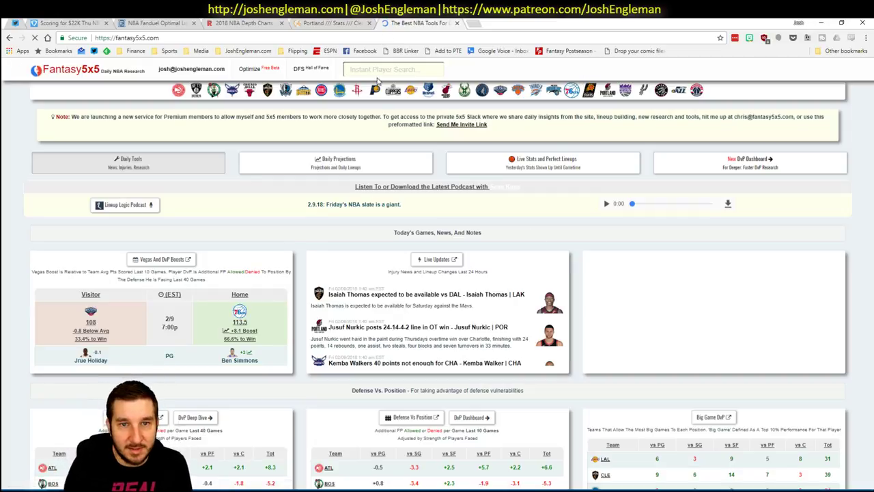
- Search for Andre Drummond on Fantasy5x5 and open his player page
{"action": "left_click", "coordinate": [380, 69]}
{"action": "type", "text": "dru"}
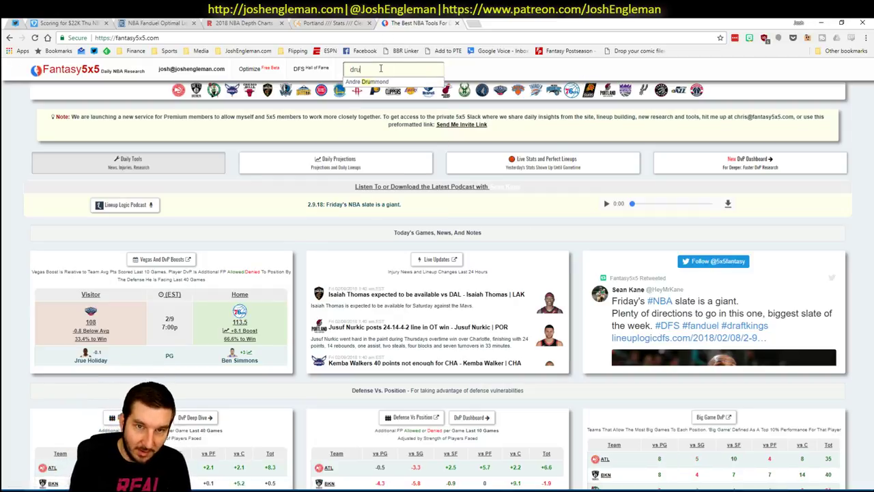
{"action": "type", "text": "mmond"}
{"action": "key", "text": "Down"}
{"action": "key", "text": "Return"}
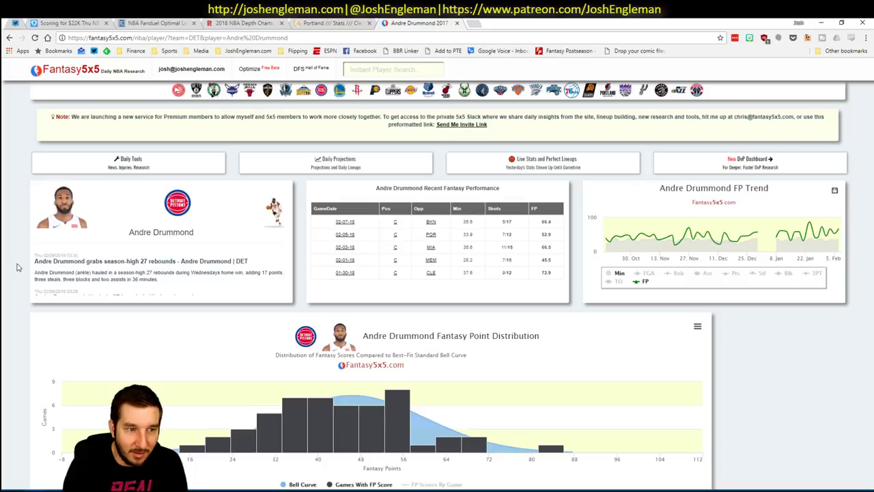
- Examine Andre Drummond's teammate usage, Assist Buddies and Teammate Stack Volatility charts and his 2017-2018 game log
{"action": "scroll", "coordinate": [17, 267], "scroll_direction": "down", "scroll_amount": 5}
{"action": "scroll", "coordinate": [21, 261], "scroll_direction": "down", "scroll_amount": 5}
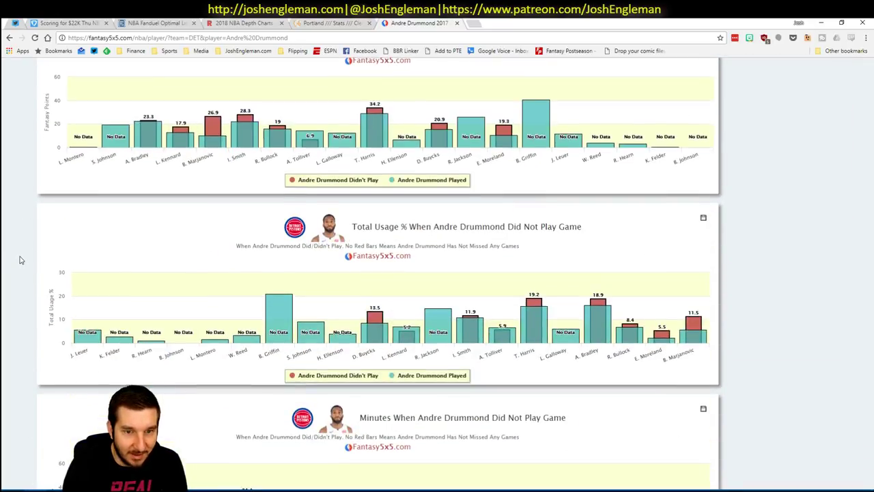
{"action": "scroll", "coordinate": [20, 260], "scroll_direction": "down", "scroll_amount": 5}
{"action": "scroll", "coordinate": [21, 259], "scroll_direction": "down", "scroll_amount": 5}
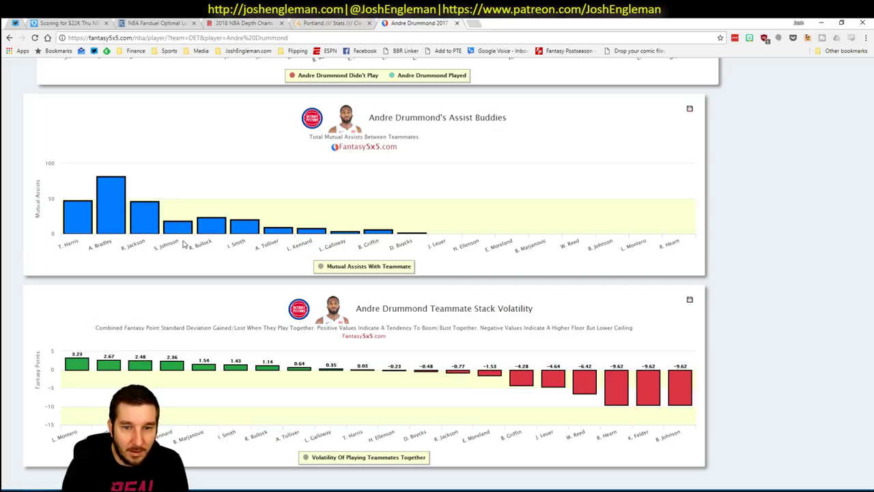
{"action": "mouse_move", "coordinate": [383, 235]}
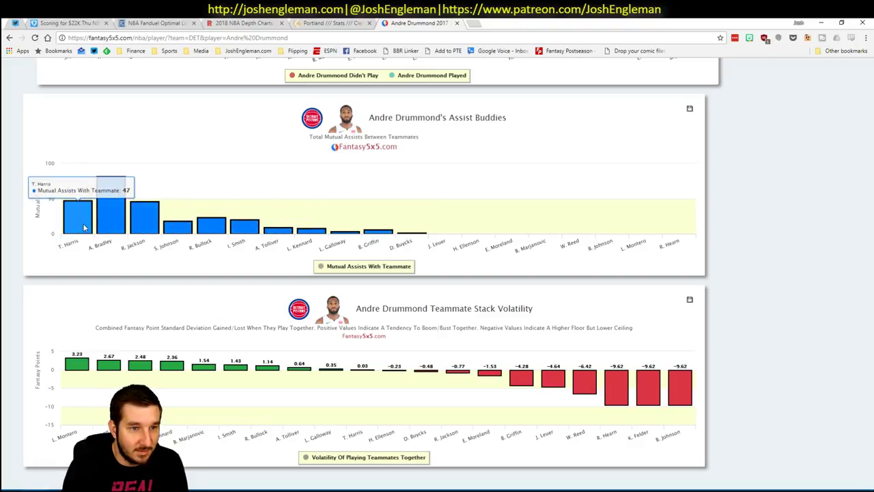
{"action": "scroll", "coordinate": [325, 185], "scroll_direction": "down", "scroll_amount": 3}
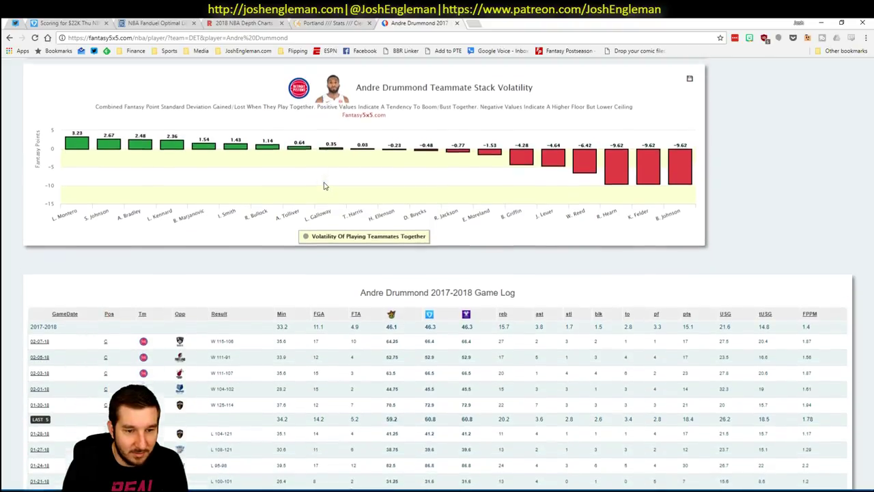
{"action": "scroll", "coordinate": [325, 185], "scroll_direction": "up", "scroll_amount": 3}
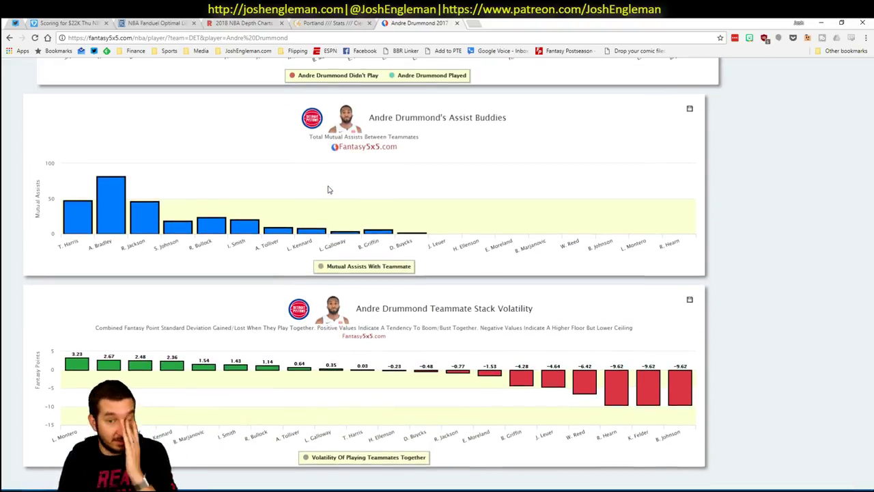
- Return to the Excel workbook and add Andre Drummond to the YouTube sheet's player list with tier 3
{"action": "key", "text": "alt+Tab"}
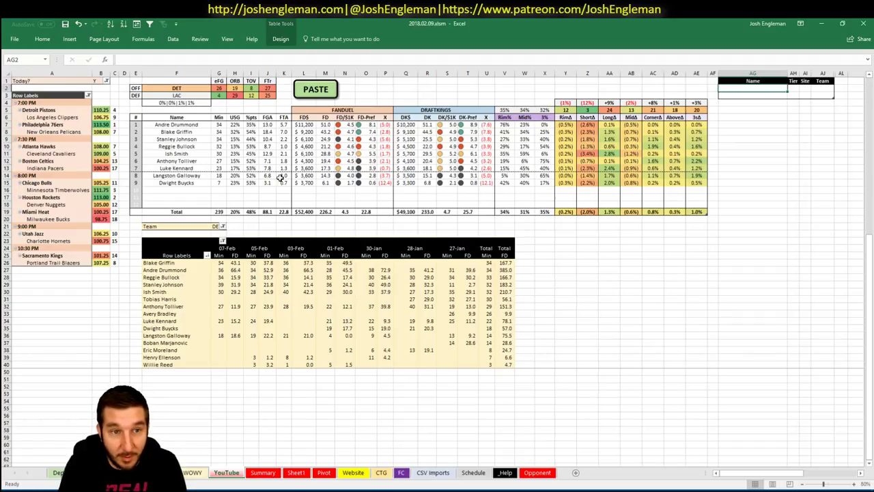
{"action": "type", "text": "Andre Drummond"}
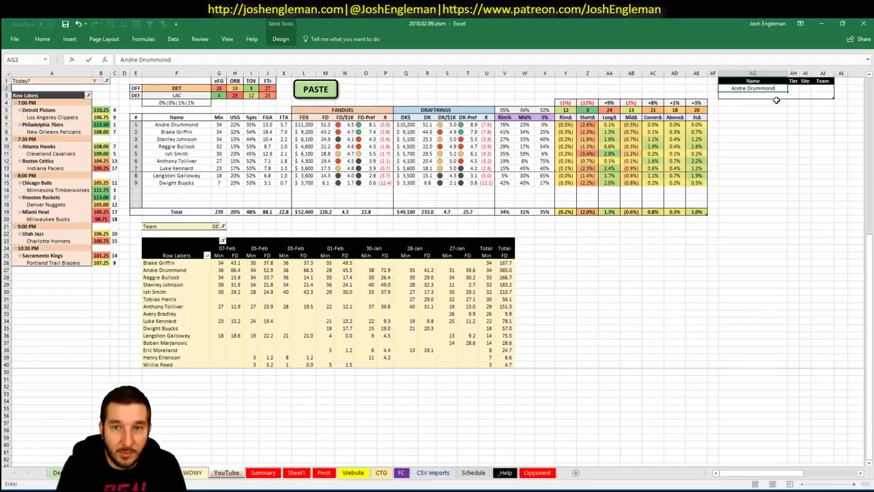
{"action": "key", "text": "Tab"}
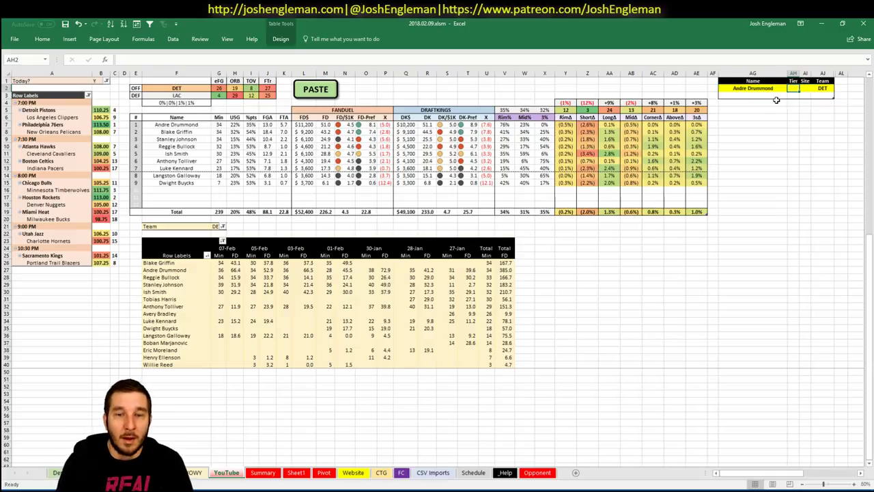
{"action": "type", "text": "3"}
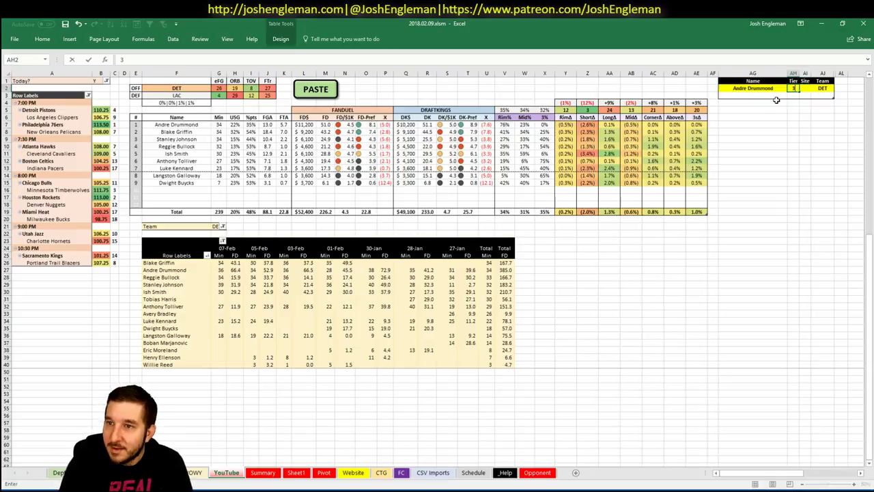
{"action": "key", "text": "Return"}
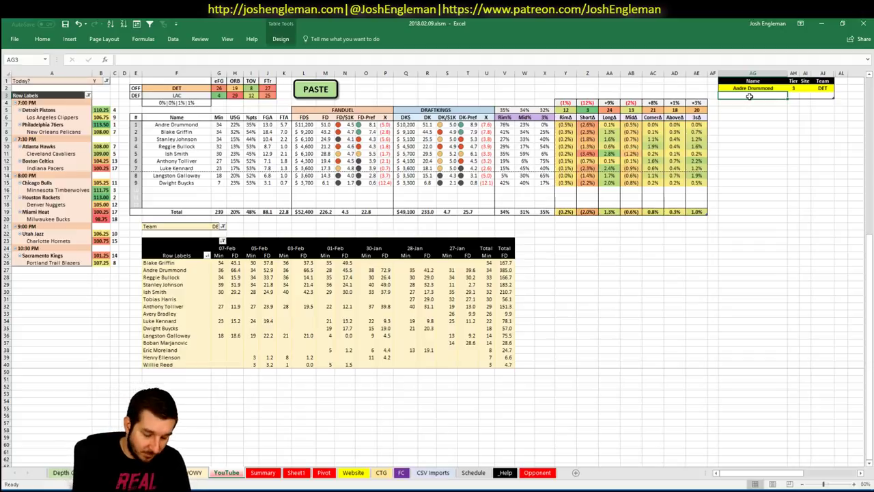
- Add Blake Griffin to the player list below Andre Drummond with tier 3
{"action": "type", "text": "Blake"}
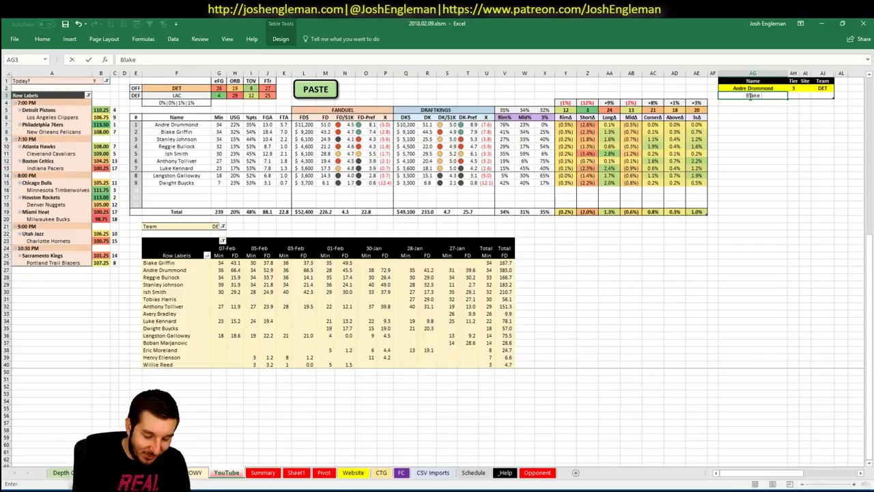
{"action": "type", "text": " Griffin"}
{"action": "key", "text": "Tab"}
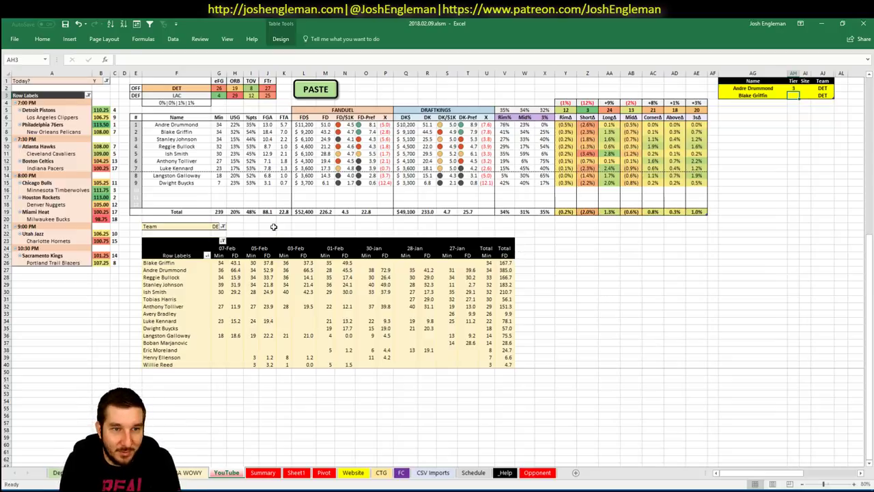
{"action": "left_click", "coordinate": [761, 109]}
{"action": "left_click", "coordinate": [795, 95]}
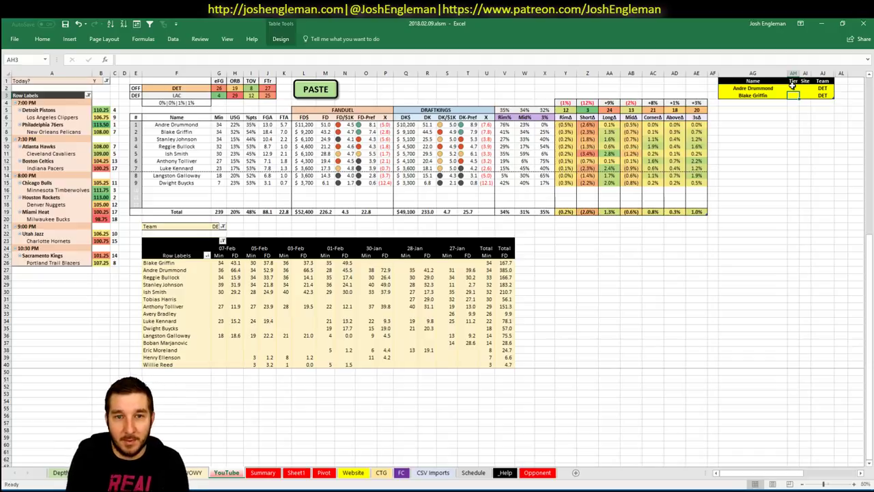
{"action": "type", "text": "3"}
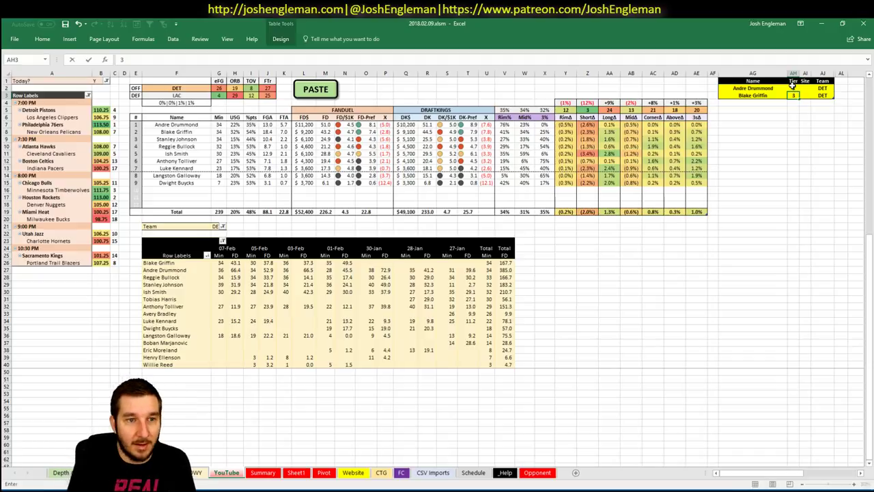
{"action": "left_click", "coordinate": [768, 101]}
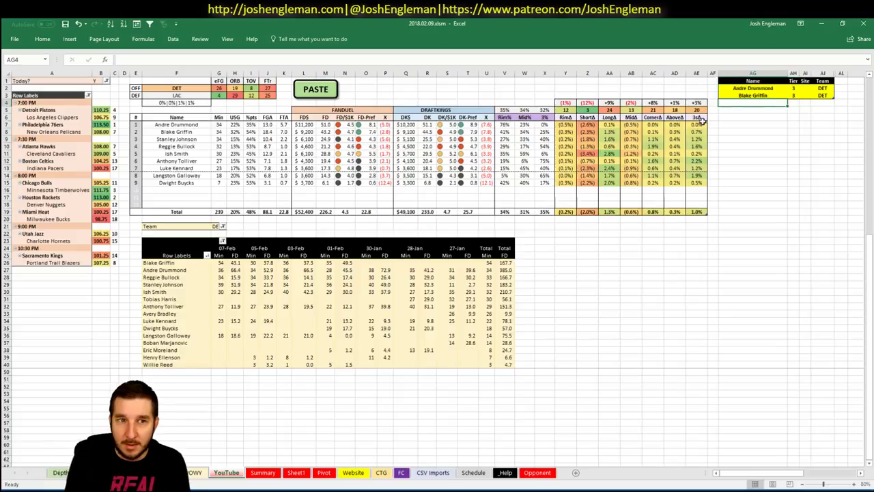
- Check the Summary sheet, and add Stanley Johnson and Reggie Bullock to the YouTube sheet's player list, both with tier 4
{"action": "left_click", "coordinate": [234, 473]}
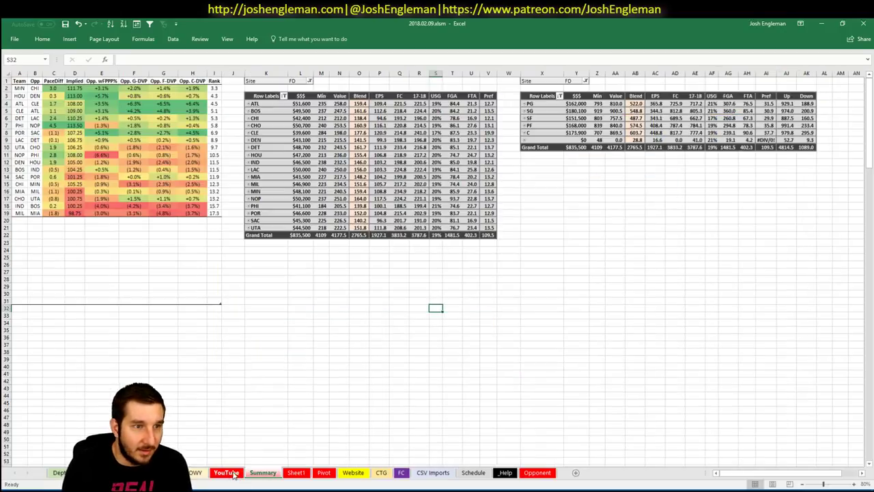
{"action": "left_click", "coordinate": [227, 473]}
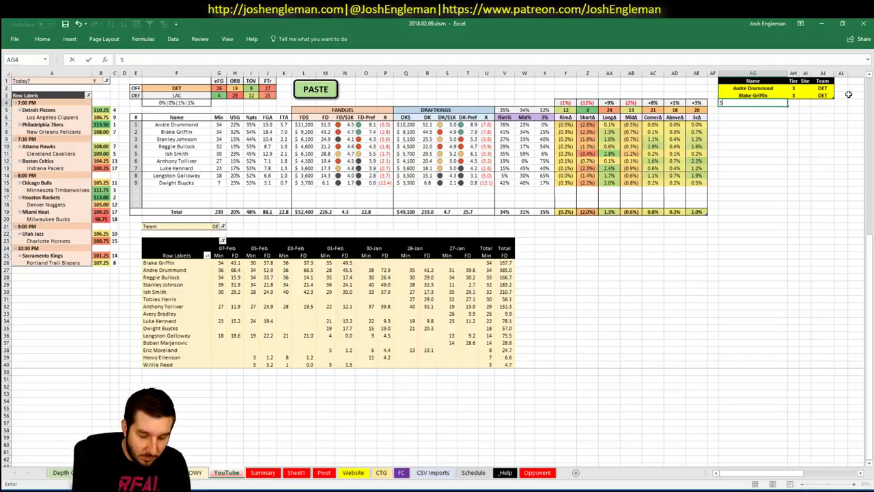
{"action": "type", "text": "Stanley Johnson"}
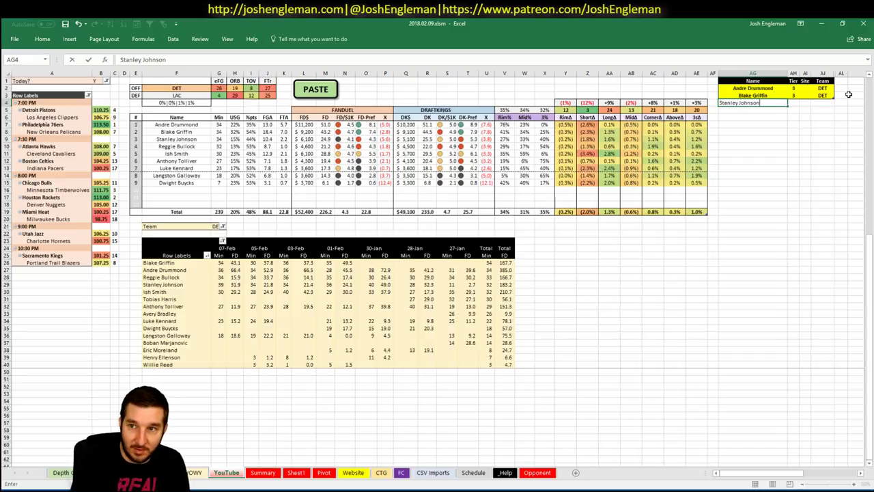
{"action": "key", "text": "Tab"}
{"action": "type", "text": "4"}
{"action": "key", "text": "Return"}
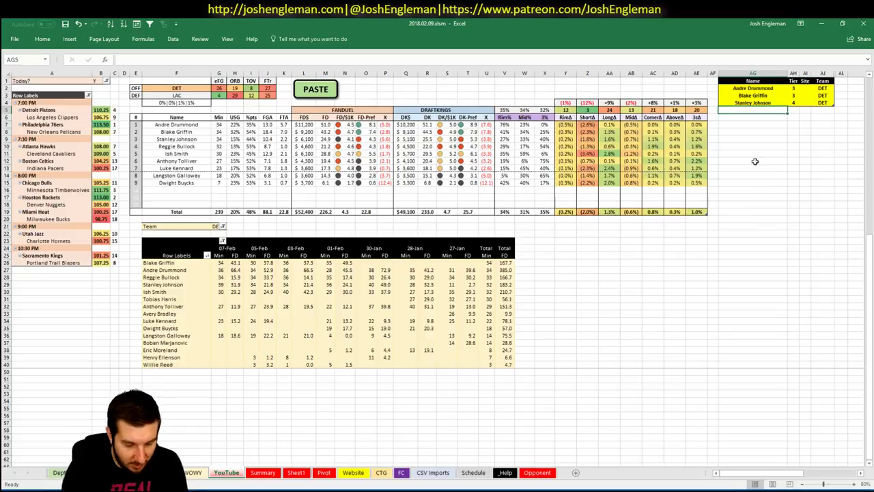
{"action": "type", "text": "Reggie Bullock"}
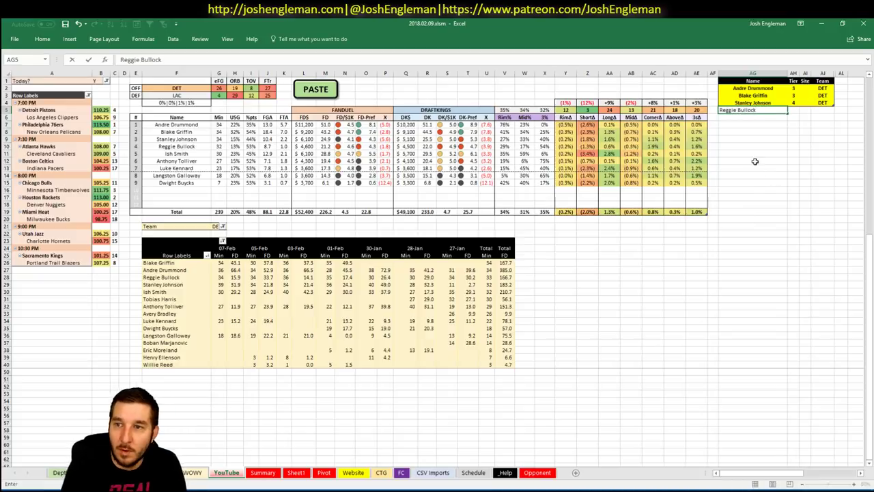
{"action": "key", "text": "Return"}
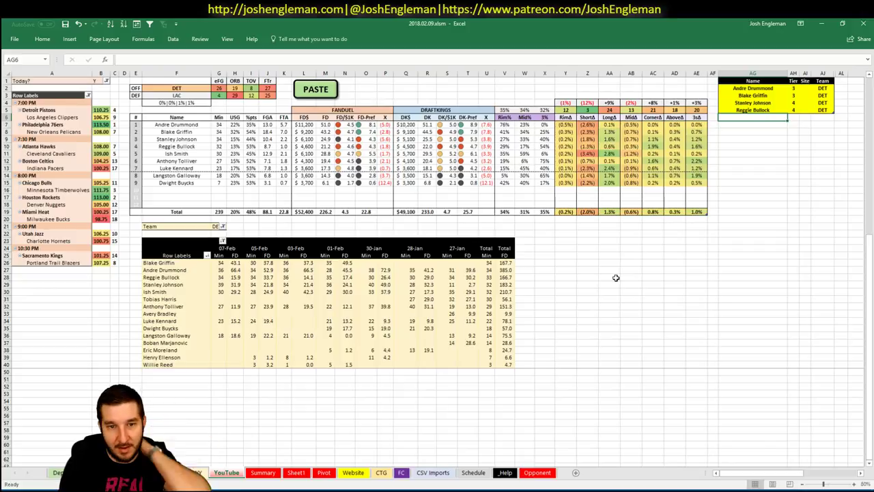
- Check Ish Smith's 03-Feb and 01-Feb FD scores in the game log and add him to the player list with tier 3
{"action": "left_click", "coordinate": [308, 292]}
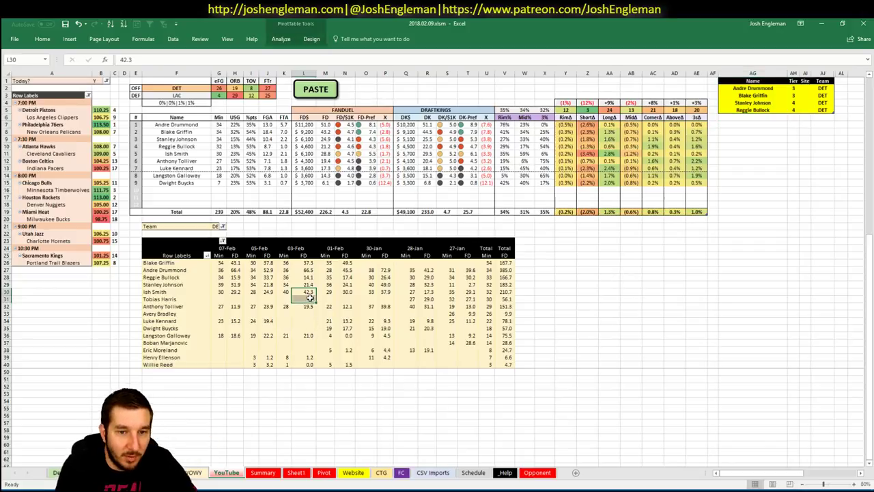
{"action": "left_click", "coordinate": [344, 292]}
{"action": "left_click", "coordinate": [758, 118]}
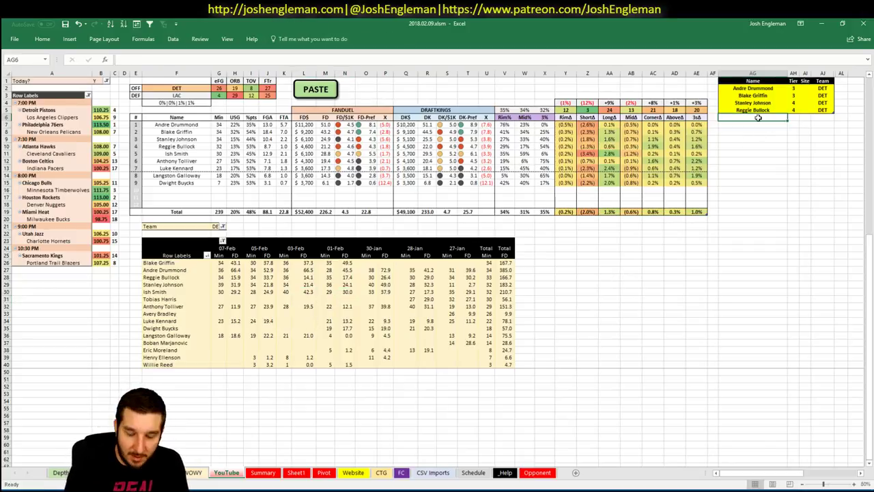
{"action": "type", "text": "Ish Smith"}
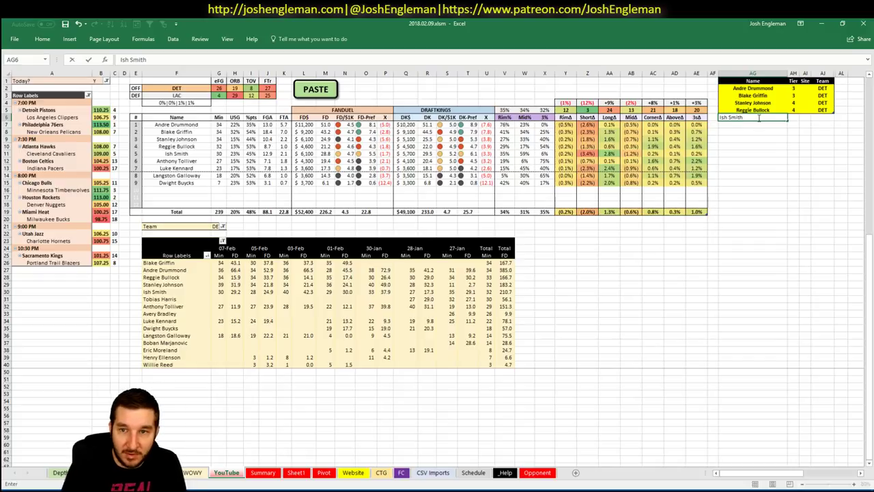
{"action": "key", "text": "Return"}
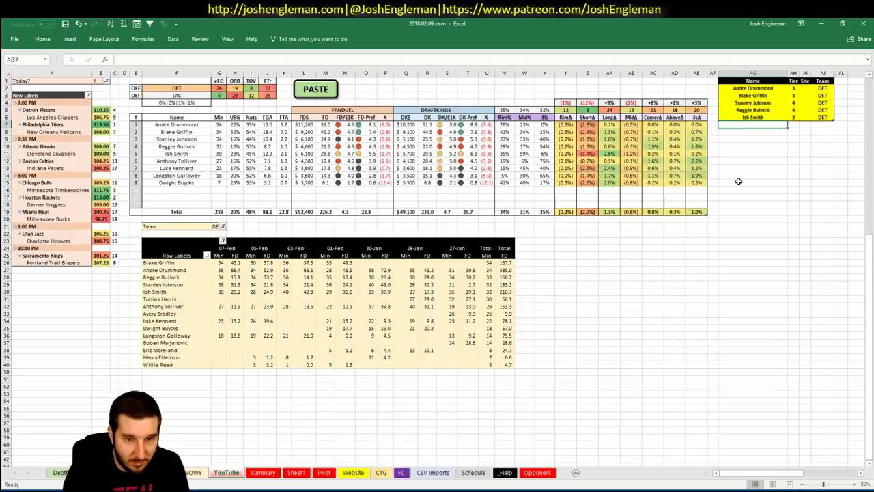
{"action": "left_click", "coordinate": [763, 132]}
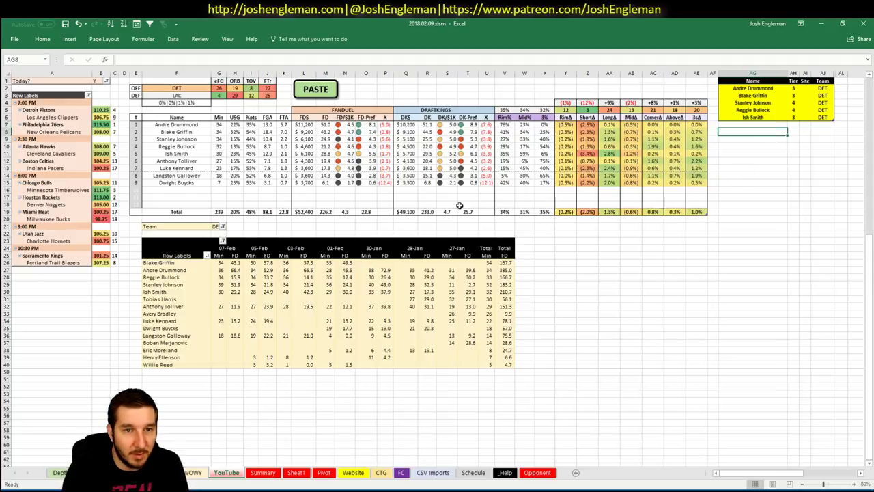
- Set the offensive team of the matchup table to LAC
{"action": "left_click", "coordinate": [186, 88]}
{"action": "type", "text": "LAC"}
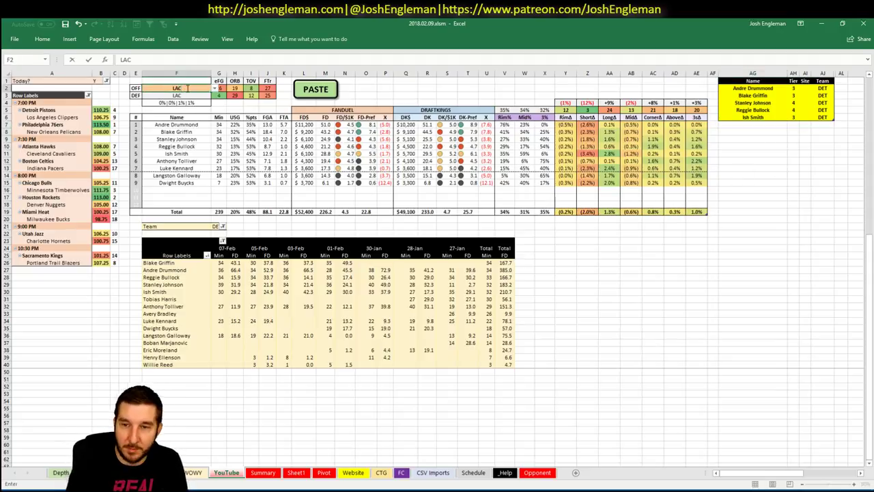
{"action": "key", "text": "Return"}
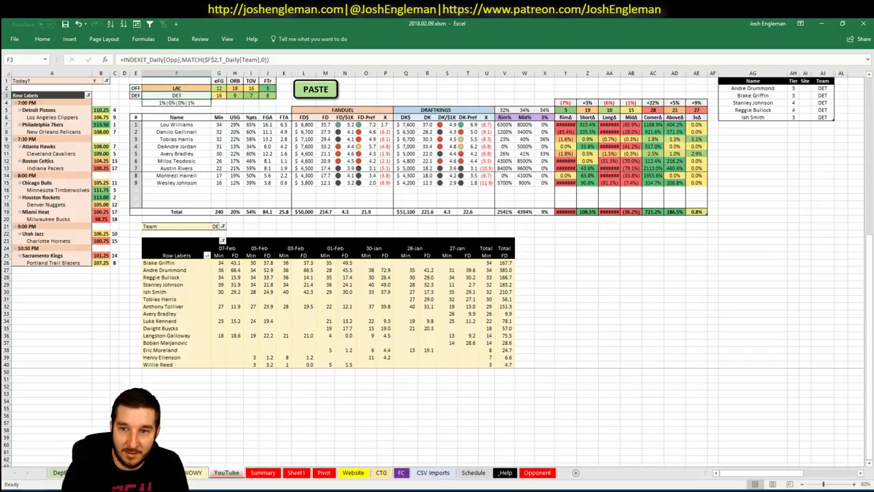
- Examine the Clippers players' shot frequency percentages in the player table on the CTG sheet
{"action": "left_click", "coordinate": [385, 472]}
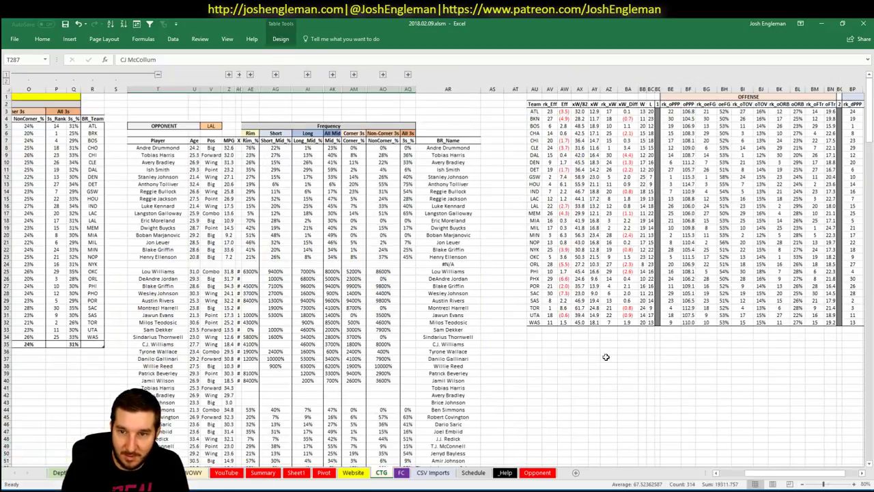
{"action": "left_click", "coordinate": [284, 278]}
{"action": "scroll", "coordinate": [283, 277], "scroll_direction": "down", "scroll_amount": 3}
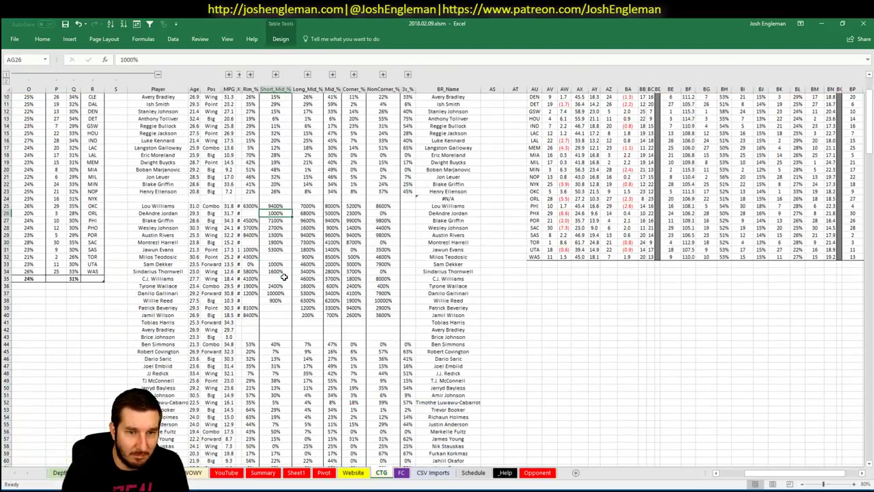
- Switch to Cleaning the Glass in the browser and open the Los Angeles Clippers team stats page
{"action": "key", "text": "alt+Tab"}
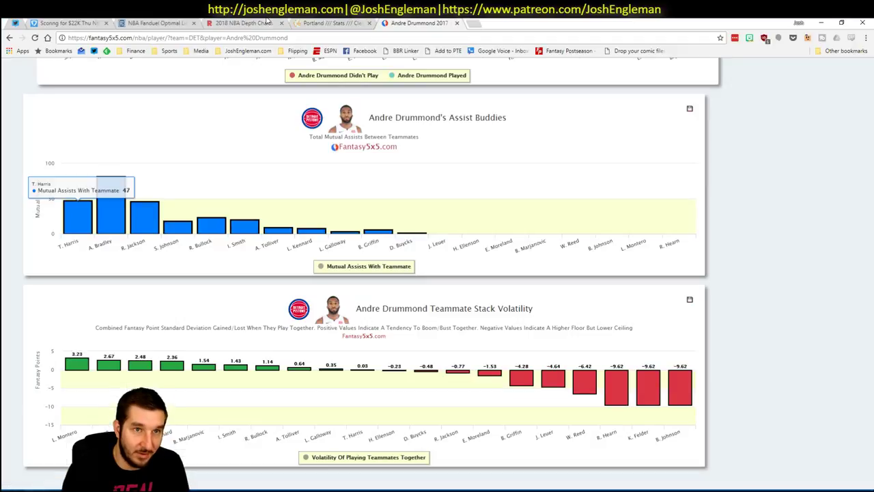
{"action": "left_click", "coordinate": [321, 23]}
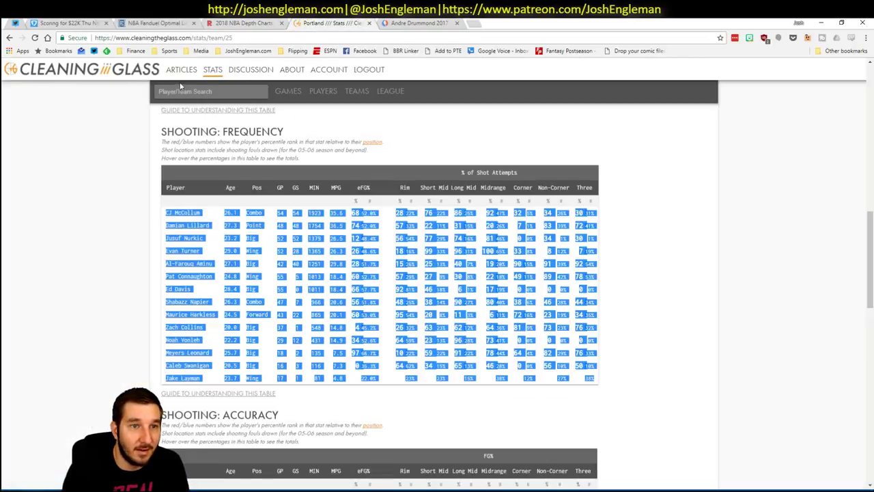
{"action": "left_click", "coordinate": [181, 91]}
{"action": "type", "text": "clipp"}
{"action": "key", "text": "Down"}
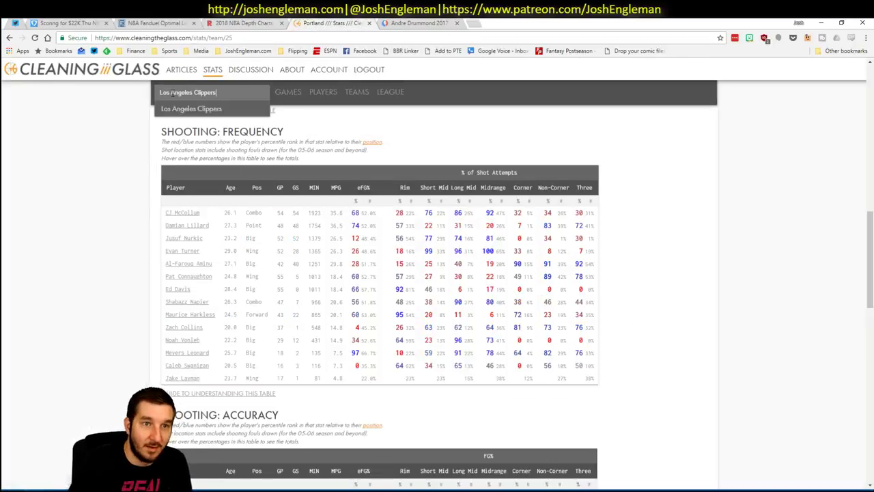
{"action": "key", "text": "alt+Tab"}
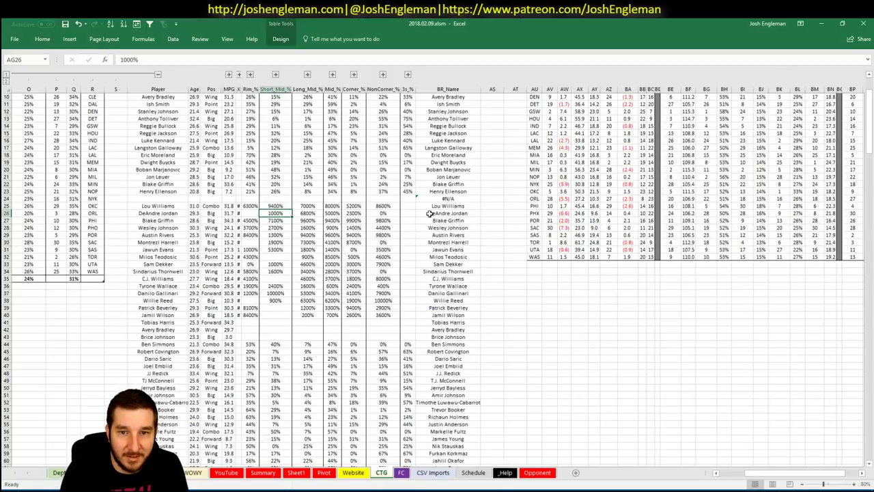
{"action": "left_click", "coordinate": [440, 200]}
{"action": "key", "text": "alt+Tab"}
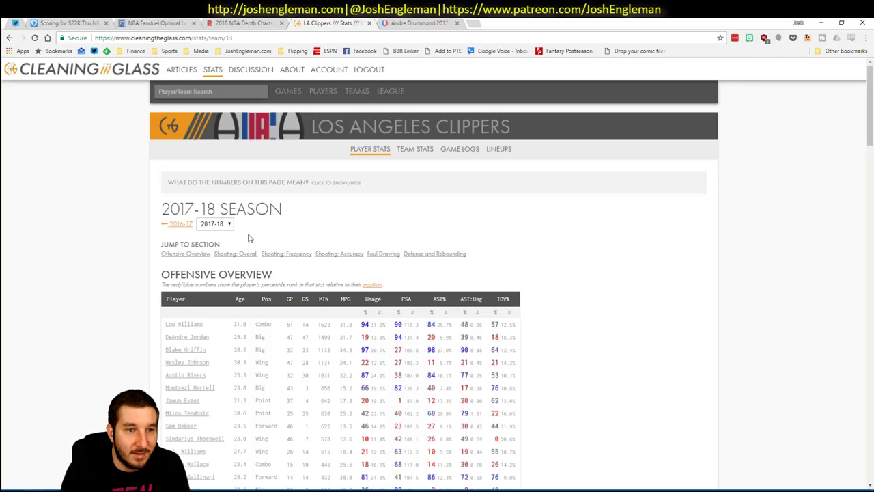
- Copy all Clippers player rows of the Shooting: Frequency table, from Lou Williams to Brice Johnson, and return to Excel
{"action": "left_click", "coordinate": [295, 254]}
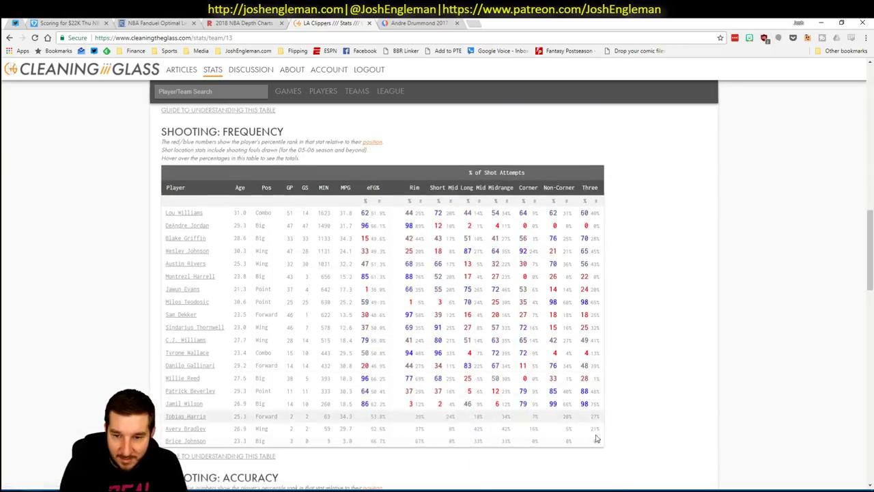
{"action": "left_click_drag", "start_coordinate": [601, 441], "coordinate": [168, 213]}
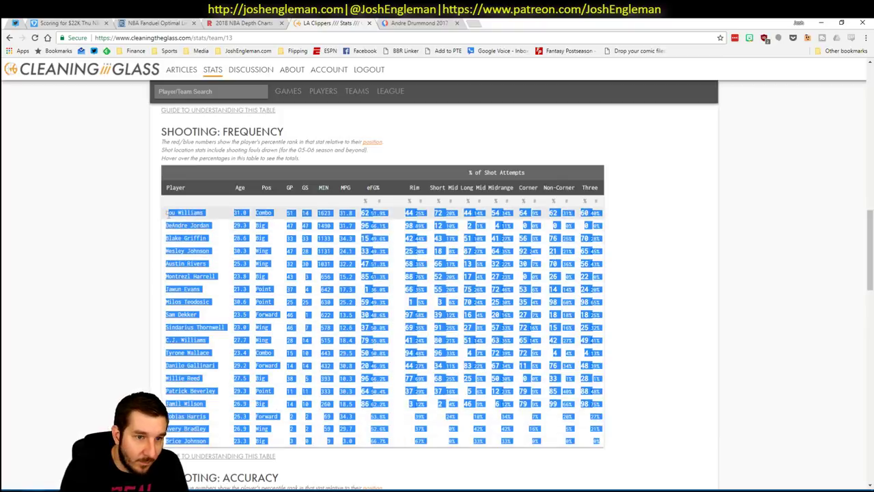
{"action": "key", "text": "ctrl+c"}
{"action": "key", "text": "alt+Tab"}
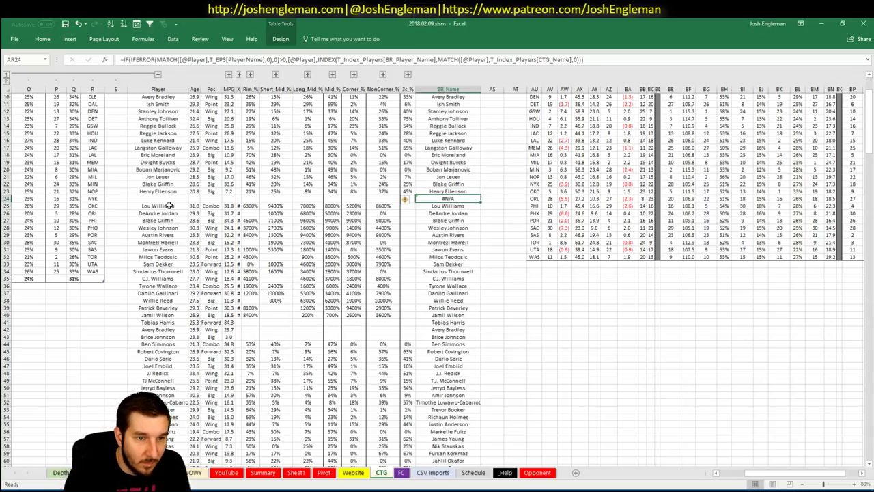
- Paste the copied Clippers rows into the CTG player table starting at the empty Player cell T24, below Henry Ellenson
{"action": "left_click", "coordinate": [169, 204]}
{"action": "right_click", "coordinate": [169, 203]}
{"action": "key", "text": "Escape"}
{"action": "left_click", "coordinate": [157, 196]}
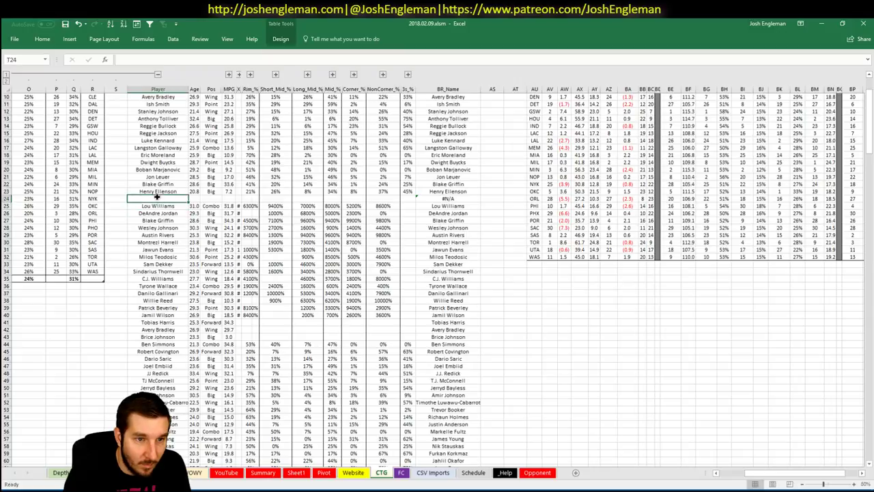
{"action": "right_click", "coordinate": [157, 196]}
{"action": "left_click", "coordinate": [195, 231]}
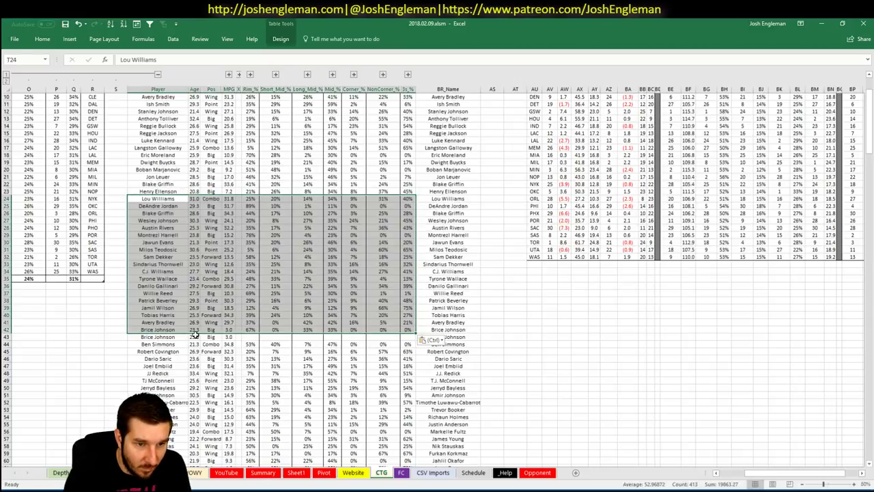
- Delete the duplicate Brice Johnson table row 43 below the pasted Clippers data and return to the YouTube sheet
{"action": "left_click", "coordinate": [168, 336]}
{"action": "right_click", "coordinate": [166, 336]}
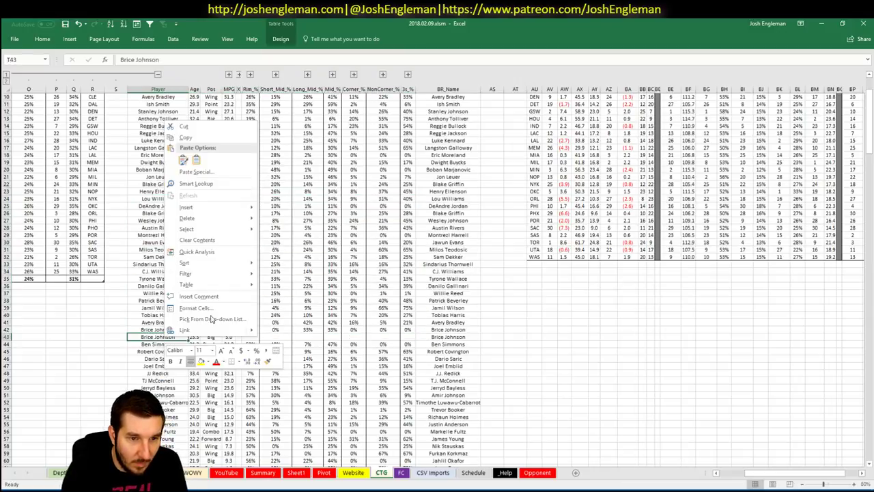
{"action": "mouse_move", "coordinate": [220, 218]}
{"action": "left_click", "coordinate": [290, 228]}
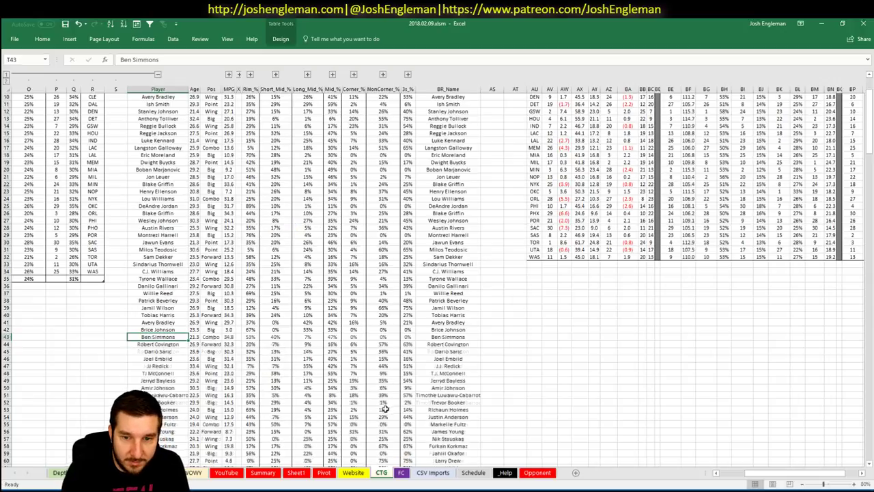
{"action": "left_click", "coordinate": [229, 473]}
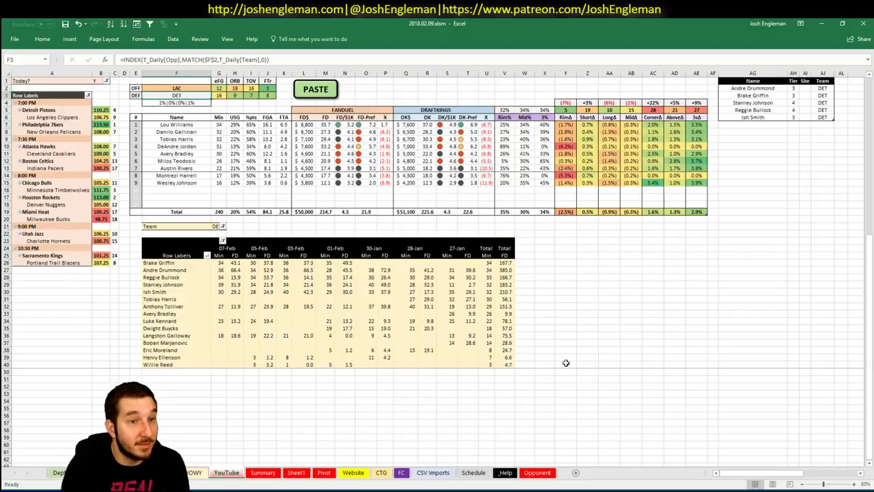
- Review the shooting guards in the FantasyCruncher FanDuel player list in the browser, and return to the YouTube sheet
{"action": "left_click", "coordinate": [764, 125]}
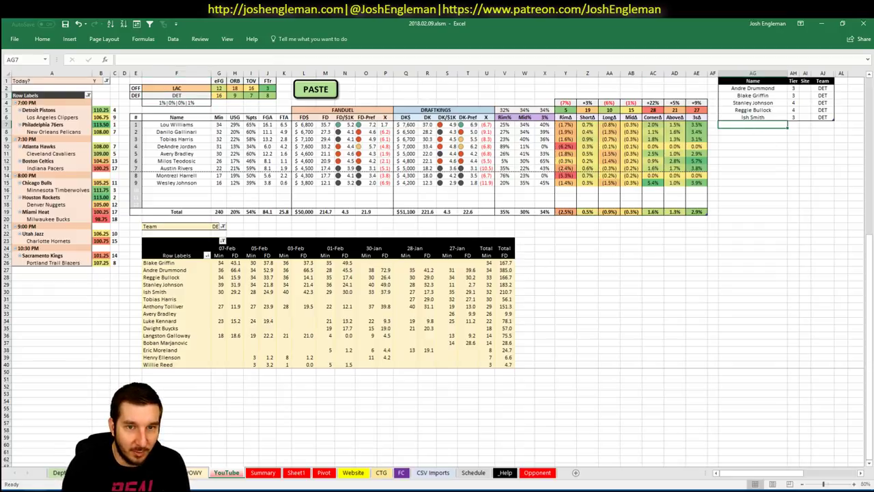
{"action": "key", "text": "alt+Tab"}
{"action": "left_click", "coordinate": [153, 22]}
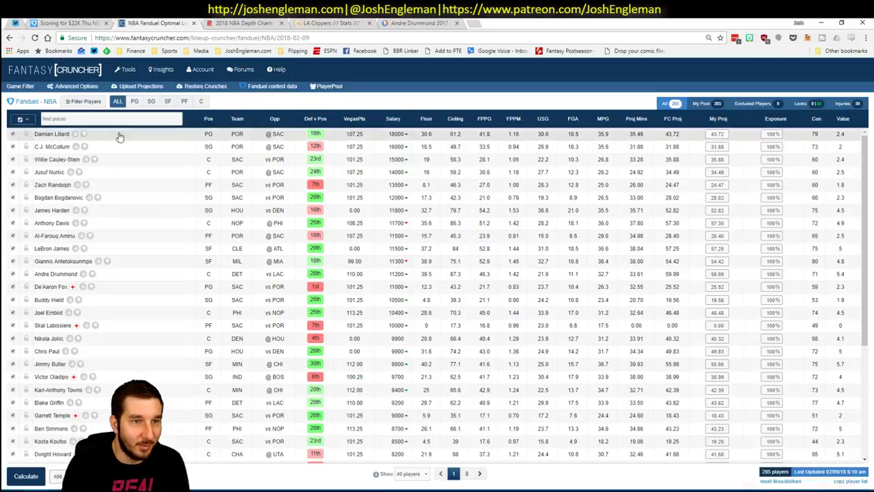
{"action": "left_click", "coordinate": [152, 101]}
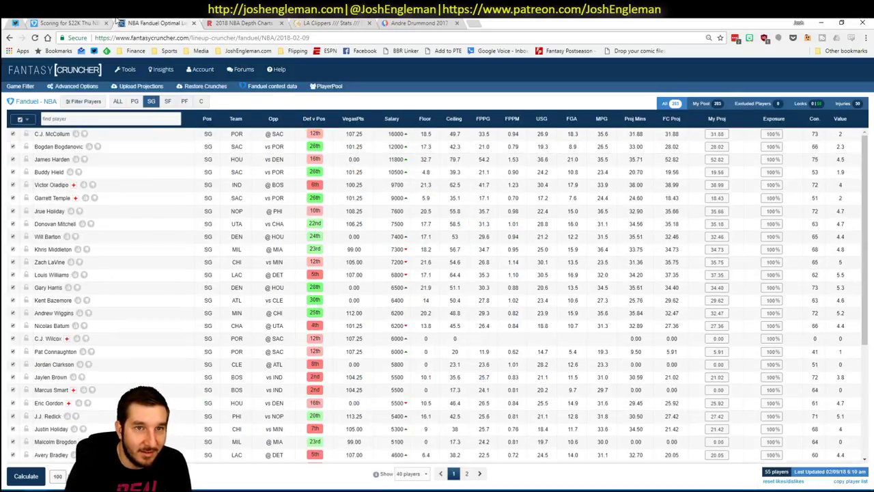
{"action": "key", "text": "alt+Tab"}
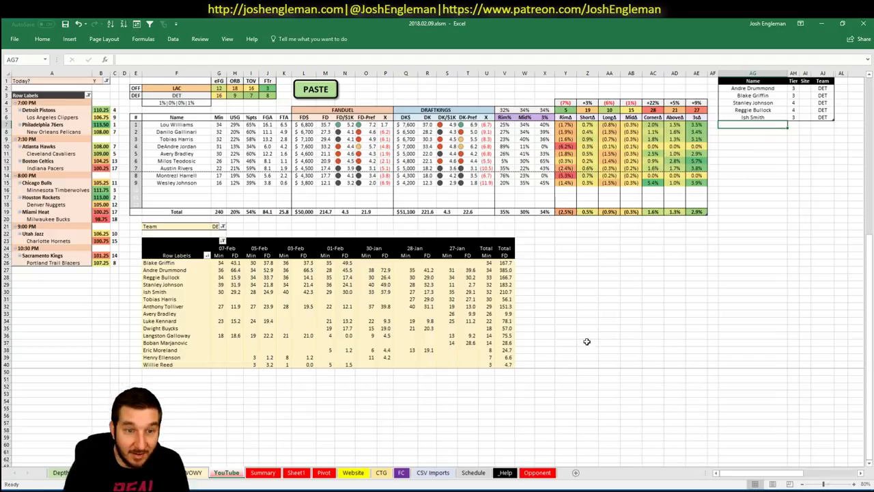
- Set the Team filter of the game log pivot table to LAC
{"action": "left_click", "coordinate": [217, 226]}
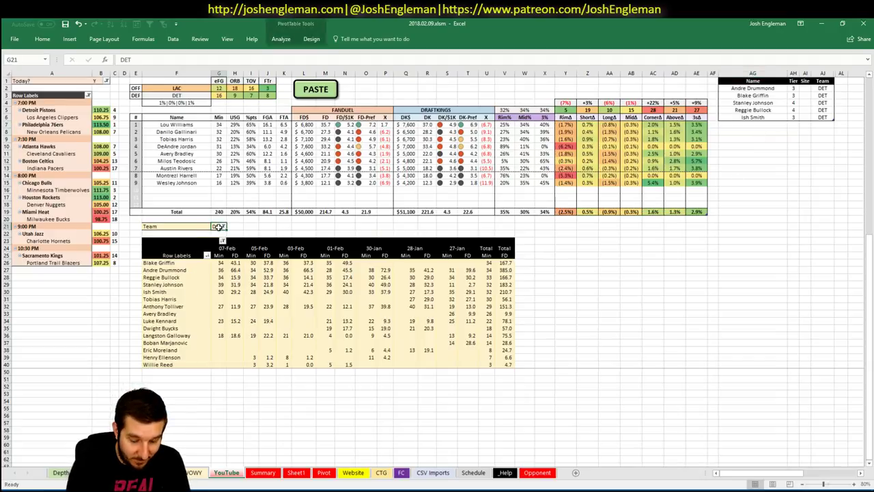
{"action": "type", "text": "LAC"}
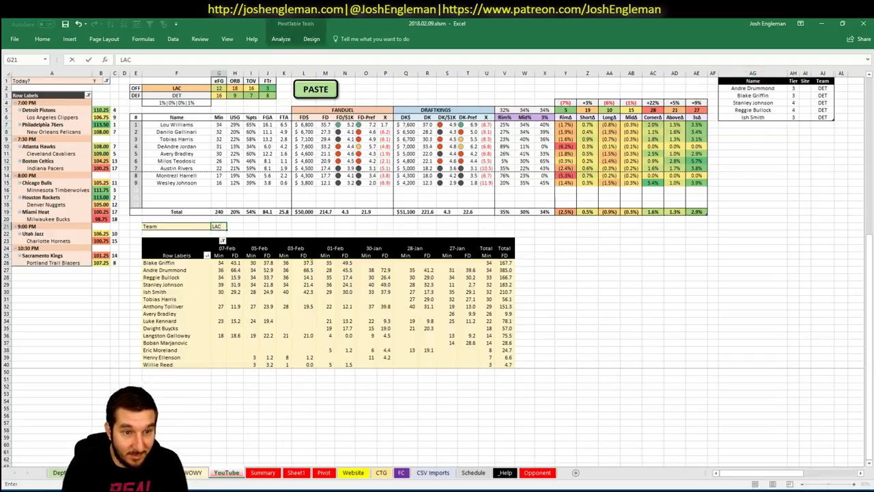
{"action": "key", "text": "Return"}
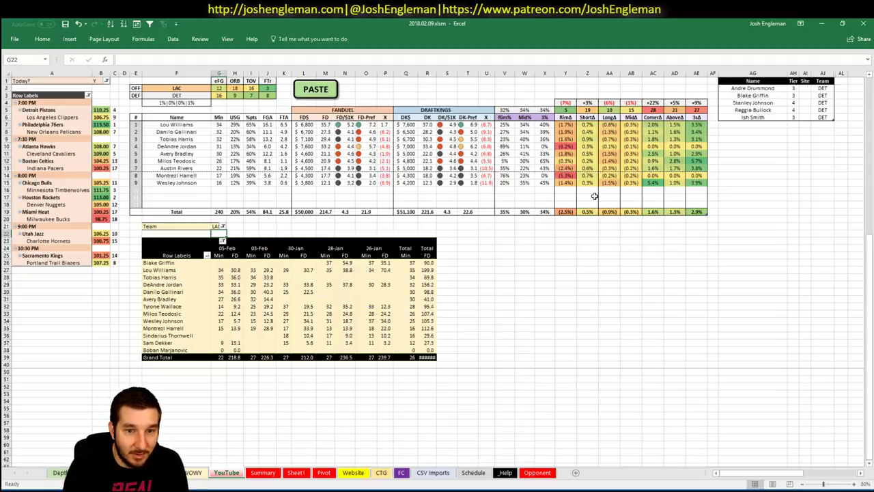
- Add Lou Williams to the player list below Ish Smith with tier 1 and site FD
{"action": "left_click", "coordinate": [770, 125]}
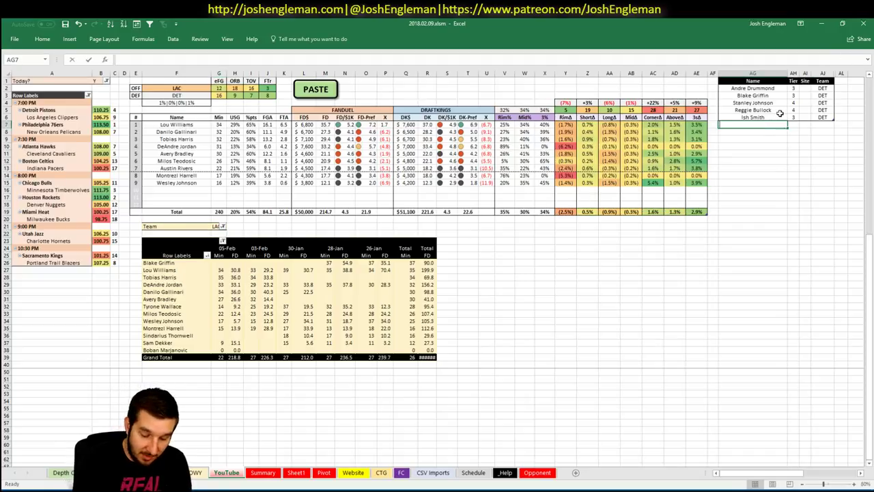
{"action": "type", "text": "Lou Williams"}
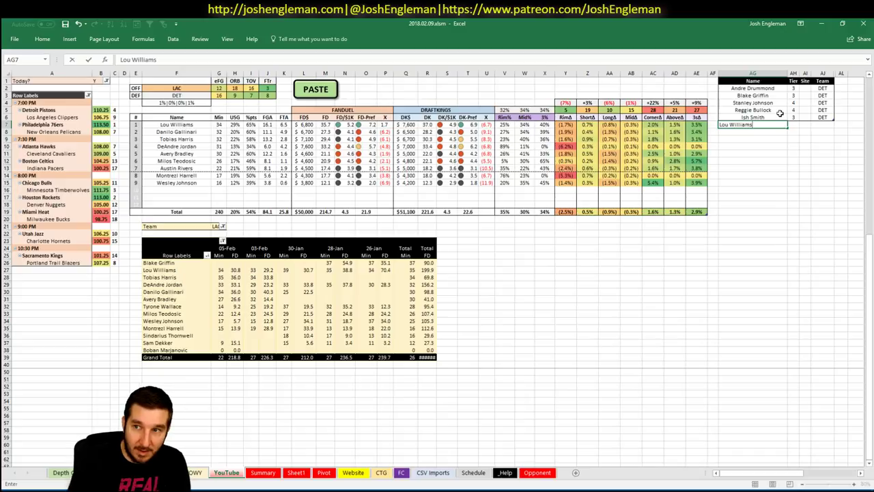
{"action": "key", "text": "Tab"}
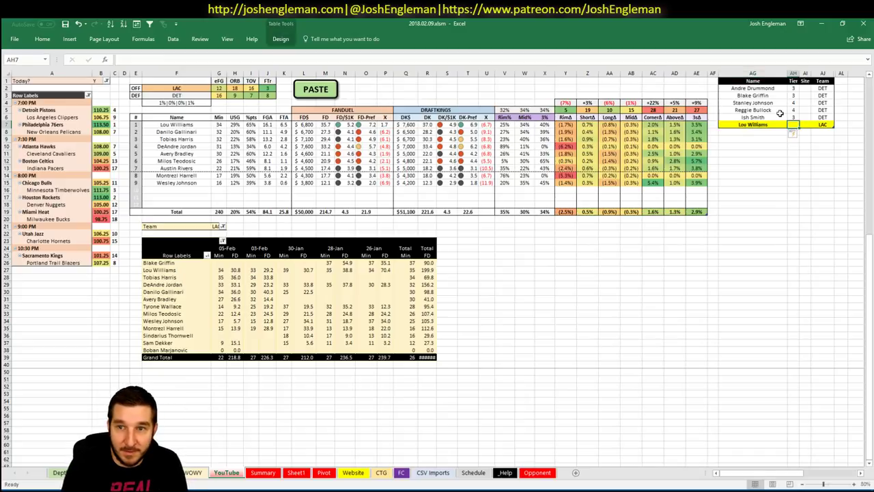
{"action": "type", "text": "1"}
{"action": "key", "text": "Tab"}
{"action": "type", "text": "FD"}
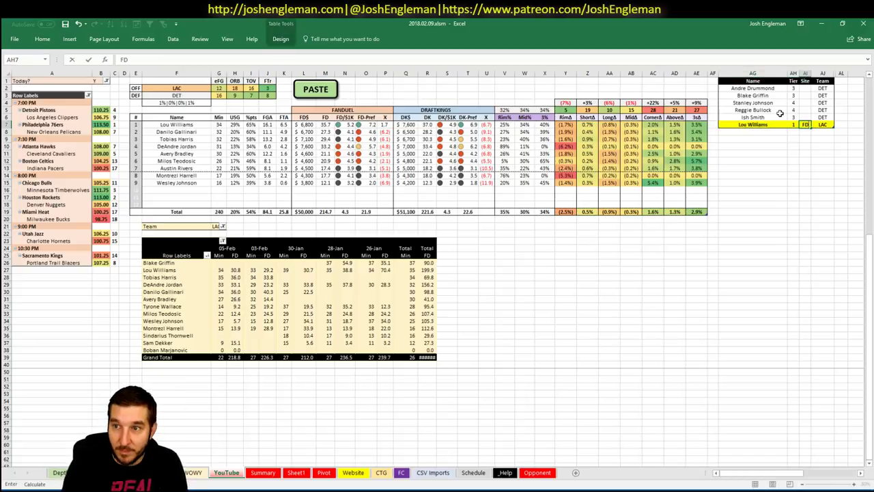
{"action": "key", "text": "Return"}
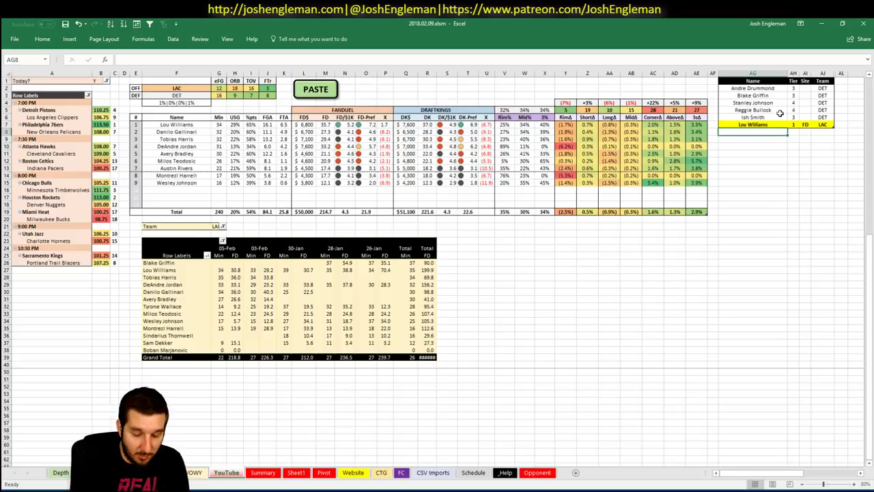
- Add a second Lou Williams entry to the player list with tier 3 and site DK
{"action": "type", "text": "Lou Williams"}
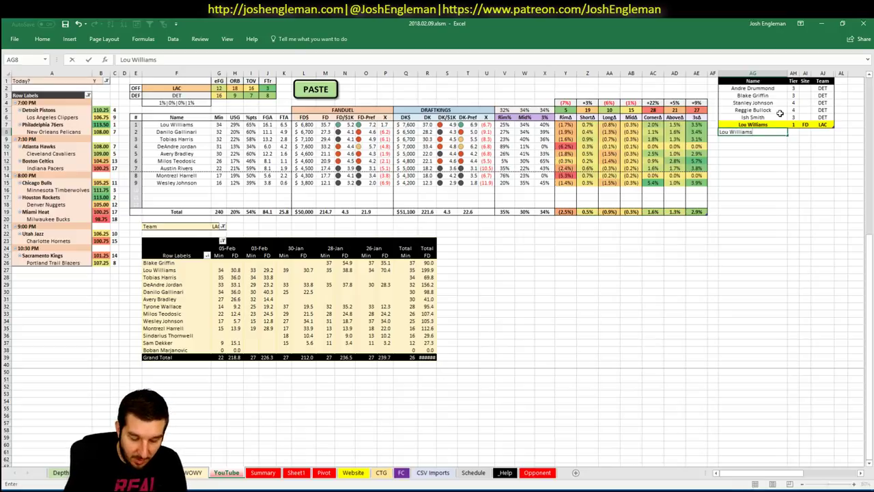
{"action": "key", "text": "Tab"}
{"action": "key", "text": "Tab"}
{"action": "type", "text": "DK"}
{"action": "key", "text": "Return"}
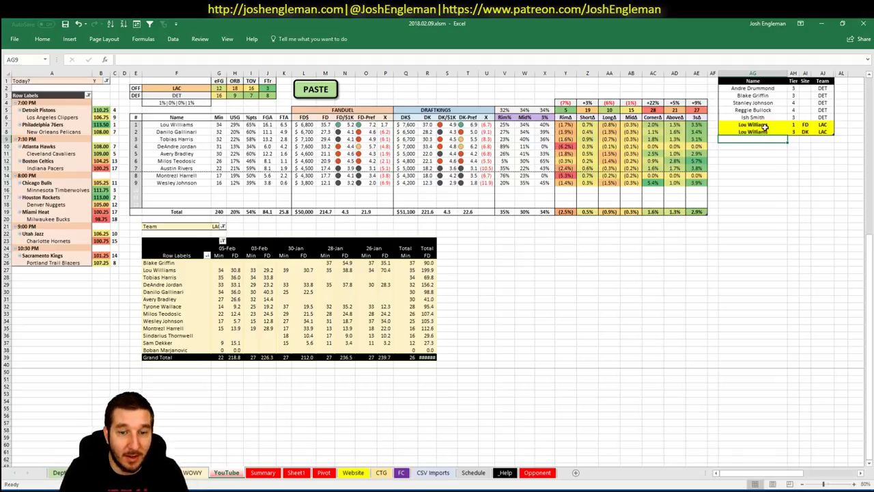
- Widen column R slightly so the game log's grand total FD value fits
{"action": "right_click", "coordinate": [429, 284]}
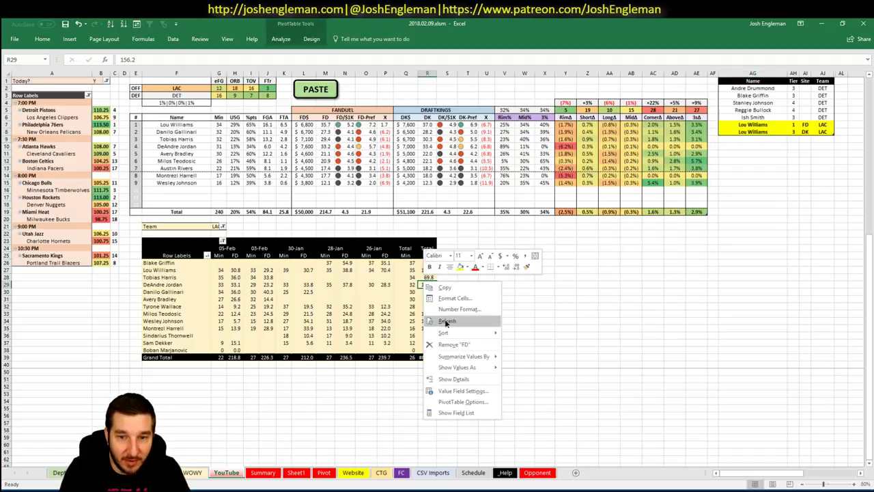
{"action": "key", "text": "Escape"}
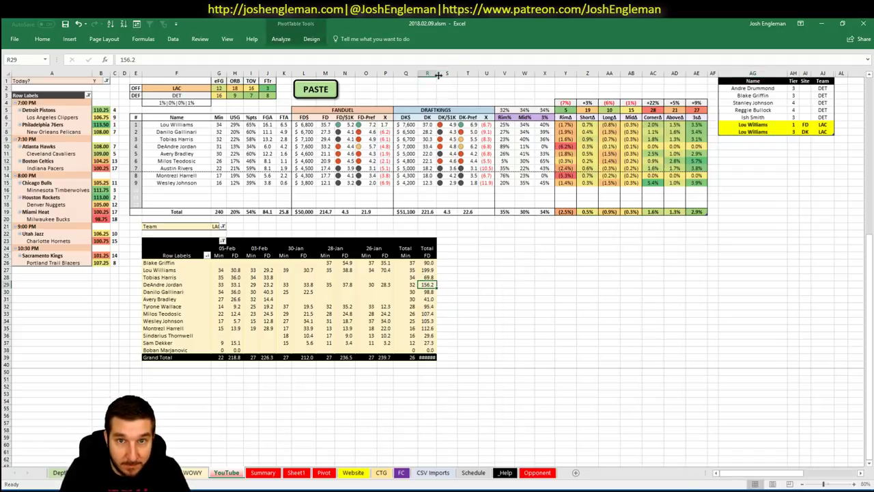
{"action": "left_click_drag", "start_coordinate": [437, 73], "coordinate": [439, 74]}
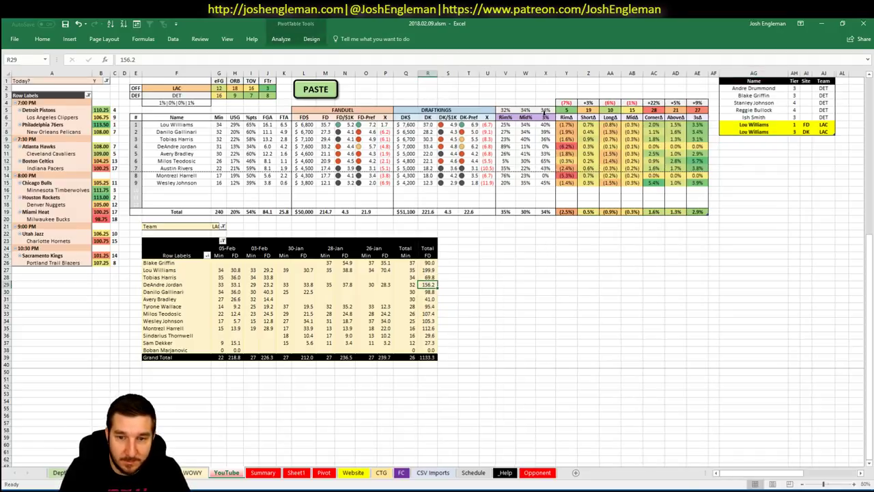
- Expand the DET row of the team table on the Summary sheet to check its players
{"action": "left_click", "coordinate": [752, 139]}
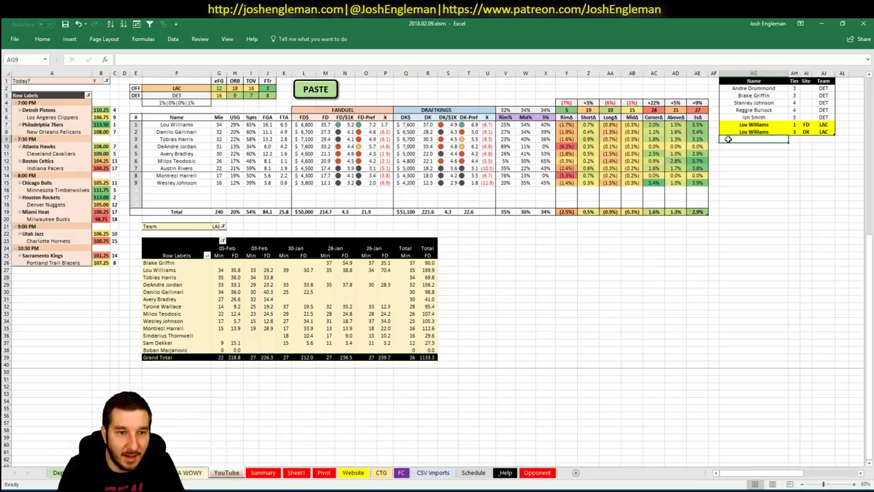
{"action": "left_click", "coordinate": [265, 472]}
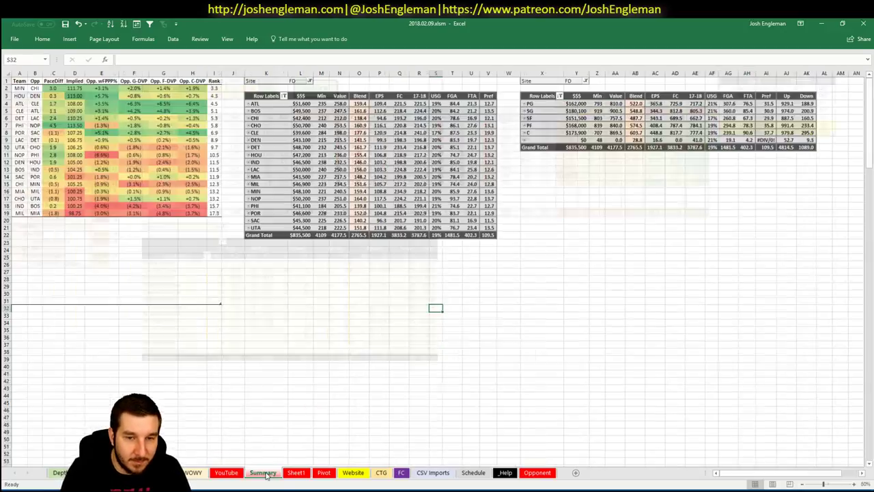
{"action": "left_click", "coordinate": [248, 147]}
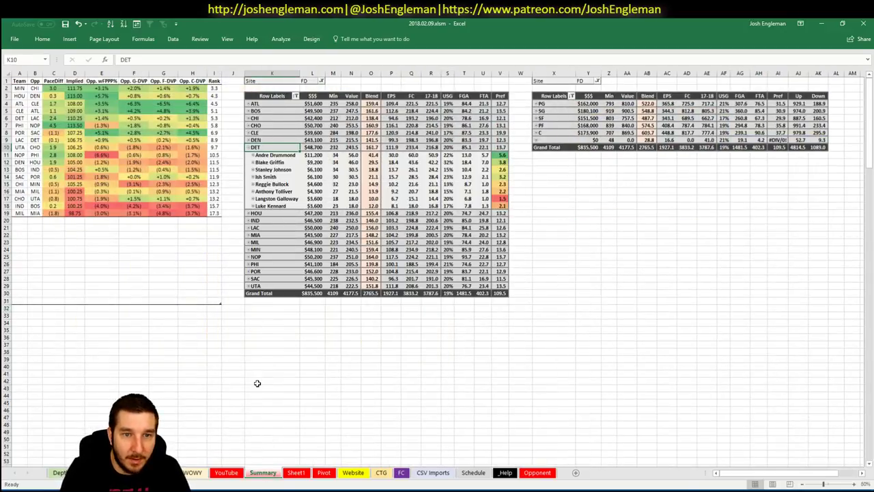
- Collapse the DET row and expand the LAC row of the team table on the Summary sheet to check the Clippers players
{"action": "left_click", "coordinate": [231, 473]}
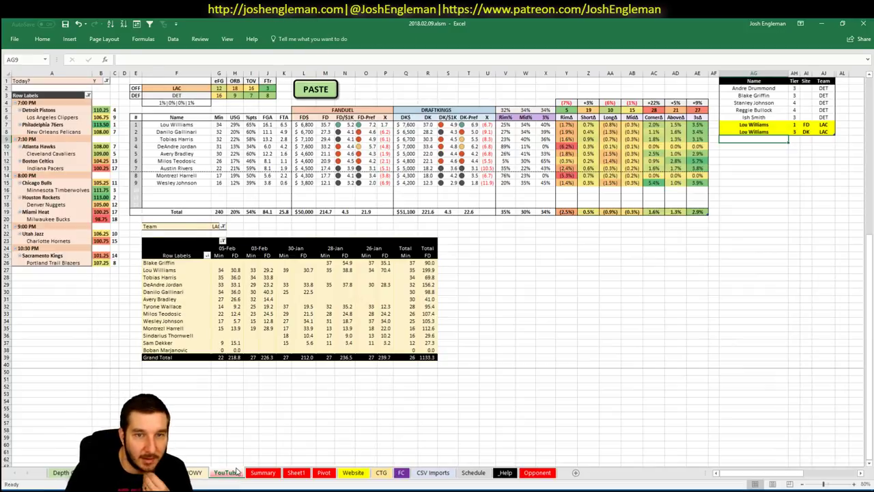
{"action": "left_click", "coordinate": [267, 472]}
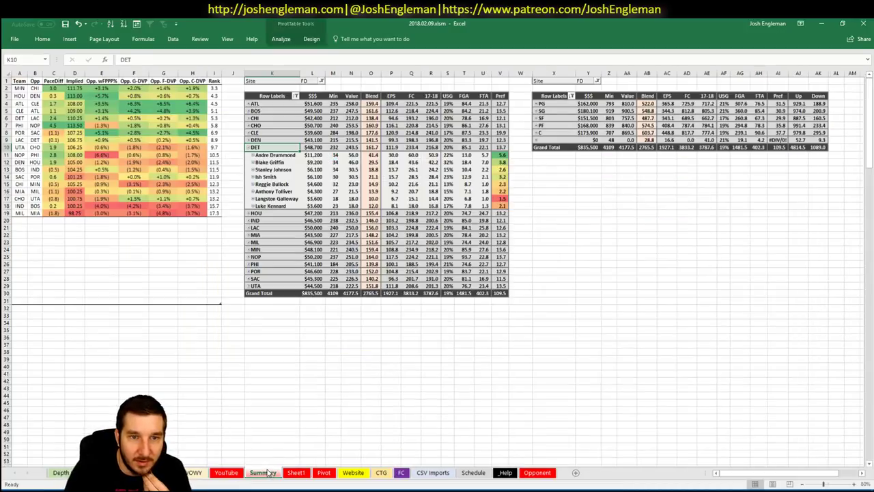
{"action": "left_click", "coordinate": [248, 147]}
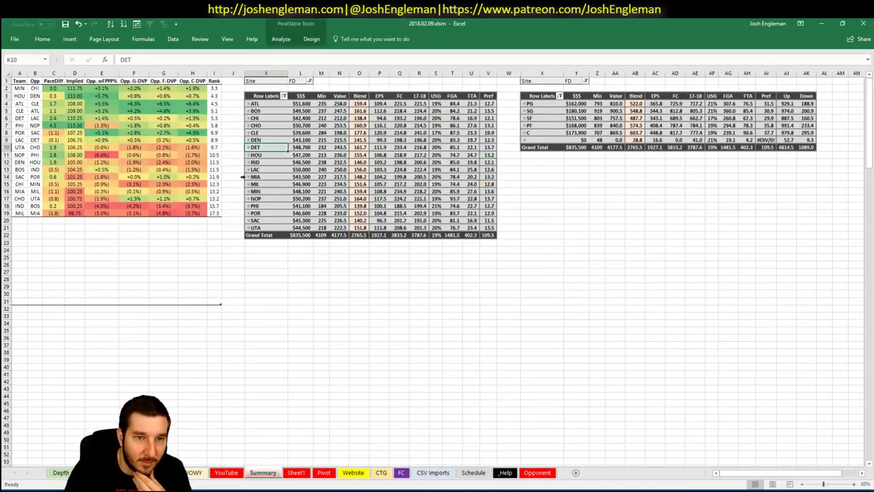
{"action": "left_click", "coordinate": [248, 169]}
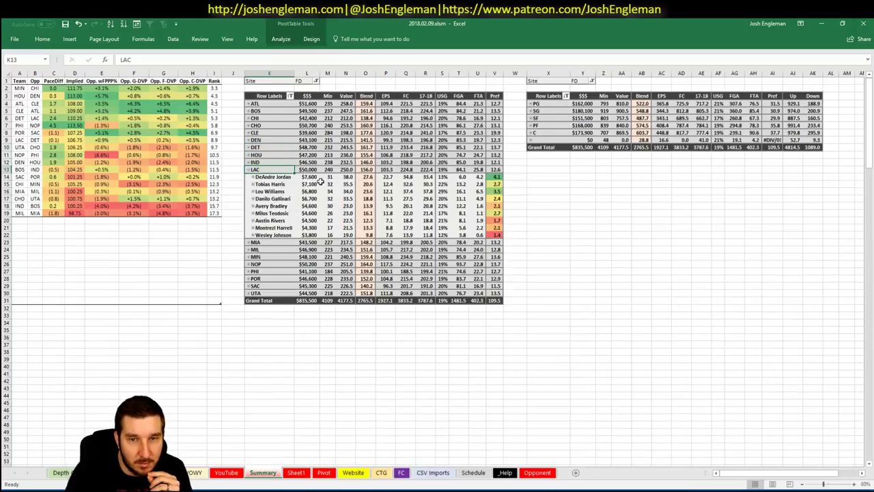
{"action": "left_click", "coordinate": [387, 198]}
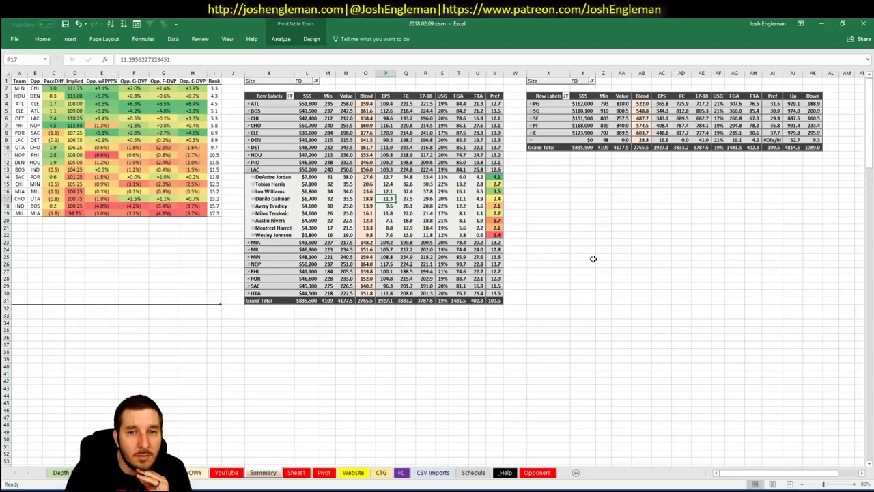
- Check the day's games on the Schedule sheet and refresh the team pivot table on the Summary sheet
{"action": "left_click", "coordinate": [476, 473]}
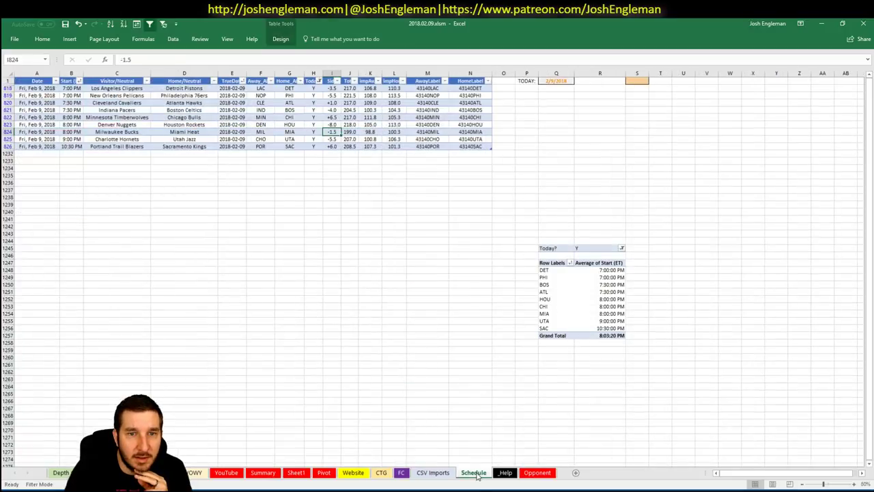
{"action": "left_click", "coordinate": [263, 473]}
{"action": "right_click", "coordinate": [367, 165]}
{"action": "left_click", "coordinate": [388, 203]}
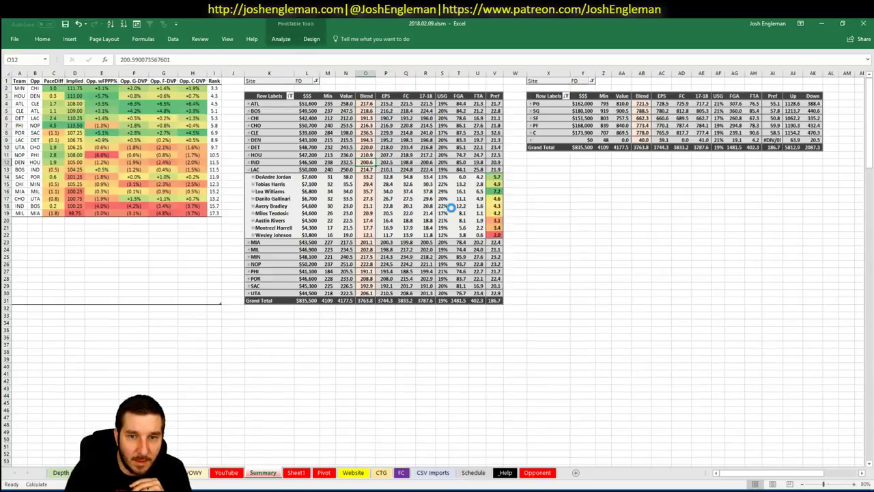
- Add Danilo Gallinari to the YouTube sheet's player list below the Lou Williams entries with tier 4
{"action": "left_click", "coordinate": [226, 472]}
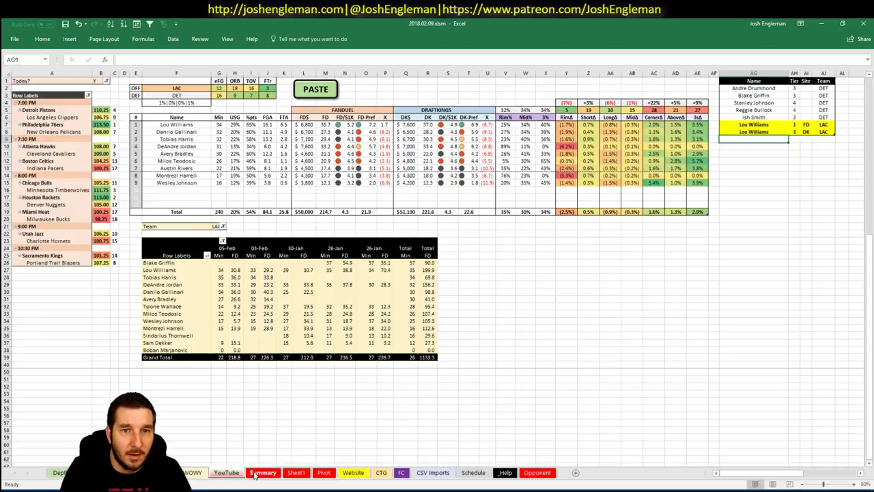
{"action": "left_click", "coordinate": [260, 472]}
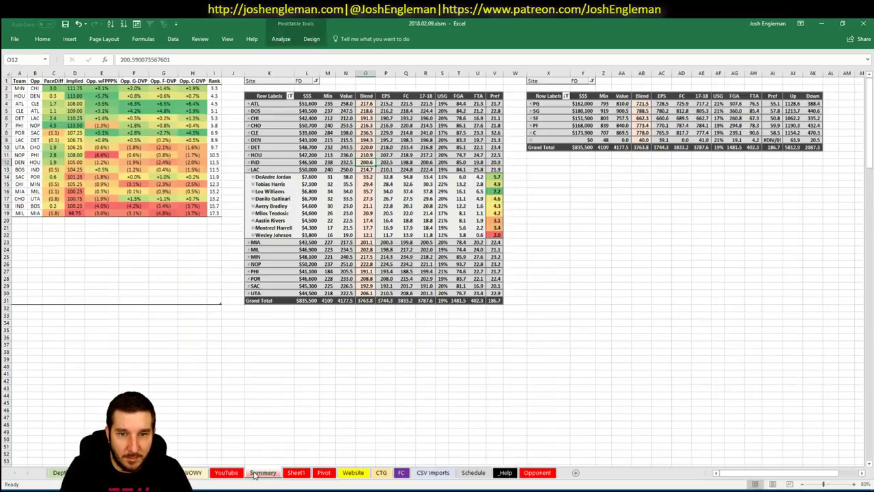
{"action": "key", "text": "ctrl+Page_Up"}
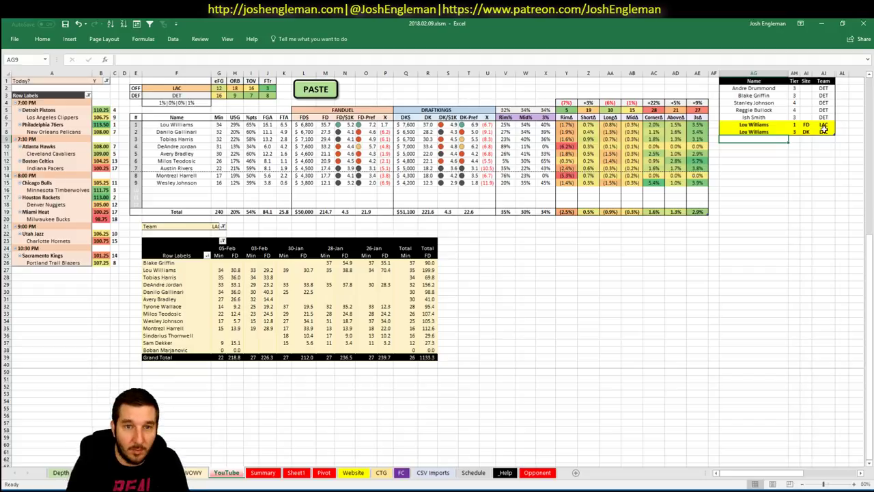
{"action": "type", "text": "Dan"}
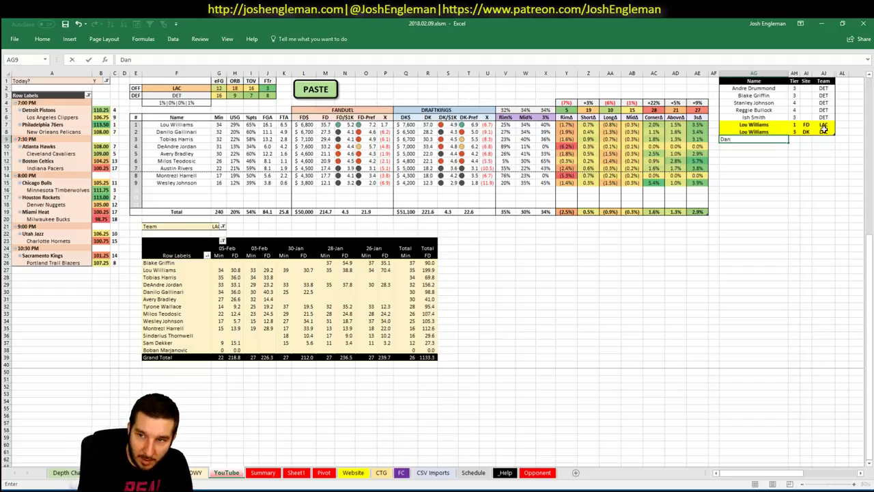
{"action": "type", "text": "ilo"}
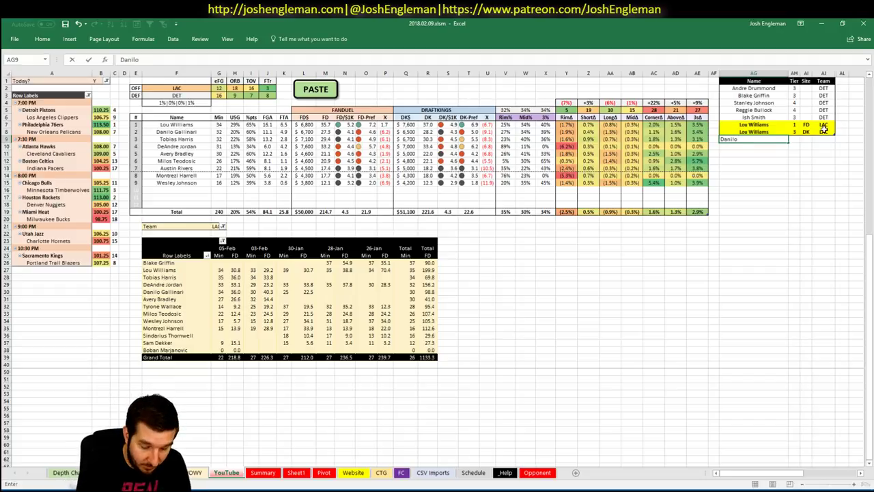
{"action": "type", "text": " Gallinari"}
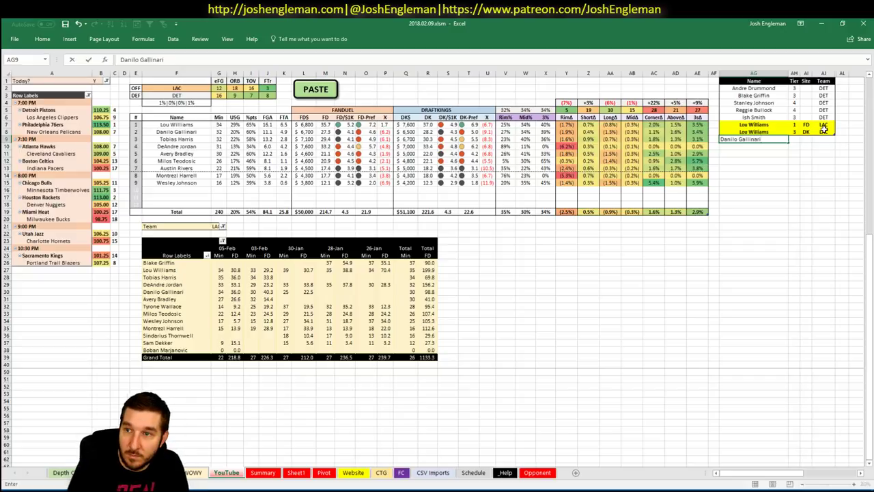
{"action": "key", "text": "Return"}
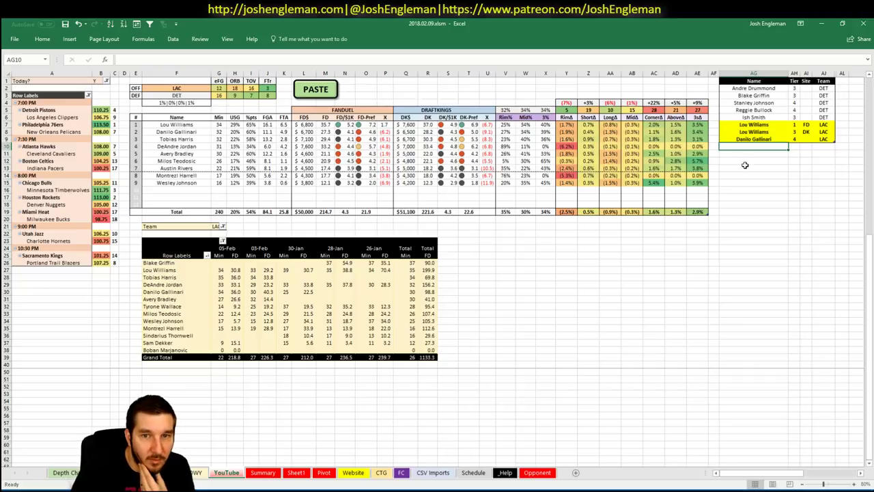
- Check the LAC figures on the Summary sheet and add Tobias Harris to the player list with tier 4
{"action": "left_click", "coordinate": [263, 473]}
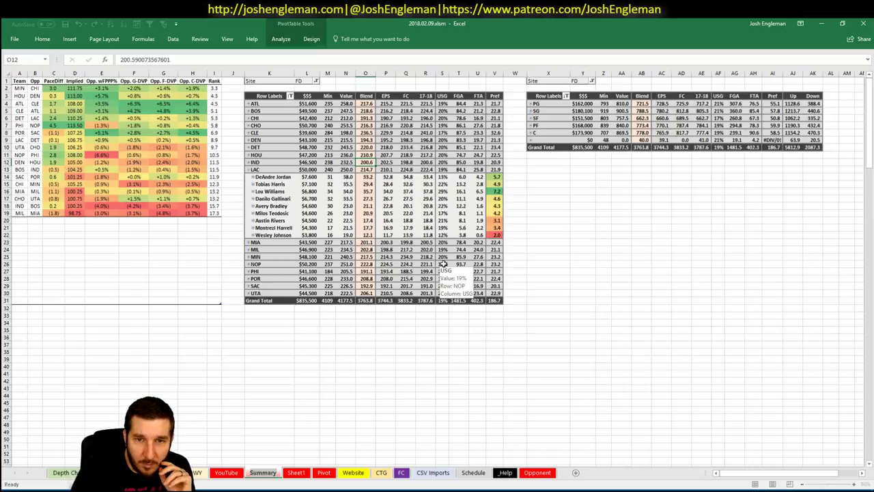
{"action": "left_click", "coordinate": [230, 473]}
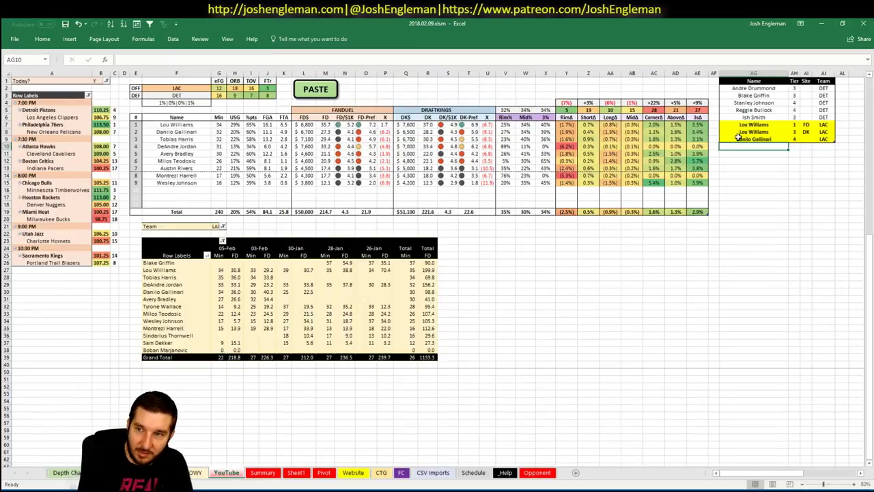
{"action": "type", "text": "Tobias Harris"}
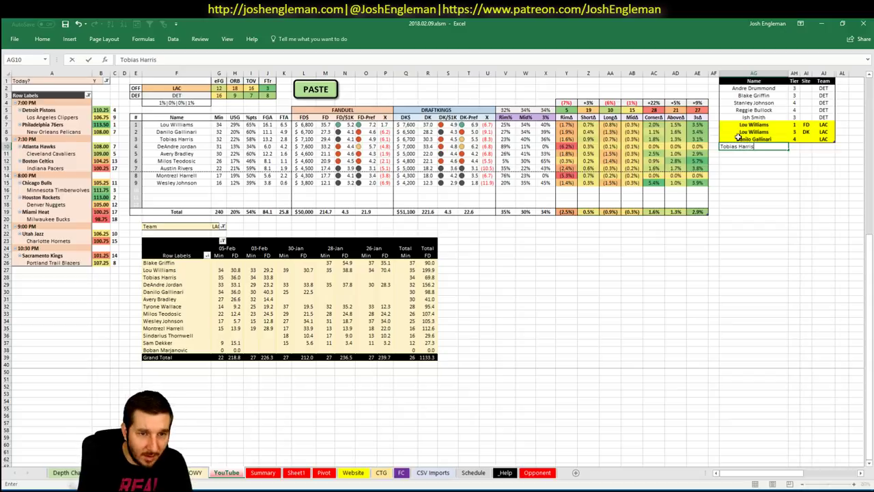
{"action": "key", "text": "Tab"}
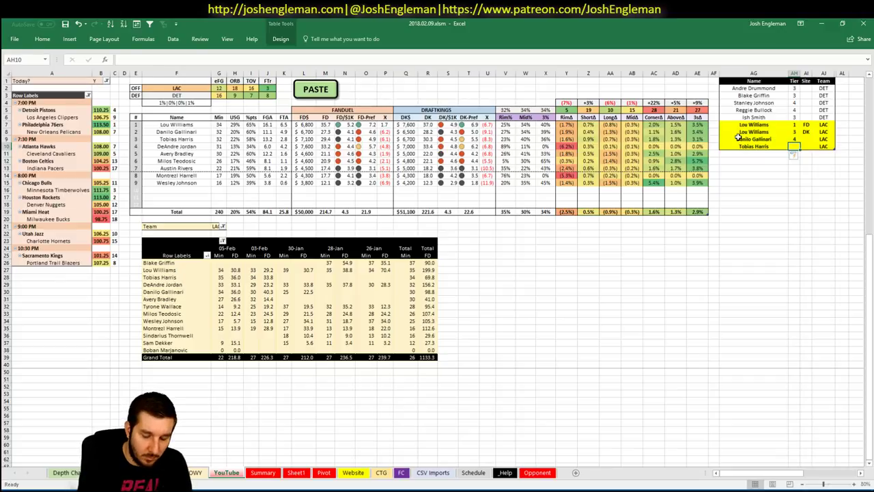
{"action": "type", "text": "4"}
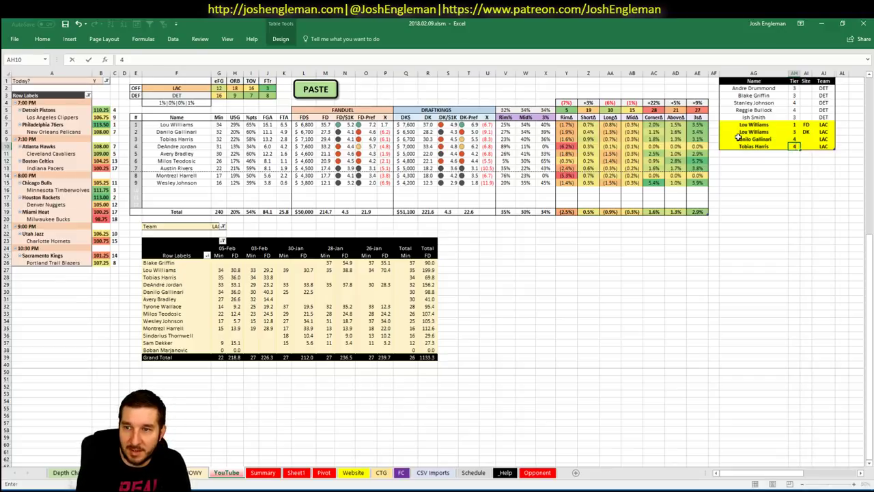
{"action": "key", "text": "Return"}
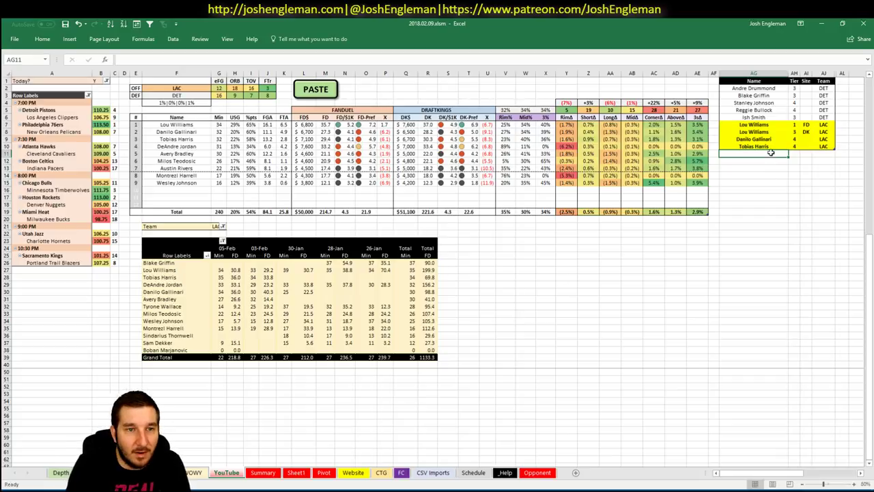
- Add DeAndre Jordan to the player list below Tobias Harris with tier 4
{"action": "type", "text": "De"}
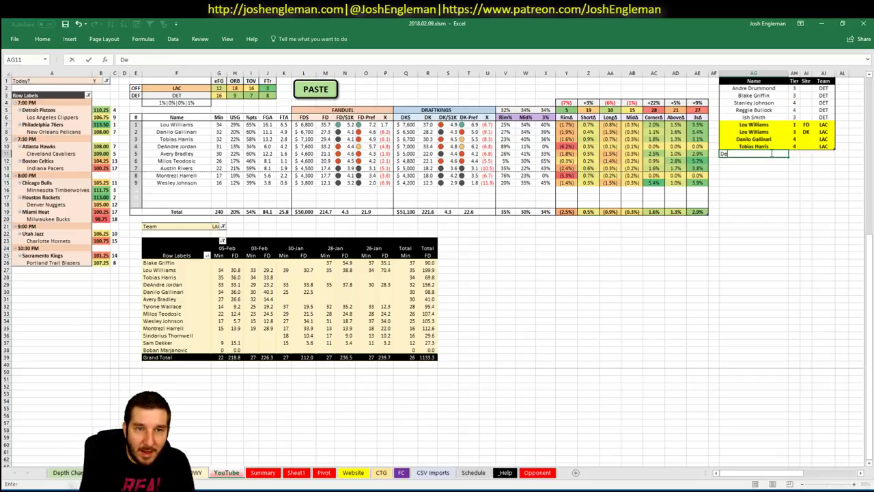
{"action": "type", "text": "Andre Jordan"}
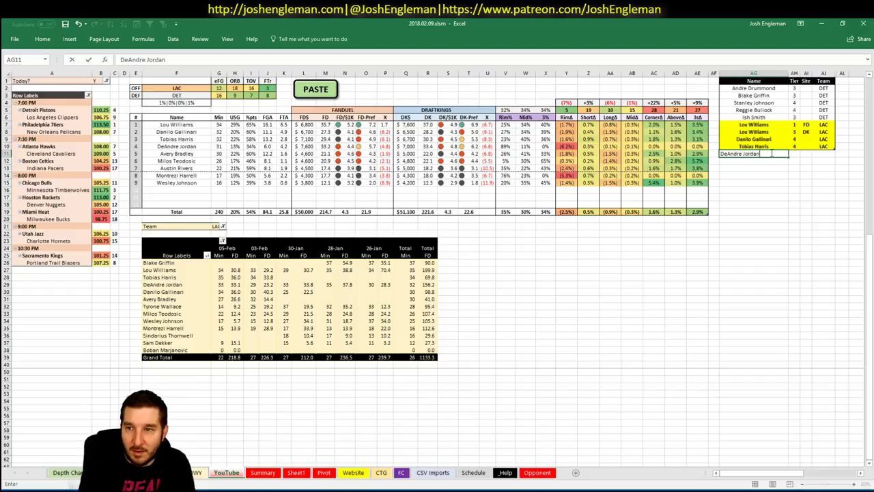
{"action": "key", "text": "Tab"}
{"action": "type", "text": "4"}
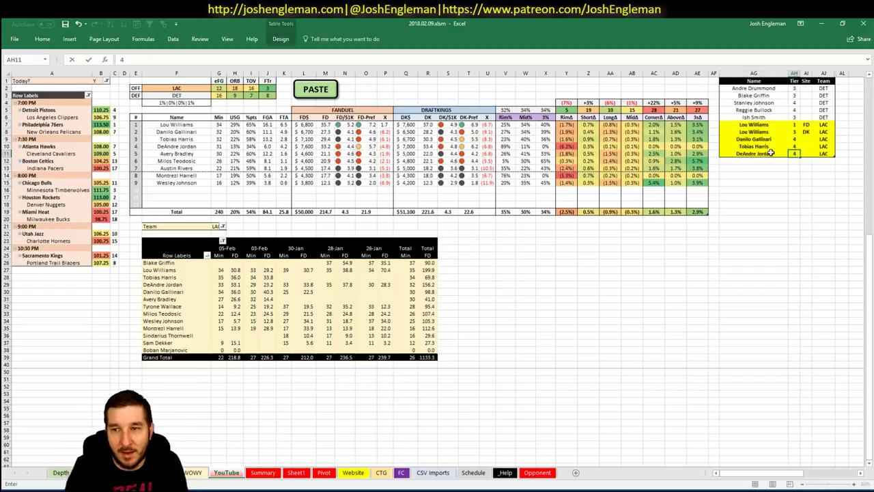
{"action": "key", "text": "Return"}
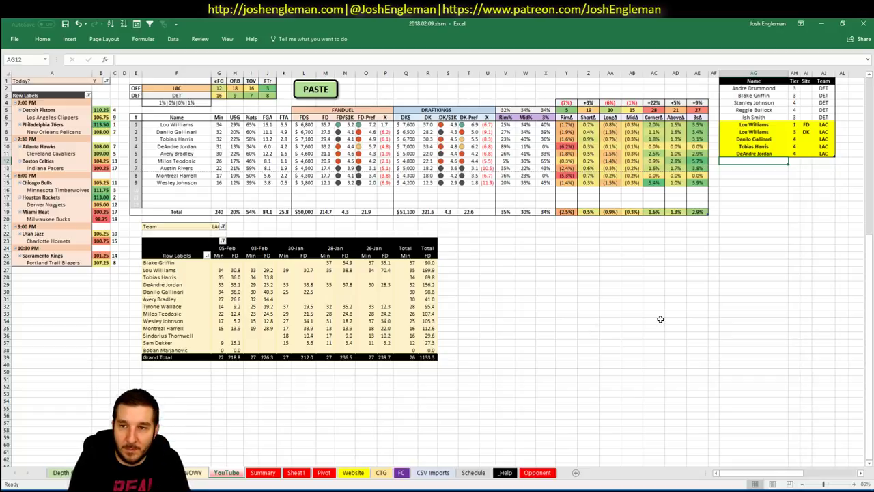
{"action": "type", "text": "Andre Dr"}
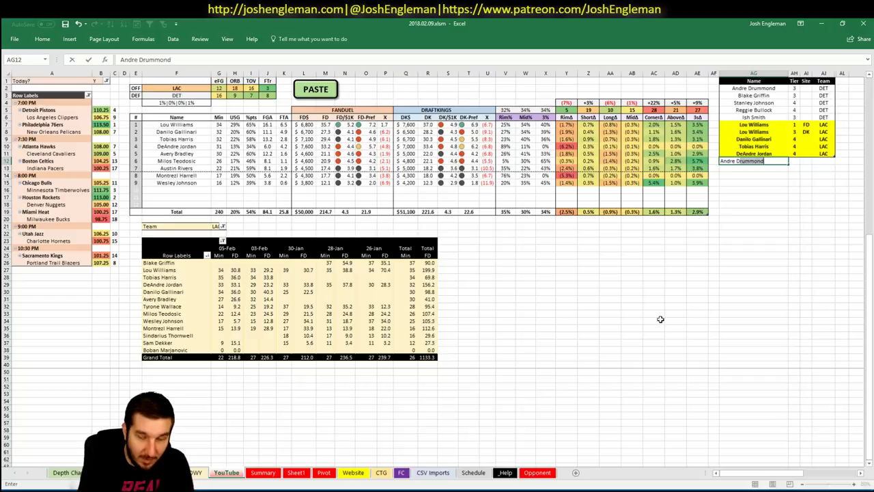
{"action": "key", "text": "BackSpace"}
{"action": "key", "text": "BackSpace"}
{"action": "type", "text": "Bradley"}
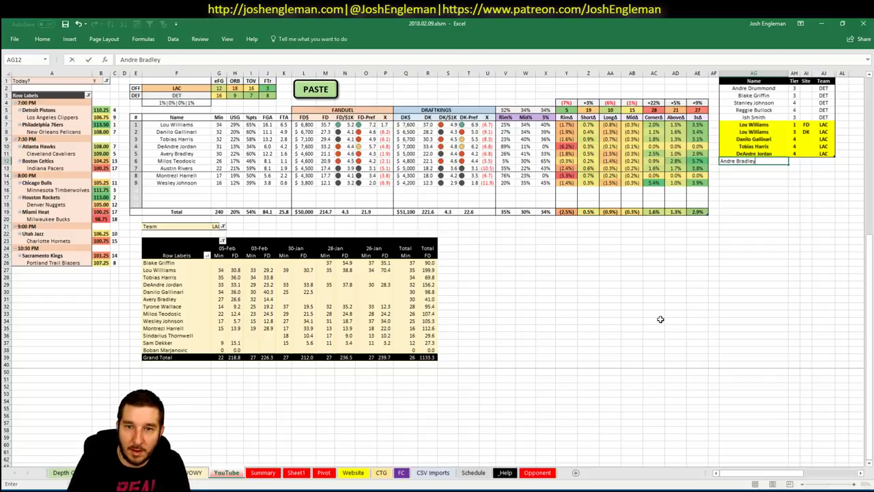
{"action": "key", "text": "ctrl+Return"}
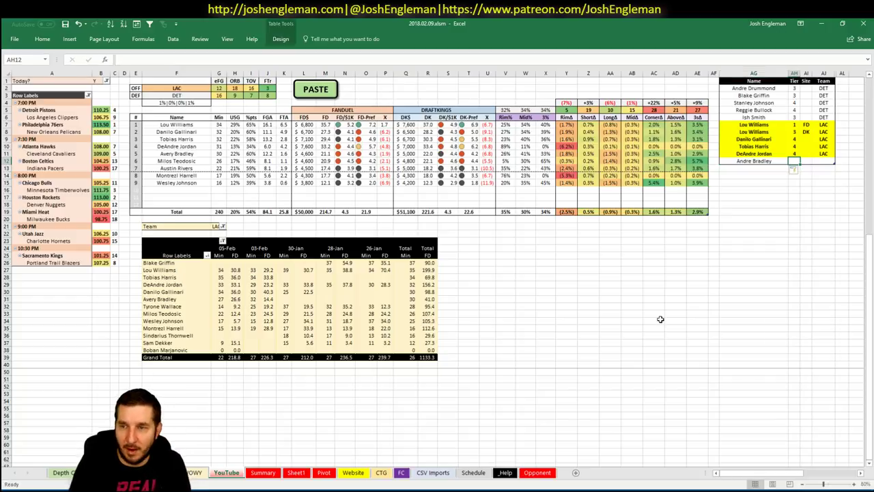
- Enter Avery Bradley in the player list row below DeAndre Jordan with tier 3
{"action": "type", "text": "Avery Bradley"}
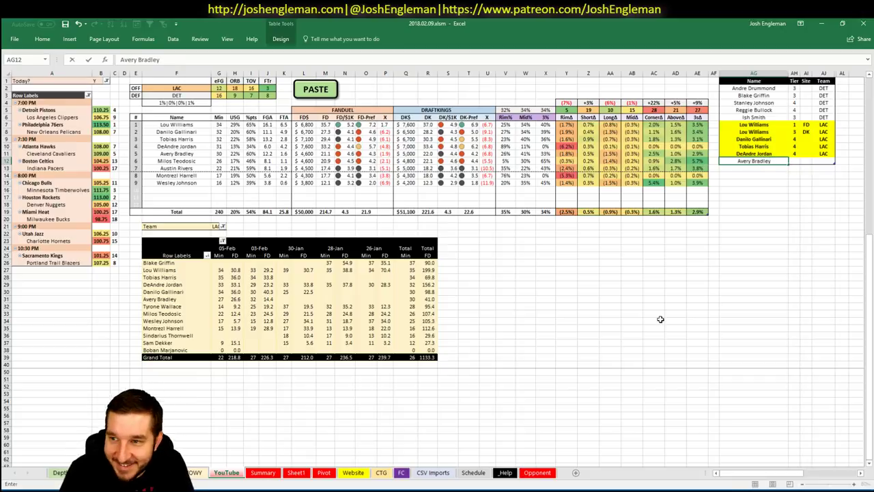
{"action": "key", "text": "Tab"}
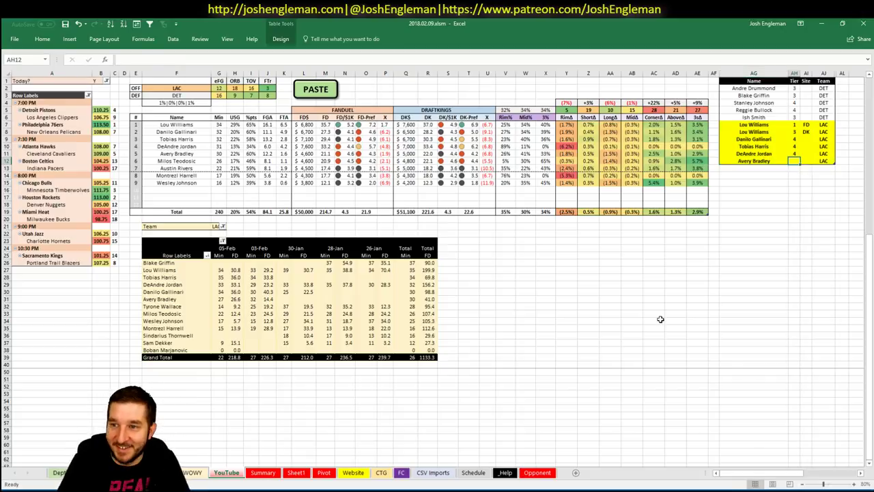
{"action": "type", "text": "3"}
{"action": "key", "text": "Return"}
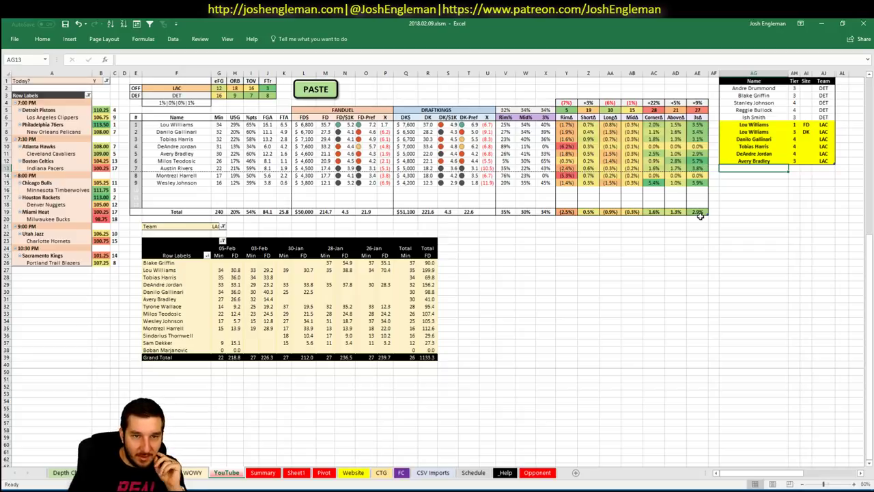
- Switch the offensive team on the YouTube sheet to PHI to load its player projections, and glance at the Summary sheet
{"action": "left_click", "coordinate": [176, 88]}
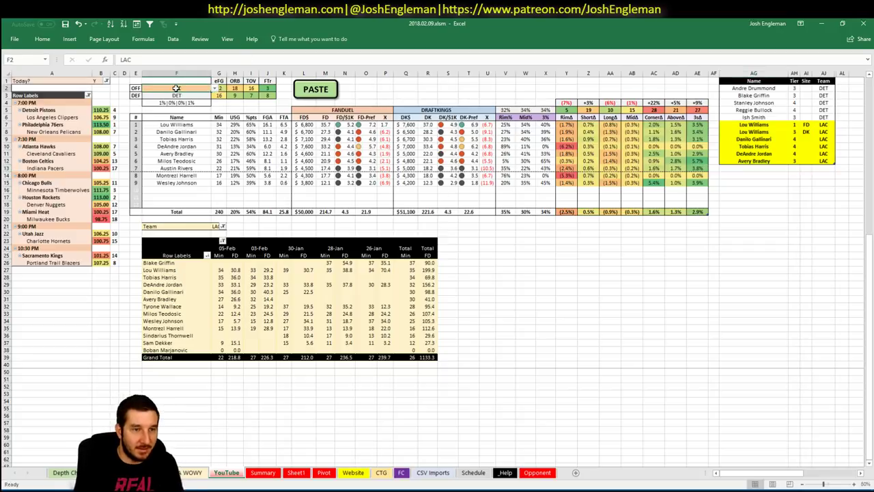
{"action": "type", "text": "PHI"}
{"action": "key", "text": "Return"}
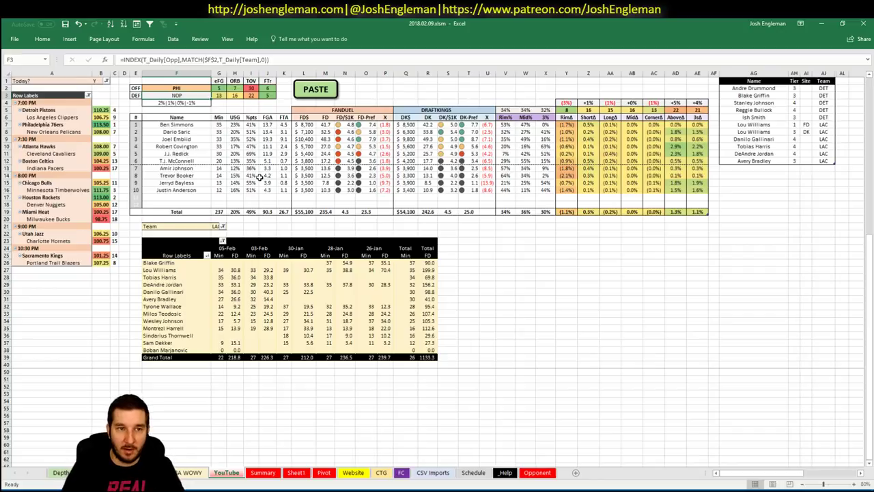
{"action": "left_click", "coordinate": [581, 252]}
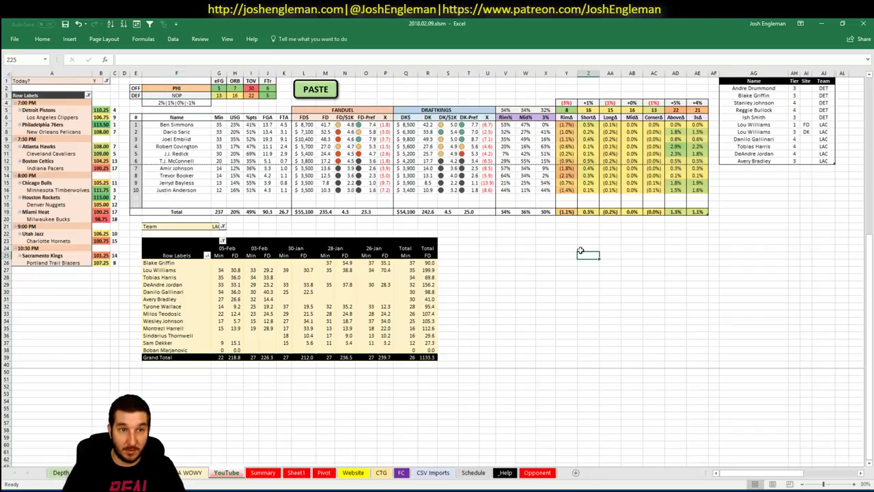
{"action": "left_click", "coordinate": [267, 474]}
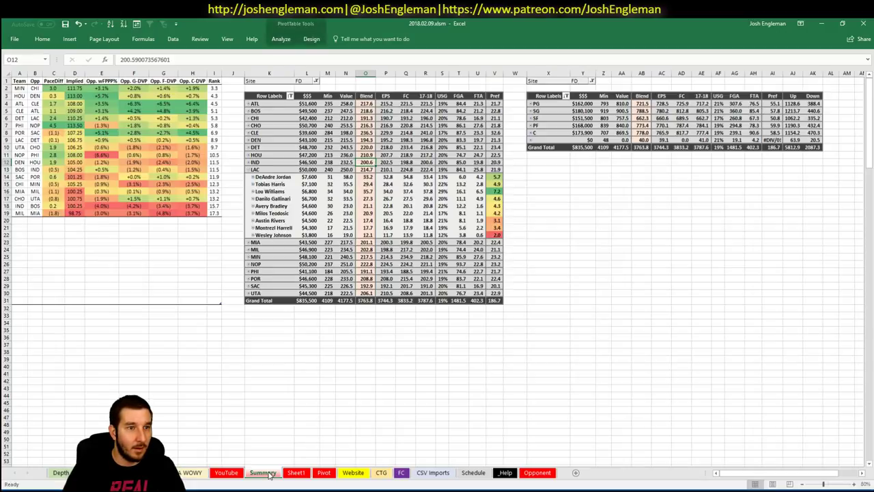
{"action": "left_click", "coordinate": [240, 472]}
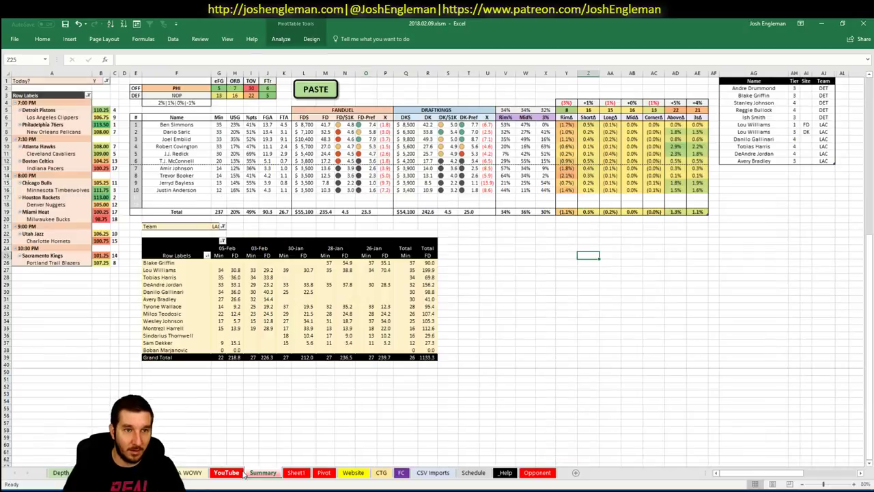
- Review the FanDuel team figures on the Summary sheet, and select the empty name cell below Avery Bradley on the YouTube sheet
{"action": "left_click", "coordinate": [247, 472]}
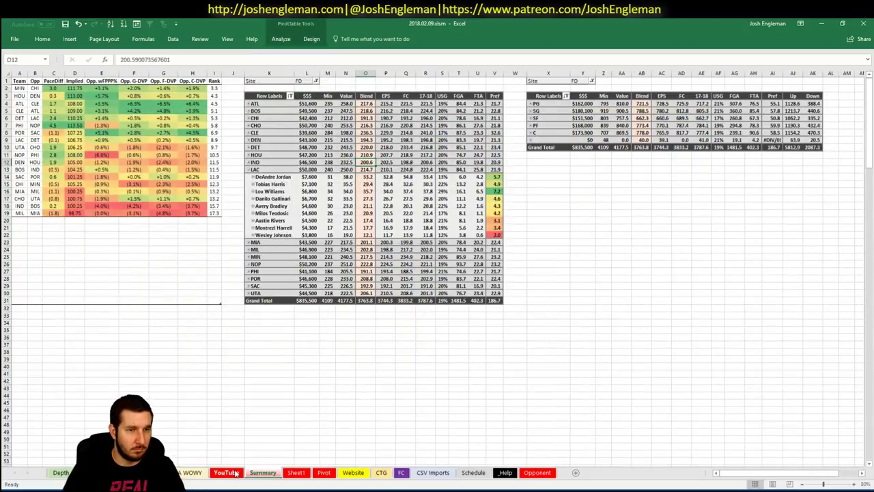
{"action": "left_click", "coordinate": [231, 472]}
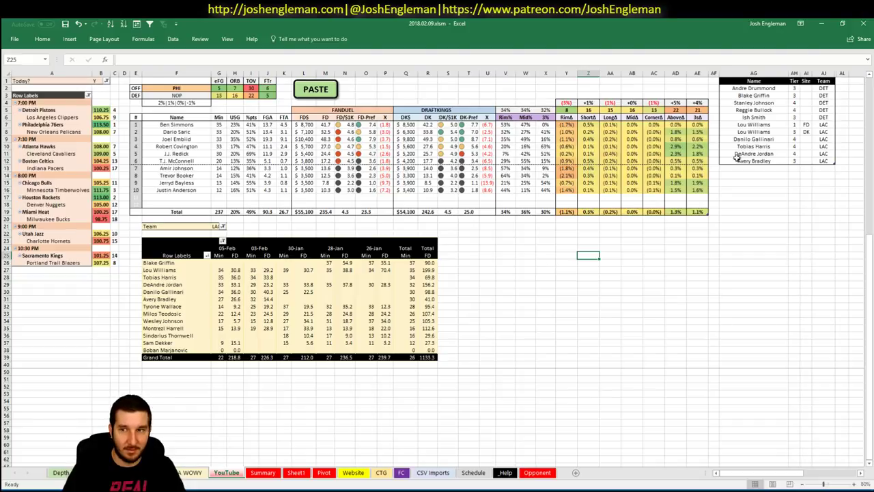
{"action": "left_click", "coordinate": [795, 139]}
{"action": "key", "text": "ctrl+a"}
{"action": "left_click", "coordinate": [744, 168]}
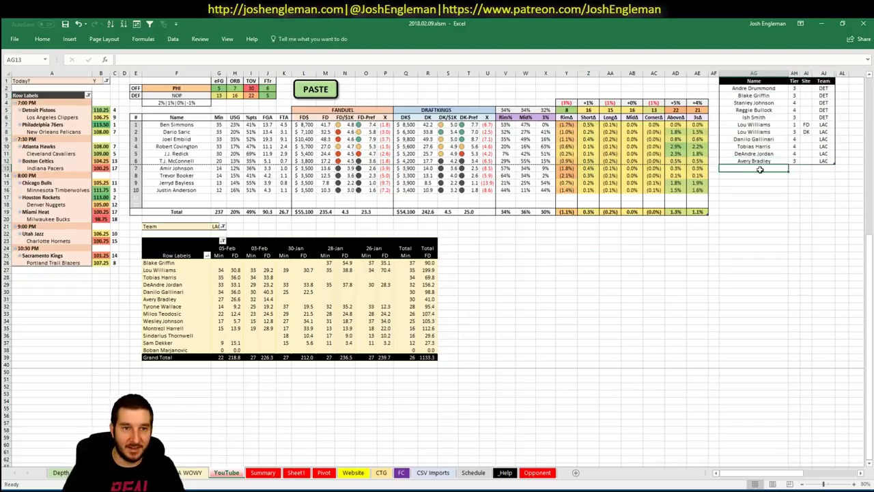
- Switch to Cleaning the Glass in the browser, search its discussion forum for "dates" and open the "Date filter with team stats" topic
{"action": "key", "text": "alt+Tab"}
{"action": "left_click", "coordinate": [331, 23]}
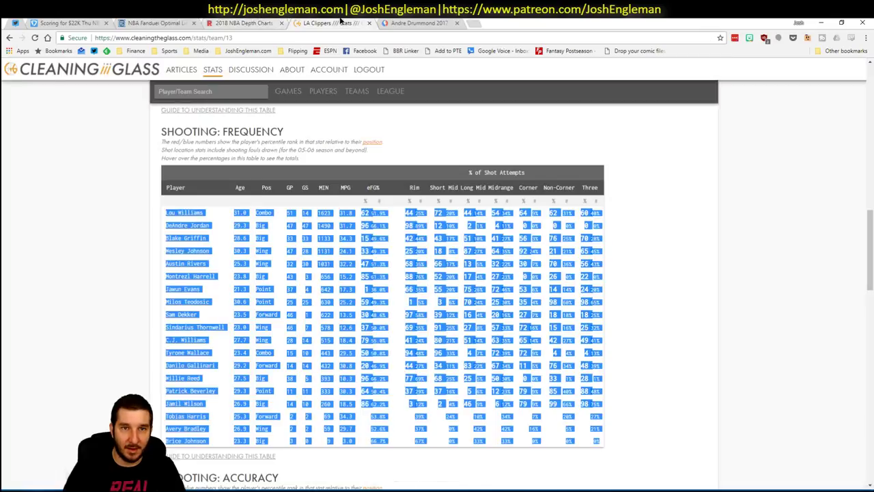
{"action": "left_click", "coordinate": [402, 130]}
{"action": "scroll", "coordinate": [401, 130], "scroll_direction": "up", "scroll_amount": 10}
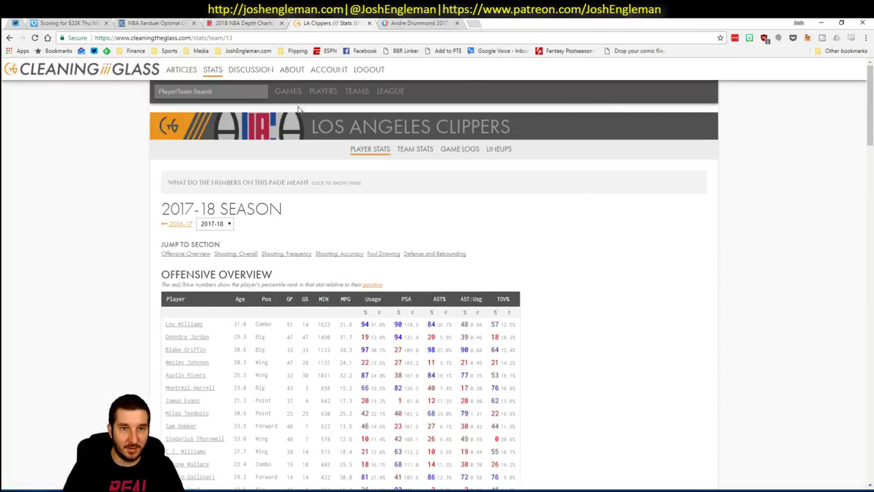
{"action": "left_click", "coordinate": [266, 72]}
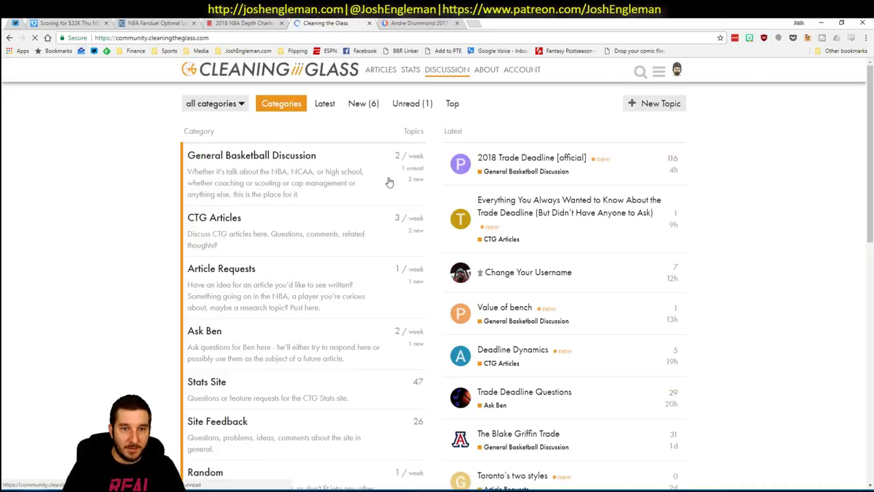
{"action": "left_click", "coordinate": [640, 71]}
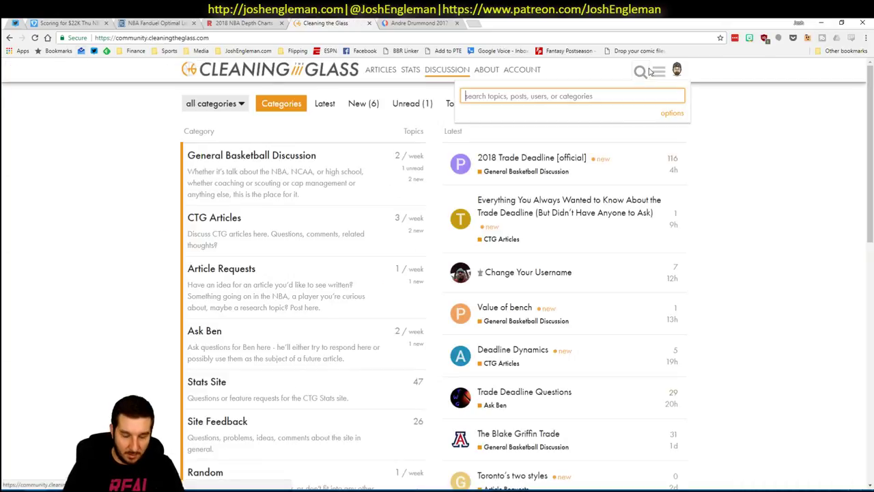
{"action": "type", "text": "dates"}
{"action": "key", "text": "Return"}
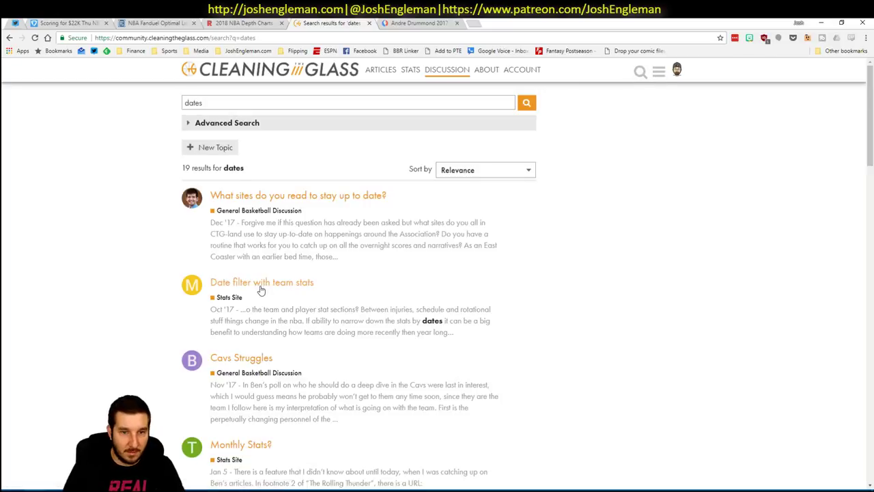
{"action": "left_click", "coordinate": [275, 283]}
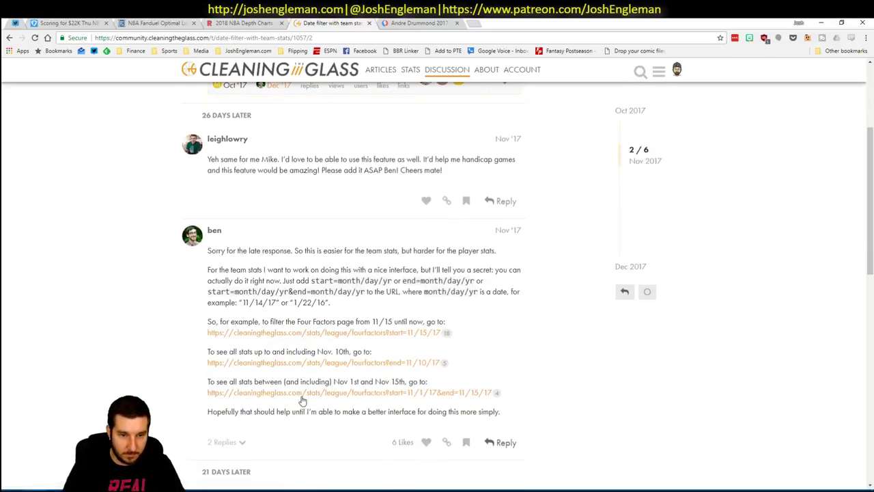
- Open the forum reply's example Four Factors link that filters the stats by both a start and an end date
{"action": "left_click", "coordinate": [210, 366]}
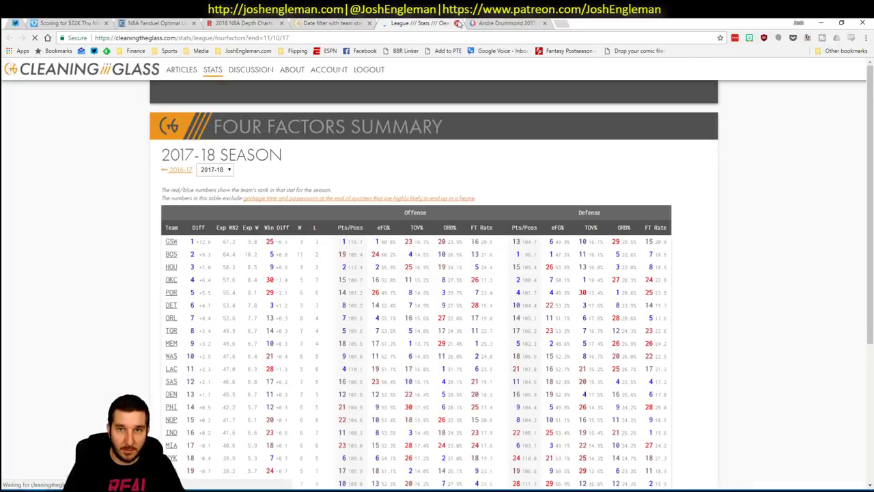
{"action": "left_click", "coordinate": [457, 24]}
{"action": "left_click", "coordinate": [390, 393]}
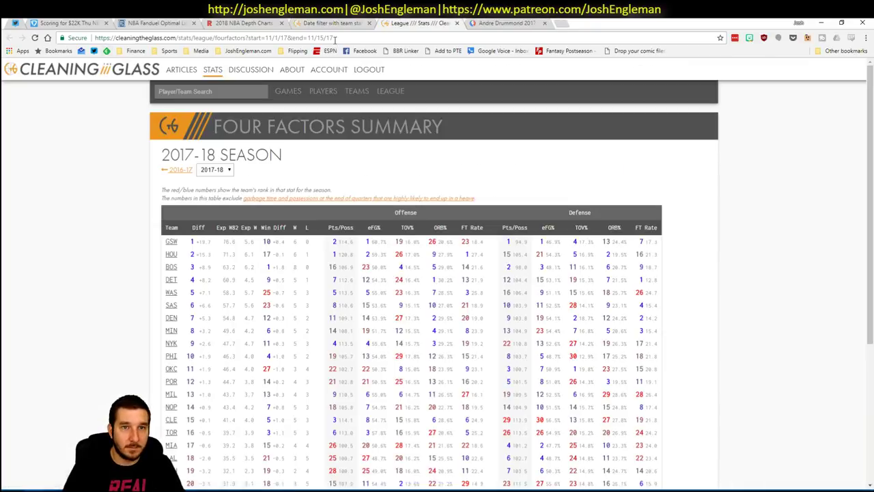
- Load the Four Factors summary for 01/01/18 through 02/08/18 by editing the start and end dates in the URL
{"action": "left_click_drag", "start_coordinate": [333, 38], "coordinate": [246, 38]}
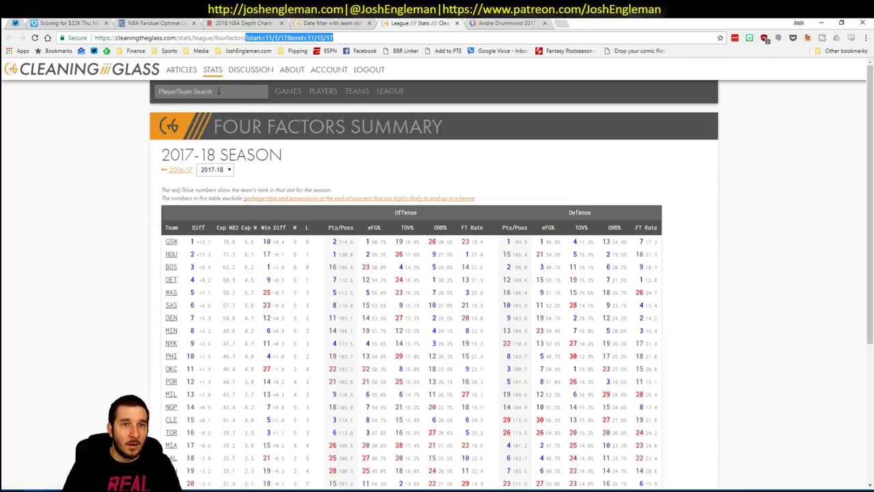
{"action": "left_click", "coordinate": [271, 38]}
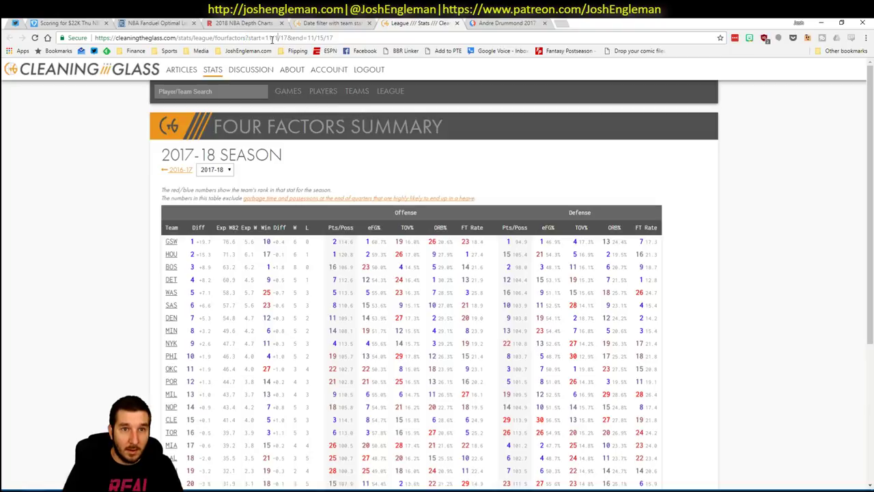
{"action": "left_click_drag", "start_coordinate": [273, 38], "coordinate": [288, 37]}
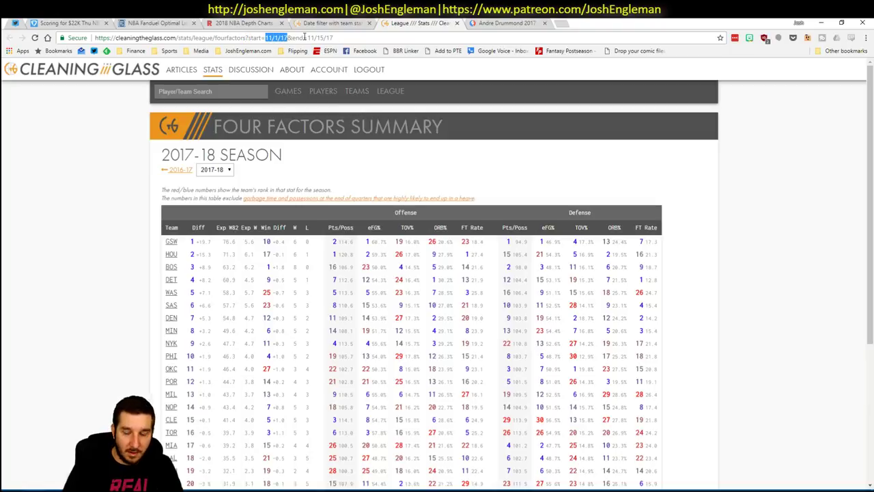
{"action": "type", "text": "01/01/"}
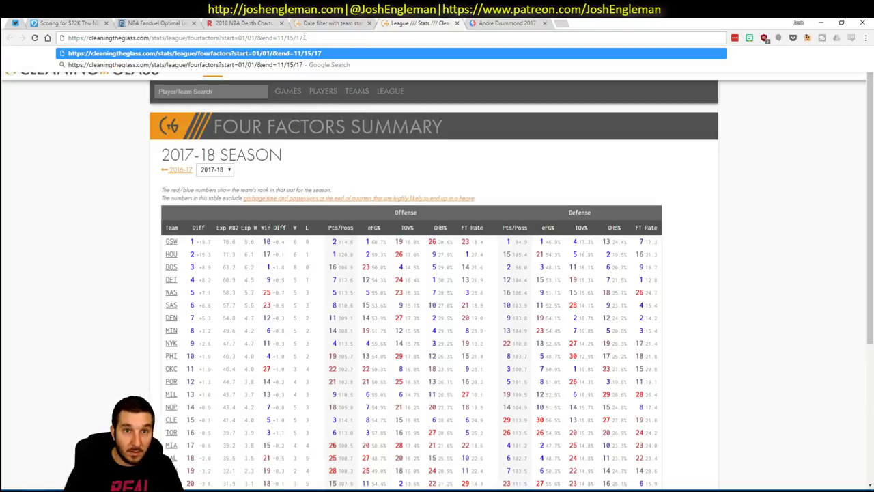
{"action": "type", "text": "18"}
{"action": "left_click_drag", "start_coordinate": [287, 38], "coordinate": [310, 38]}
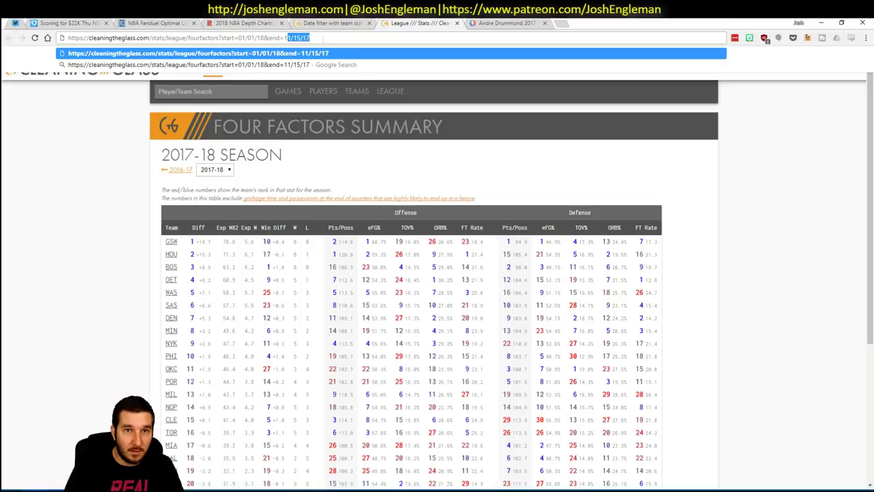
{"action": "type", "text": "02/"}
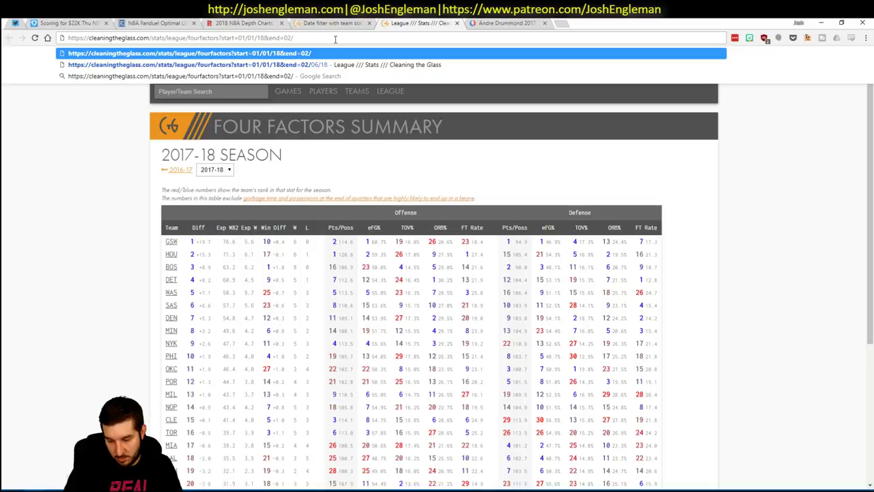
{"action": "type", "text": "08/18"}
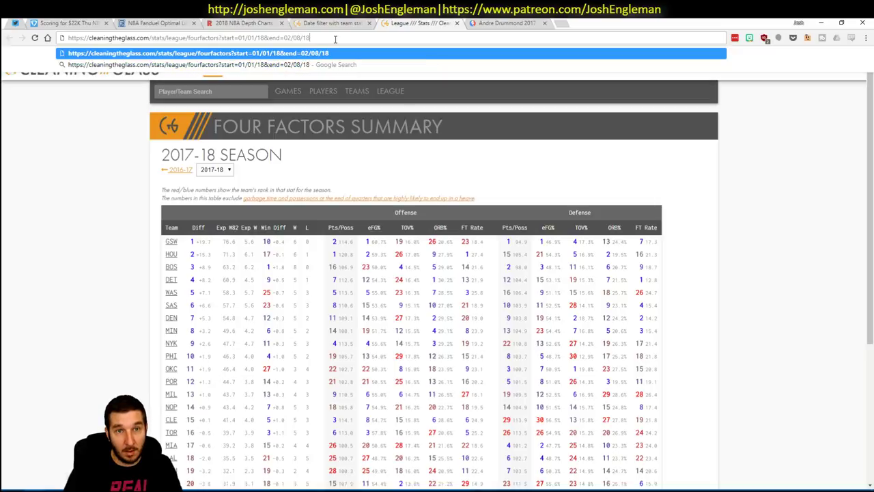
{"action": "key", "text": "Return"}
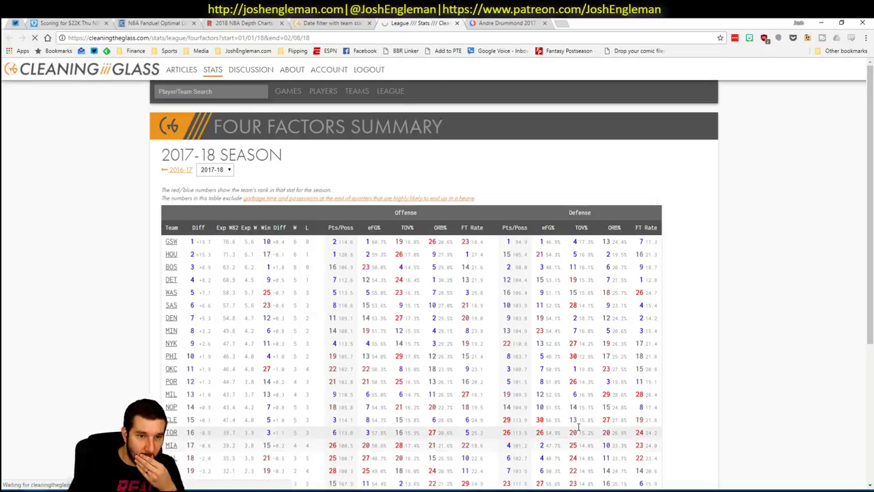
- Sort the Four Factors teams by defensive points per possession, and reload the summary with the start date changed to 01/15/18
{"action": "scroll", "coordinate": [695, 243], "scroll_direction": "down", "scroll_amount": 2}
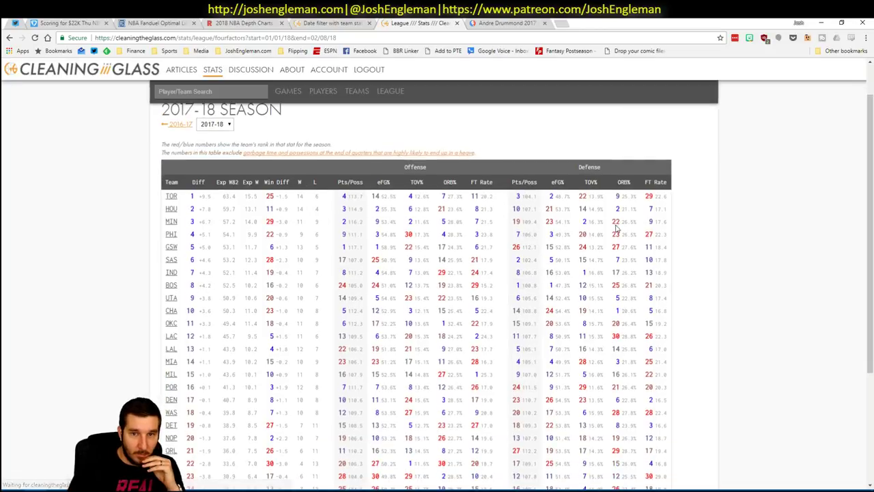
{"action": "left_click", "coordinate": [527, 182]}
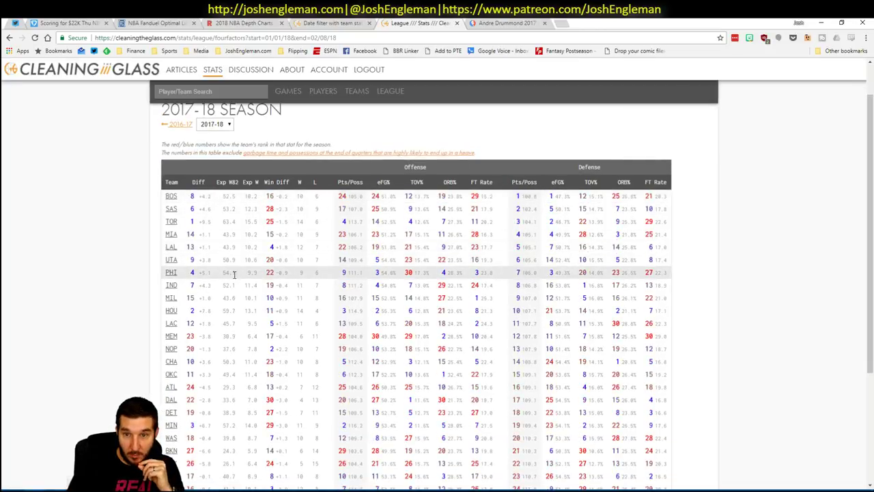
{"action": "scroll", "coordinate": [239, 276], "scroll_direction": "up", "scroll_amount": 1}
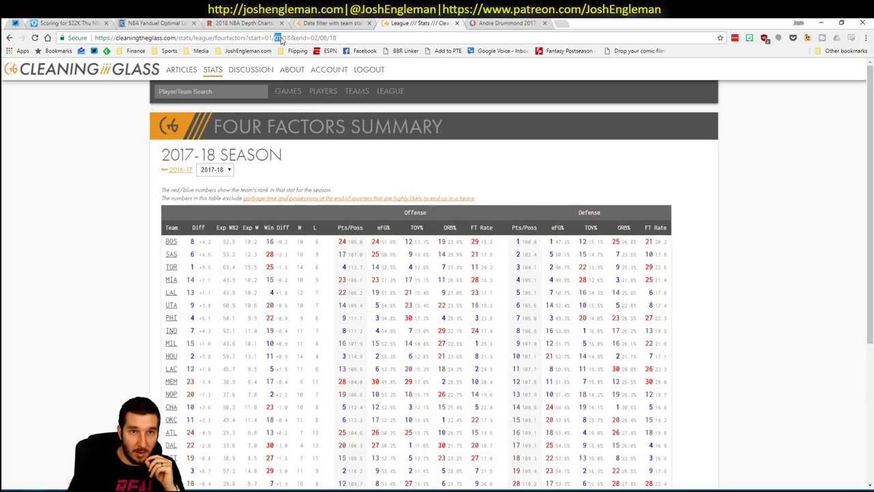
{"action": "type", "text": "15"}
{"action": "key", "text": "Return"}
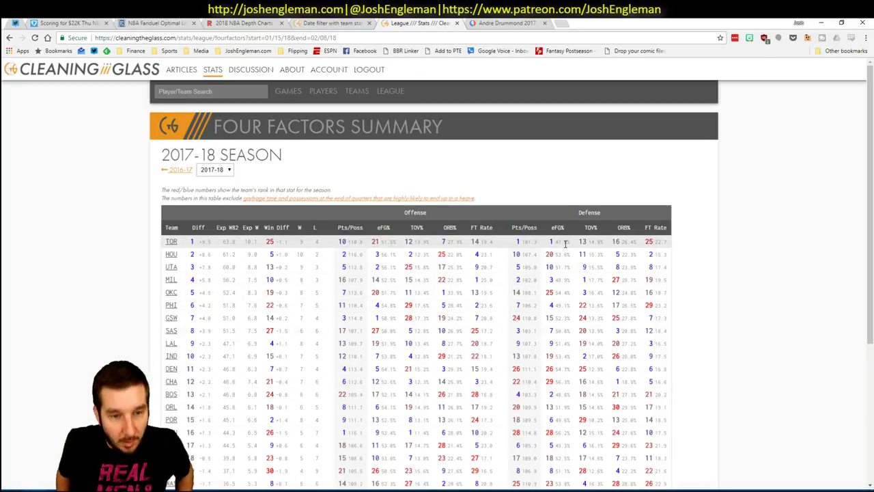
- Return to the Excel workbook and filter the recent-games pivot table on the YouTube sheet to team PHI
{"action": "key", "text": "alt+Tab"}
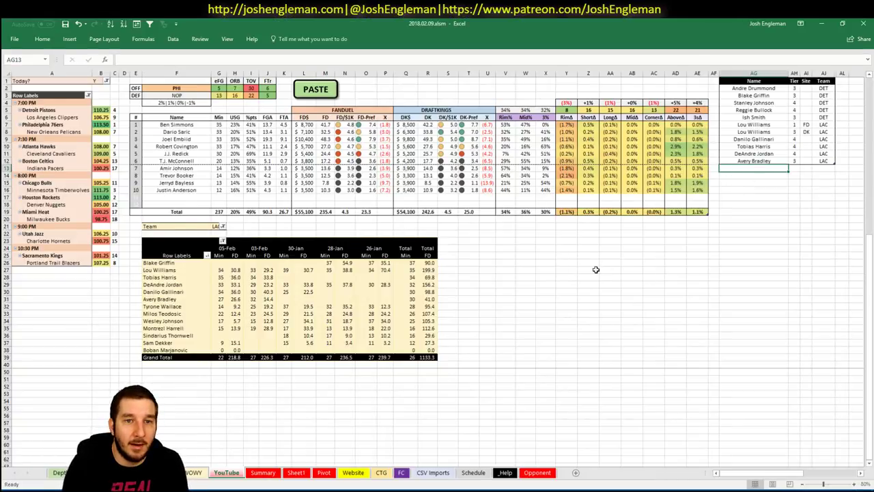
{"action": "left_click", "coordinate": [214, 226]}
{"action": "type", "text": "PHI"}
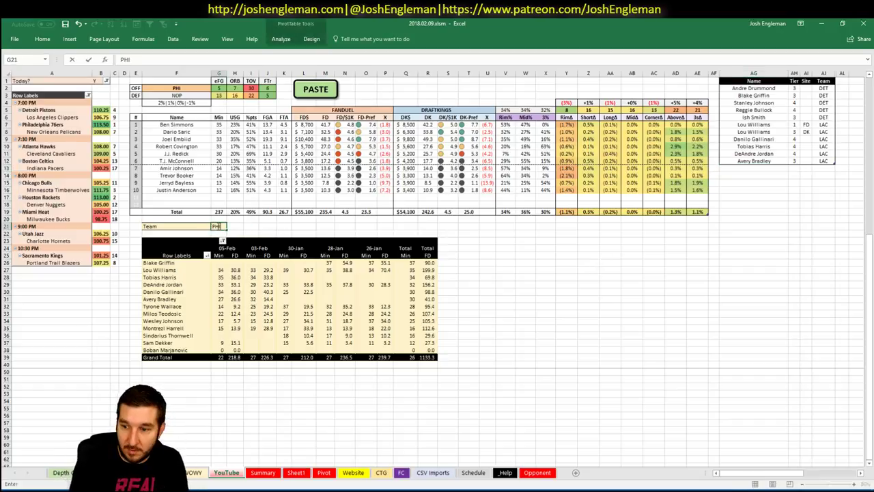
{"action": "key", "text": "Return"}
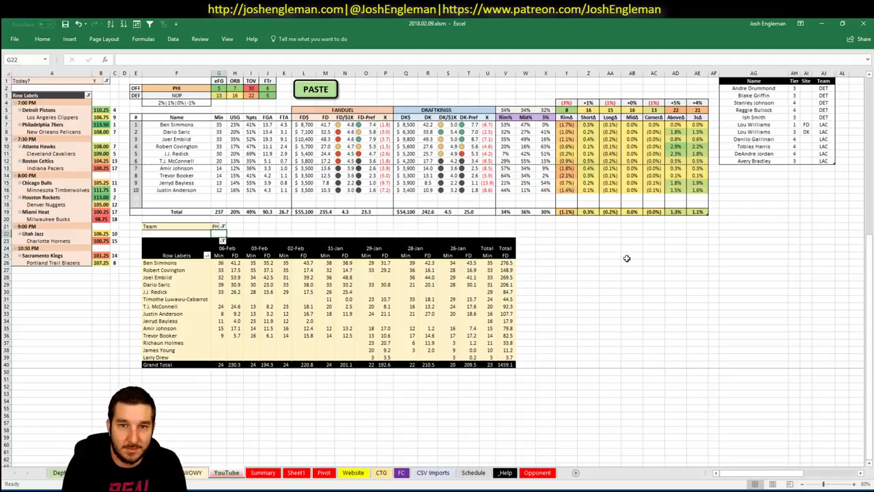
- Switch to FantasyCruncher in the browser and look through the FanDuel SF and PF player projections
{"action": "key", "text": "alt+Tab"}
{"action": "left_click", "coordinate": [149, 22]}
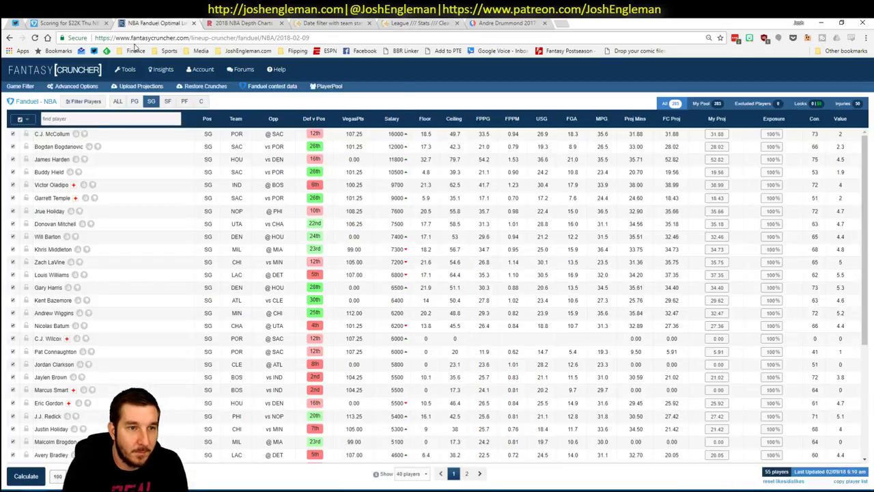
{"action": "left_click", "coordinate": [168, 101]}
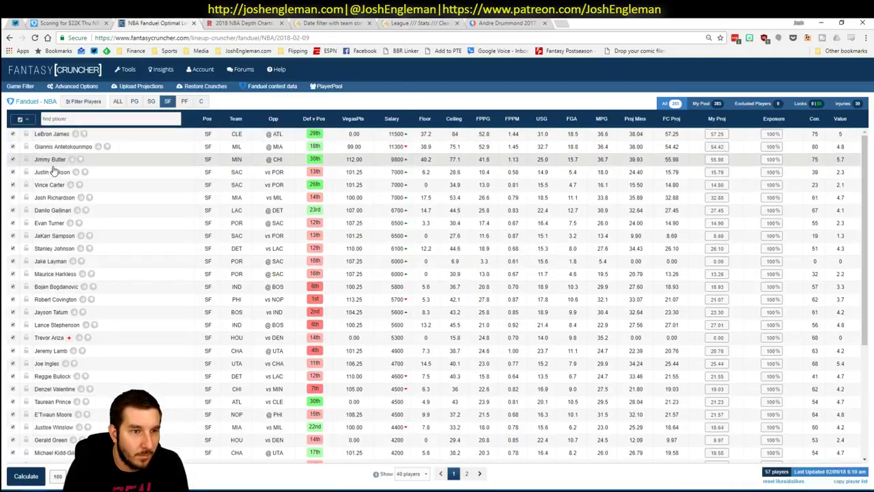
{"action": "left_click", "coordinate": [183, 101]}
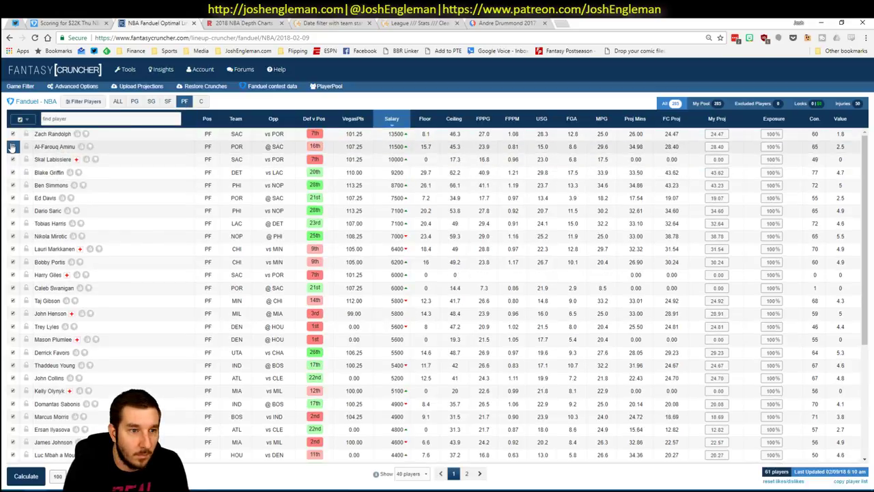
- Reload the FanDuel NBA lineup cruncher with all positions and copy its full player list
{"action": "mouse_move", "coordinate": [128, 69]}
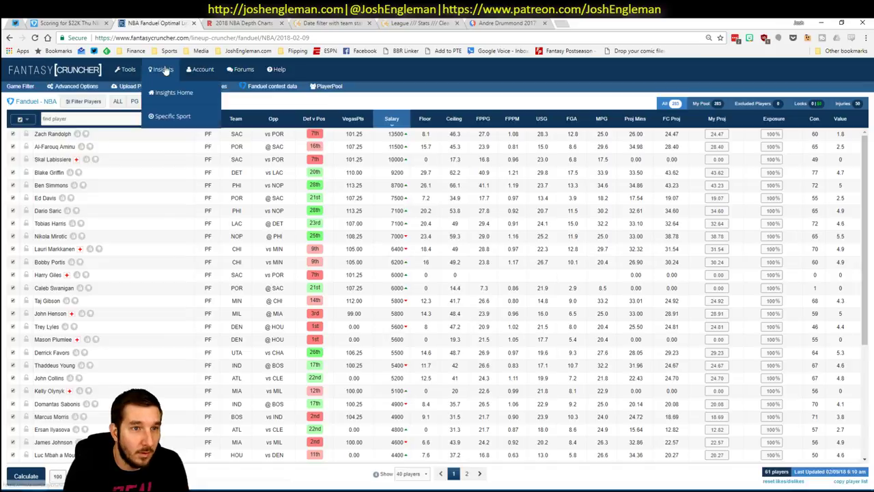
{"action": "mouse_move", "coordinate": [135, 93]}
{"action": "left_click", "coordinate": [264, 136]}
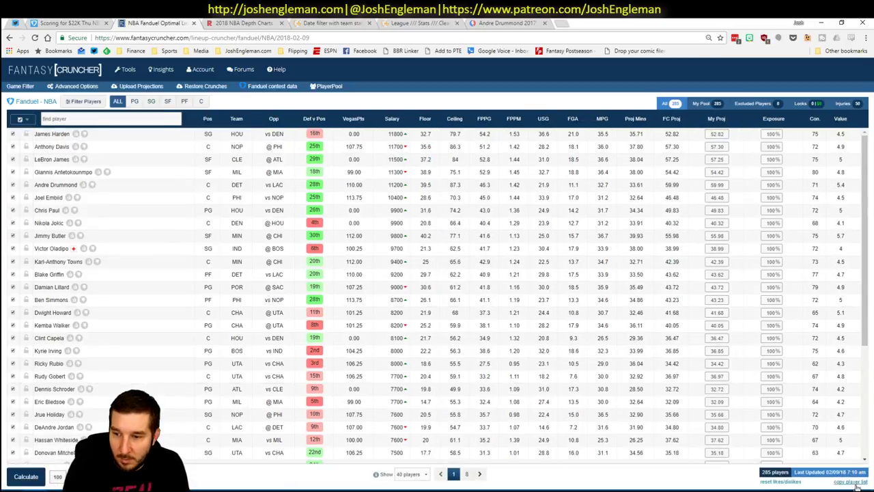
{"action": "left_click", "coordinate": [852, 481]}
{"action": "left_click", "coordinate": [431, 318]}
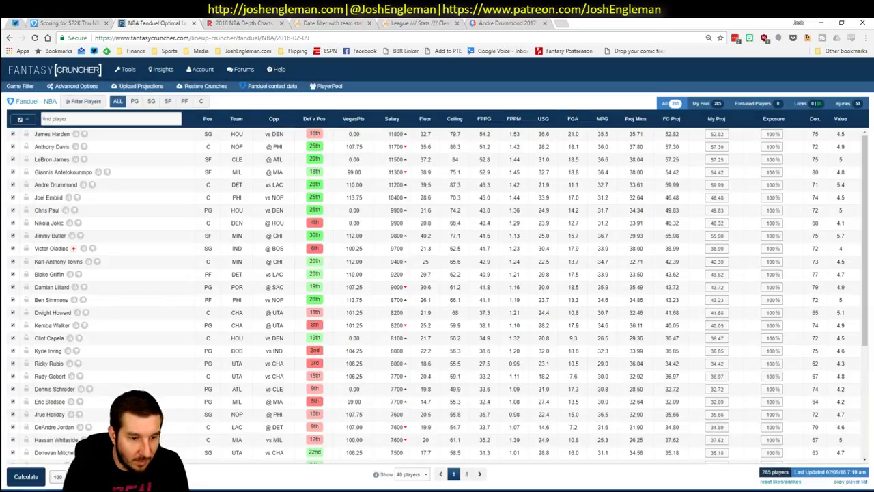
- Switch back to Excel, refresh the FC sheet with the copied player list, and refresh the main projections sheet
{"action": "key", "text": "alt+Tab"}
{"action": "left_click", "coordinate": [401, 472]}
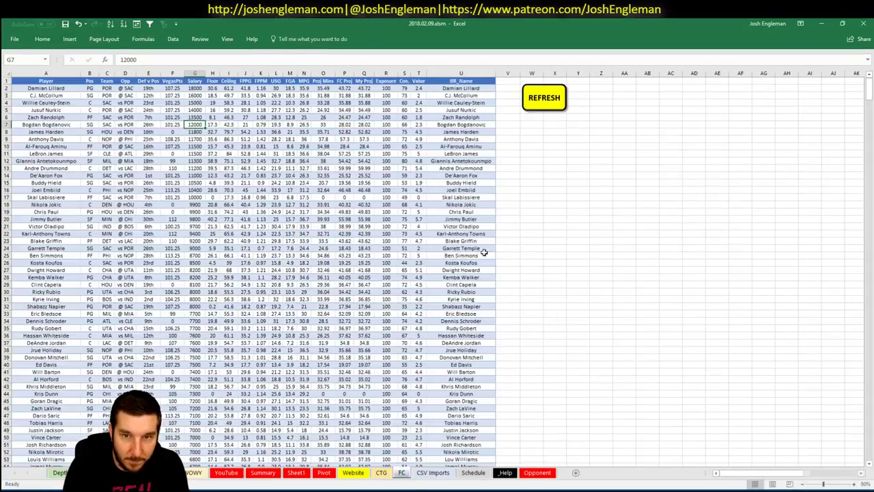
{"action": "left_click", "coordinate": [540, 103]}
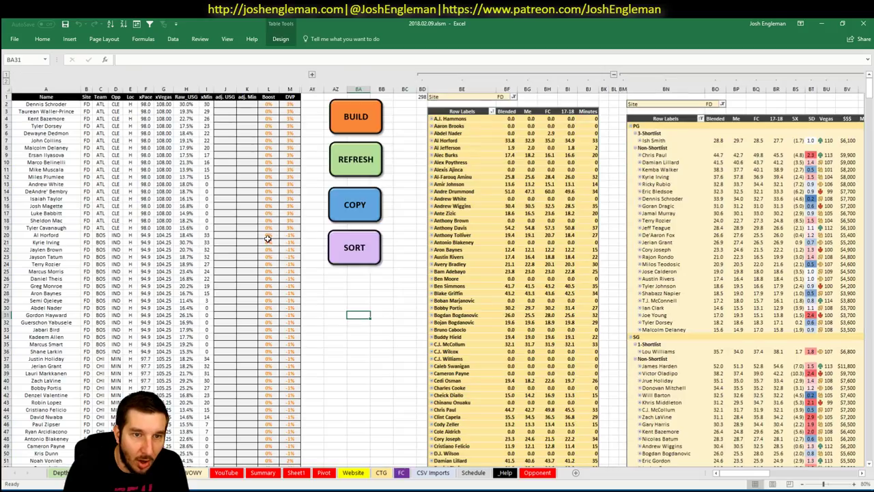
{"action": "left_click", "coordinate": [362, 162]}
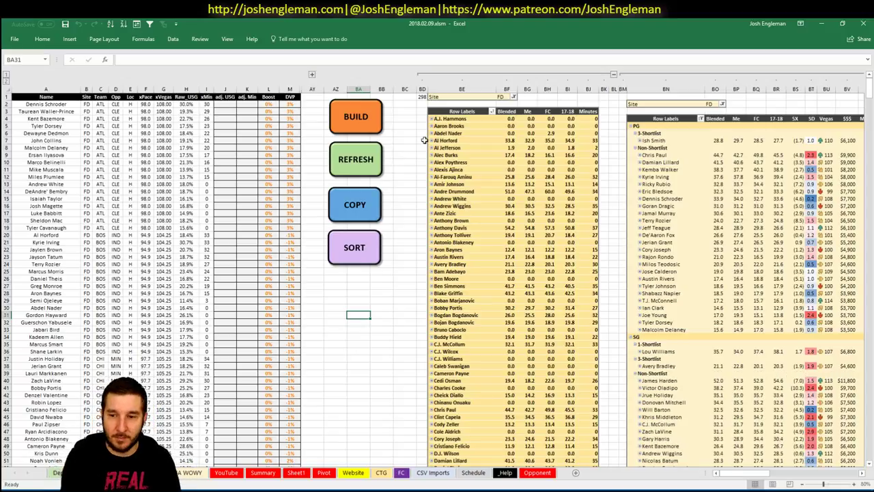
- On the YouTube sheet, add Ben Simmons as a tier 3 player at the end of the recommended player list
{"action": "left_click", "coordinate": [228, 473]}
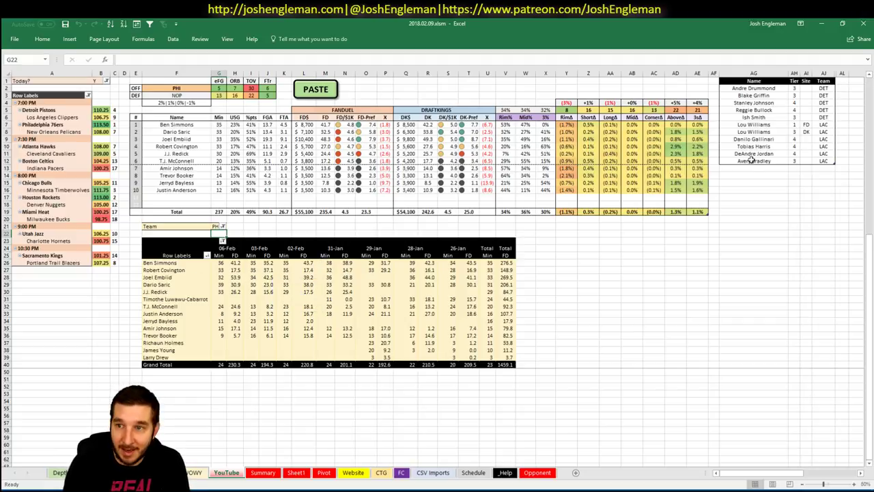
{"action": "left_click", "coordinate": [751, 168]}
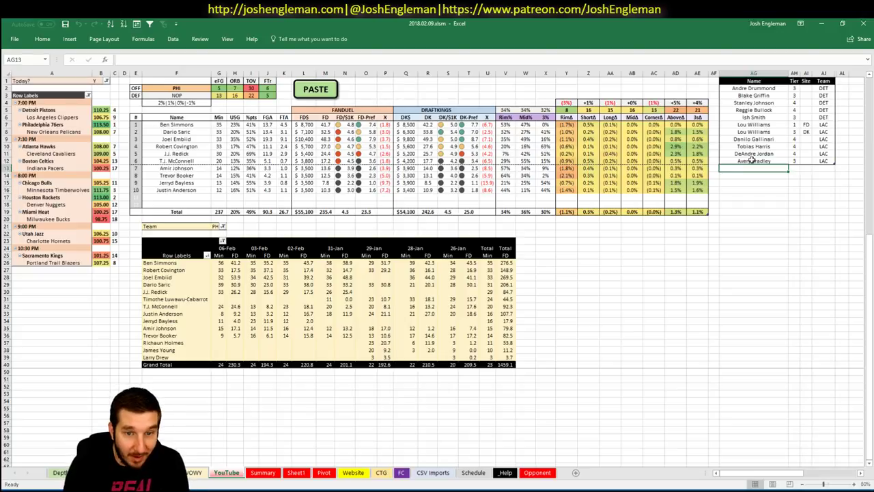
{"action": "type", "text": "Ben Simmons"}
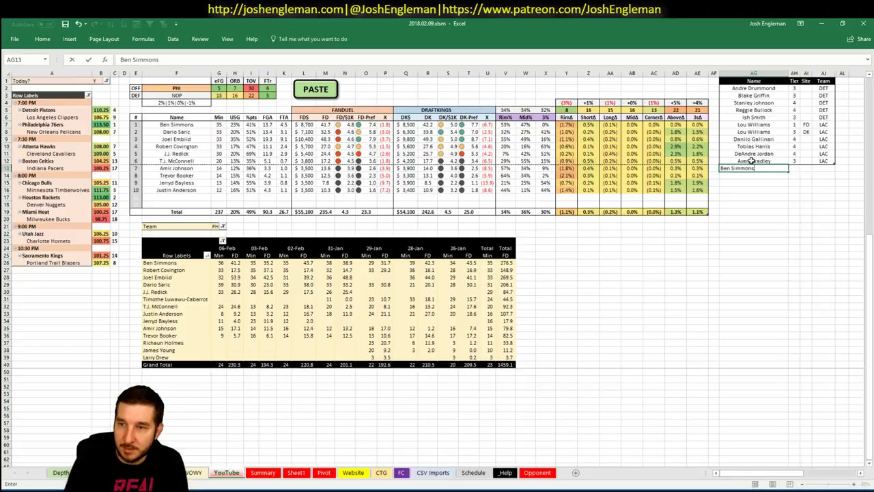
{"action": "key", "text": "Return"}
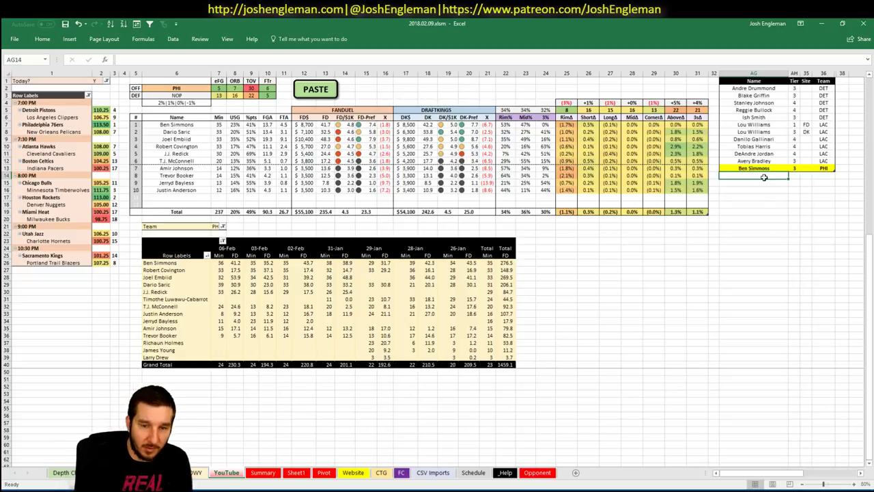
- Add a second Ben Simmons row with tier 4 for site DK, and mark his tier 3 row as FD
{"action": "type", "text": "Ben Simmons"}
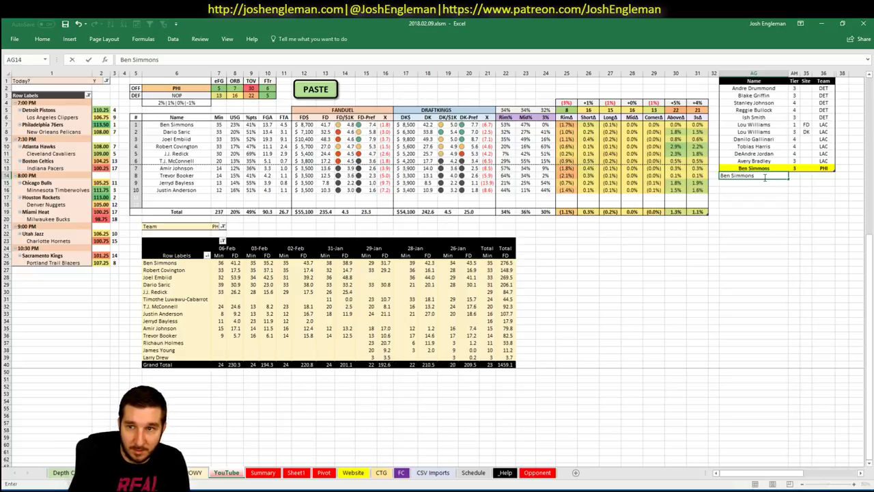
{"action": "key", "text": "Tab"}
{"action": "key", "text": "Up"}
{"action": "key", "text": "Right"}
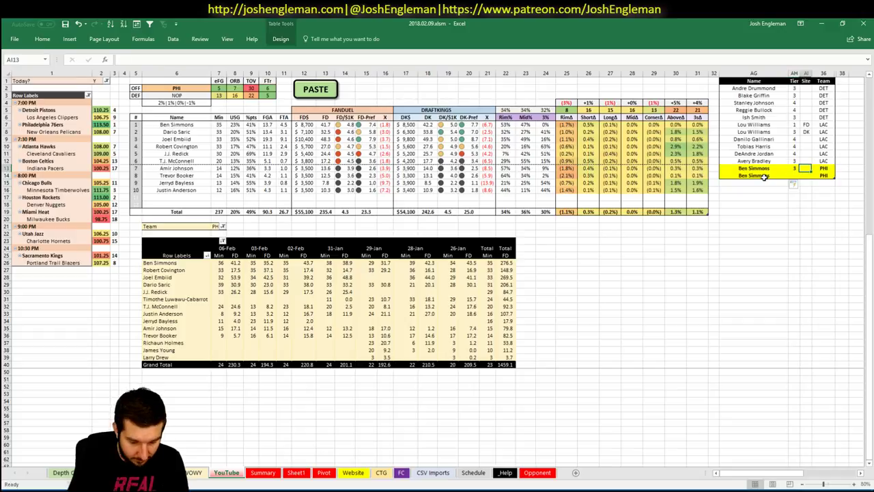
{"action": "key", "text": "Down"}
{"action": "key", "text": "Left"}
{"action": "type", "text": "4"}
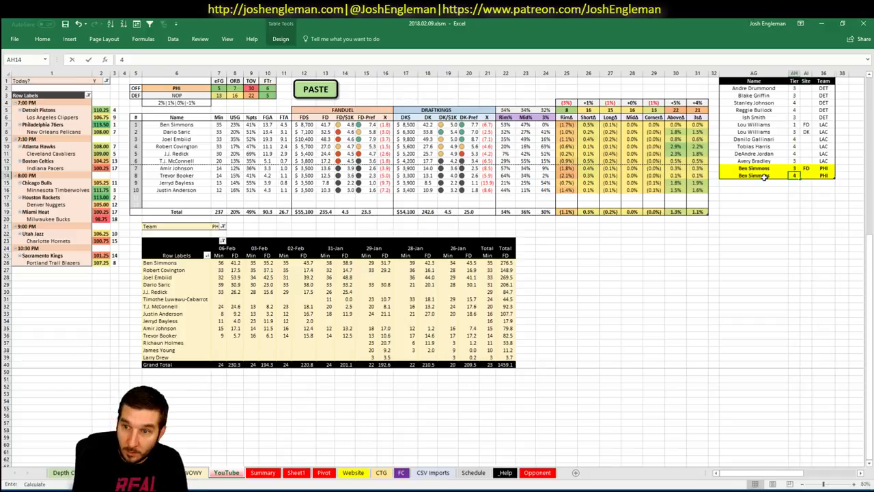
{"action": "key", "text": "Tab"}
{"action": "type", "text": "DK"}
{"action": "key", "text": "Down"}
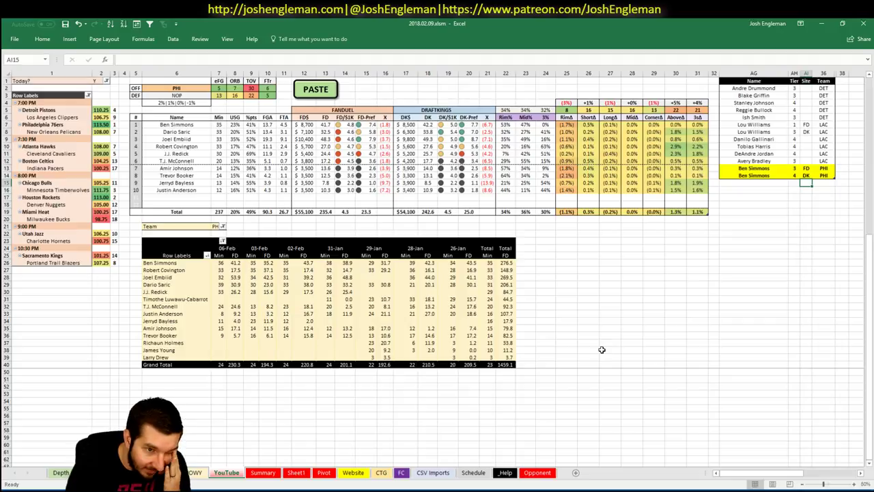
- Add Dario Saric to the recommended player list as tier 4
{"action": "left_click", "coordinate": [773, 185]}
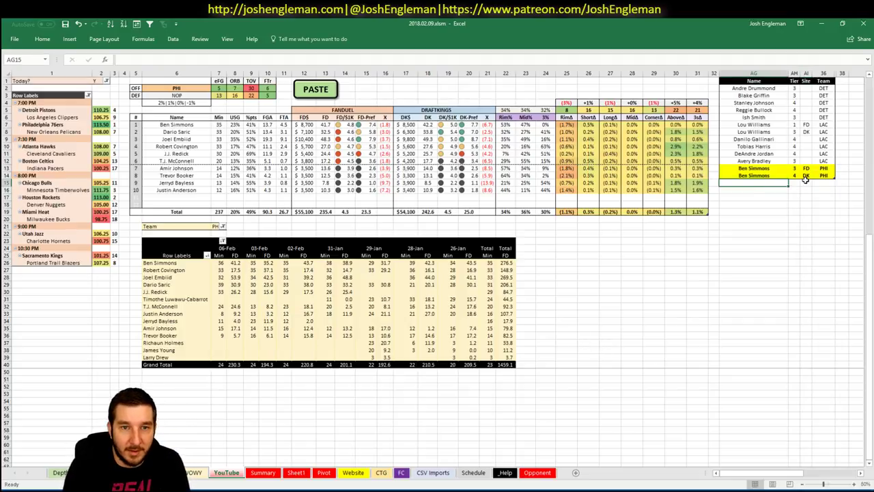
{"action": "type", "text": "Dario Saric"}
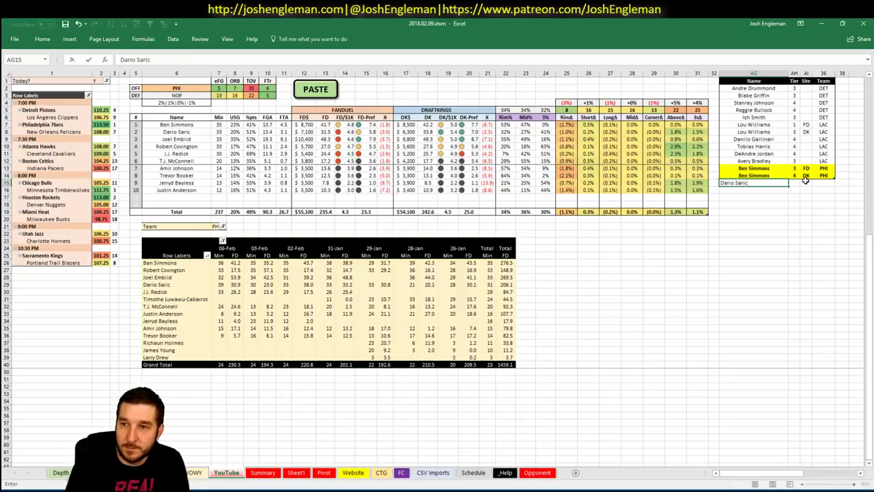
{"action": "key", "text": "Return"}
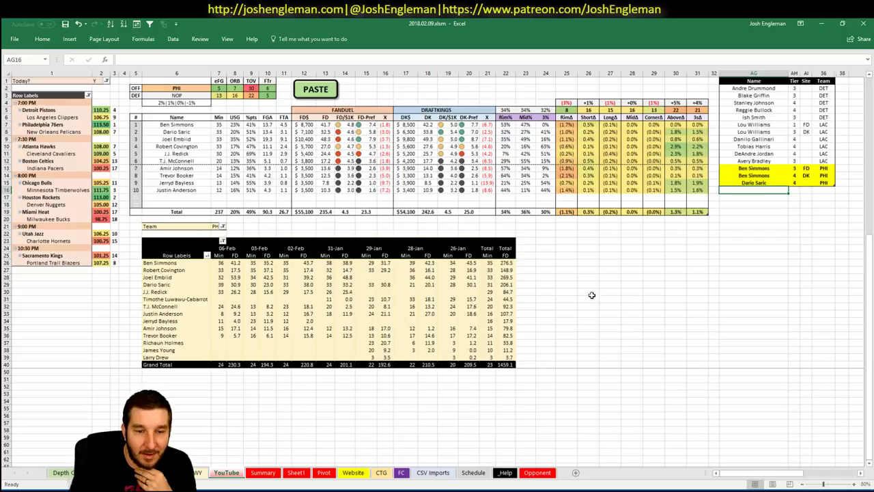
- Switch to FantasyCruncher and check Ben Simmons's game log among the PF players, filtered to opponent NOP
{"action": "key", "text": "alt+Tab"}
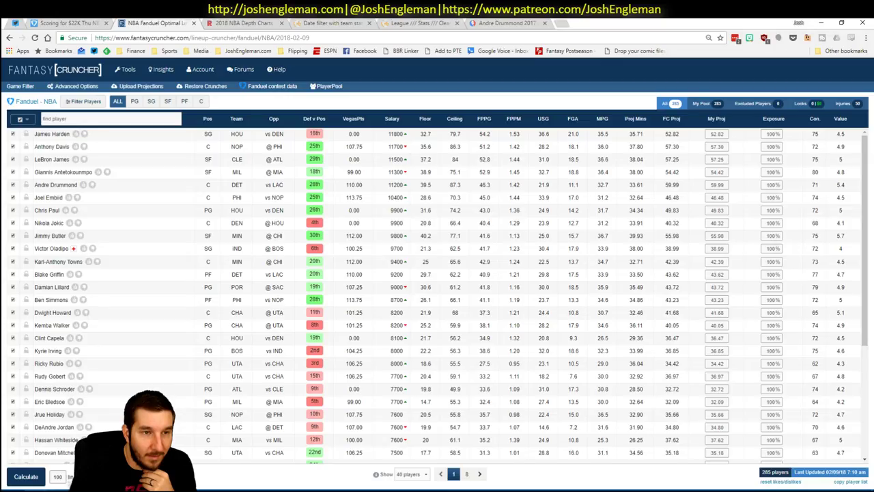
{"action": "left_click", "coordinate": [184, 102]}
{"action": "left_click", "coordinate": [54, 147]}
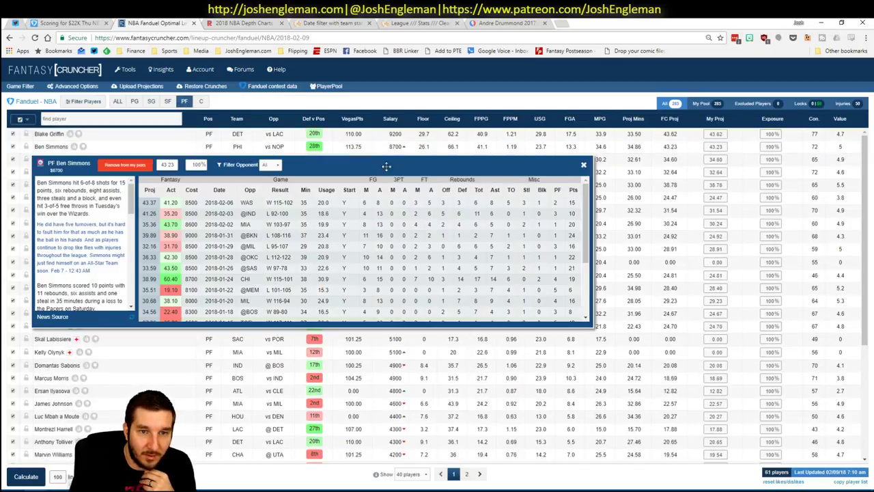
{"action": "left_click", "coordinate": [274, 165]}
{"action": "left_click", "coordinate": [268, 179]}
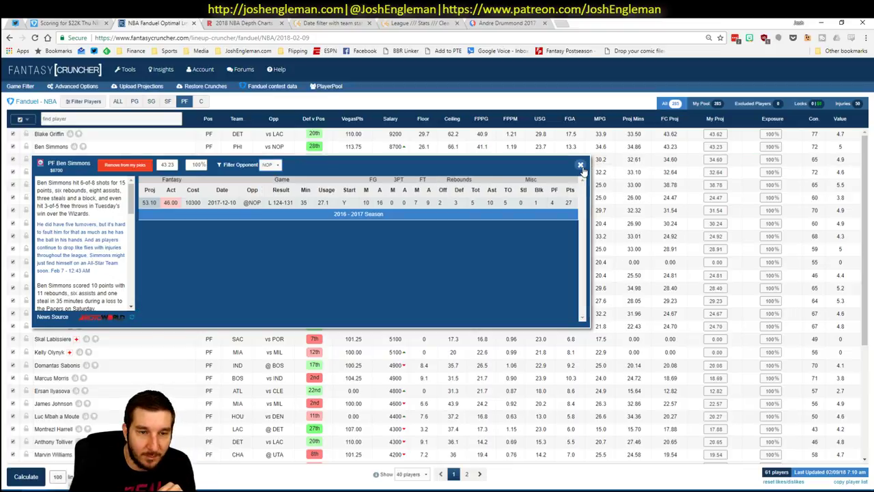
{"action": "left_click", "coordinate": [581, 165]}
- Check Joel Embiid's game log among the C players, filtered to opponent NOP
{"action": "left_click", "coordinate": [200, 101]}
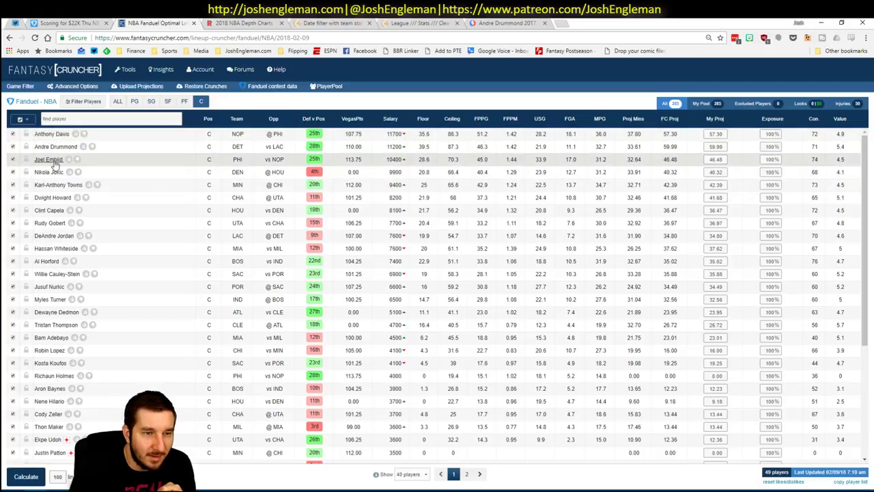
{"action": "left_click", "coordinate": [50, 159]}
{"action": "left_click", "coordinate": [269, 179]}
{"action": "left_click", "coordinate": [263, 195]}
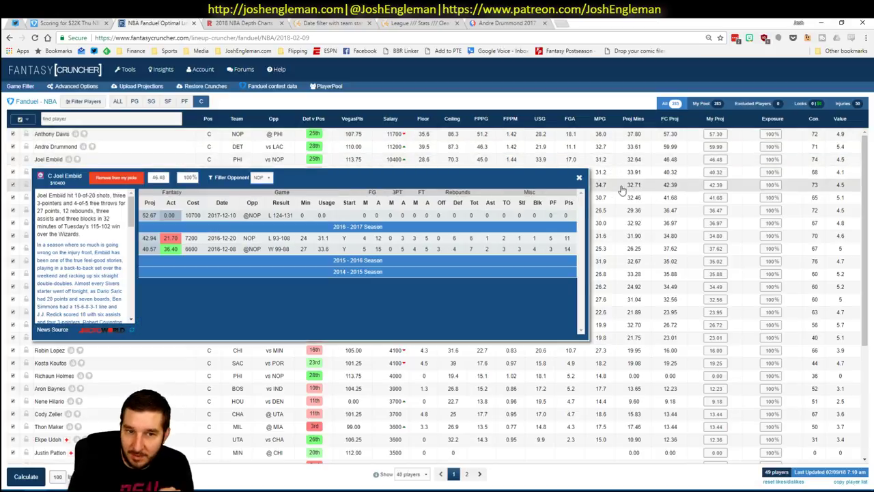
{"action": "left_click", "coordinate": [579, 177]}
- Switch back to Excel and add Joel Embiid, with his surname capitalised, to the recommended player list as tier 3
{"action": "key", "text": "alt+Tab"}
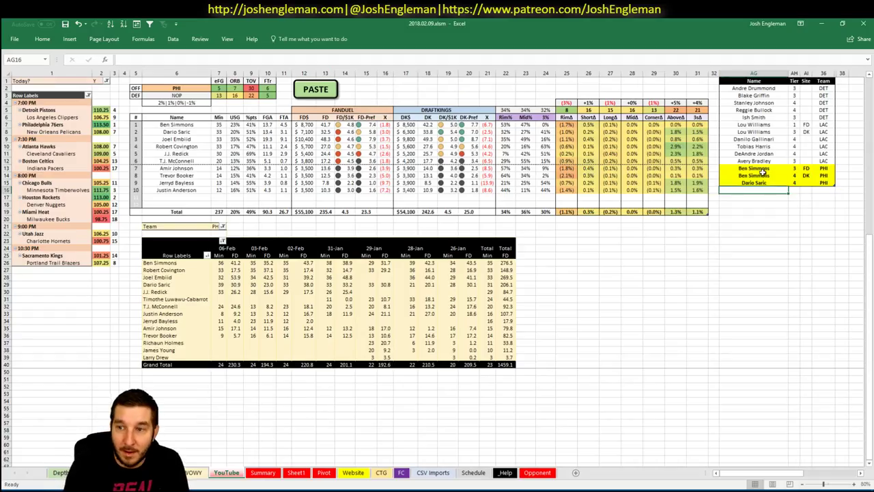
{"action": "type", "text": "Joel embiid"}
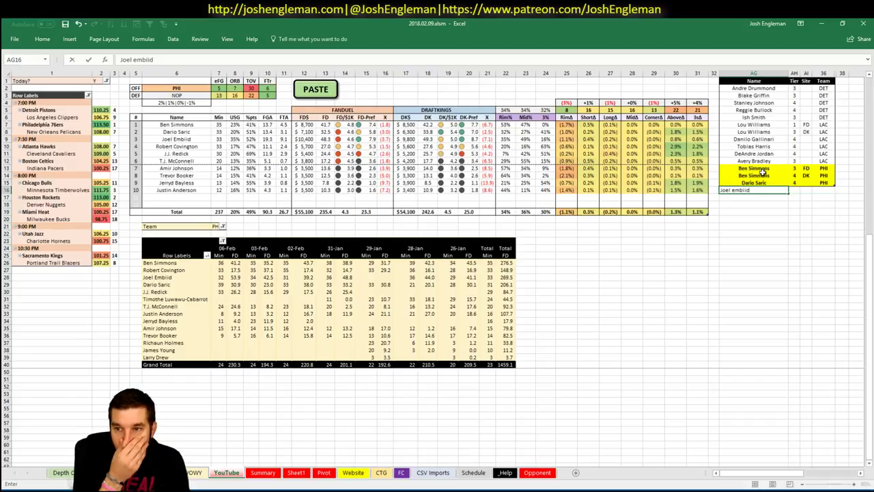
{"action": "key", "text": "Tab"}
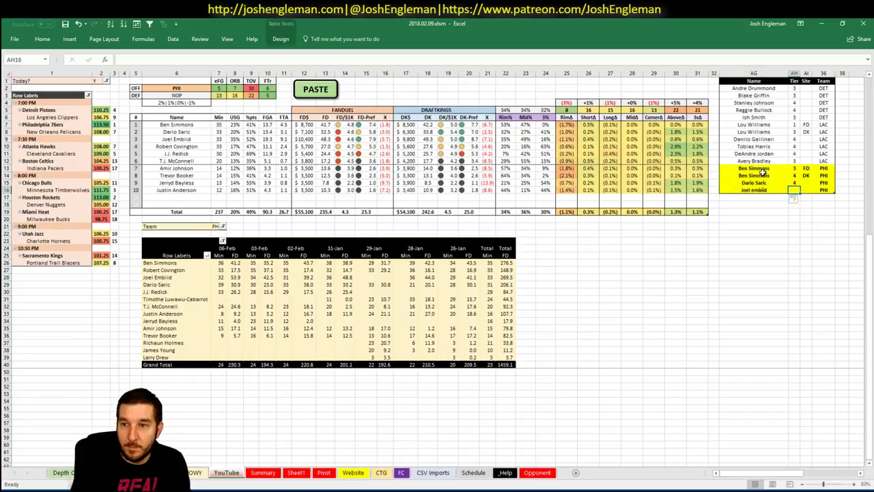
{"action": "key", "text": "Left"}
{"action": "key", "text": "F2"}
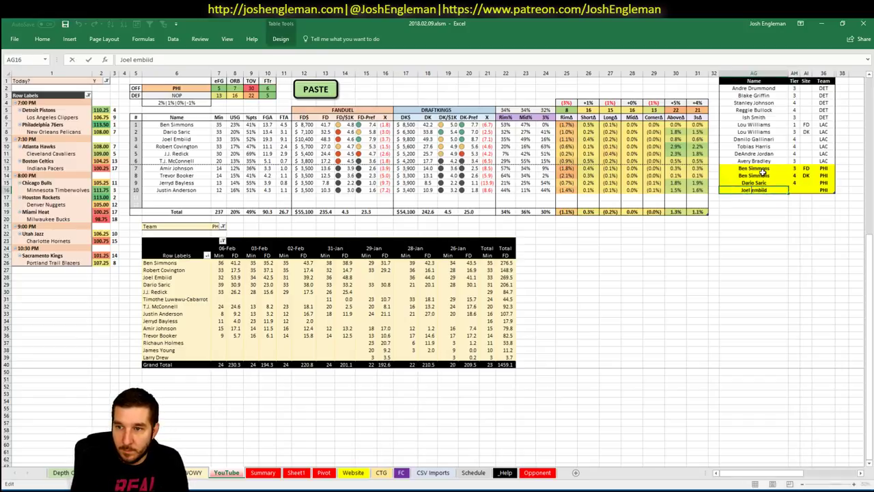
{"action": "key", "text": "BackSpace"}
{"action": "key", "text": "BackSpace"}
{"action": "key", "text": "BackSpace"}
{"action": "key", "text": "BackSpace"}
{"action": "key", "text": "BackSpace"}
{"action": "key", "text": "BackSpace"}
{"action": "type", "text": "Embiid"}
{"action": "key", "text": "Tab"}
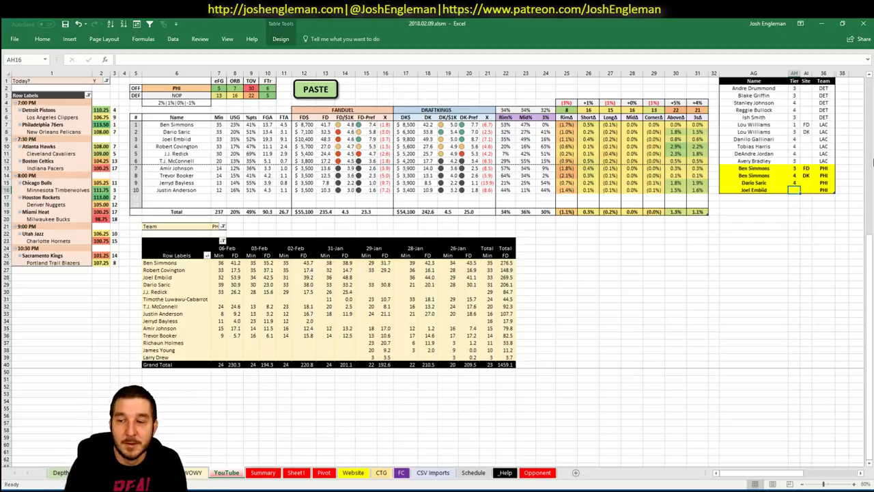
{"action": "type", "text": "3"}
{"action": "key", "text": "Return"}
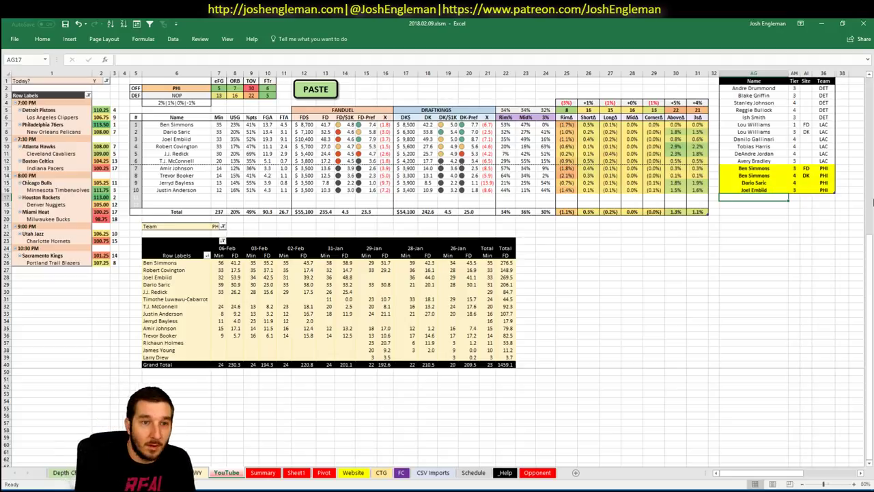
- Add Robert Covington and J.J. Redick to the recommended player list, both as tier 4
{"action": "type", "text": "Robert"}
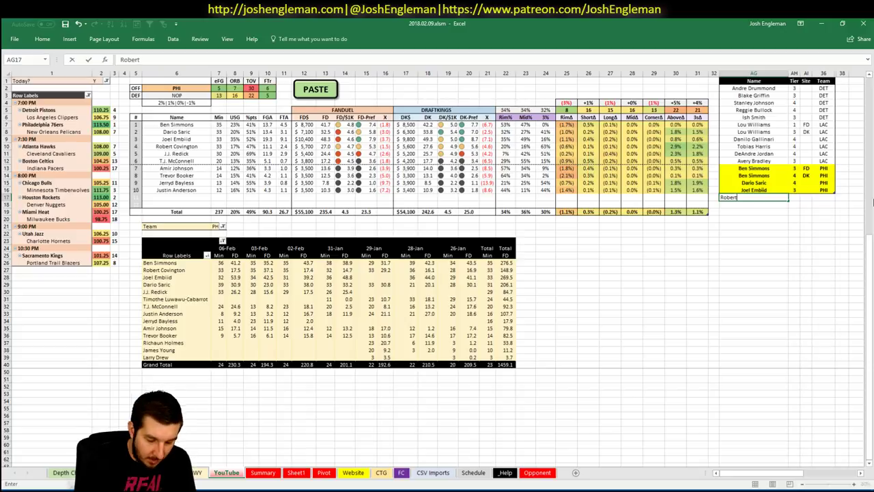
{"action": "type", "text": " Covington"}
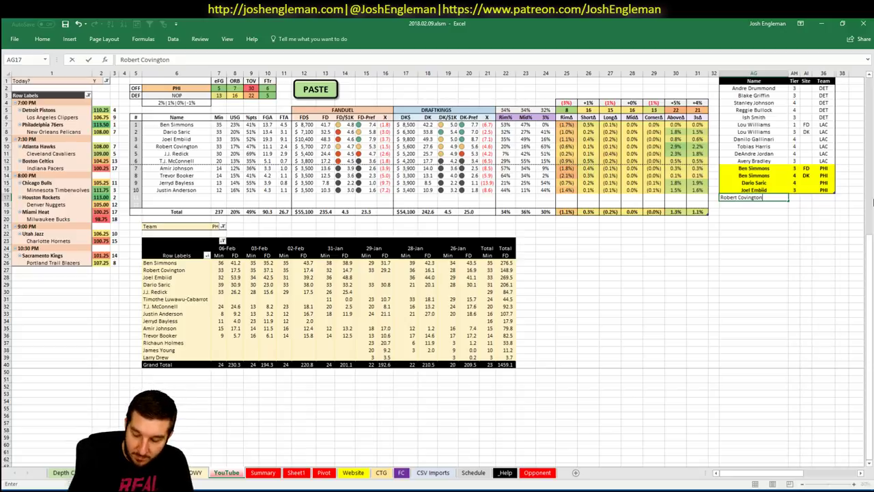
{"action": "key", "text": "Return"}
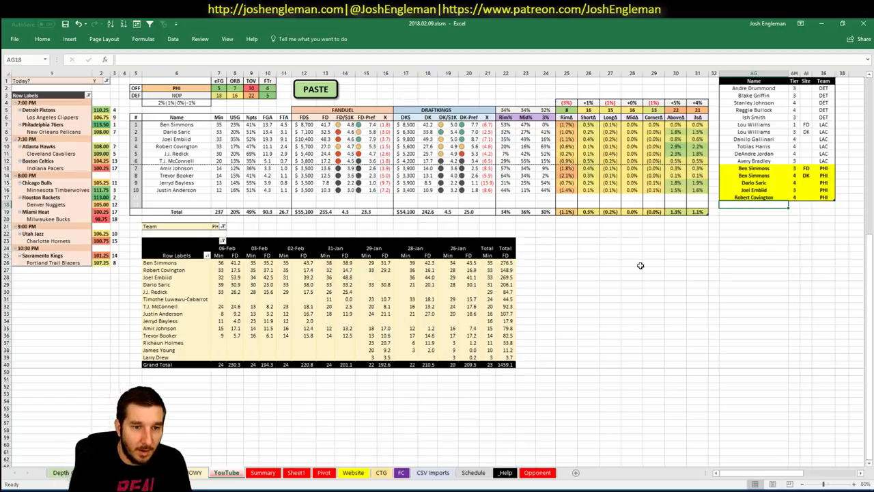
{"action": "type", "text": "J.J."}
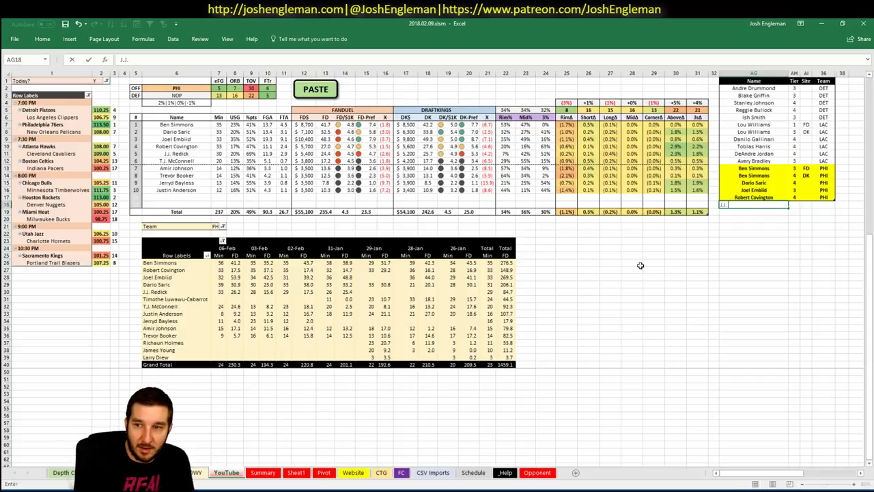
{"action": "type", "text": " Redick"}
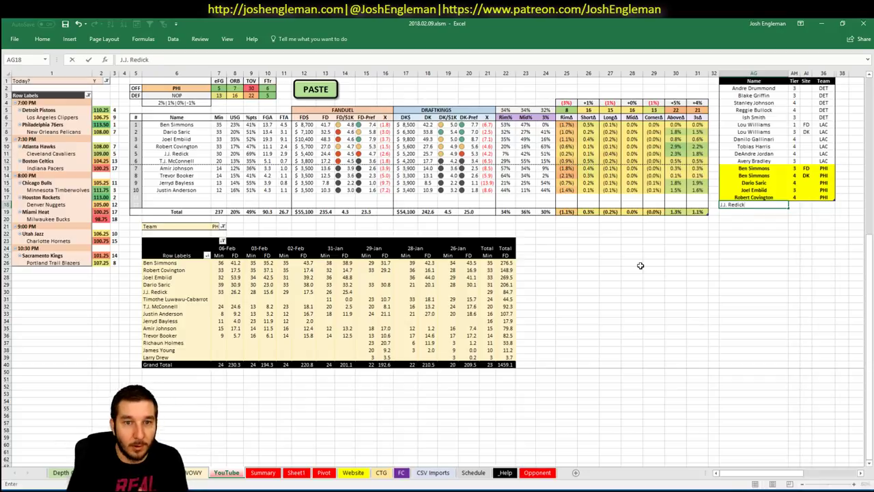
{"action": "key", "text": "Tab"}
{"action": "type", "text": "4"}
{"action": "key", "text": "Return"}
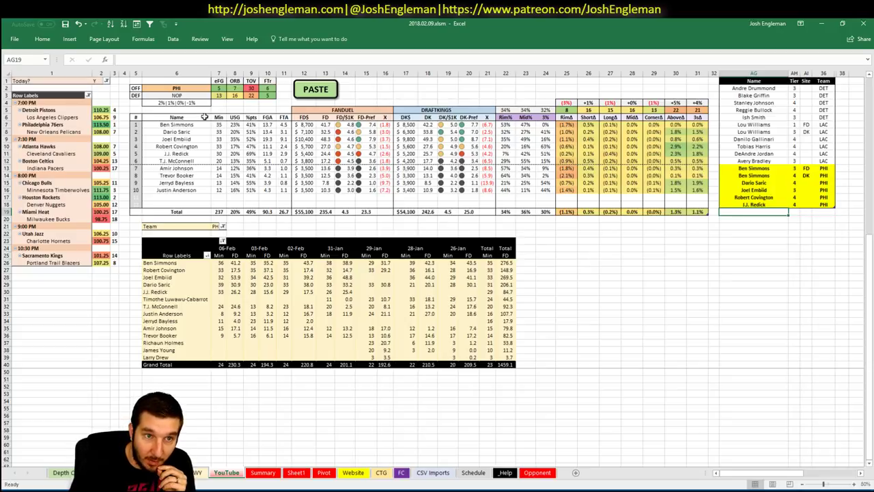
- Set the offensive team of the matchup table to NOP and filter the recent-games pivot table to NOP
{"action": "left_click", "coordinate": [197, 90]}
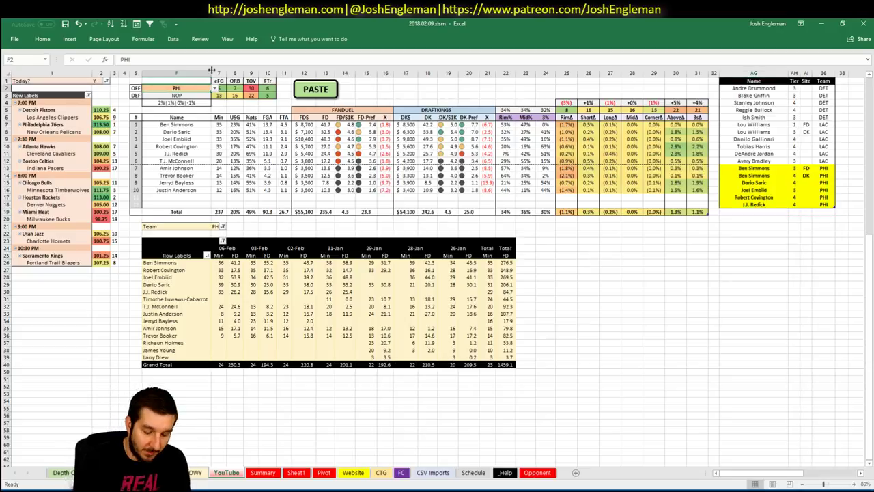
{"action": "type", "text": "NOP"}
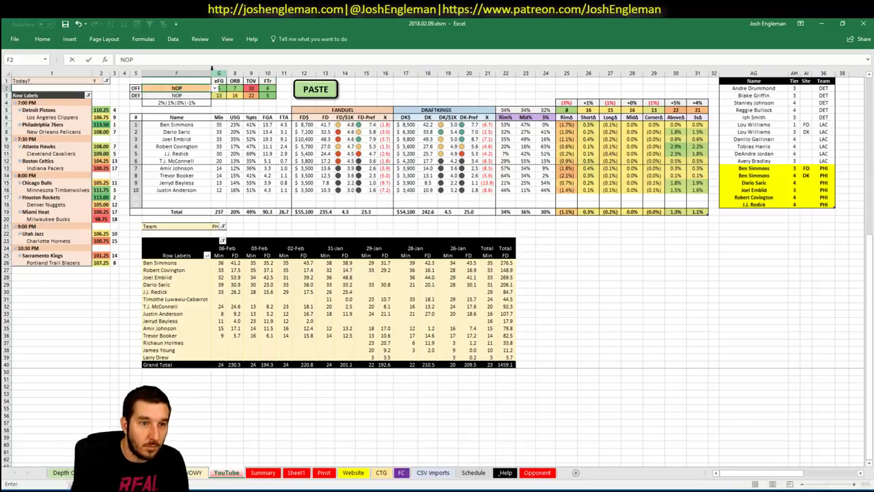
{"action": "key", "text": "Return"}
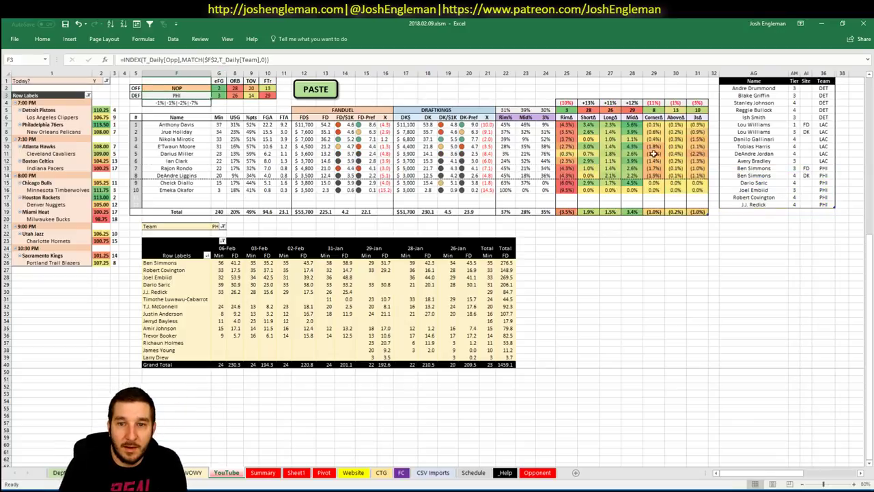
{"action": "left_click", "coordinate": [216, 227]}
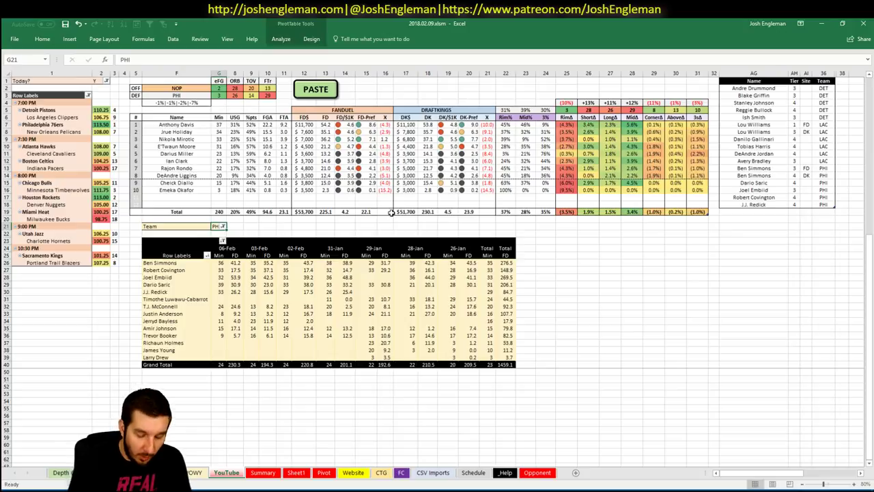
{"action": "type", "text": "NOP"}
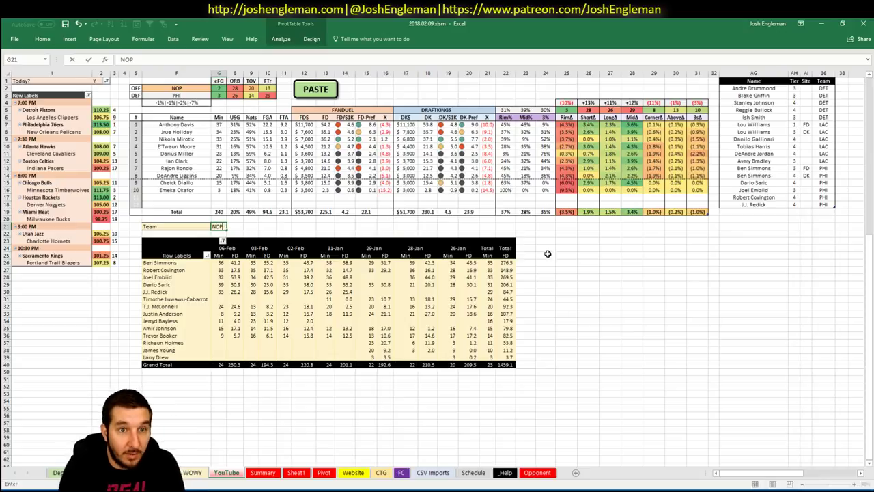
{"action": "key", "text": "Return"}
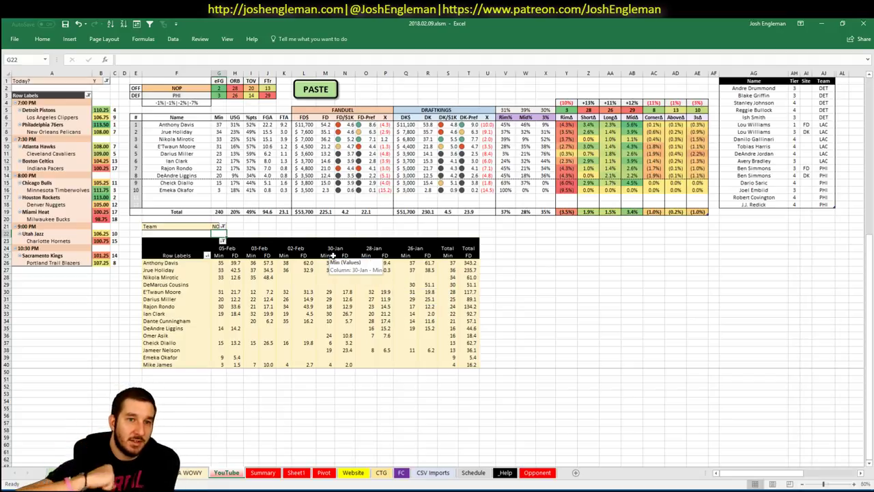
- Add Anthony Davis to the end of the recommended player list as tier 4
{"action": "left_click", "coordinate": [770, 210]}
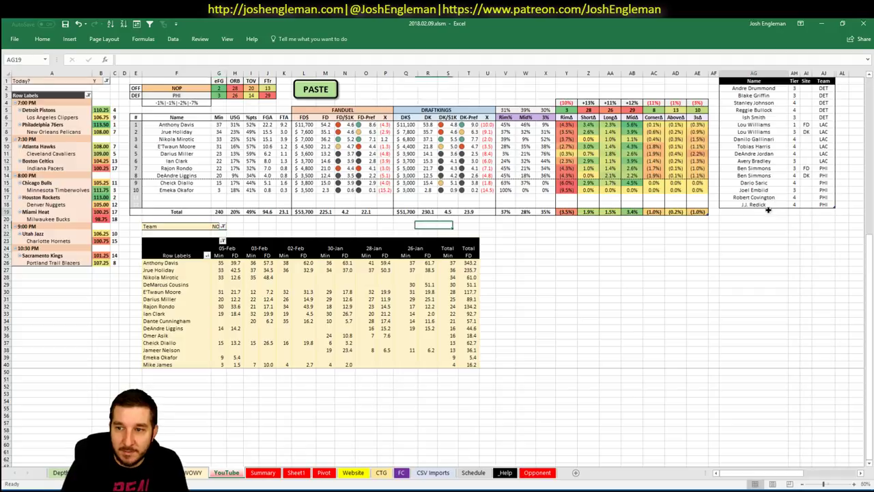
{"action": "type", "text": "Anthony Davis"}
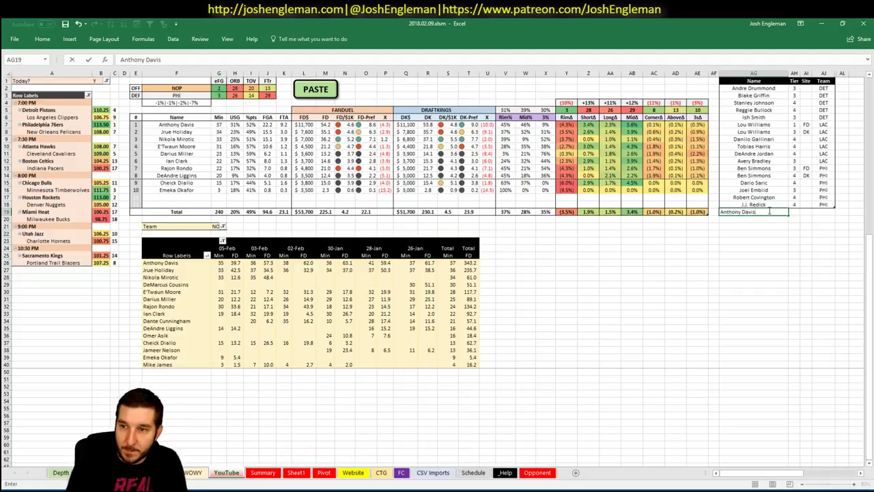
{"action": "key", "text": "Return"}
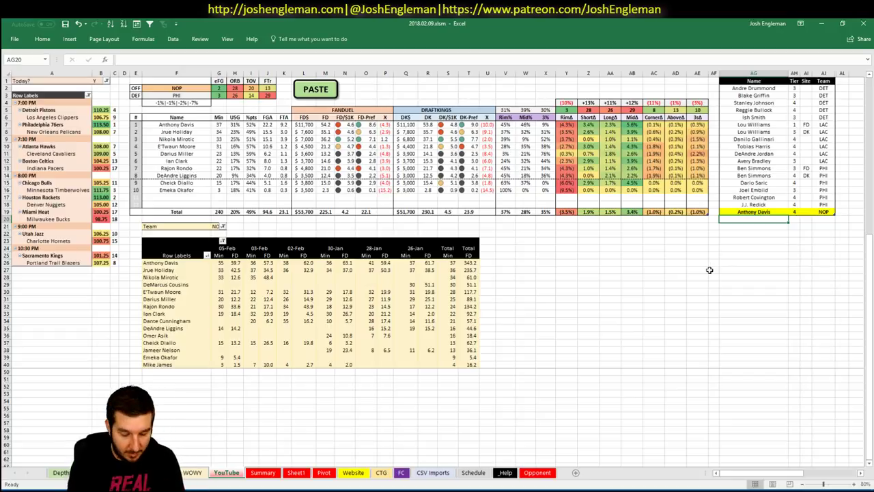
- Add Jrue Holiday to the recommended player list twice, as tier 3 for FD and tier 4 for DK
{"action": "type", "text": "Jrue Holiday"}
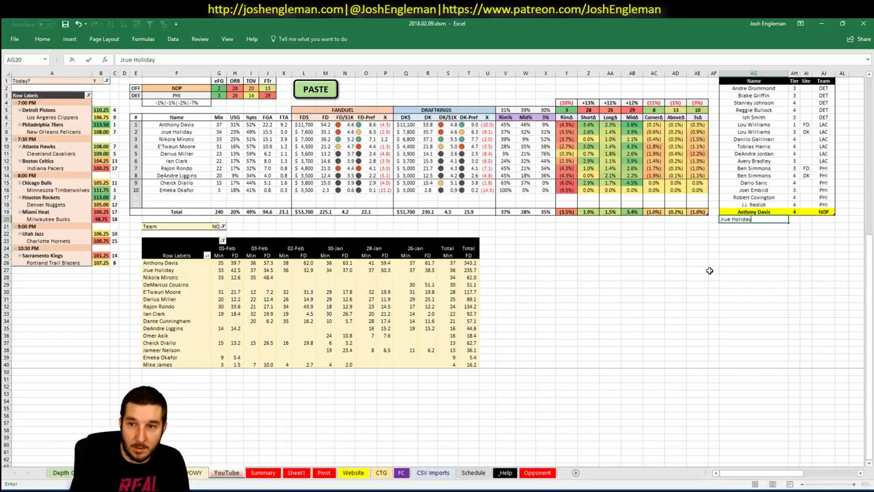
{"action": "key", "text": "Tab"}
{"action": "type", "text": "3"}
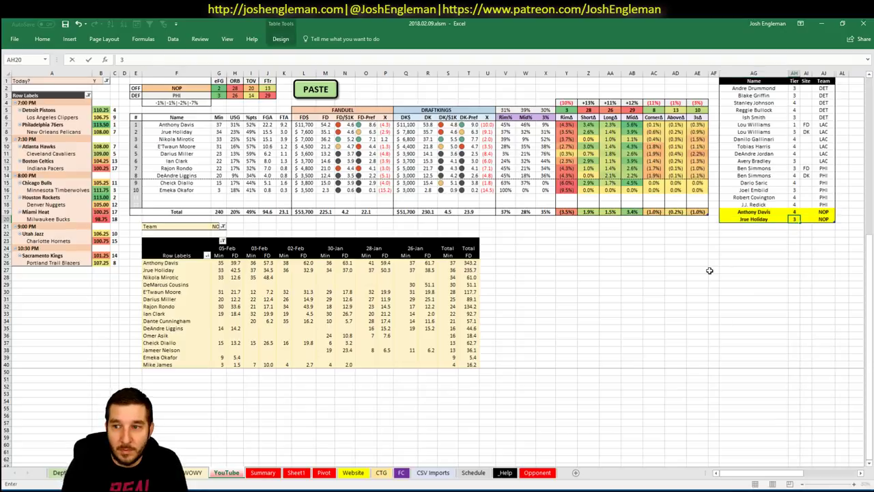
{"action": "key", "text": "Return"}
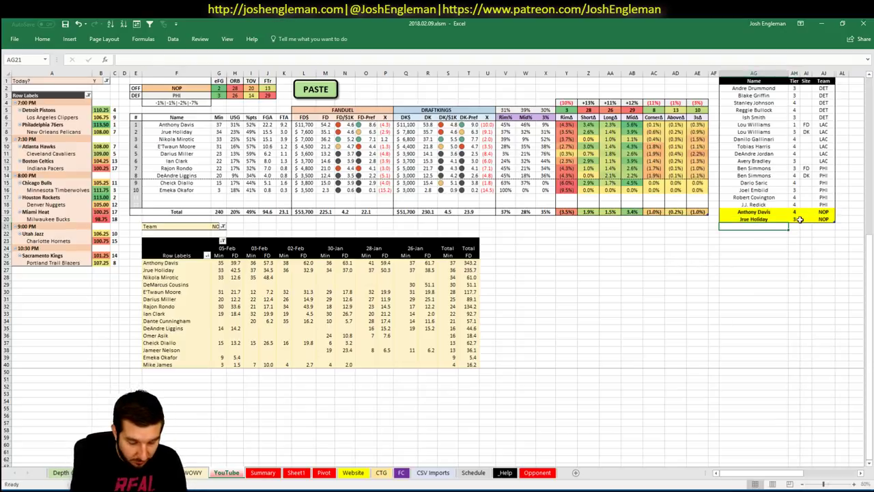
{"action": "type", "text": "Jrue Holiday"}
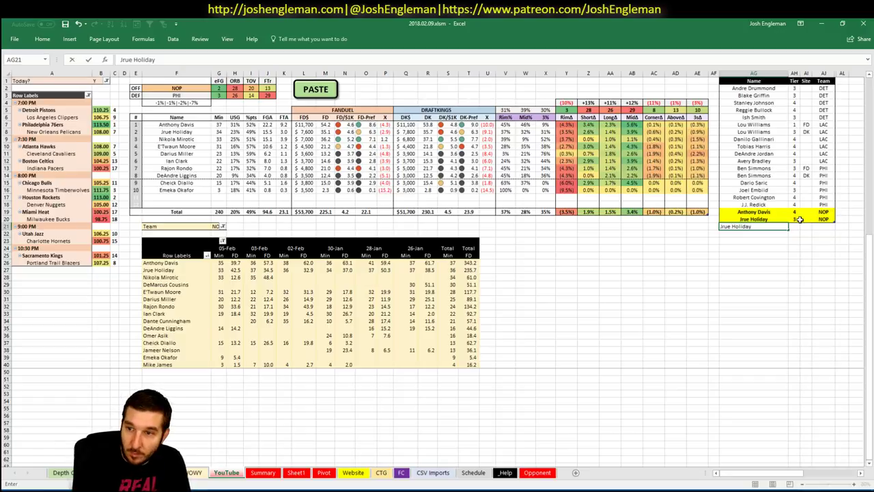
{"action": "key", "text": "Tab"}
{"action": "type", "text": "4"}
{"action": "key", "text": "Tab"}
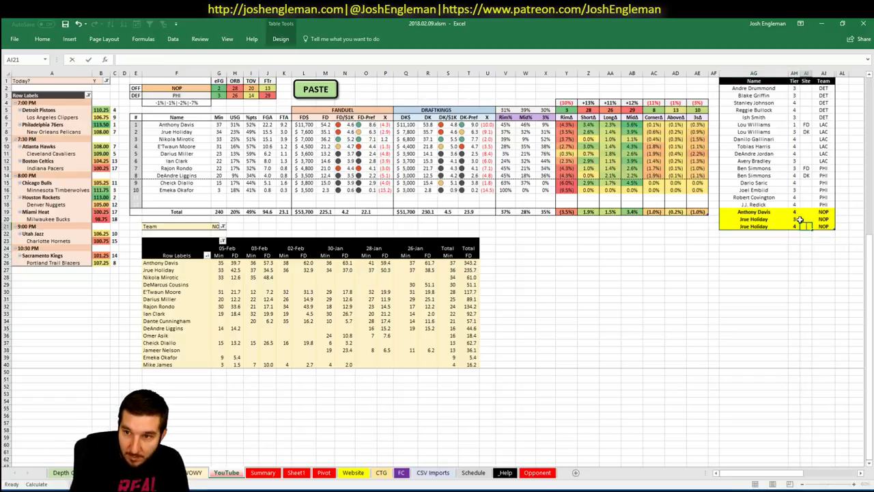
{"action": "type", "text": "DK"}
{"action": "left_click", "coordinate": [802, 219]}
{"action": "type", "text": "FD"}
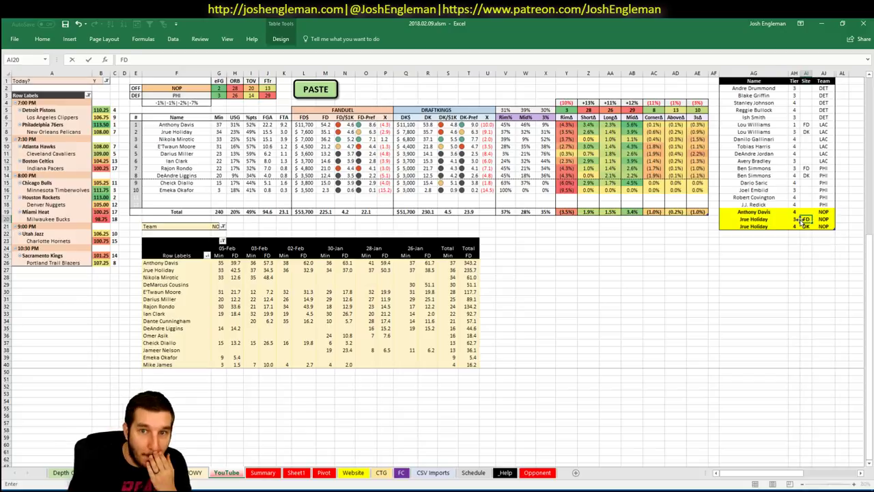
{"action": "key", "text": "Return"}
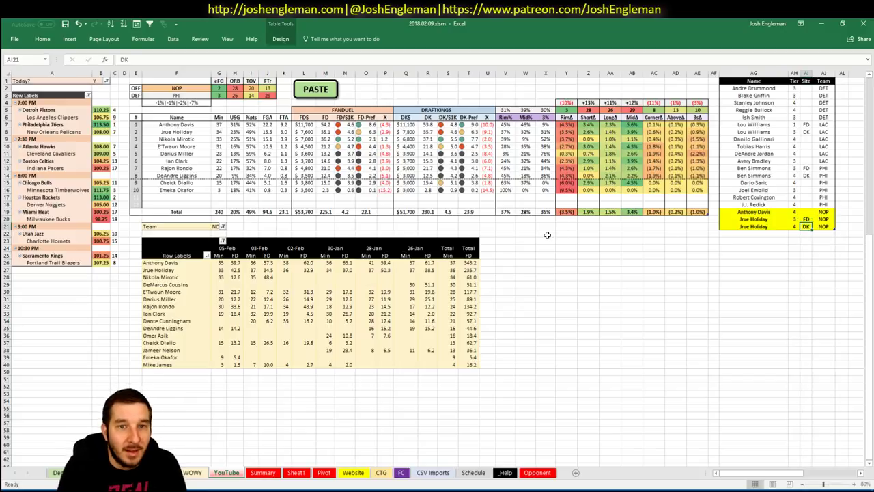
- Add Nikola Mirotic as tier 2 and E'Twaun Moore as tier 4 to the recommended player list
{"action": "left_click", "coordinate": [769, 233]}
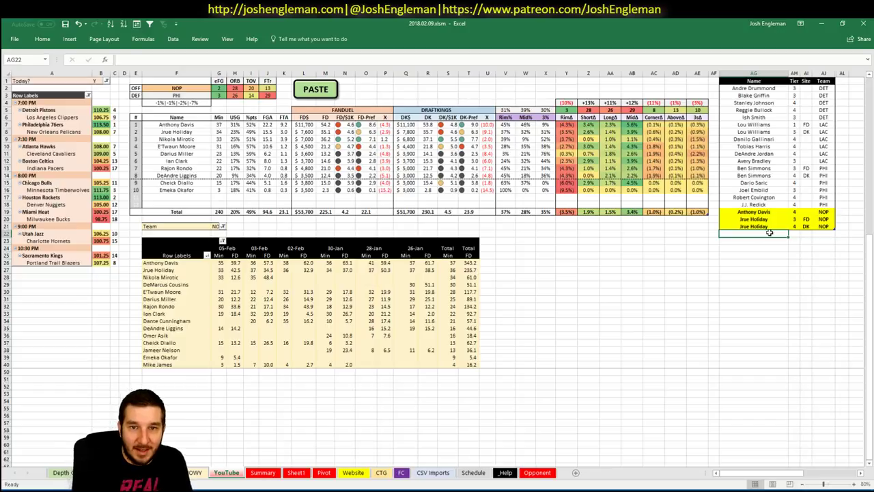
{"action": "type", "text": "Nikola M"}
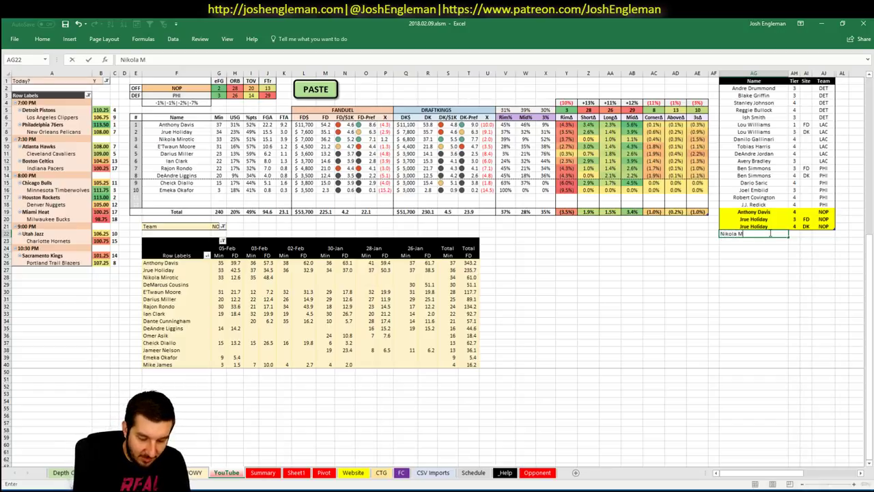
{"action": "type", "text": "irotic"}
{"action": "key", "text": "Tab"}
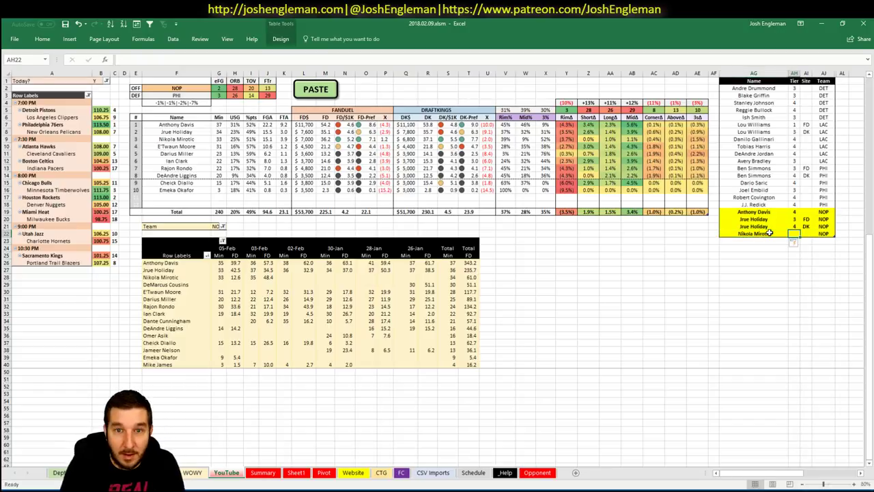
{"action": "type", "text": "2"}
{"action": "key", "text": "Tab"}
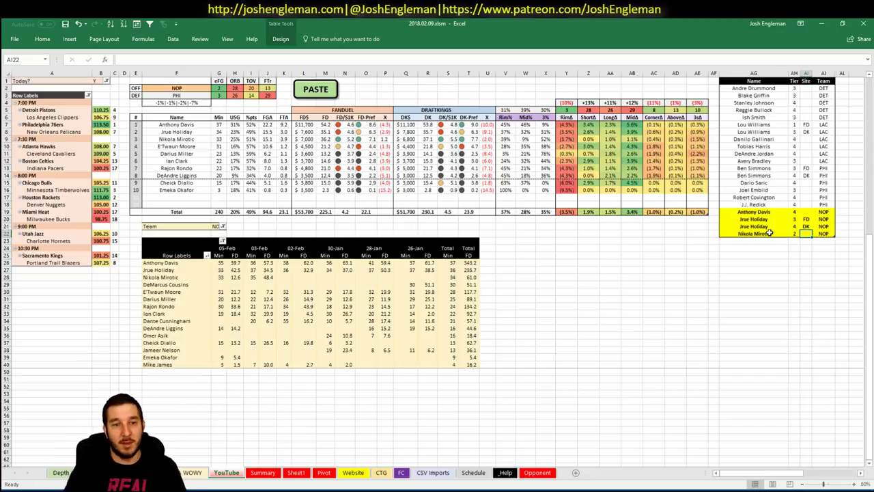
{"action": "key", "text": "Return"}
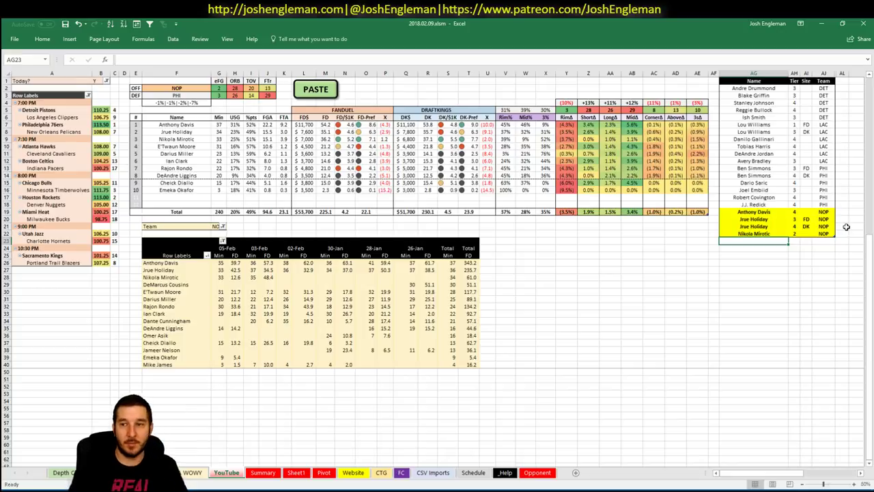
{"action": "type", "text": "E'T"}
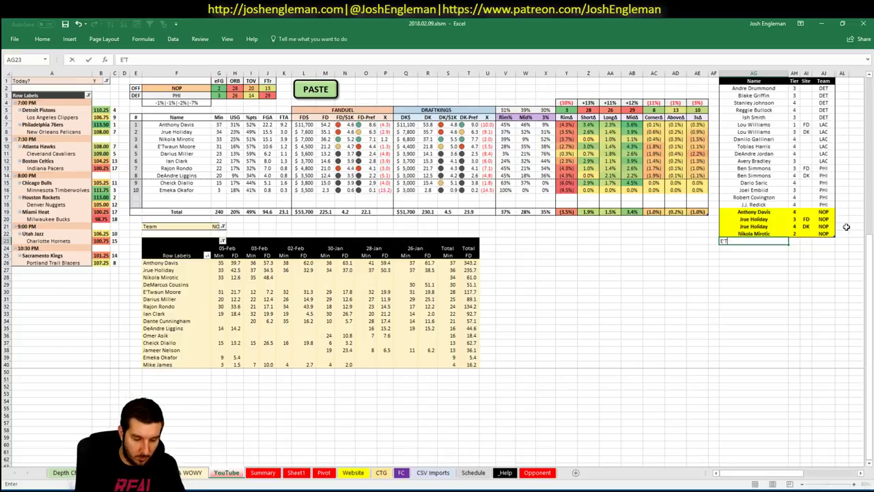
{"action": "type", "text": "waun Moore"}
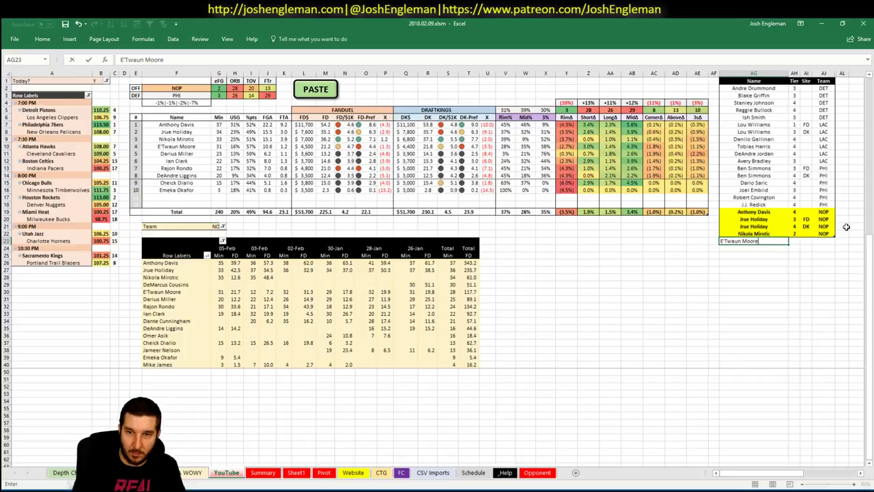
{"action": "key", "text": "Return"}
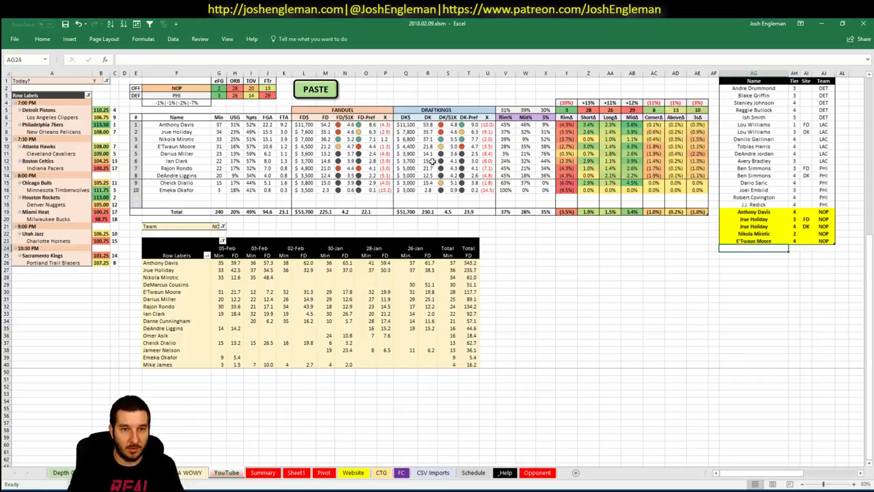
- Set the offensive team of the matchup table to ATL
{"action": "left_click", "coordinate": [176, 89]}
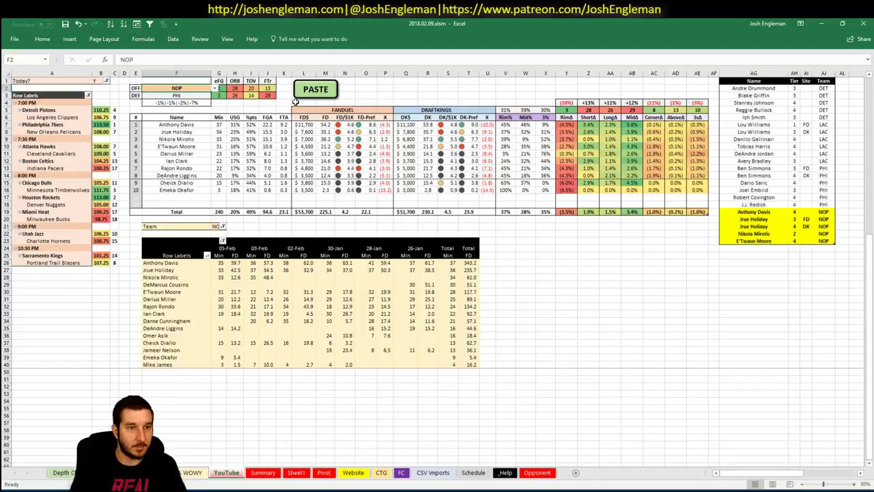
{"action": "type", "text": "ATL"}
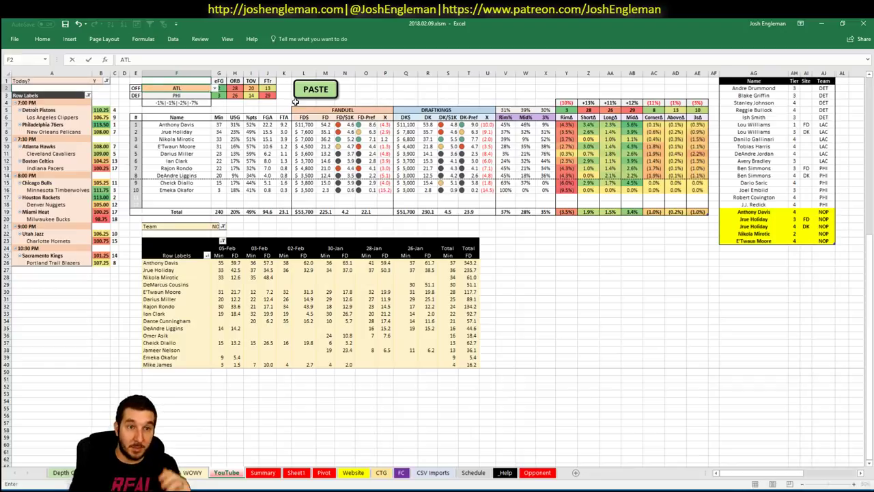
{"action": "key", "text": "Return"}
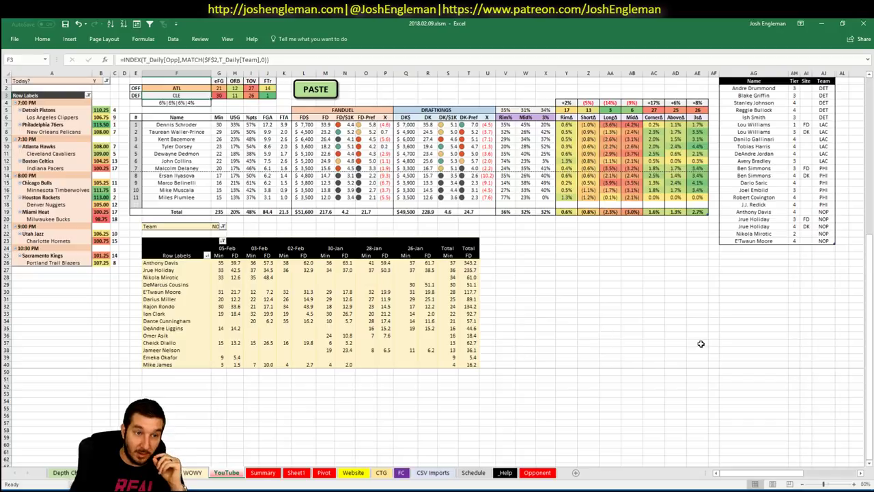
- Enter Dennis Schroder's name in the next row of the recommended player list
{"action": "left_click", "coordinate": [745, 250]}
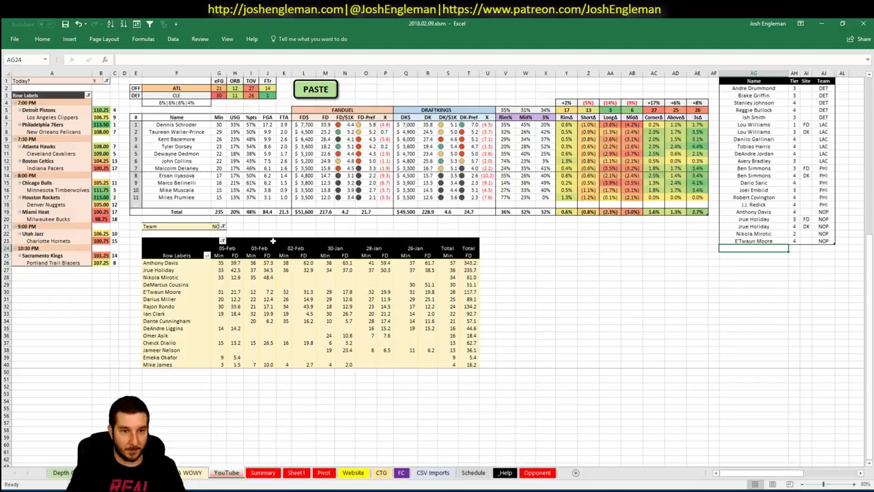
{"action": "left_click", "coordinate": [263, 472]}
{"action": "left_click", "coordinate": [220, 473]}
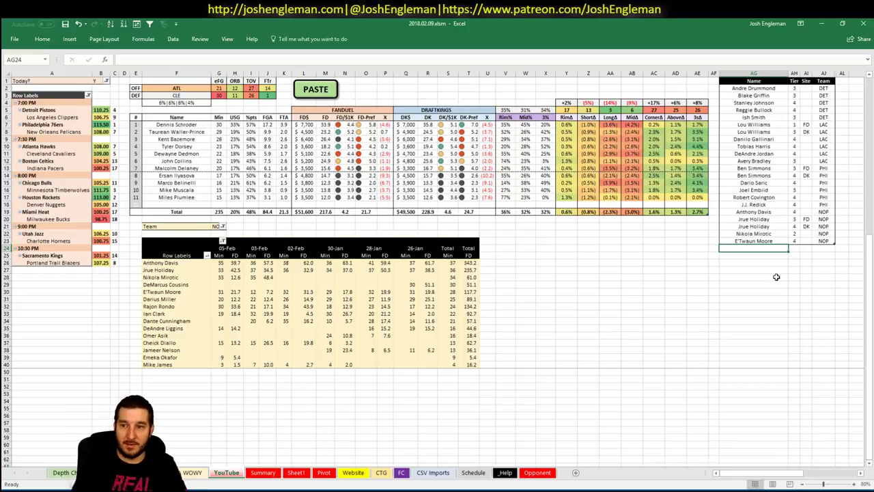
{"action": "type", "text": "D"}
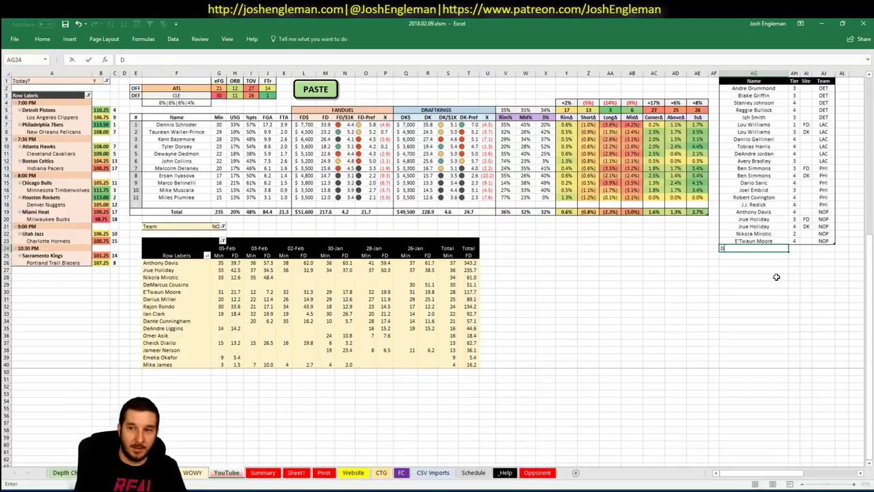
{"action": "type", "text": "ennis Schroder"}
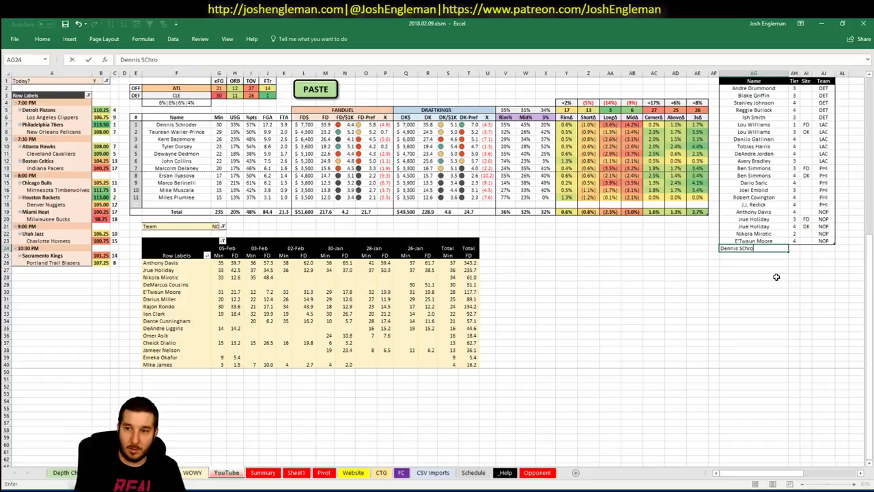
{"action": "key", "text": "ctrl+Return"}
{"action": "key", "text": "Tab"}
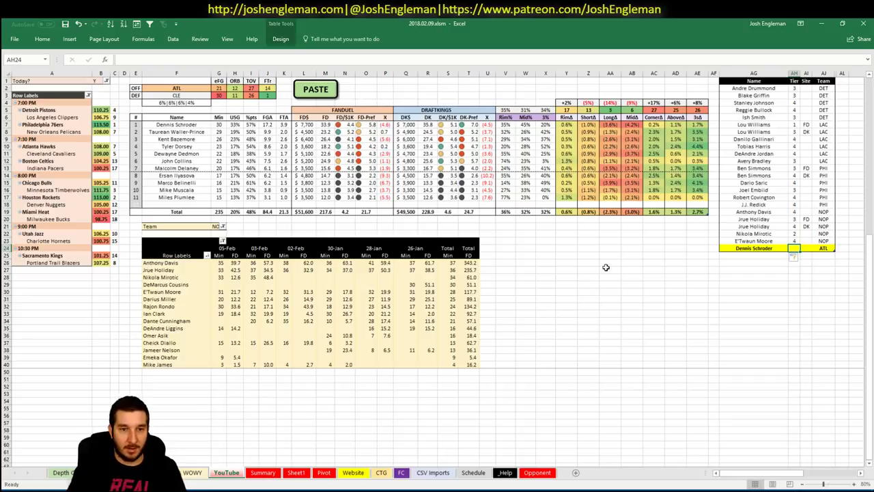
- Filter the recent-games pivot table to team ATL
{"action": "left_click", "coordinate": [217, 227]}
{"action": "type", "text": "ATL"}
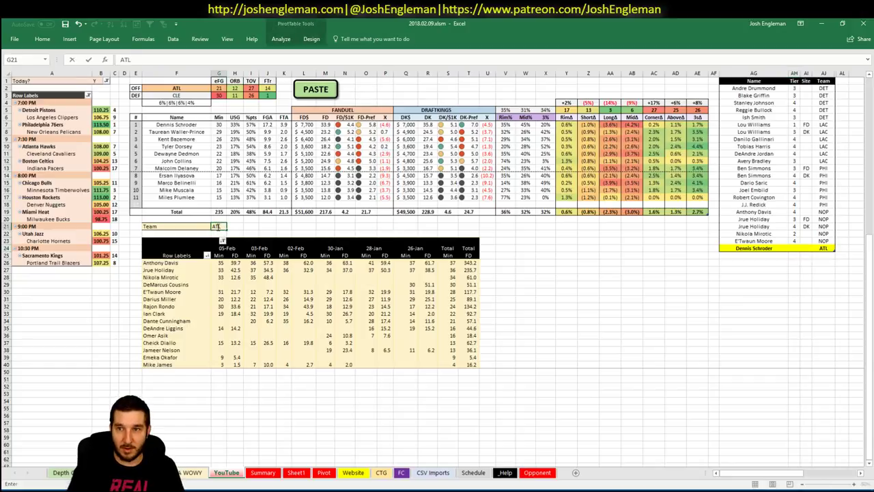
{"action": "key", "text": "Return"}
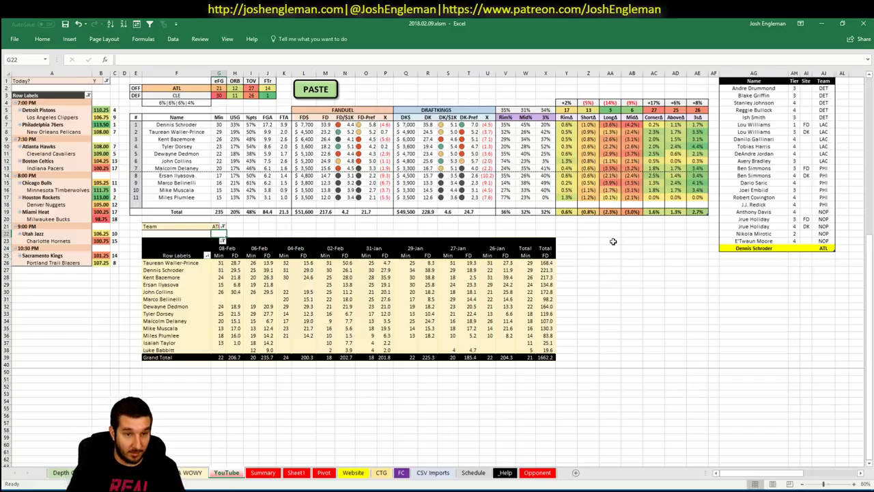
- Set Dennis Schroder's tier to 4 in the recommended player list
{"action": "left_click", "coordinate": [799, 249]}
{"action": "type", "text": "4"}
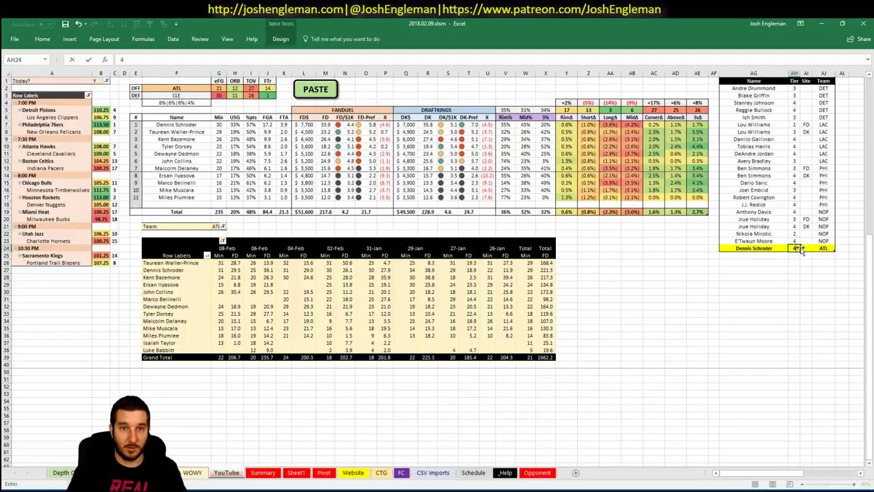
{"action": "key", "text": "Return"}
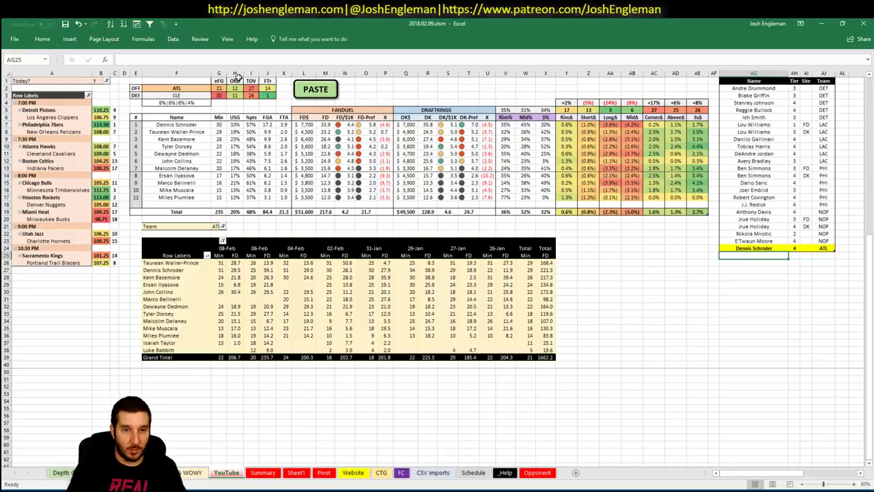
- Copy Taurean Waller-Prince's name from the matchup table into the recommended player list and rate him tier 3
{"action": "left_click", "coordinate": [181, 131]}
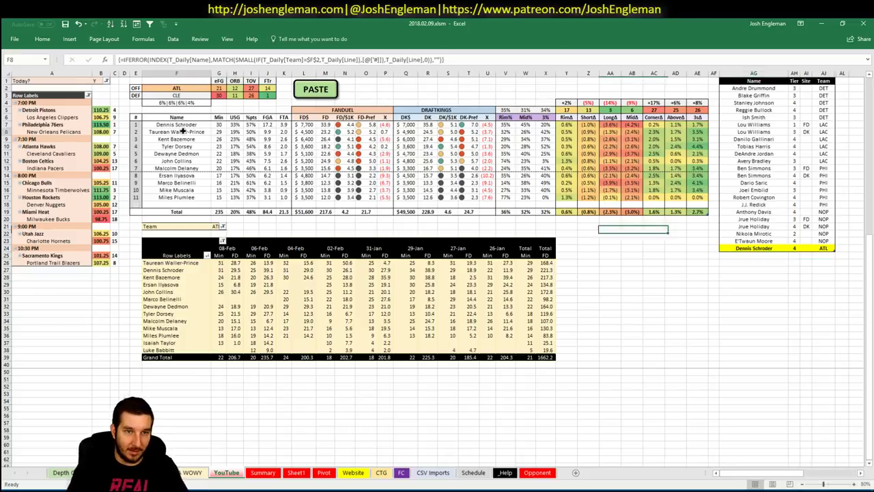
{"action": "key", "text": "ctrl+c"}
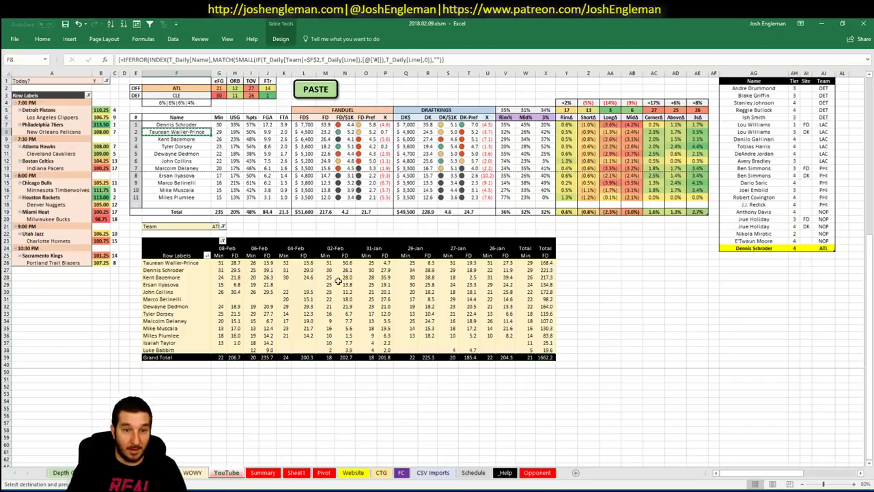
{"action": "left_click", "coordinate": [745, 257]}
{"action": "right_click", "coordinate": [746, 257]}
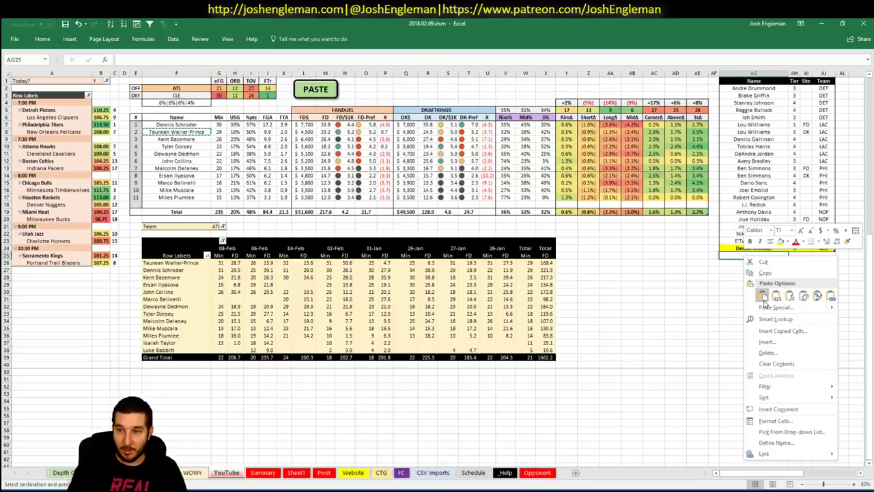
{"action": "left_click", "coordinate": [769, 295]}
{"action": "key", "text": "Right"}
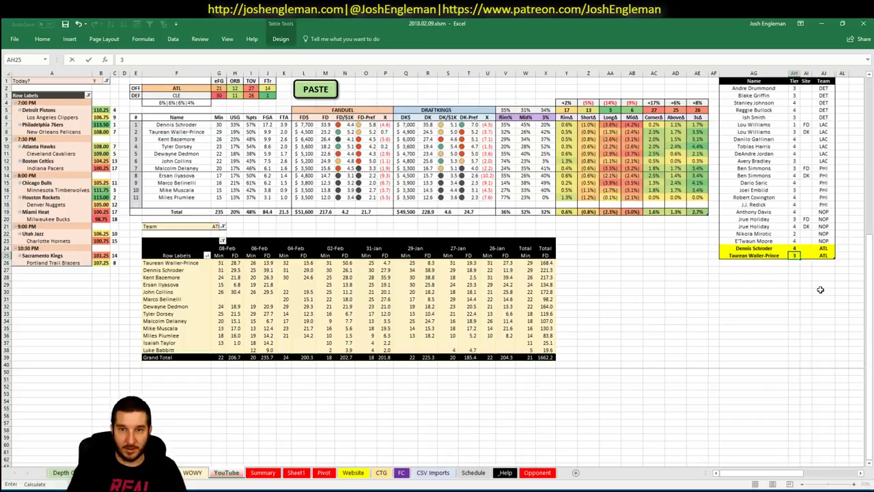
{"action": "key", "text": "Return"}
{"action": "key", "text": "Right"}
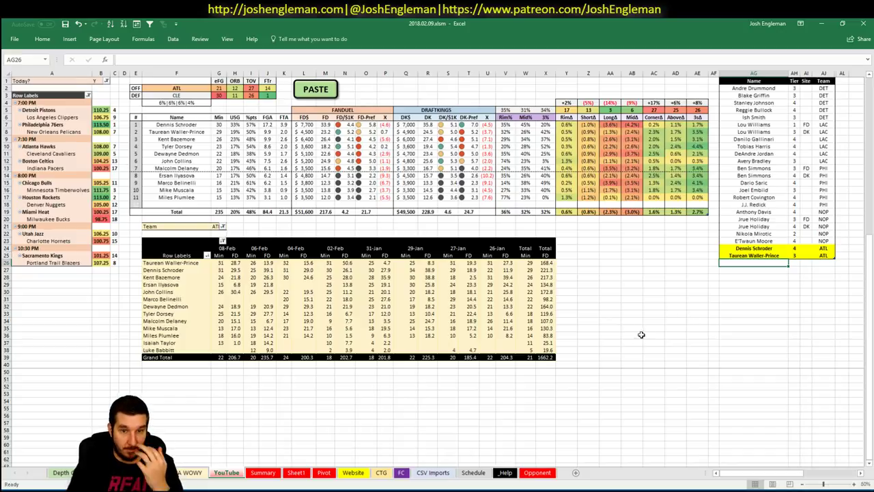
- Enter Kent Bazmore in the next row of the recommended player list and rate him tier 4
{"action": "type", "text": "Kent baz"}
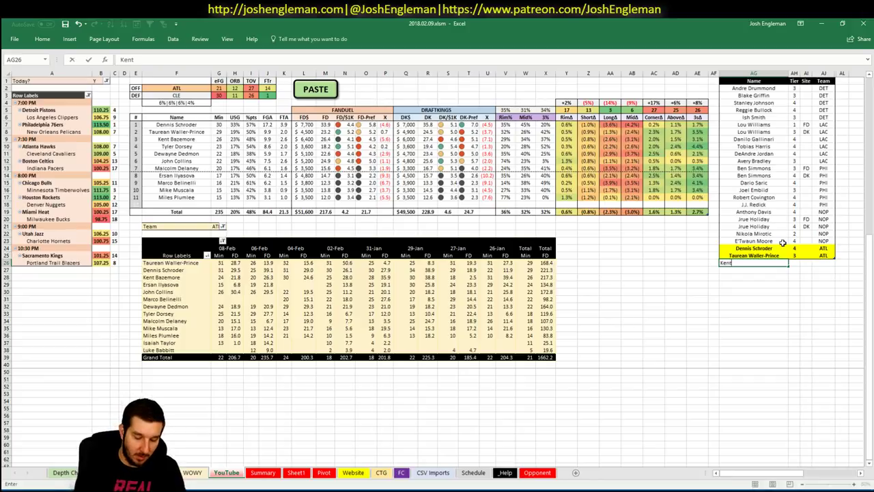
{"action": "key", "text": "BackSpace"}
{"action": "key", "text": "BackSpace"}
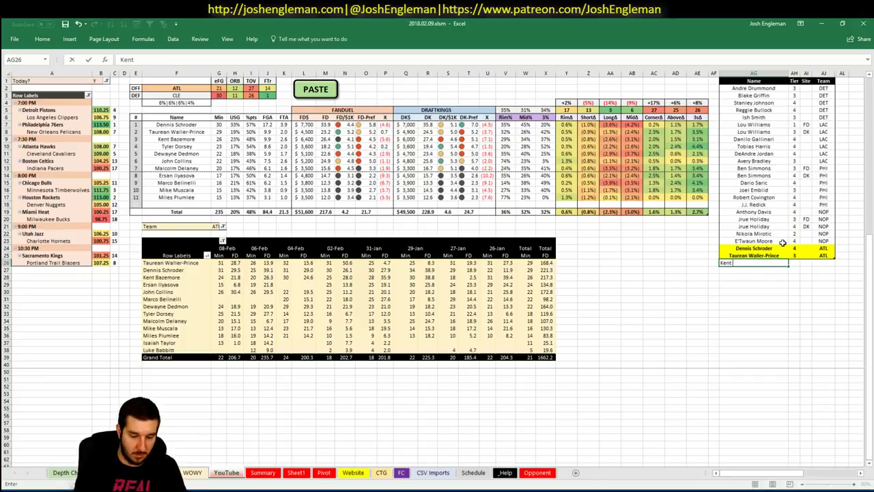
{"action": "type", "text": "Bazmore"}
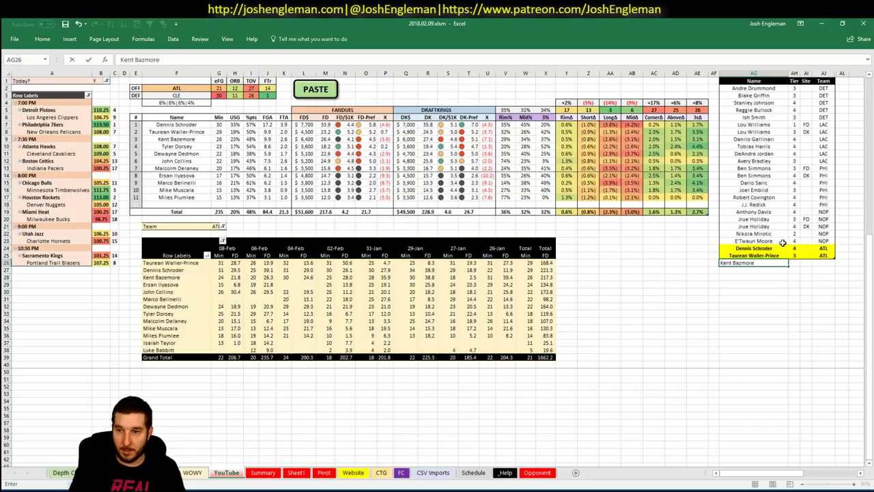
{"action": "key", "text": "Tab"}
{"action": "type", "text": "3"}
{"action": "key", "text": "BackSpace"}
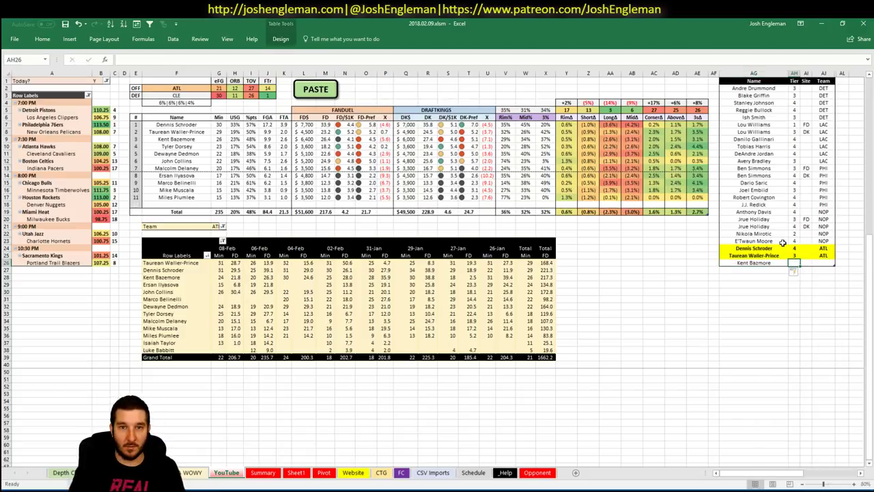
{"action": "type", "text": "4"}
{"action": "key", "text": "Return"}
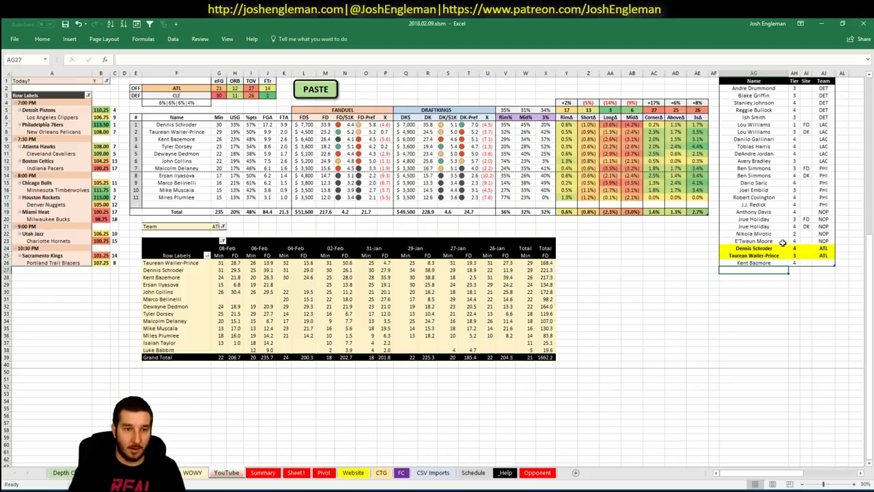
- Add Tyler Dorsey to the recommended player list with tier 3
{"action": "type", "text": "Tye"}
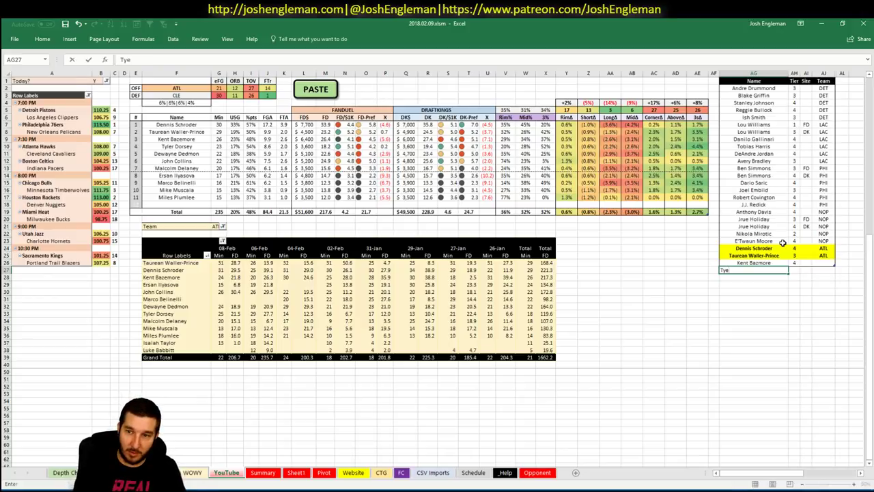
{"action": "type", "text": "er Dorsey"}
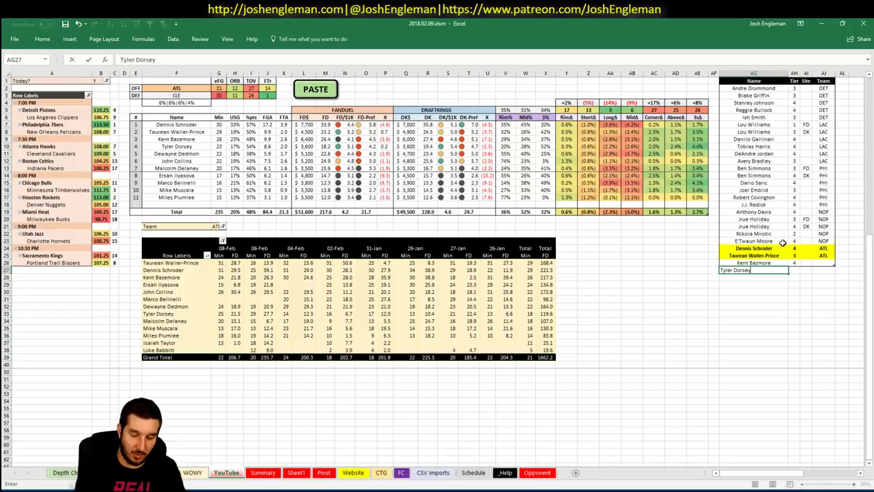
{"action": "key", "text": "Return"}
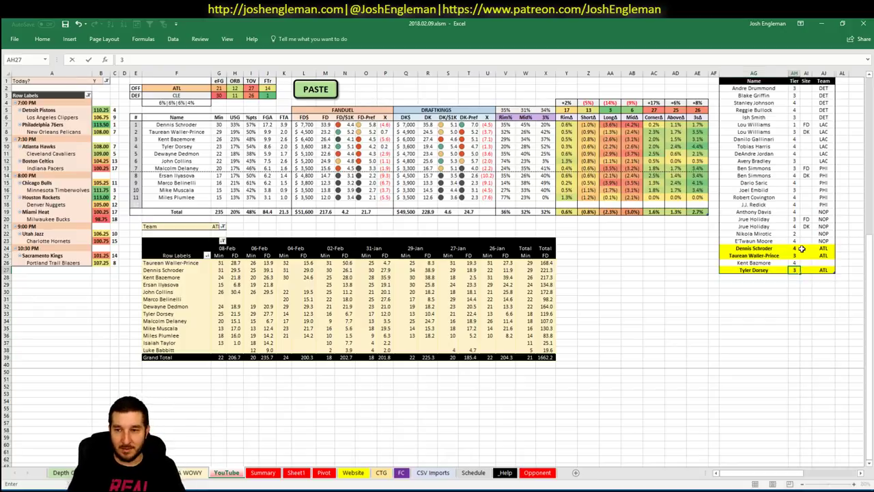
- Correct the misspelled name in the recommended player list to Kent Bazemore
{"action": "left_click", "coordinate": [778, 263]}
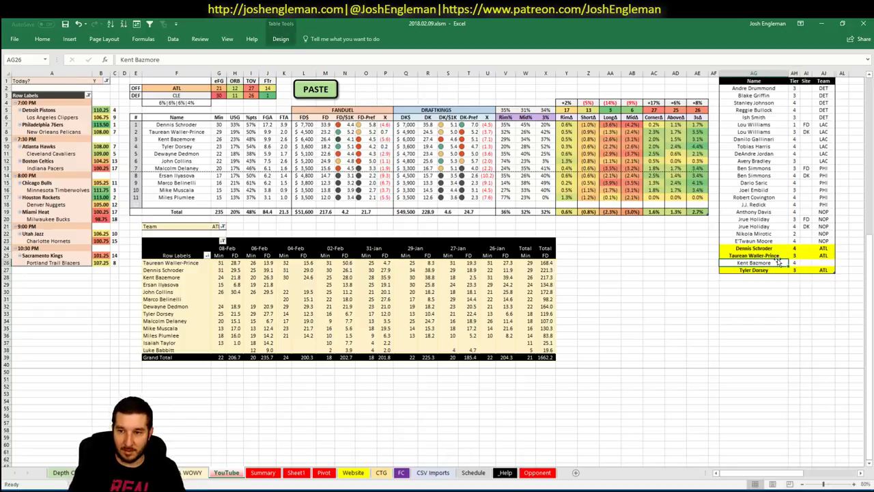
{"action": "double_click", "coordinate": [754, 263]}
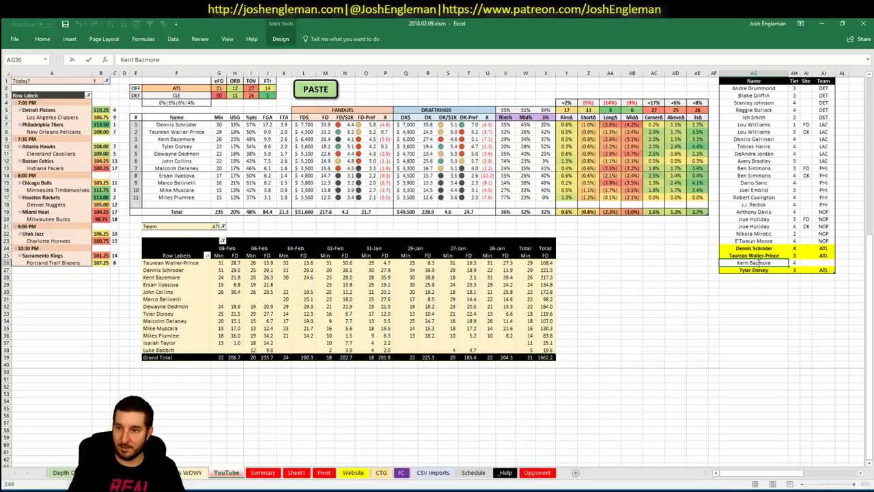
{"action": "type", "text": "e"}
{"action": "key", "text": "Return"}
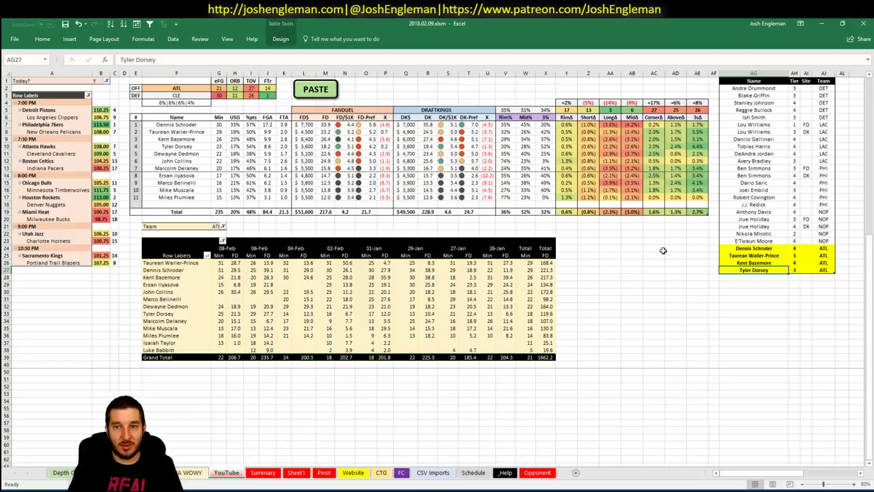
- Add Dewayne Dedmon to the recommended player list with tier 4
{"action": "left_click", "coordinate": [749, 278]}
{"action": "type", "text": "De"}
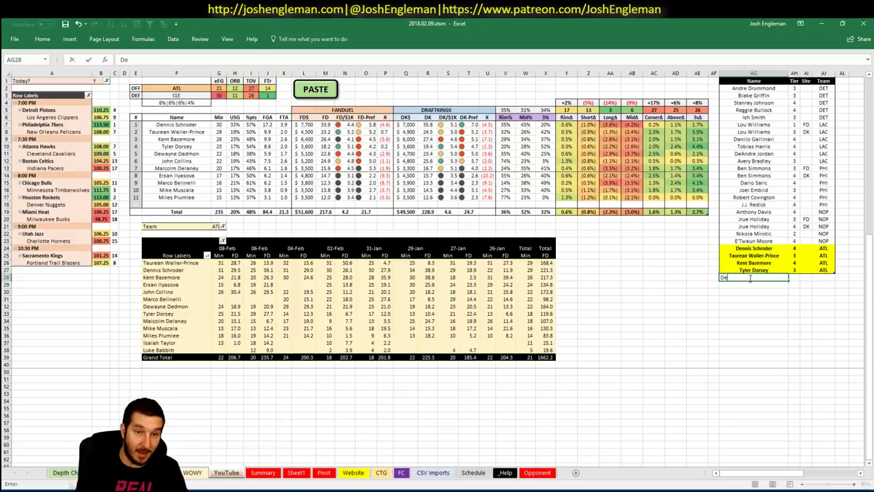
{"action": "type", "text": "wayn"}
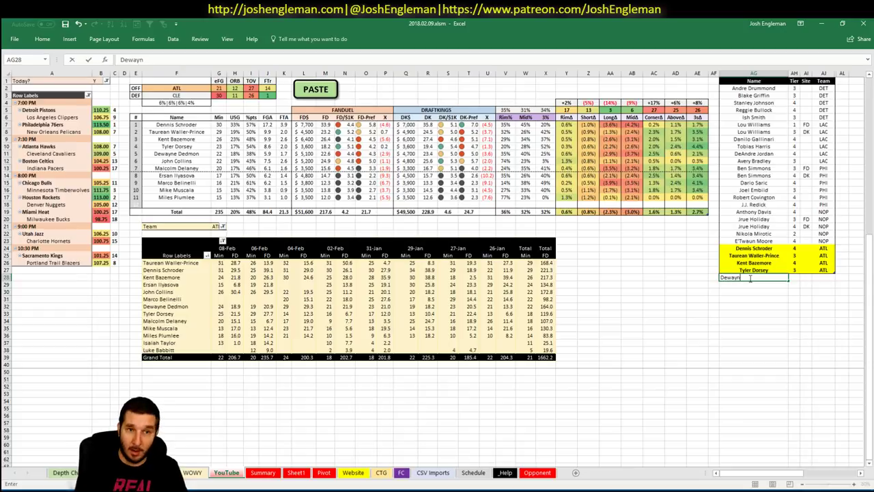
{"action": "type", "text": "e Dedmon"}
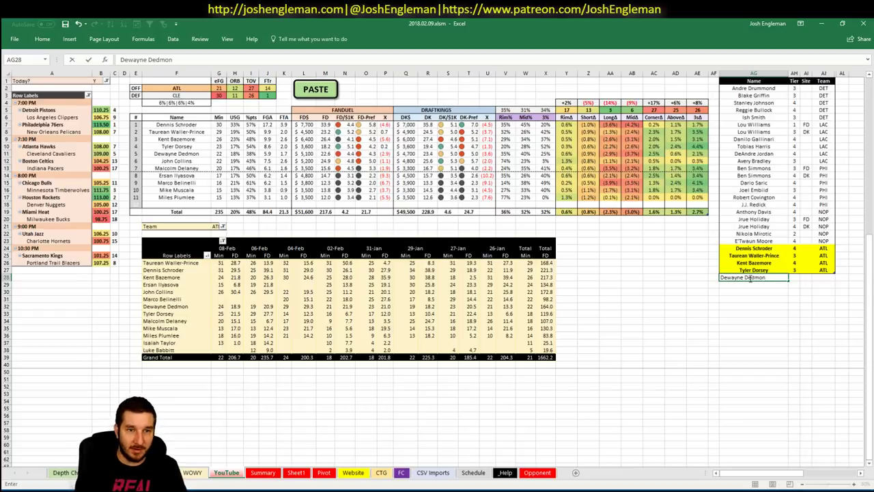
{"action": "key", "text": "Tab"}
{"action": "type", "text": "4"}
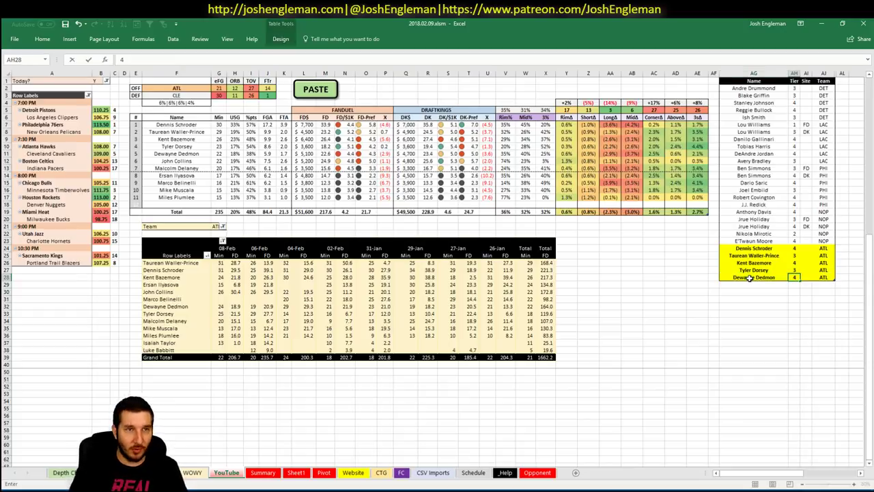
{"action": "key", "text": "Return"}
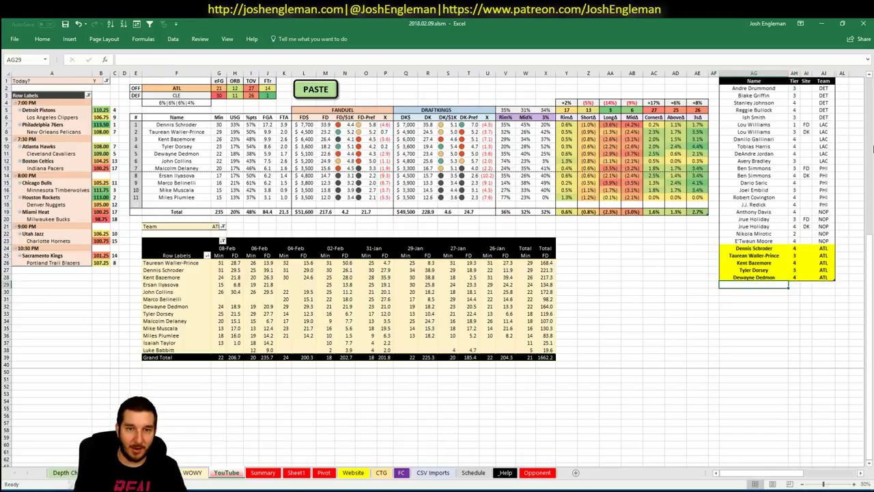
- Add John Collins to the recommended player list with tier 3
{"action": "type", "text": "John Collins"}
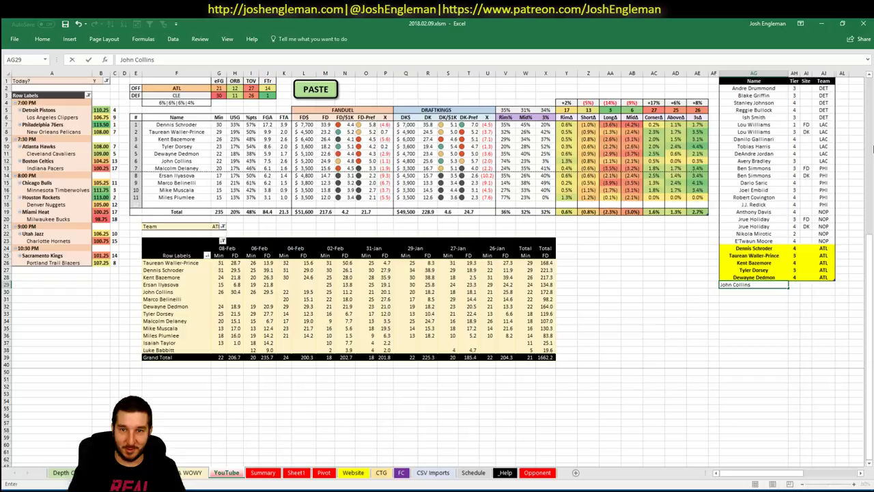
{"action": "key", "text": "Tab"}
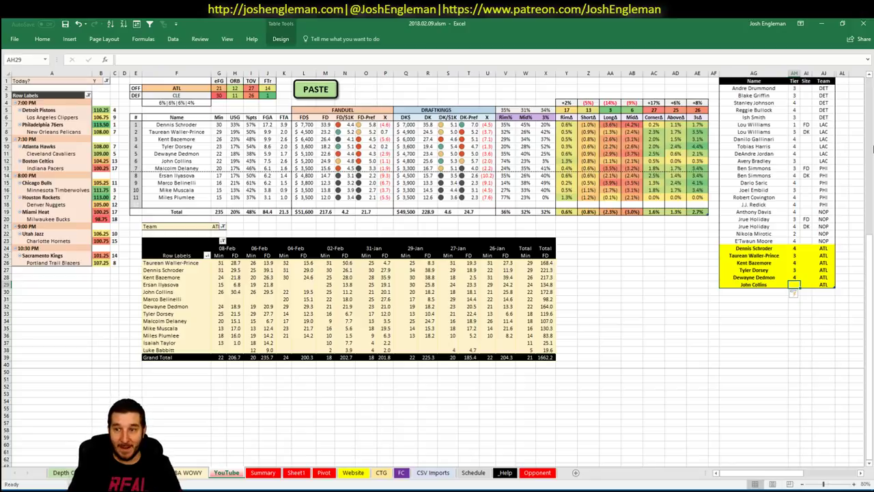
{"action": "type", "text": "3"}
{"action": "key", "text": "Return"}
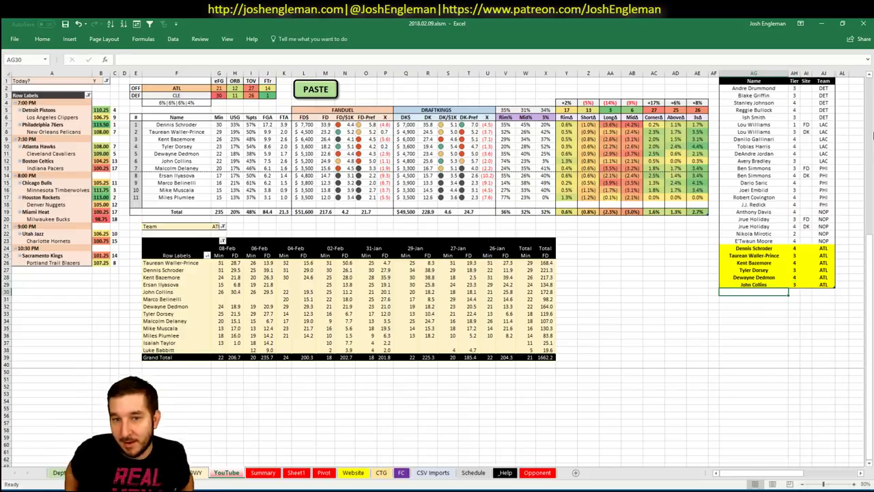
- Set the offensive team of the matchup table to CLE
{"action": "left_click", "coordinate": [202, 89]}
{"action": "type", "text": "CLE"}
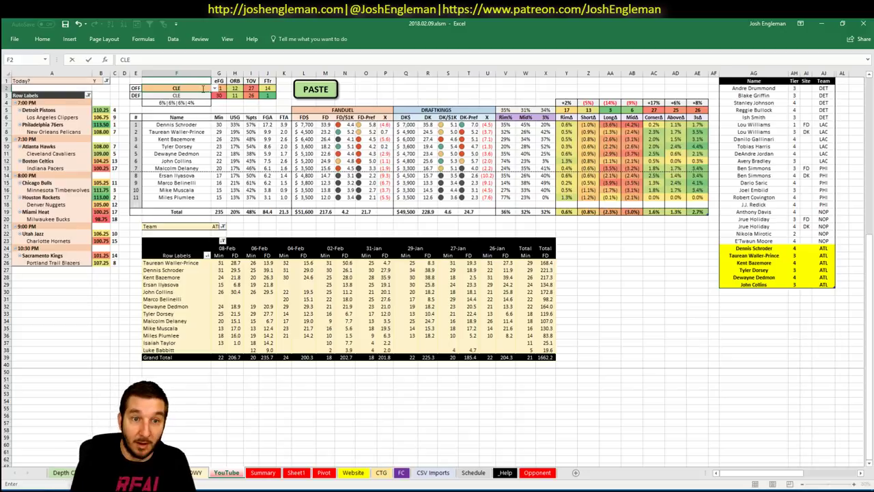
{"action": "key", "text": "Return"}
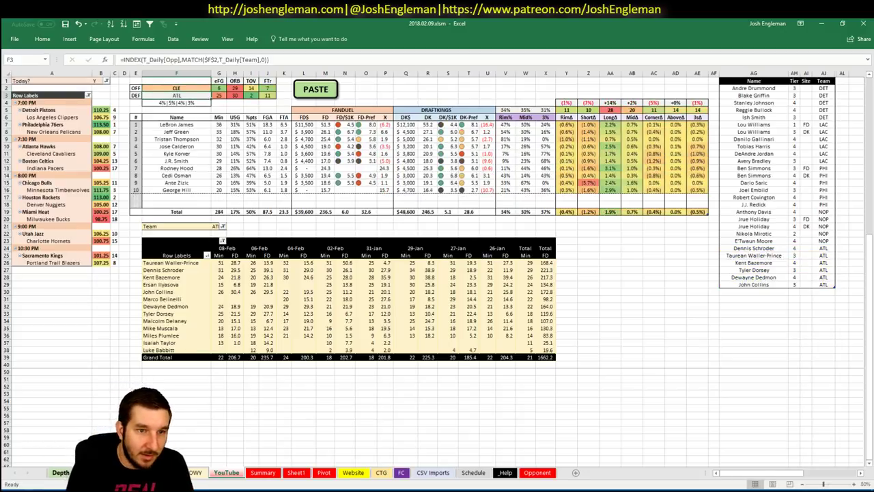
- Clear Rodney Hood's baseline SG minutes and George Hill's baseline PG minutes in the CLE rows of the depth chart sheet
{"action": "key", "text": "ctrl+Page_Up"}
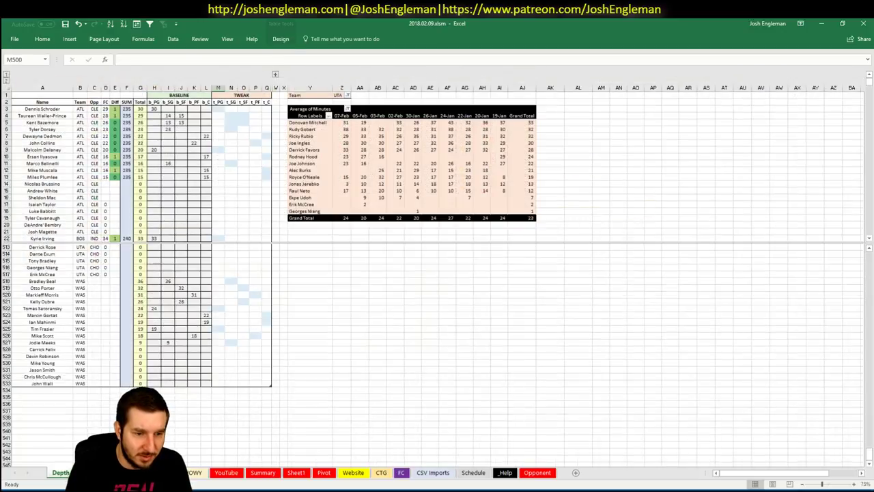
{"action": "scroll", "coordinate": [137, 282], "scroll_direction": "down", "scroll_amount": 20}
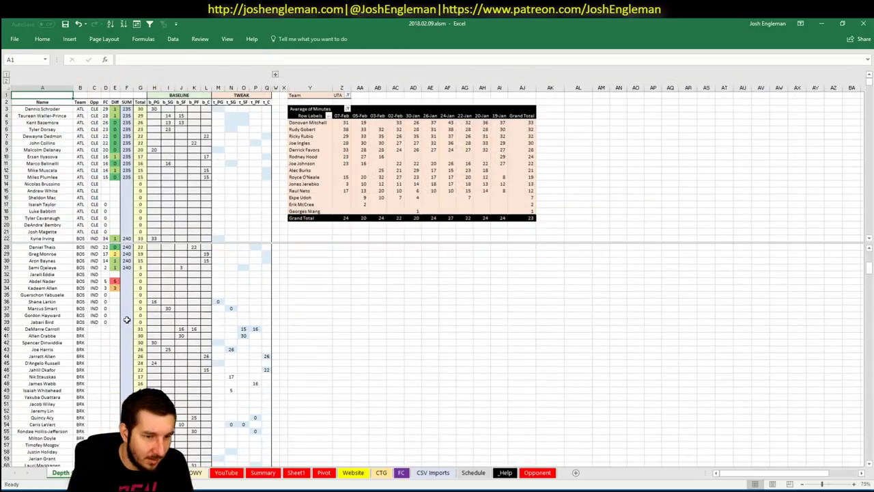
{"action": "scroll", "coordinate": [127, 316], "scroll_direction": "down", "scroll_amount": 8}
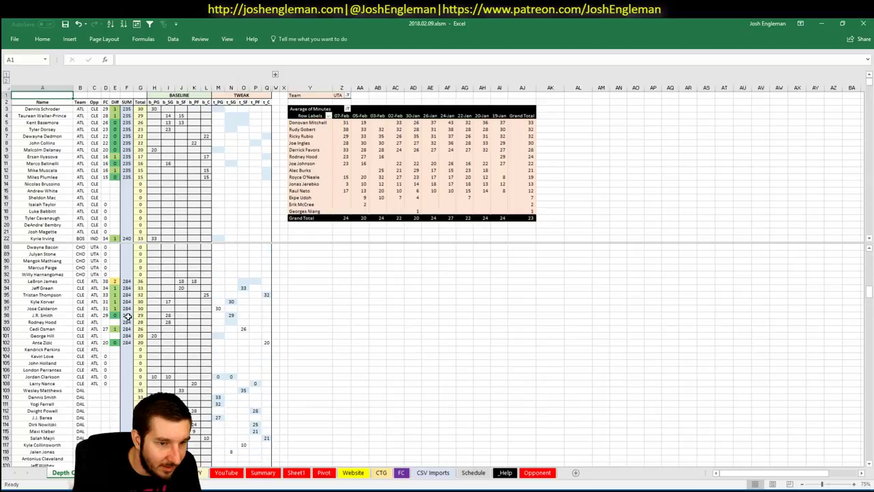
{"action": "left_click", "coordinate": [168, 322]}
{"action": "key", "text": "Delete"}
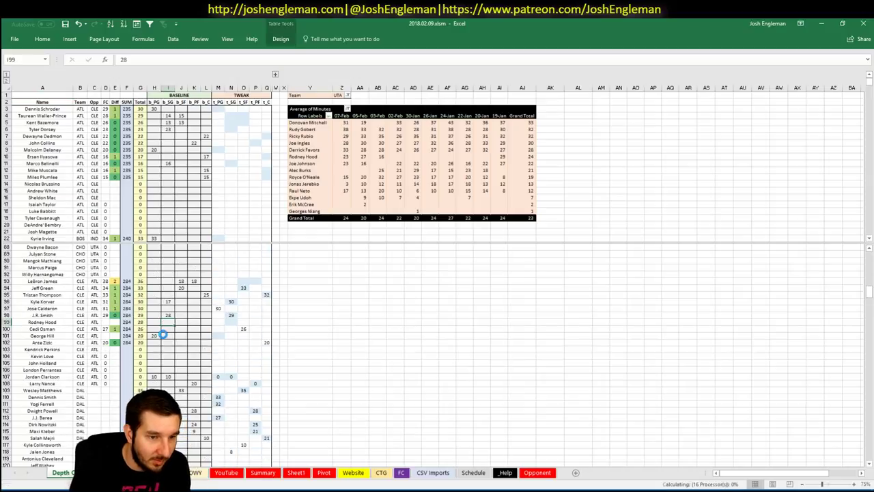
{"action": "left_click", "coordinate": [151, 336]}
{"action": "key", "text": "Delete"}
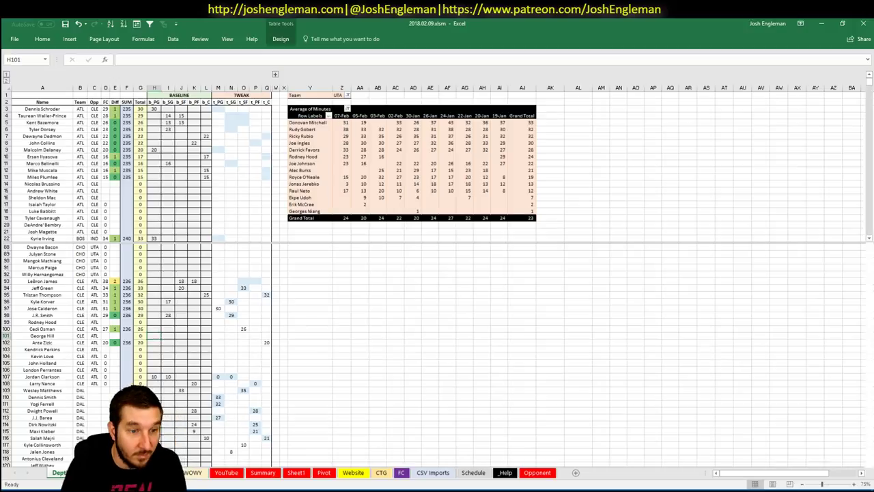
- Refresh the projections with the changed minutes, check the Summary sheet and return to the YouTube sheet
{"action": "key", "text": "ctrl+Page_Up"}
{"action": "left_click", "coordinate": [355, 170]}
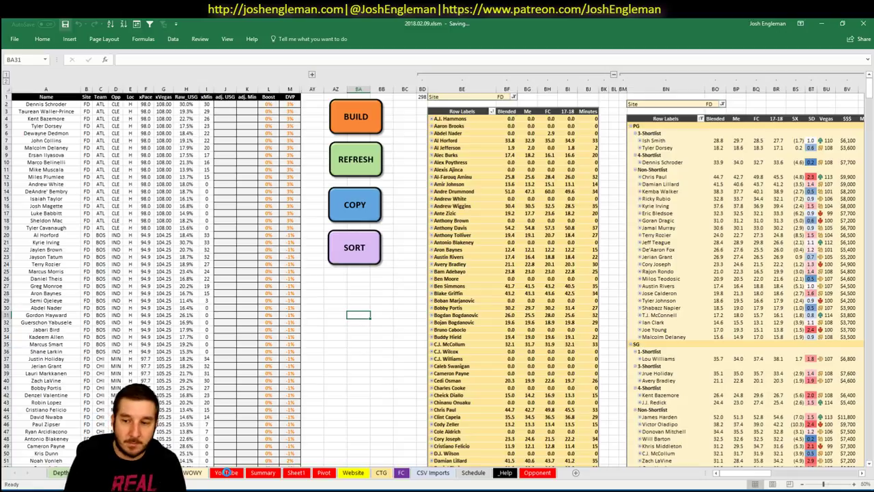
{"action": "left_click", "coordinate": [226, 471]}
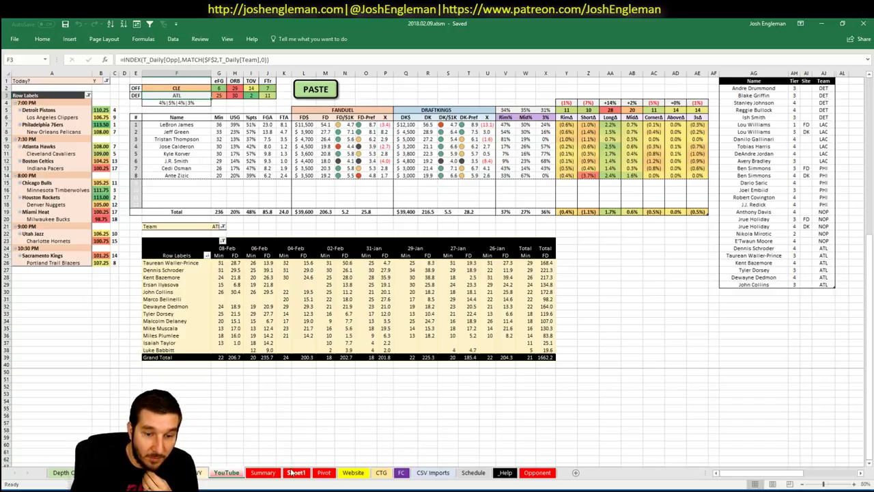
{"action": "left_click", "coordinate": [264, 472]}
{"action": "left_click", "coordinate": [217, 473]}
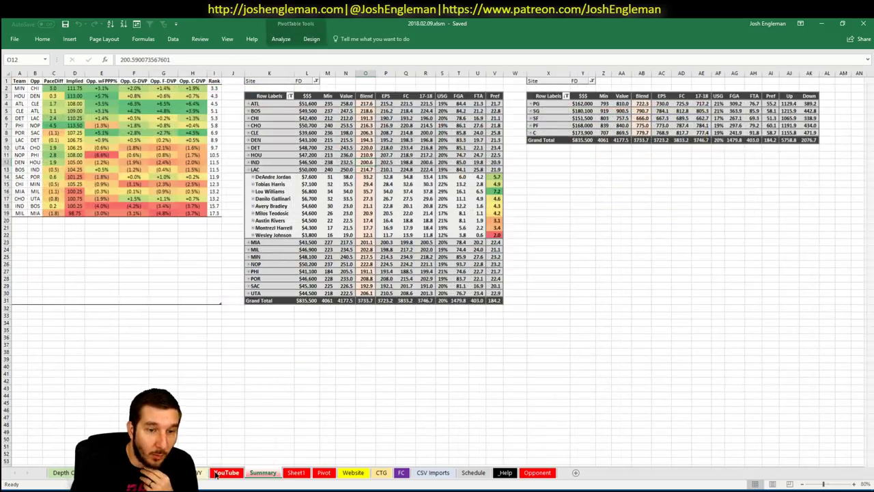
- Filter the recent-games pivot table to team CLE
{"action": "left_click", "coordinate": [739, 290]}
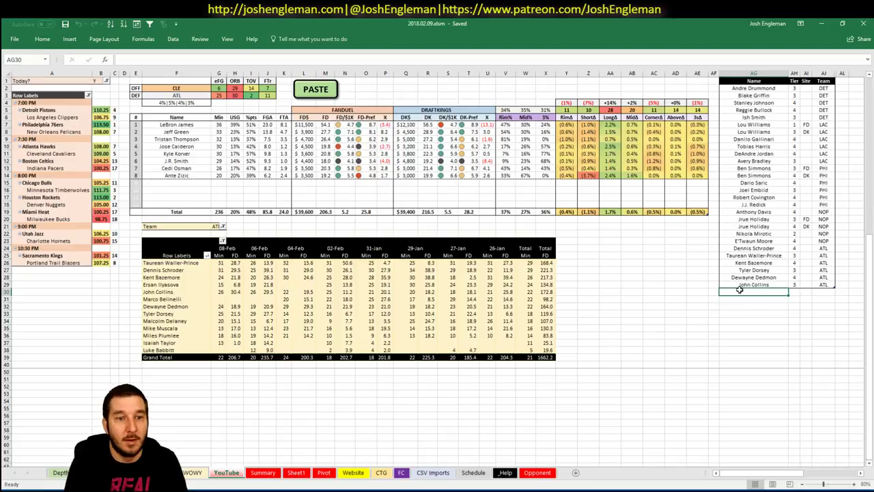
{"action": "left_click", "coordinate": [213, 226]}
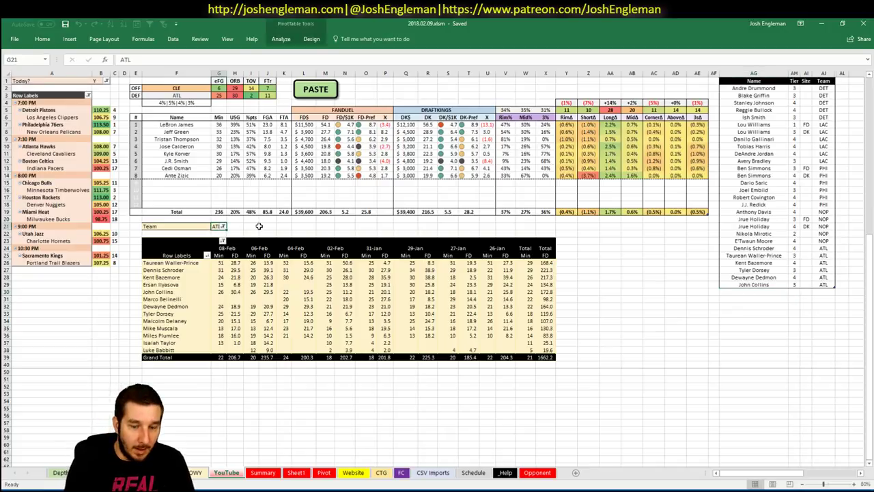
{"action": "type", "text": "CLE"}
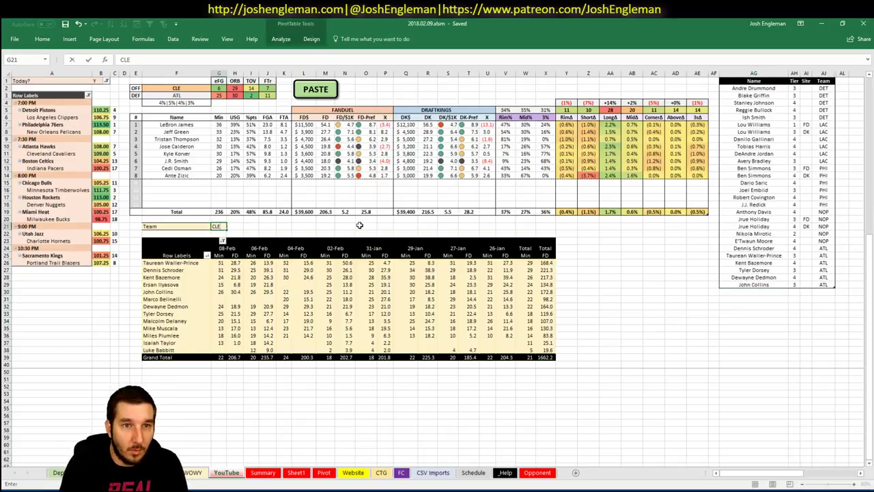
{"action": "key", "text": "Return"}
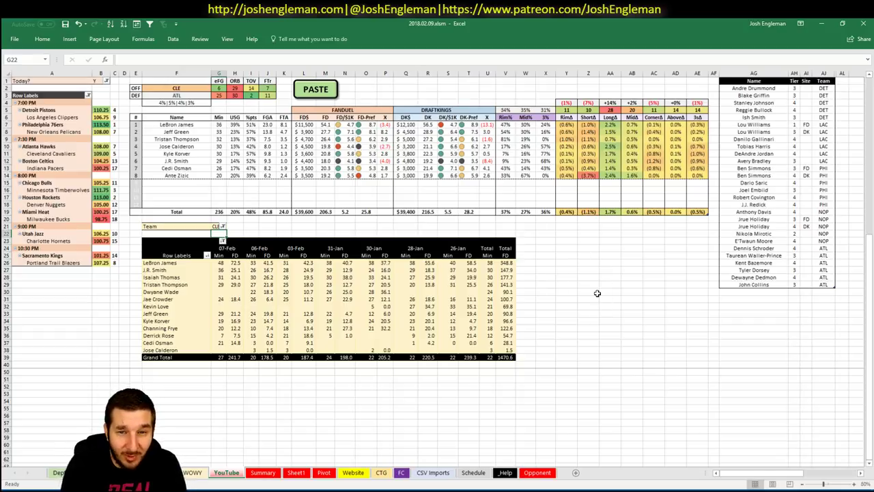
- Add LeBron James with tier 3 to the end of the recommended player list
{"action": "left_click", "coordinate": [755, 292]}
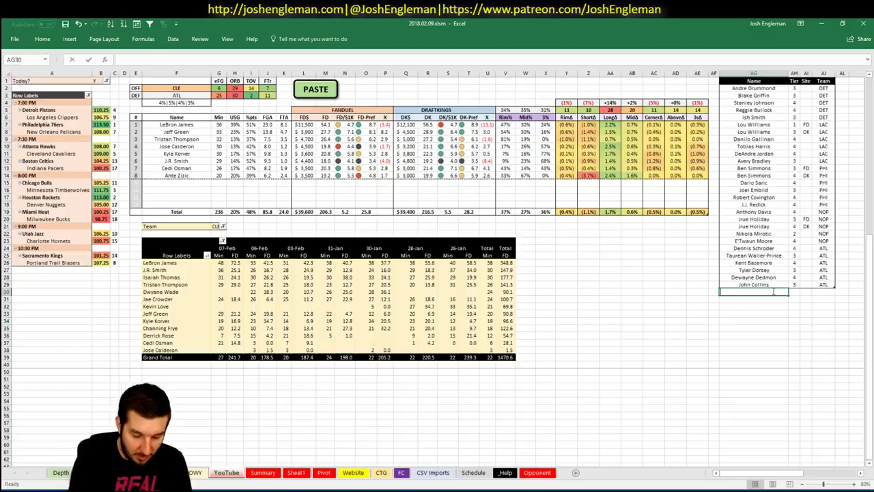
{"action": "type", "text": "LeBron James"}
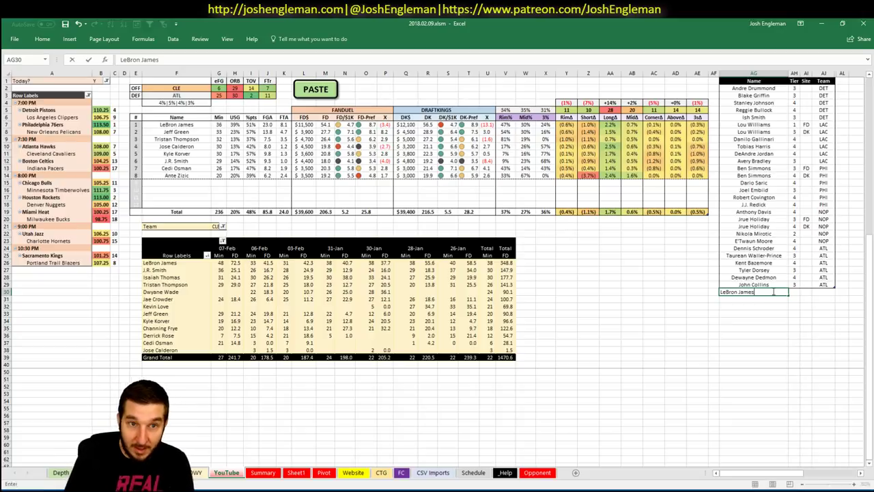
{"action": "key", "text": "Tab"}
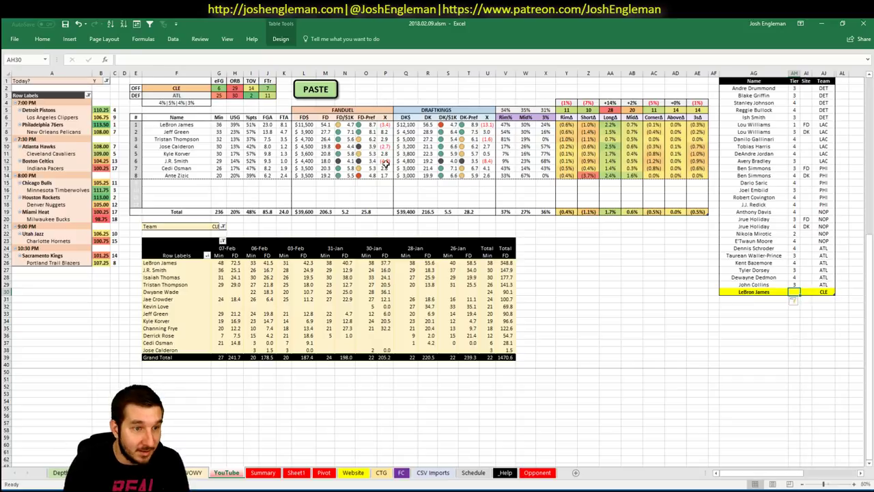
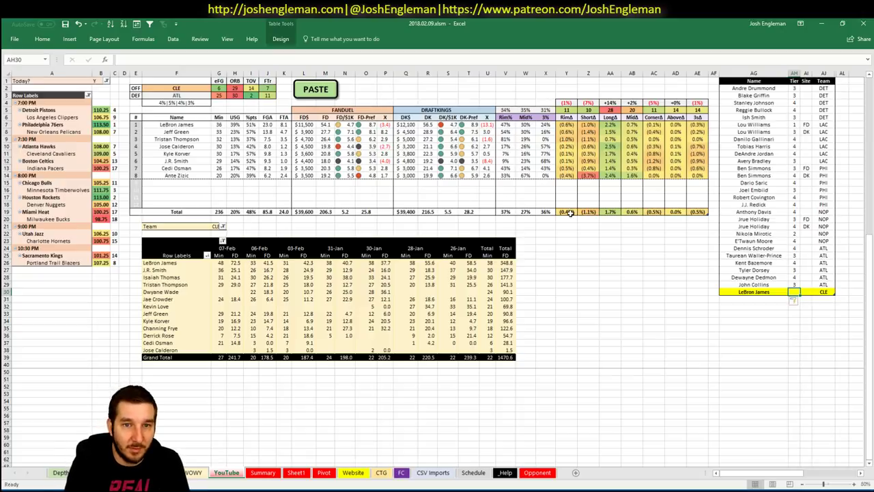
{"action": "type", "text": "3"}
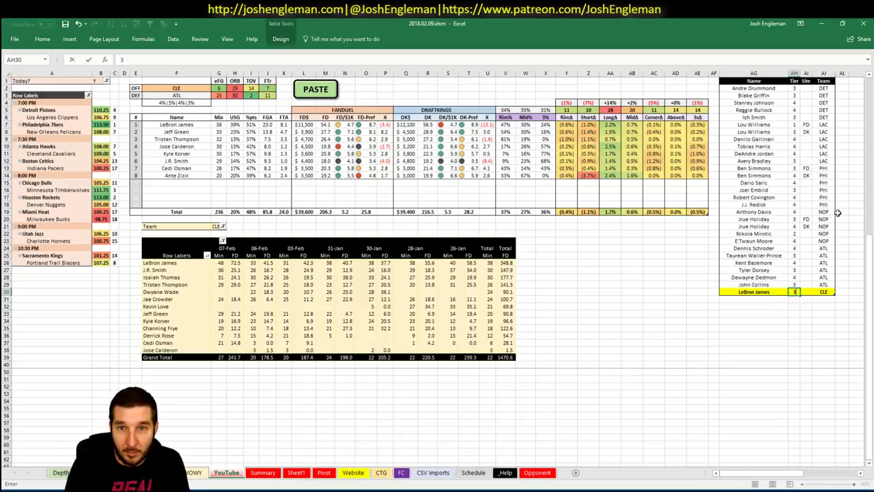
{"action": "key", "text": "Return"}
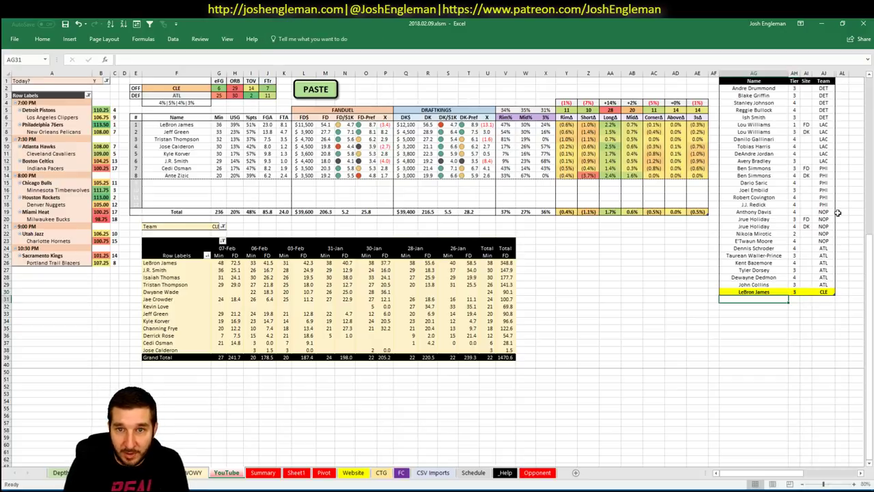
{"action": "key", "text": "Up"}
{"action": "key", "text": "Right"}
{"action": "key", "text": "Right"}
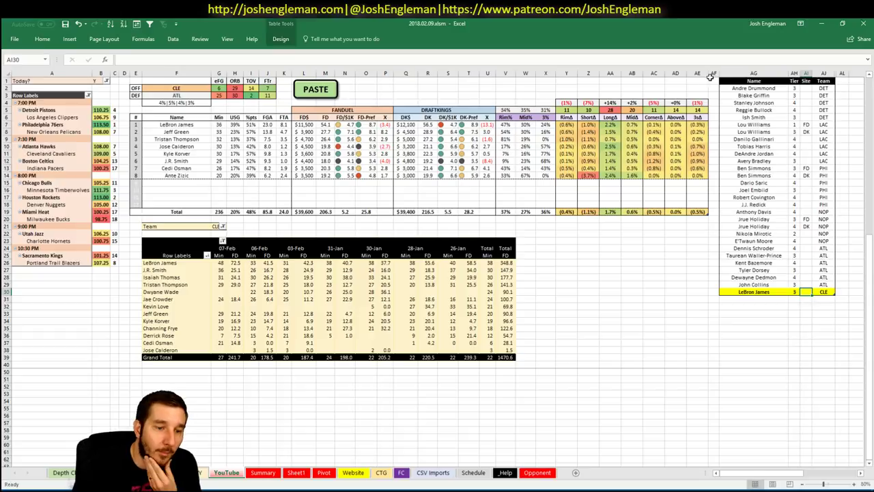
- Switch to FantasyCruncher, review LeBron James's game log filtered to opponent ATL, and return to the Excel workbook
{"action": "key", "text": "alt+Tab"}
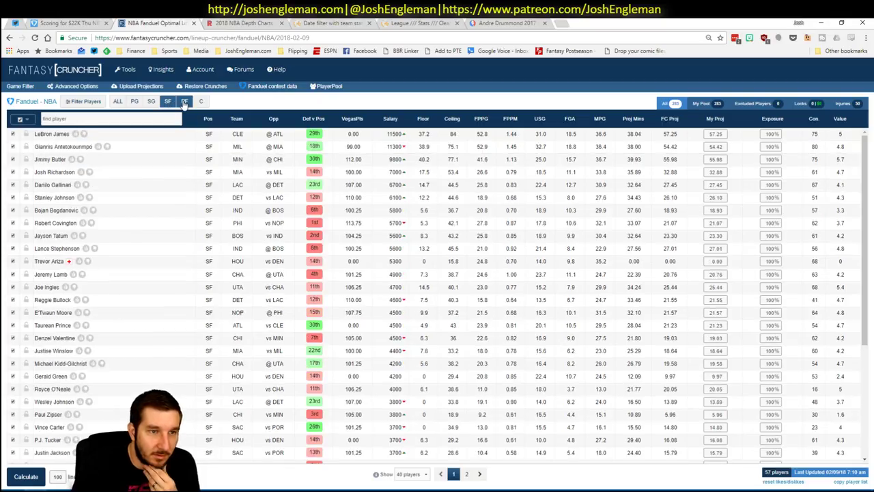
{"action": "left_click", "coordinate": [52, 135]}
{"action": "left_click", "coordinate": [271, 153]}
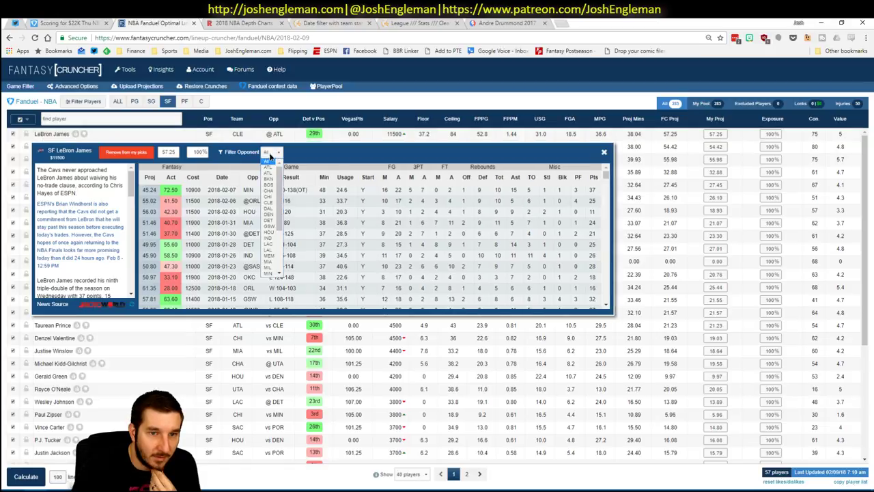
{"action": "left_click", "coordinate": [271, 168]}
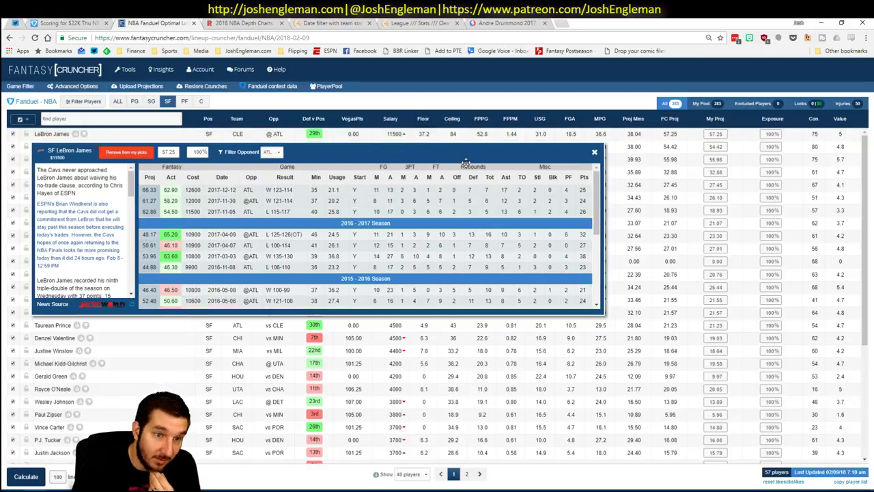
{"action": "key", "text": "alt+Tab"}
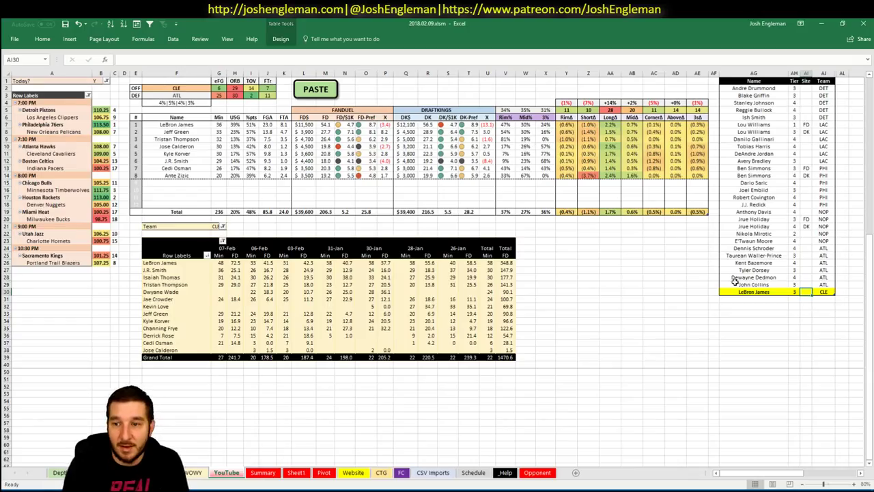
- Set the site of LeBron James's tier 3 entry to DK and add a second LeBron James entry with tier 2 and site FD
{"action": "type", "text": "DK"}
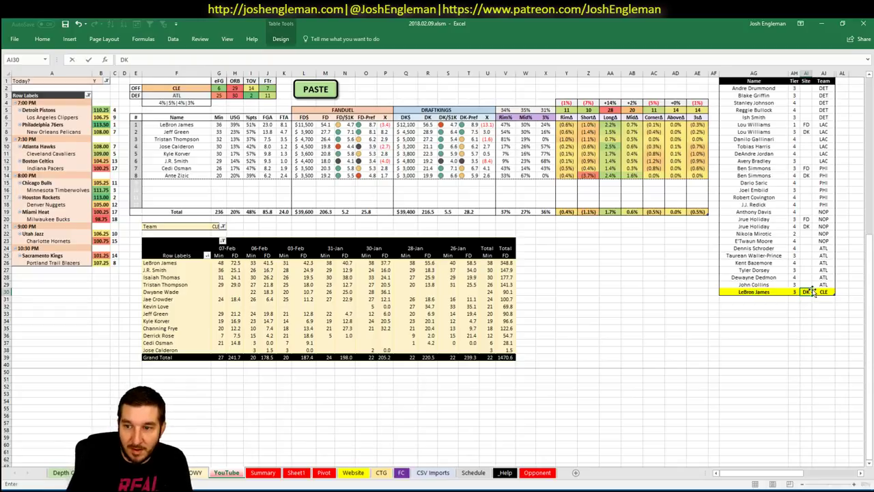
{"action": "key", "text": "Return"}
{"action": "type", "text": "L"}
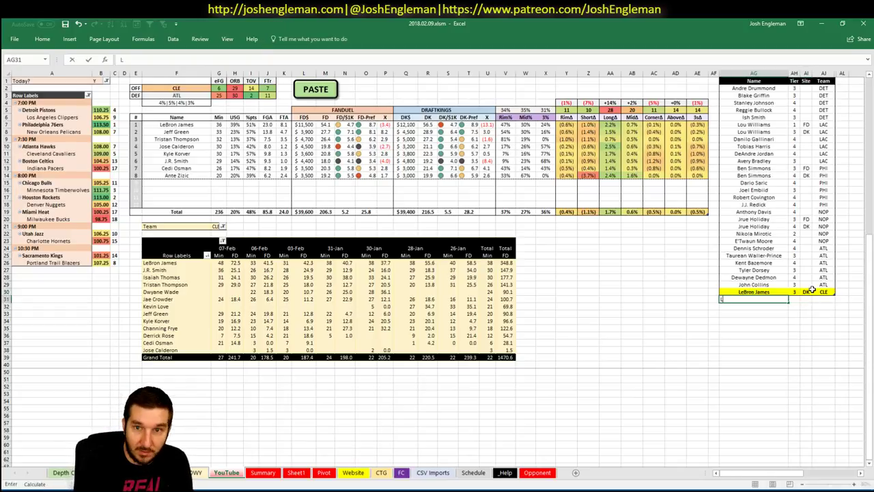
{"action": "type", "text": "eBron James"}
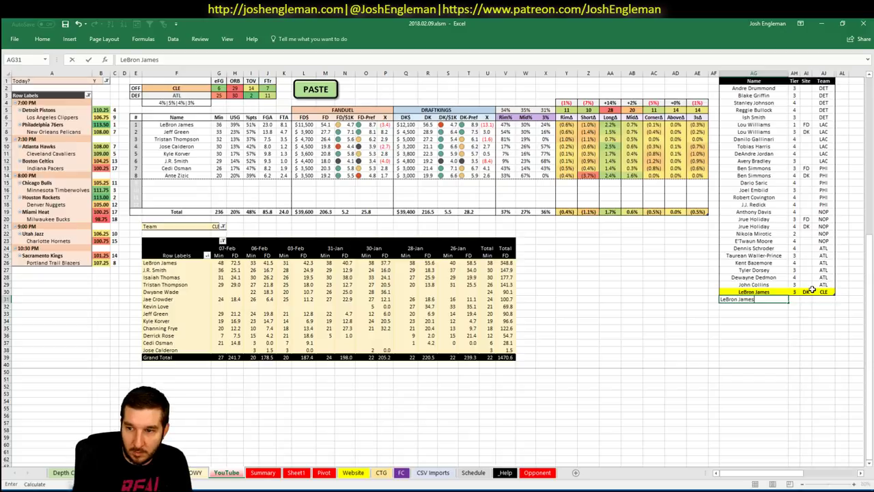
{"action": "key", "text": "Tab"}
{"action": "type", "text": "2"}
{"action": "key", "text": "Tab"}
{"action": "type", "text": "FD"}
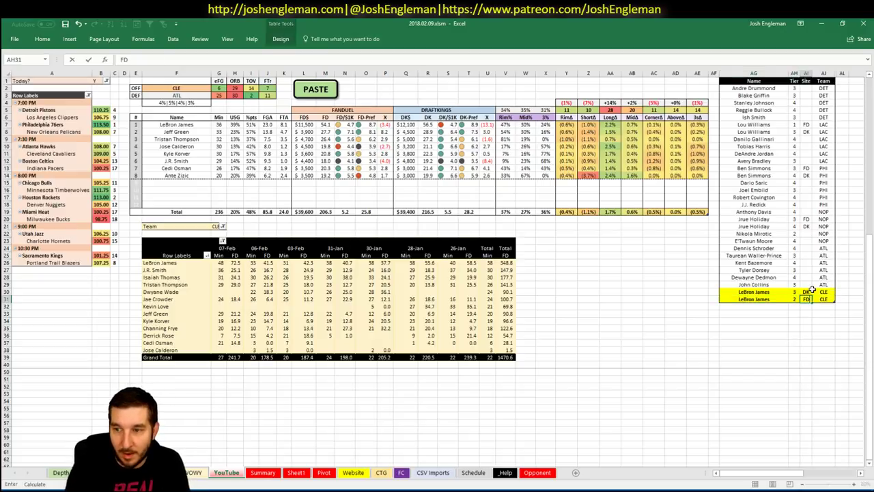
{"action": "key", "text": "Return"}
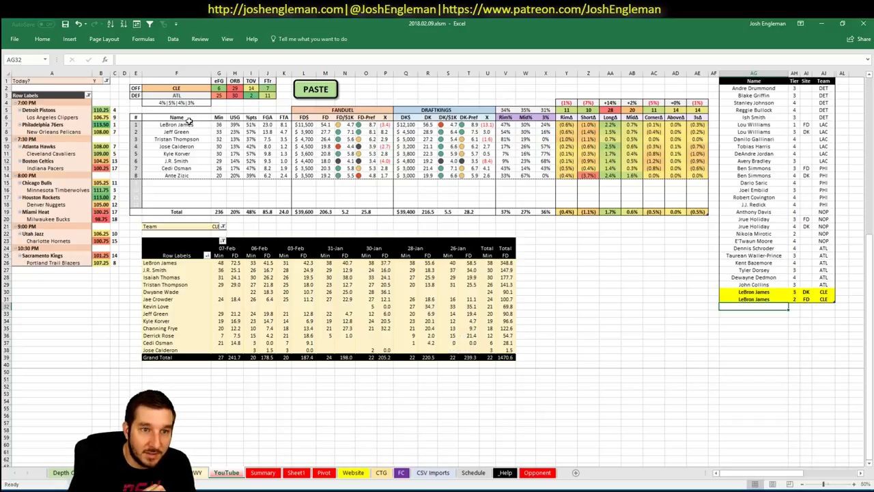
- Add Jeff Green with tier 1 and no site to the recommended player list
{"action": "left_click_drag", "start_coordinate": [190, 125], "coordinate": [190, 176]}
{"action": "left_click", "coordinate": [190, 161]}
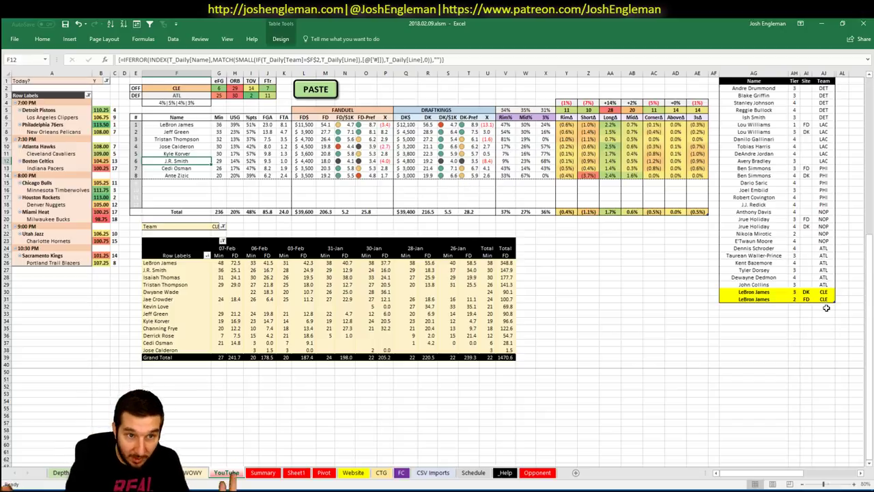
{"action": "left_click", "coordinate": [782, 305]}
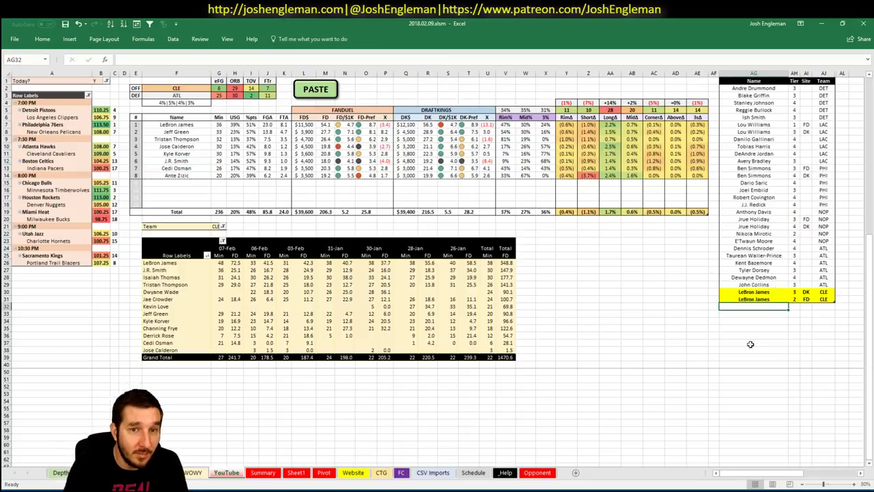
{"action": "type", "text": "Jeff Green"}
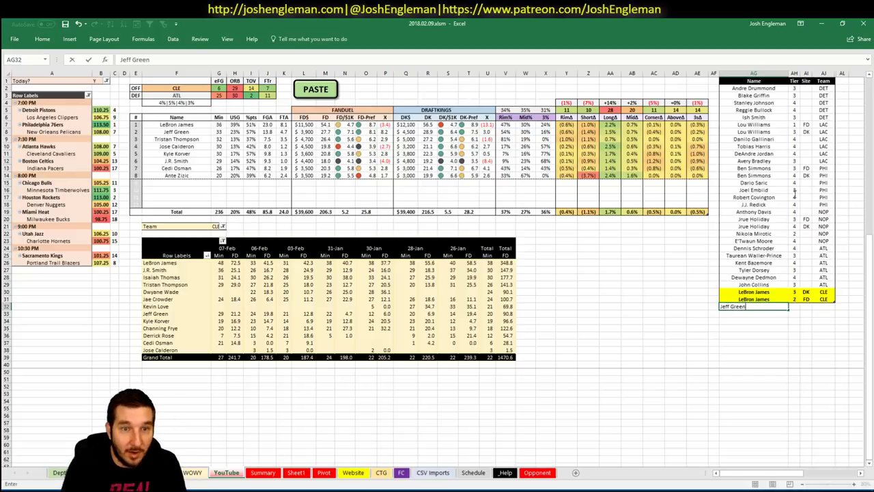
{"action": "key", "text": "Tab"}
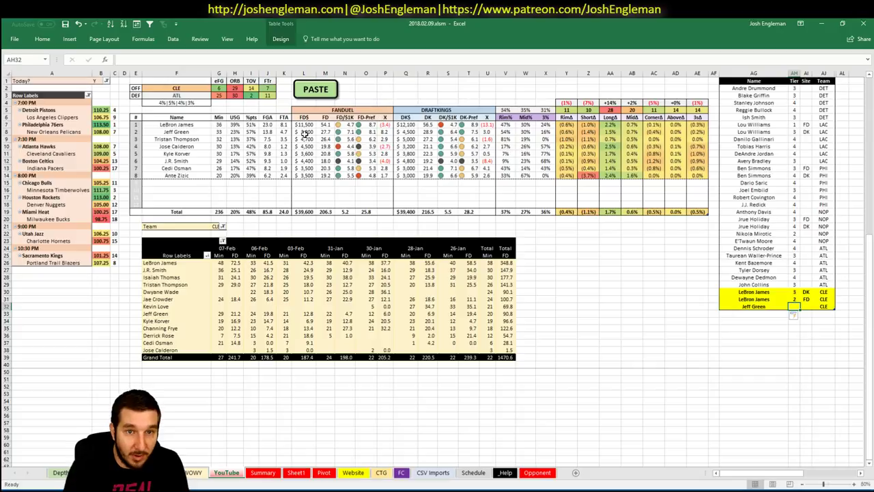
{"action": "type", "text": "1"}
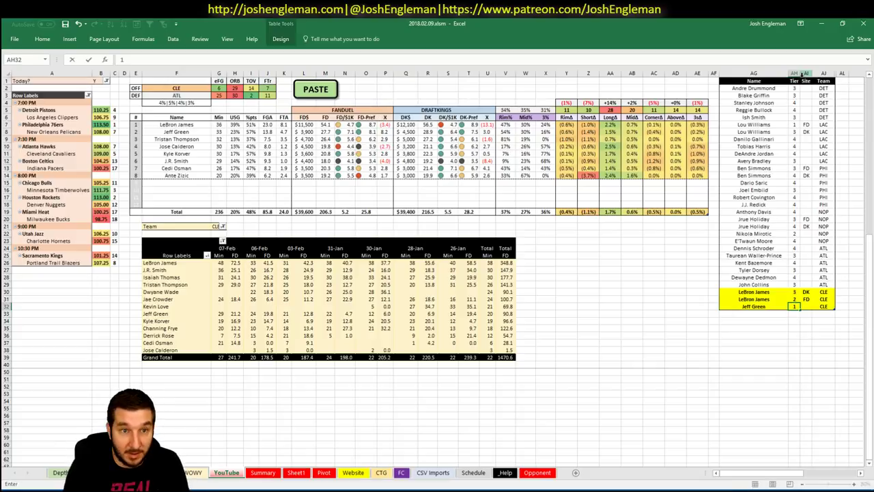
{"action": "key", "text": "Tab"}
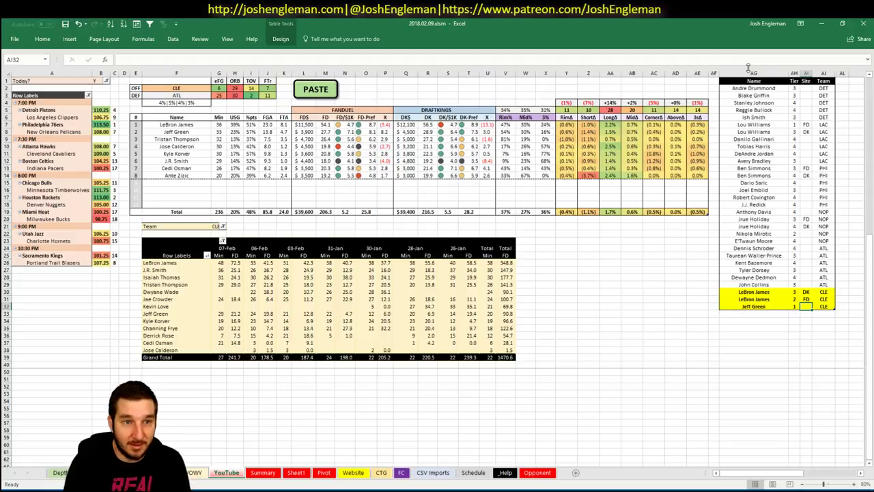
{"action": "key", "text": "Return"}
- Add Tristan Thompson with tier 2 to the recommended player list
{"action": "type", "text": "Trist"}
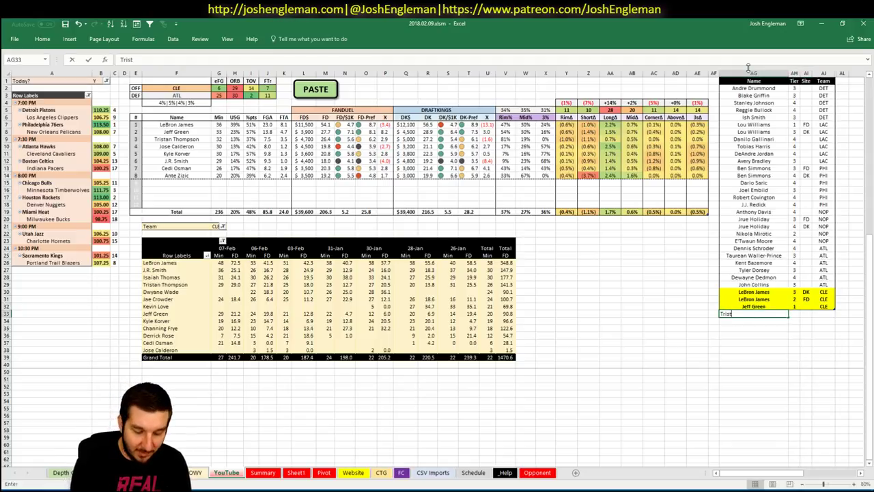
{"action": "type", "text": "an Tho"}
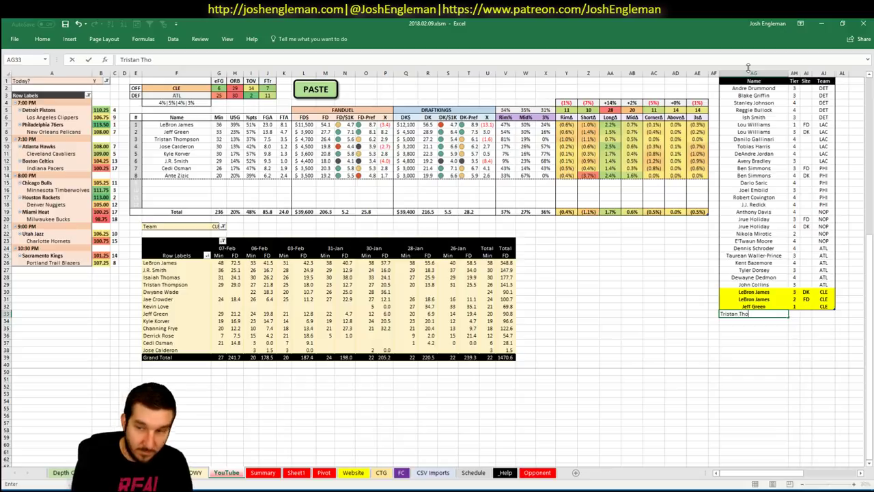
{"action": "type", "text": "mpson"}
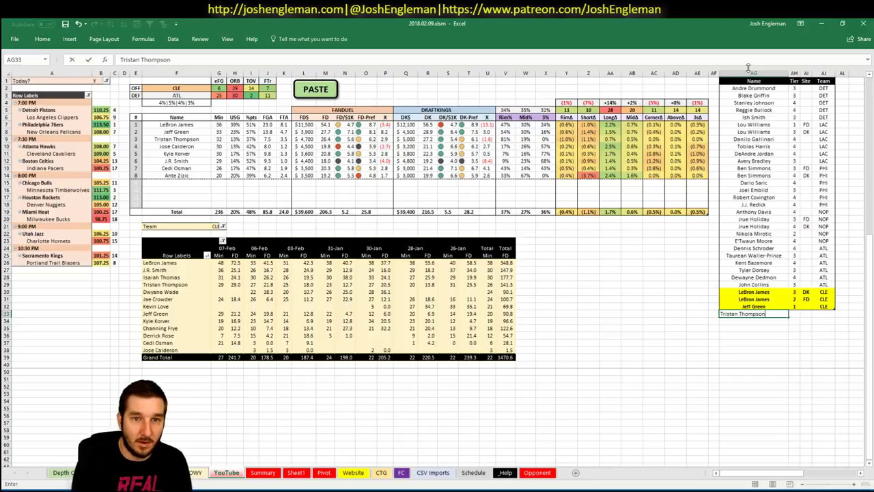
{"action": "key", "text": "Tab"}
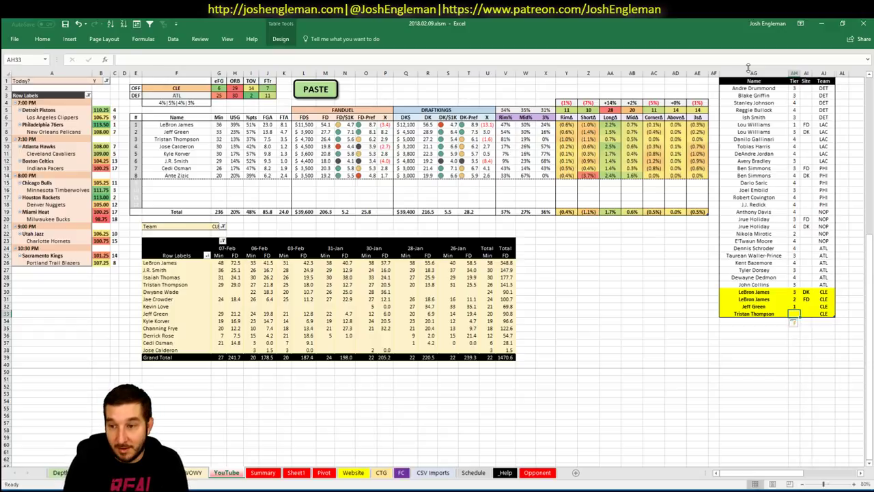
{"action": "type", "text": "2"}
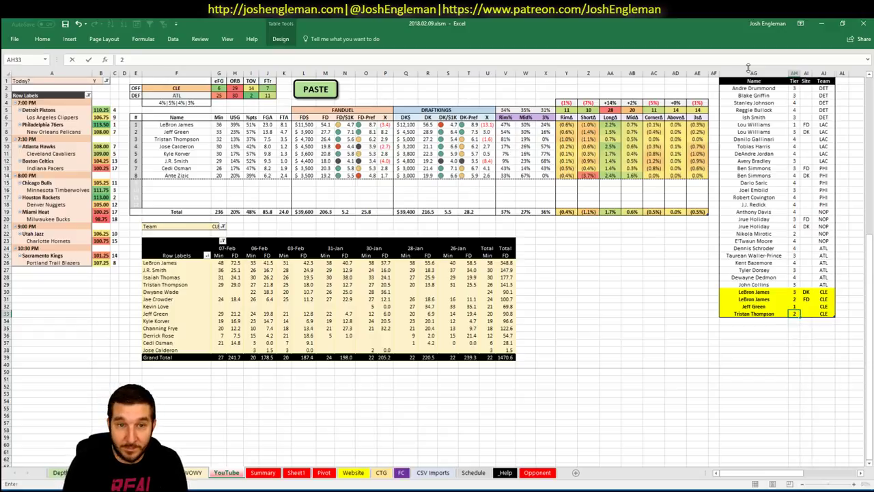
{"action": "key", "text": "Return"}
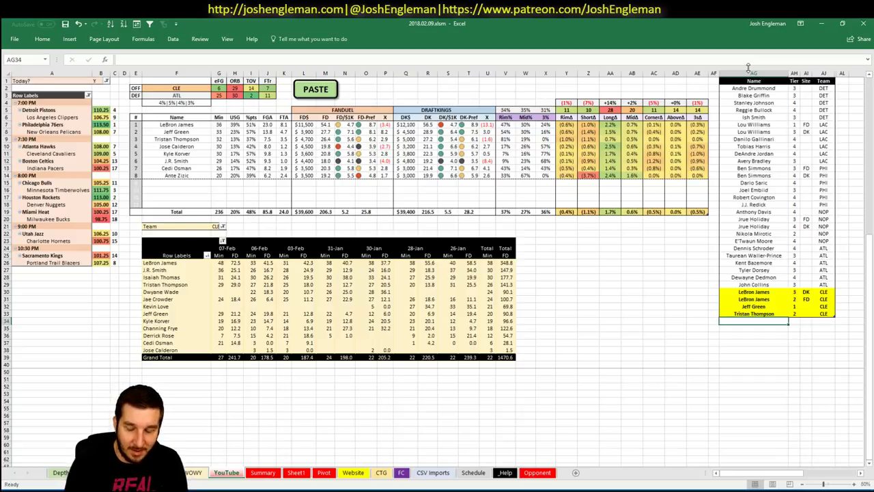
- Add Jose Calderon with tier 2 and site DK to the recommended player list
{"action": "type", "text": "Jose Calderon"}
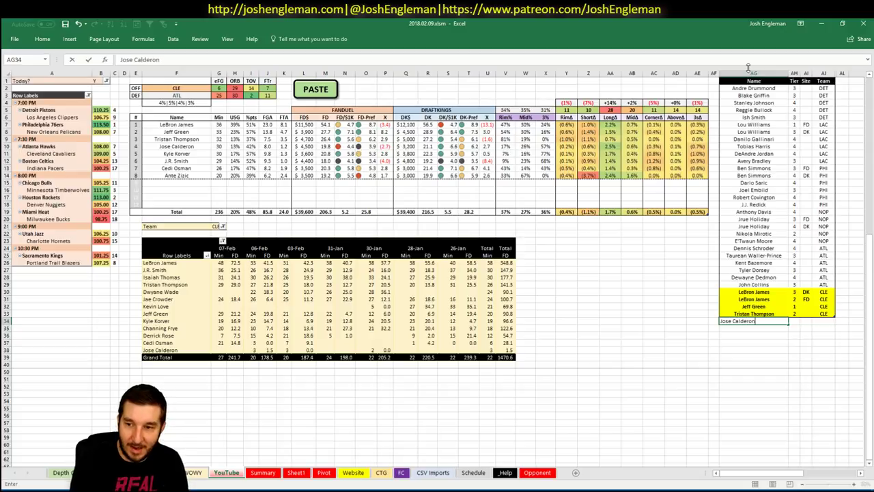
{"action": "key", "text": "Tab"}
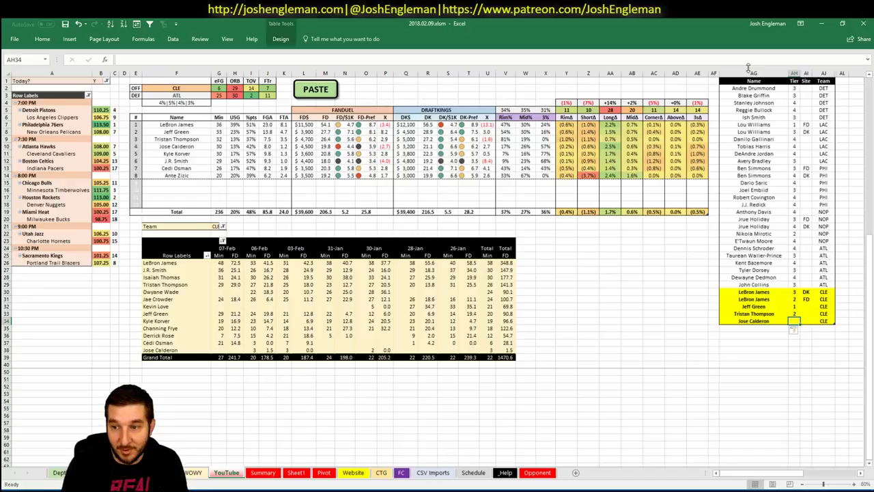
{"action": "type", "text": "2"}
{"action": "key", "text": "Return"}
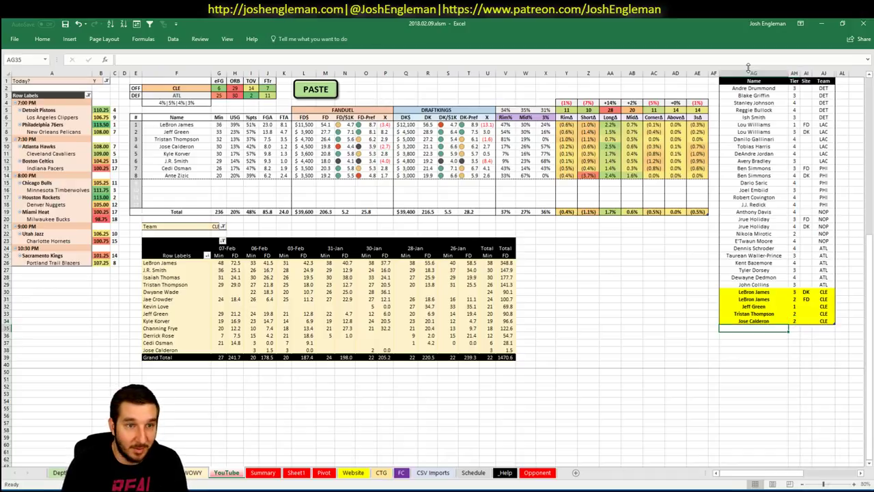
{"action": "key", "text": "Up"}
{"action": "key", "text": "Right"}
{"action": "key", "text": "Right"}
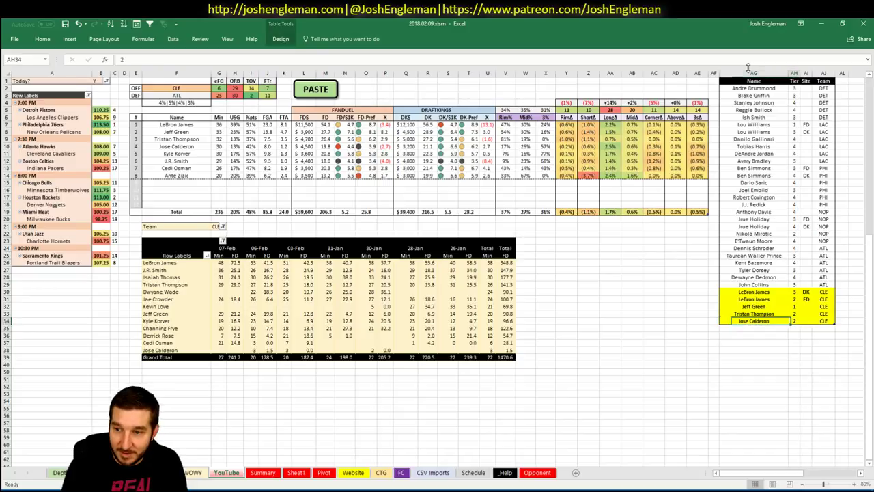
{"action": "type", "text": "DK"}
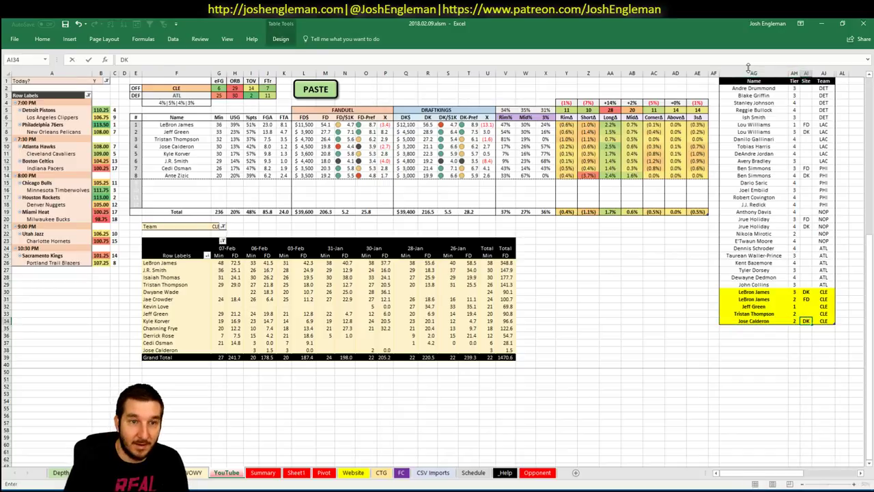
{"action": "key", "text": "Return"}
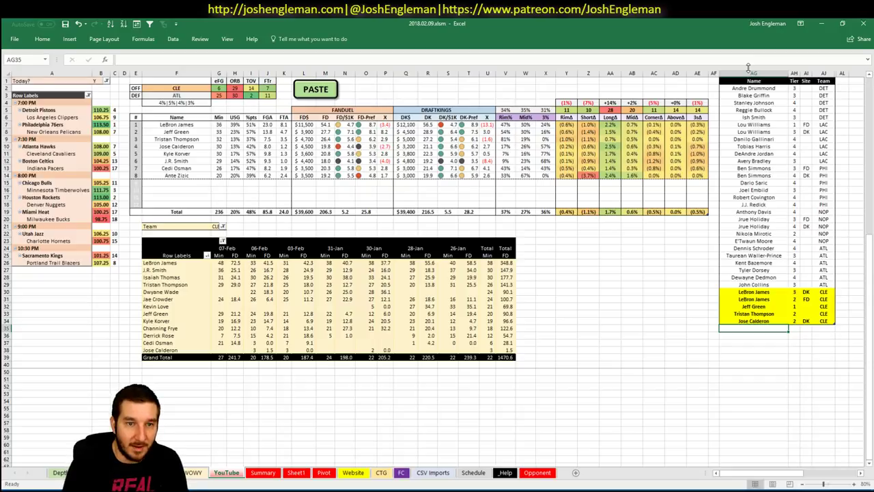
- Add Kyle Korver with tier 3 to the recommended player list
{"action": "type", "text": "Kyle Ko"}
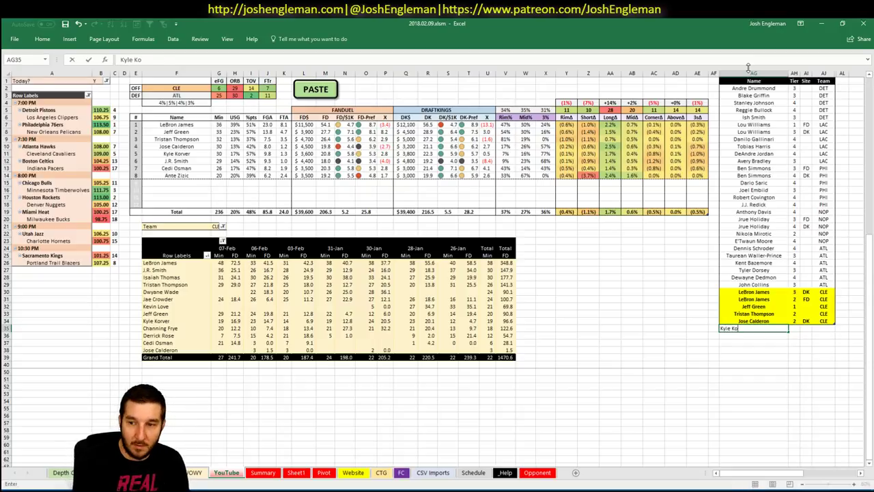
{"action": "type", "text": "rver"}
{"action": "key", "text": "Tab"}
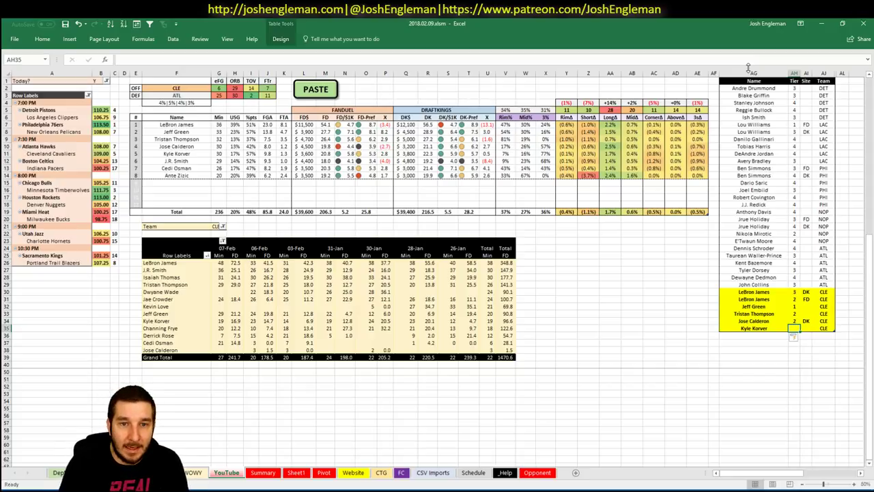
{"action": "type", "text": "2"}
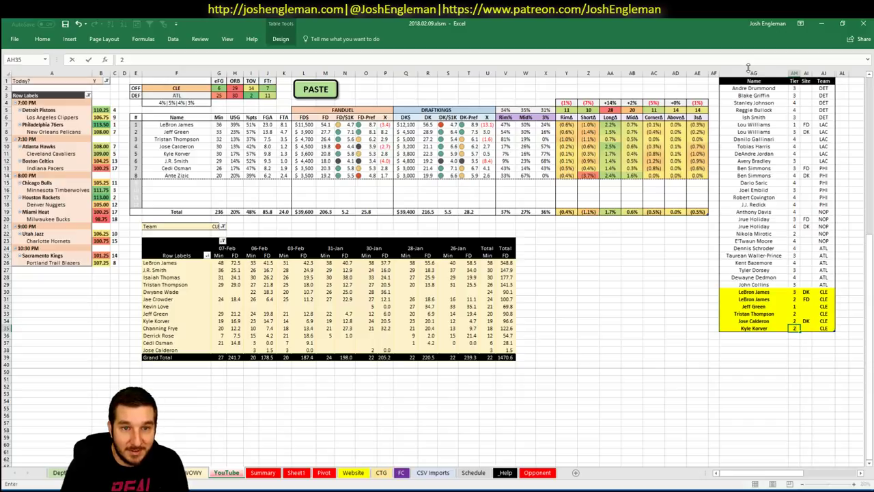
{"action": "key", "text": "Escape"}
{"action": "type", "text": "3"}
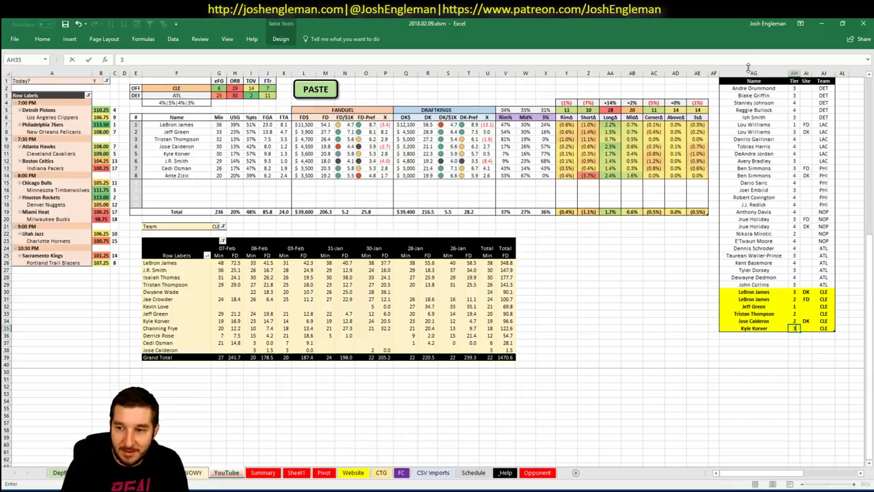
{"action": "key", "text": "Return"}
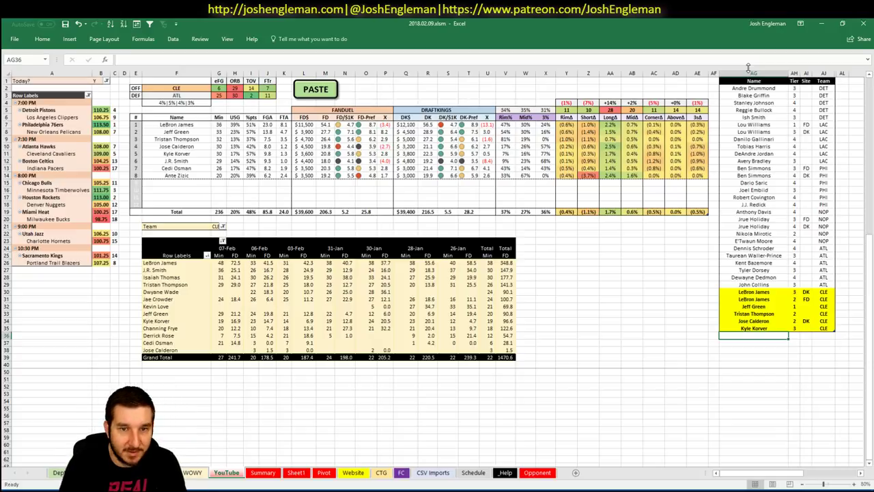
- Add J.R. Smith with tier 4 to the recommended player list
{"action": "type", "text": "J"}
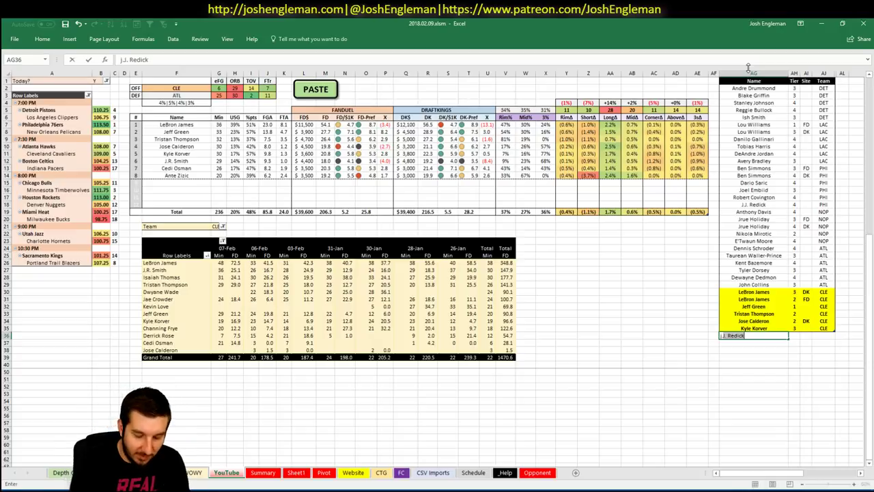
{"action": "type", "text": ".R. Smith"}
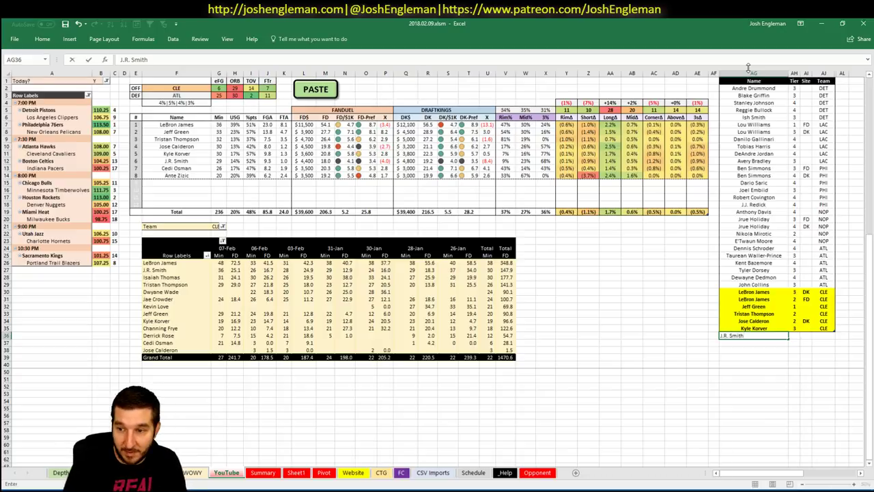
{"action": "key", "text": "Tab"}
{"action": "type", "text": "4"}
{"action": "key", "text": "Return"}
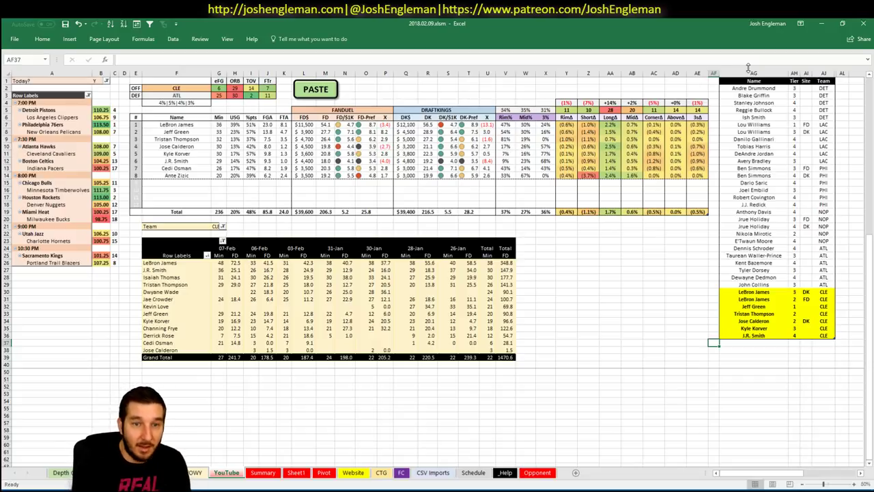
{"action": "type", "text": "Cedi Os"}
{"action": "key", "text": "Escape"}
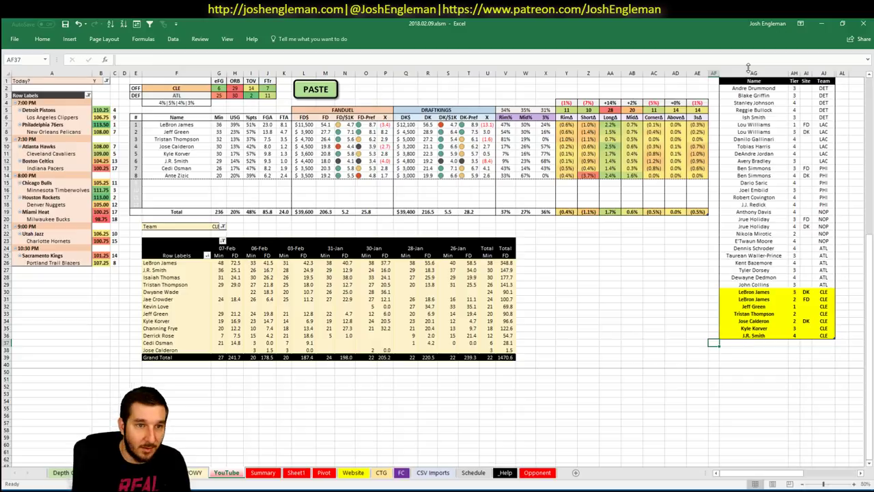
{"action": "type", "text": "Cedi Osman"}
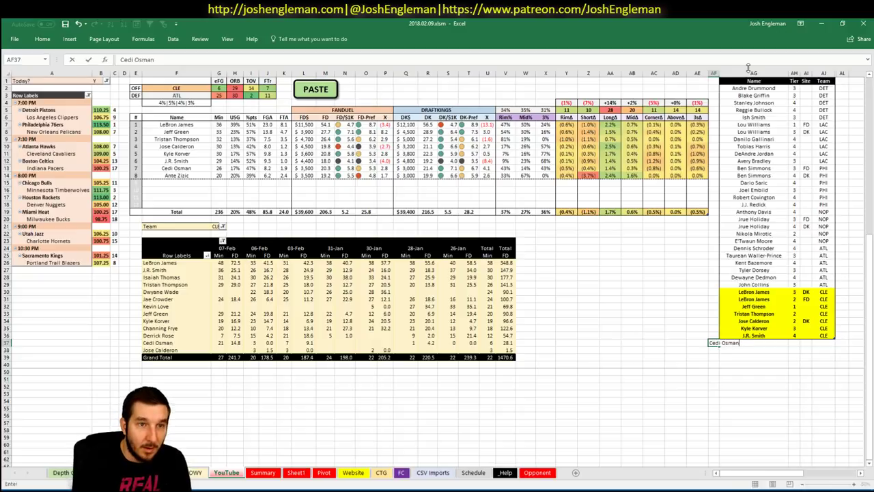
{"action": "key", "text": "Tab"}
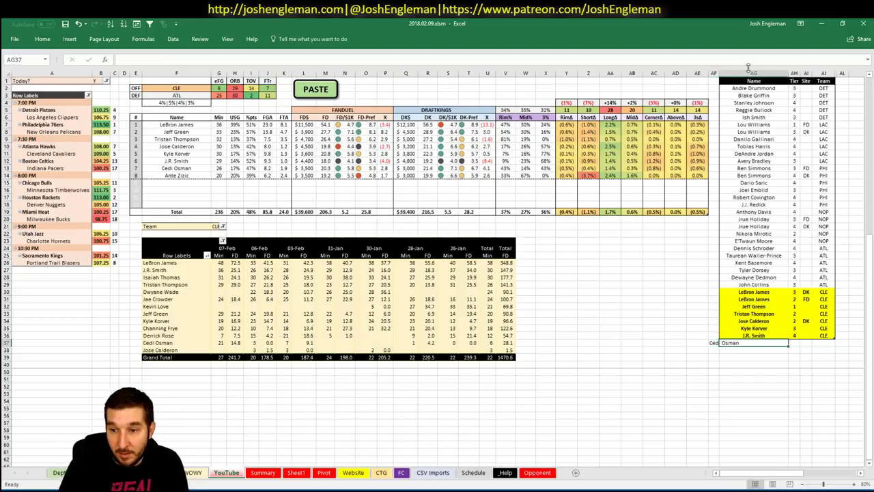
{"action": "key", "text": "Left"}
{"action": "key", "text": "Delete"}
- Add Cedi Osman with tier 3 to the recommended player list
{"action": "key", "text": "Right"}
{"action": "type", "text": "Cedi"}
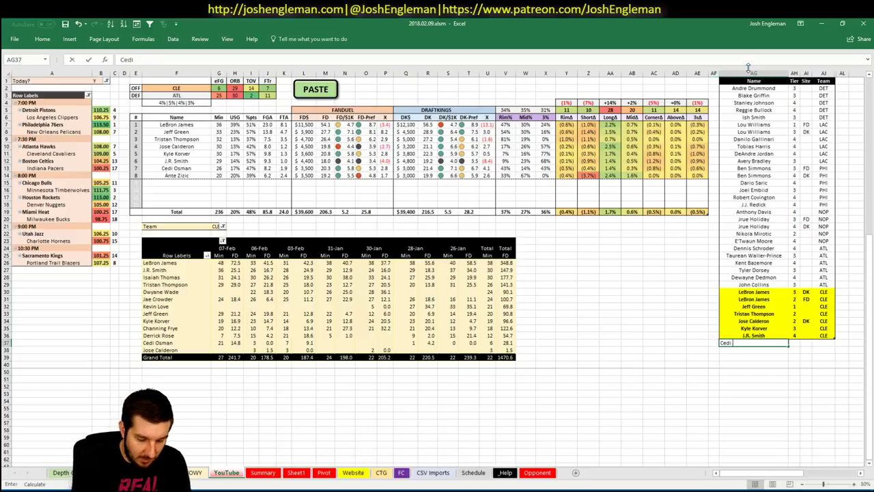
{"action": "type", "text": " Osman"}
{"action": "key", "text": "Tab"}
{"action": "type", "text": "3"}
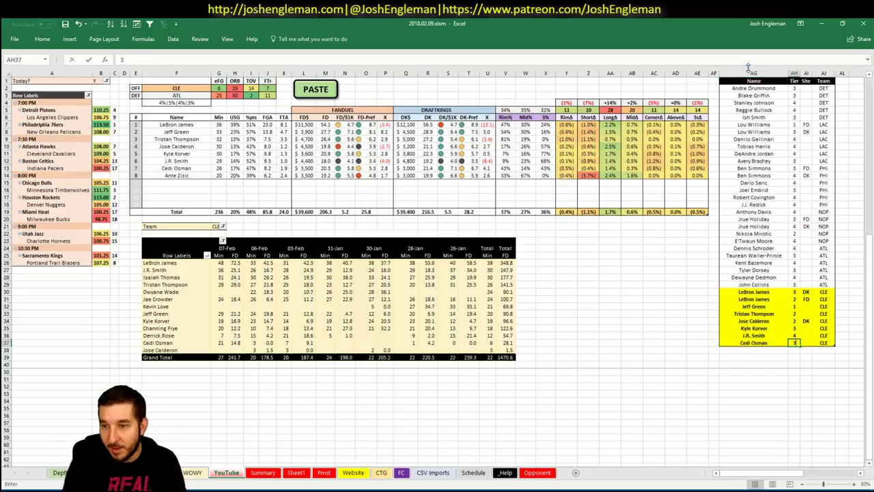
{"action": "key", "text": "Return"}
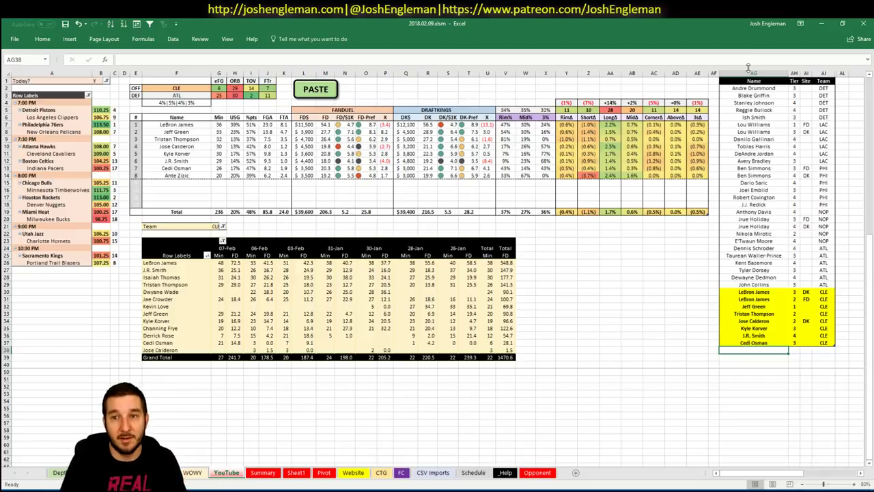
- Switch both the offensive team in the matchup table and the Team filter of the game-log pivot table to BOS
{"action": "left_click", "coordinate": [181, 87]}
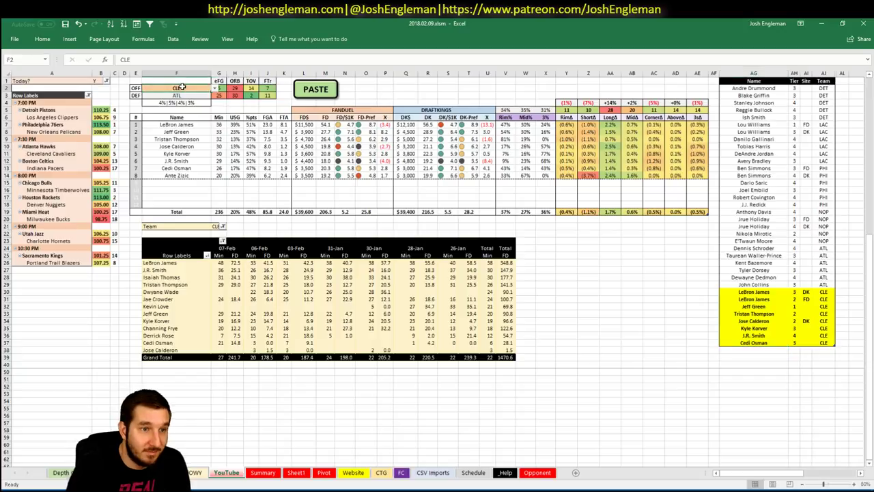
{"action": "type", "text": "BOS"}
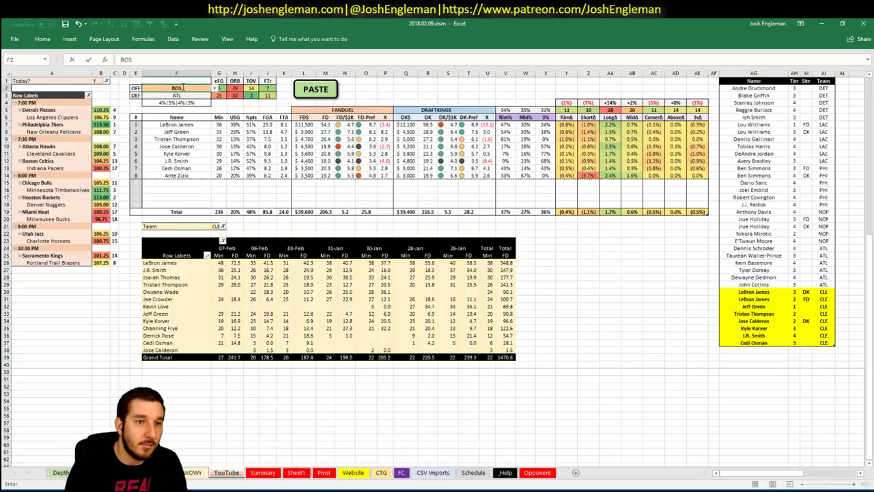
{"action": "key", "text": "Return"}
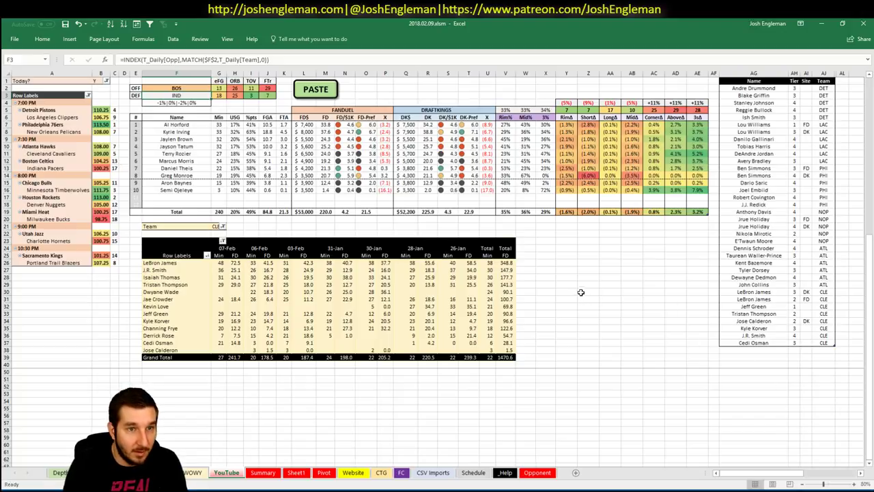
{"action": "left_click", "coordinate": [775, 350]}
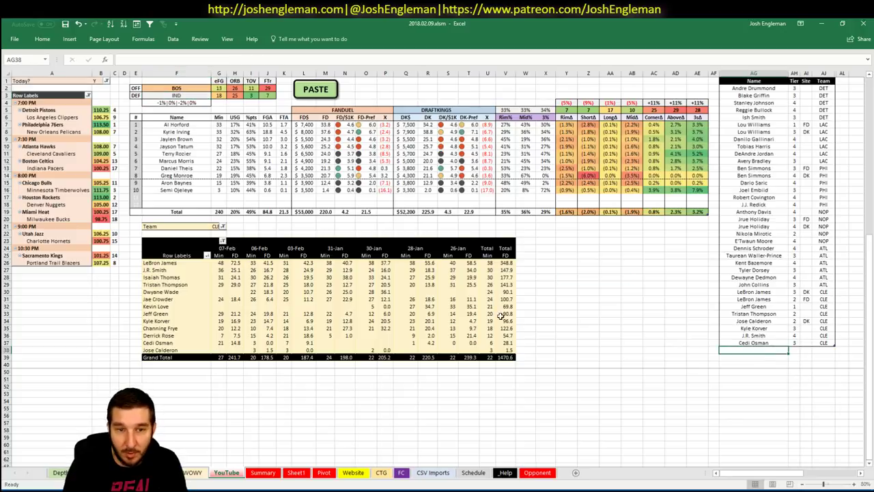
{"action": "left_click", "coordinate": [219, 226]}
{"action": "type", "text": "BOS"}
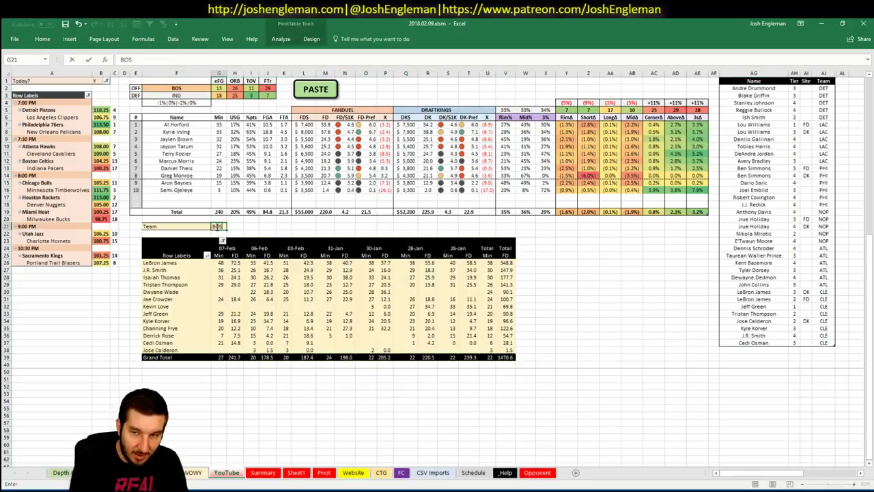
{"action": "left_click", "coordinate": [751, 348]}
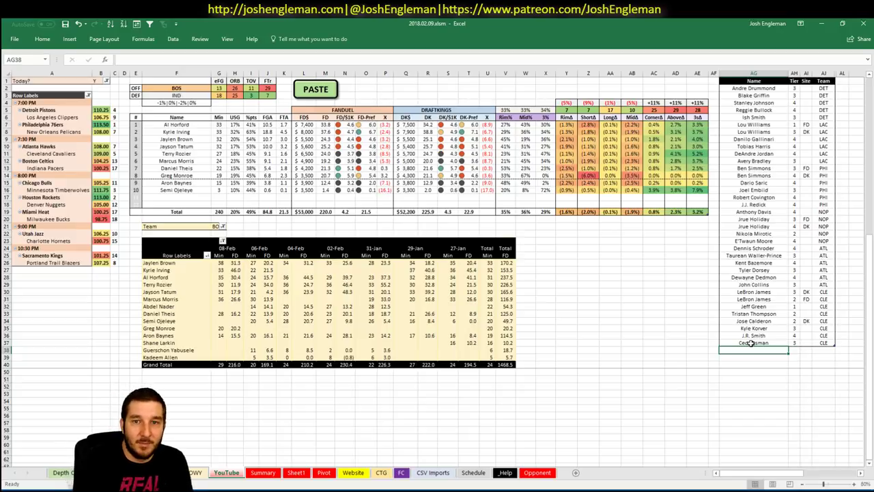
- Add Al Horford with tier 3 to the recommended player list
{"action": "type", "text": "Al"}
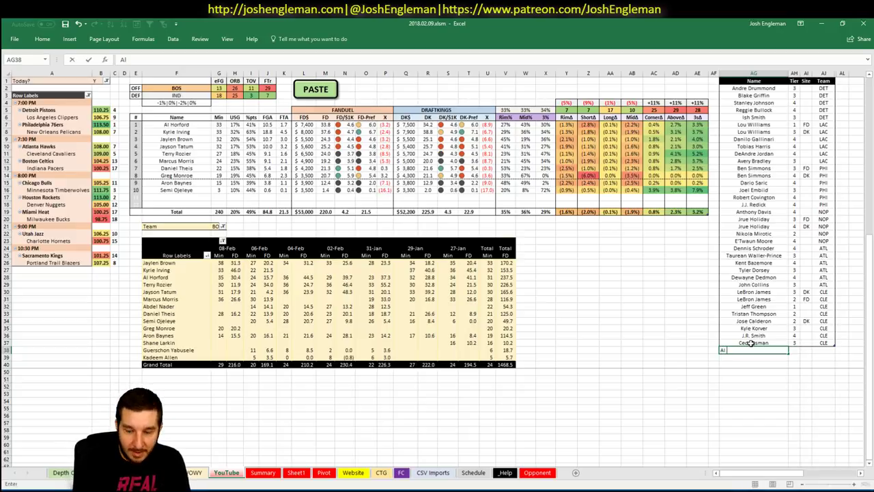
{"action": "type", "text": " Horford"}
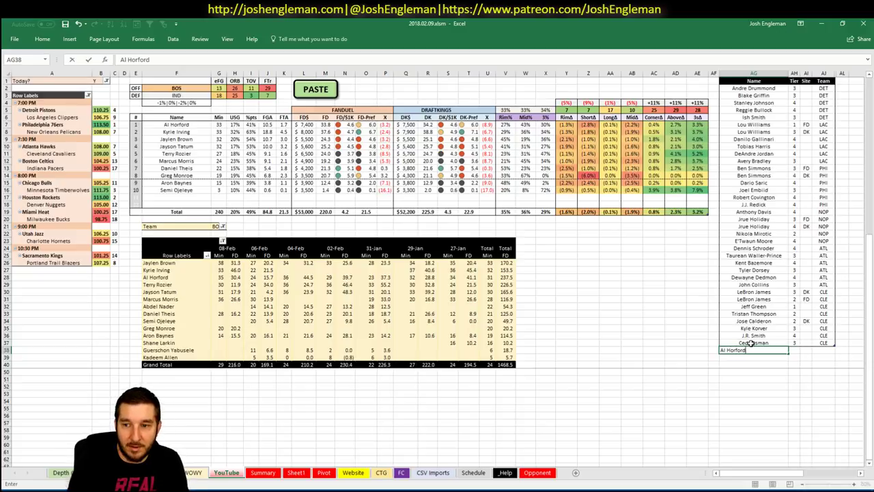
{"action": "key", "text": "Tab"}
{"action": "type", "text": "3"}
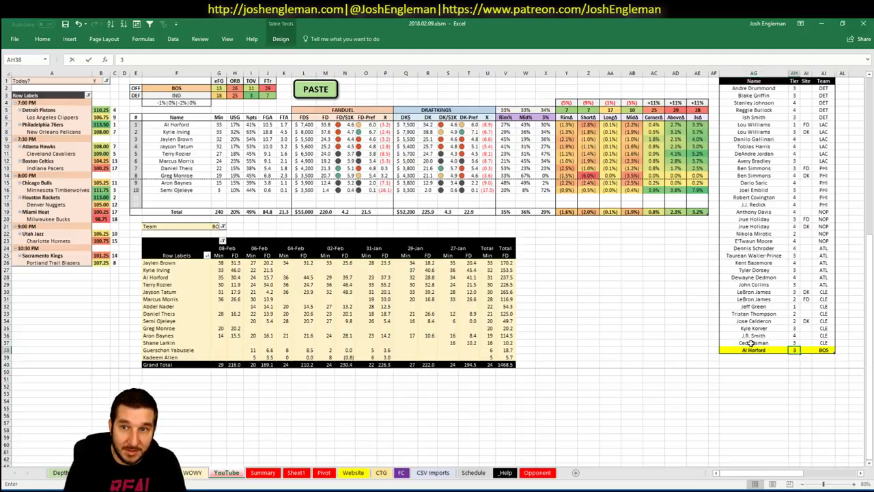
{"action": "key", "text": "Return"}
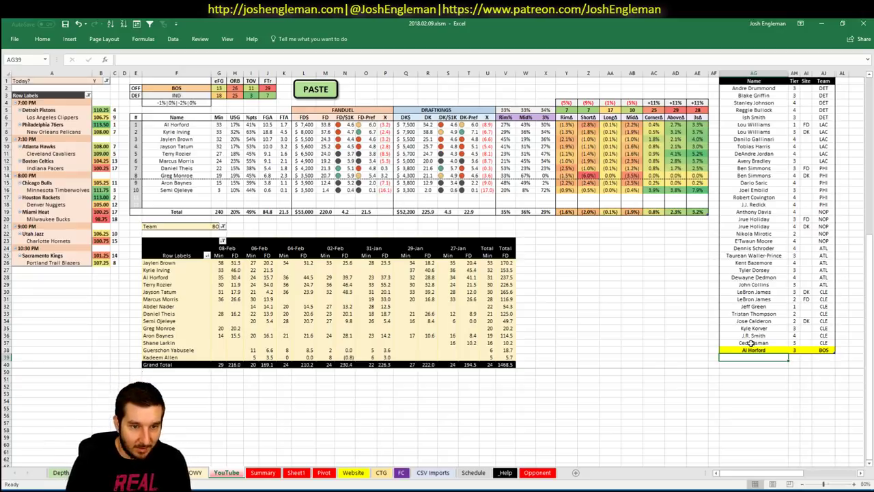
- Add Kyrie Irving with tier 3 to the recommended player list
{"action": "type", "text": "Kyrie"}
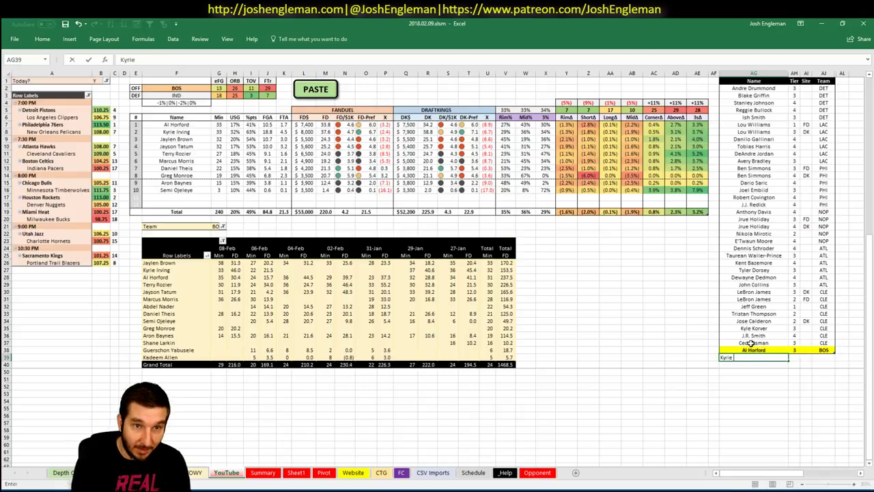
{"action": "type", "text": " Irving"}
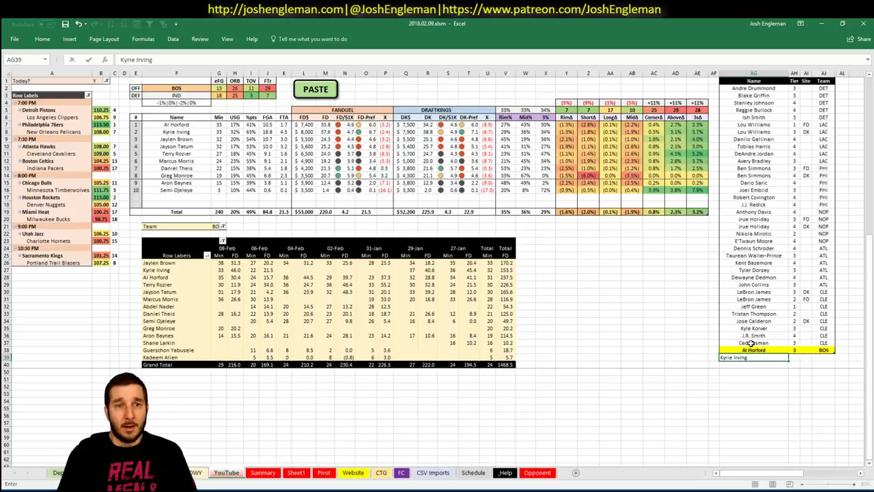
{"action": "key", "text": "Tab"}
{"action": "type", "text": "3"}
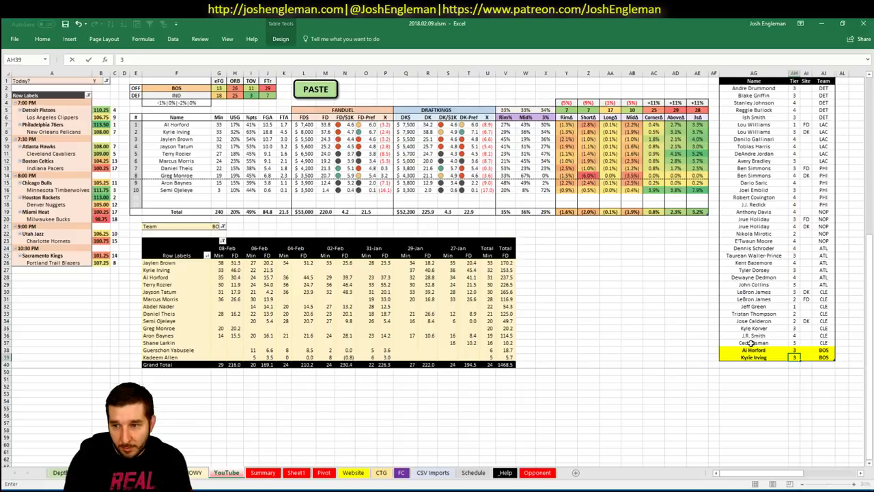
{"action": "key", "text": "Return"}
- Add Jaylen Brown and Jayson Tatum to the recommended player list, both with tier 4
{"action": "scroll", "coordinate": [633, 364], "scroll_direction": "down", "scroll_amount": 20}
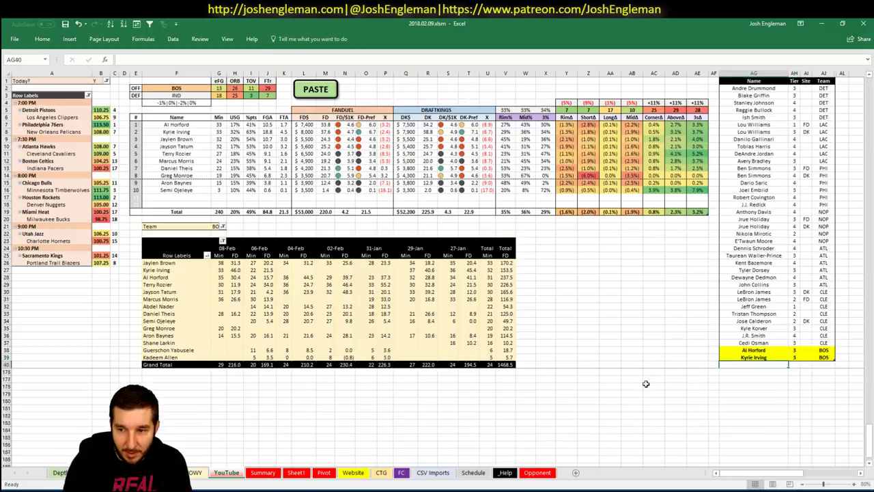
{"action": "scroll", "coordinate": [645, 384], "scroll_direction": "up", "scroll_amount": 20}
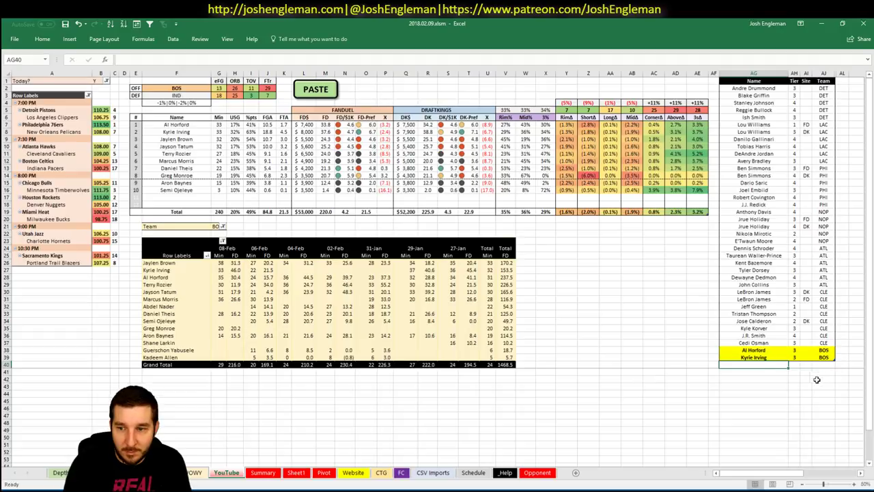
{"action": "type", "text": "Jays"}
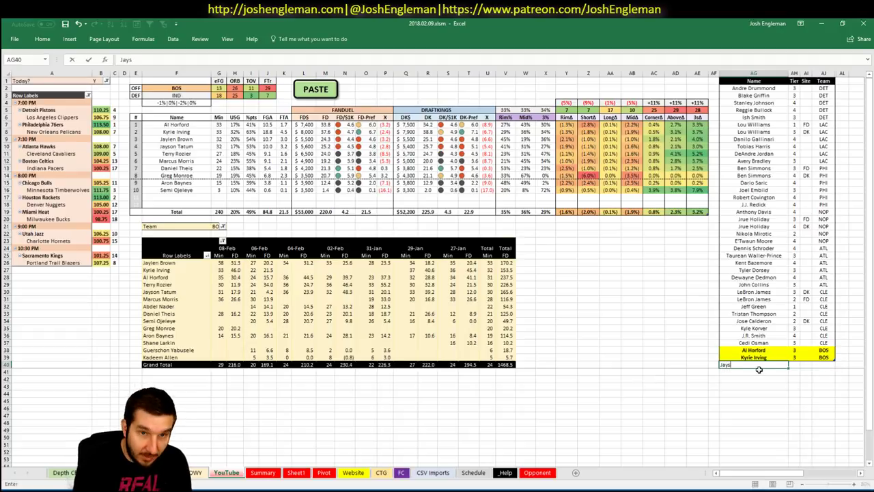
{"action": "key", "text": "BackSpace"}
{"action": "type", "text": "le"}
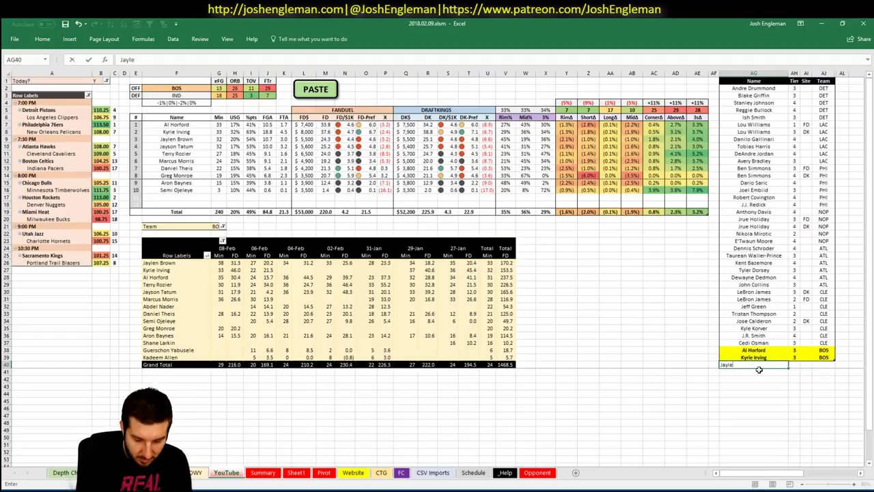
{"action": "type", "text": "n Brown"}
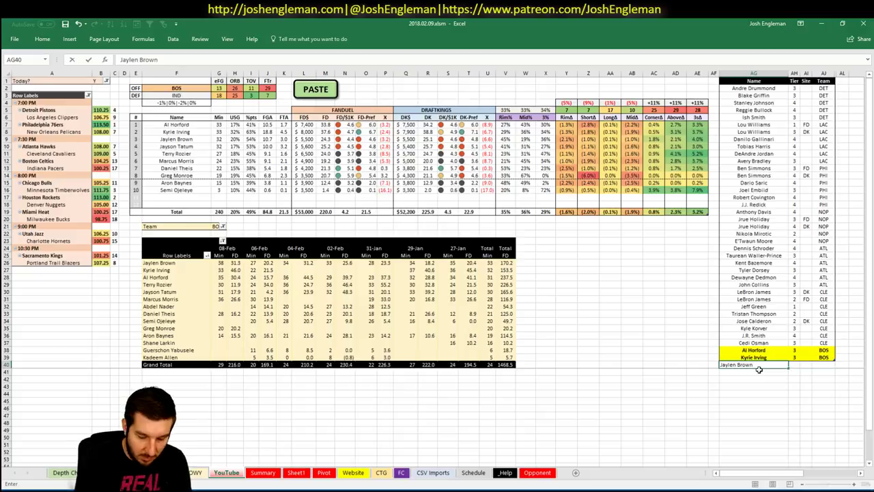
{"action": "key", "text": "Return"}
{"action": "type", "text": "Jayson Tatum"}
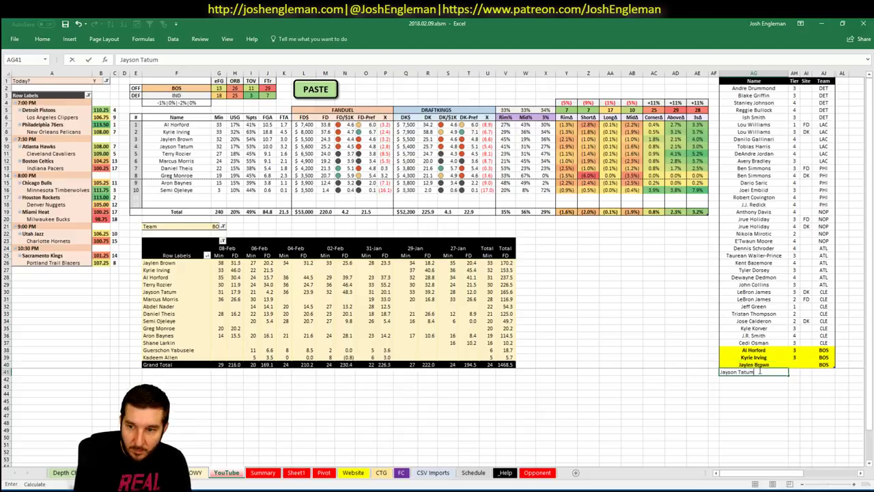
{"action": "key", "text": "Tab"}
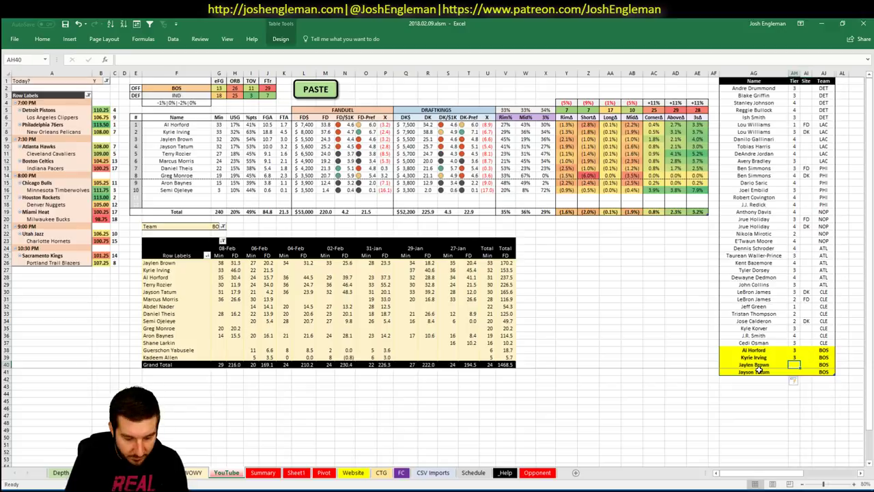
{"action": "type", "text": "4"}
{"action": "key", "text": "Down"}
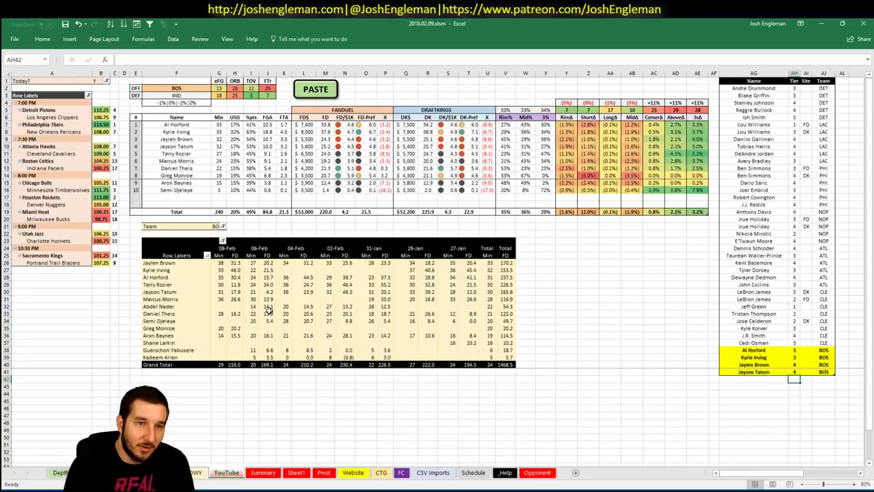
- Switch both the offensive team in the matchup table and the Team filter of the game-log pivot table to IND
{"action": "left_click", "coordinate": [177, 89]}
{"action": "type", "text": "IND"}
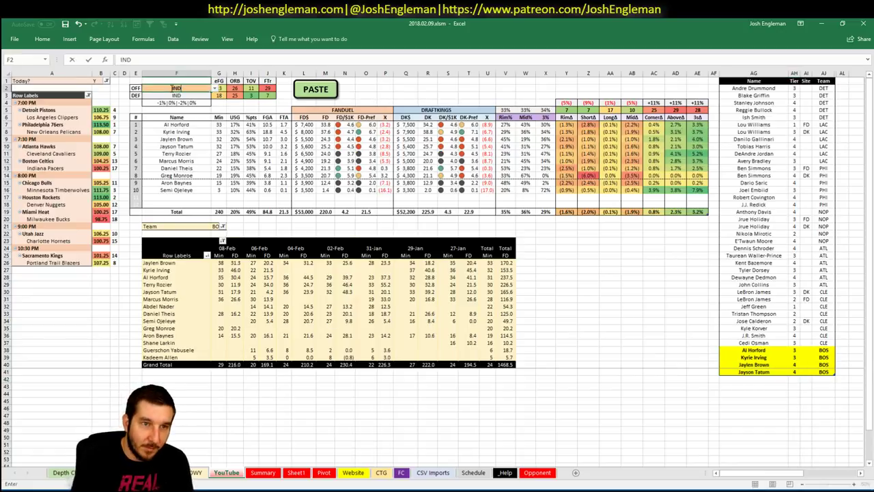
{"action": "key", "text": "Return"}
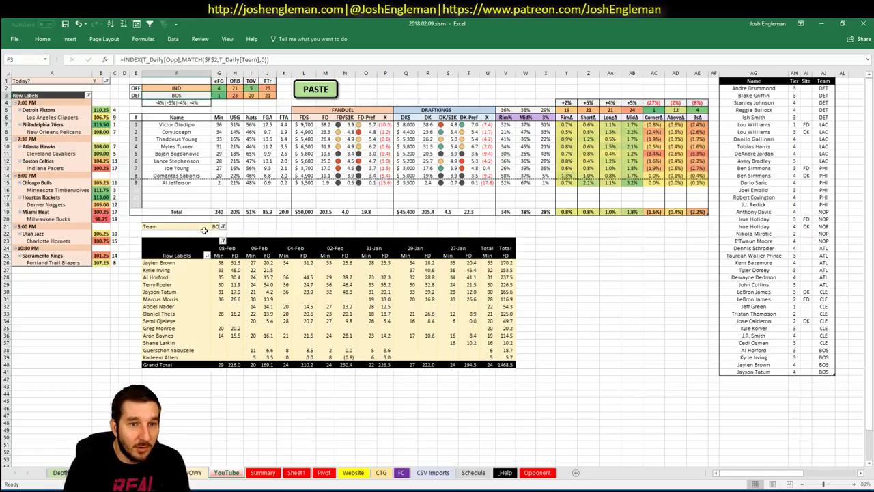
{"action": "left_click", "coordinate": [216, 227]}
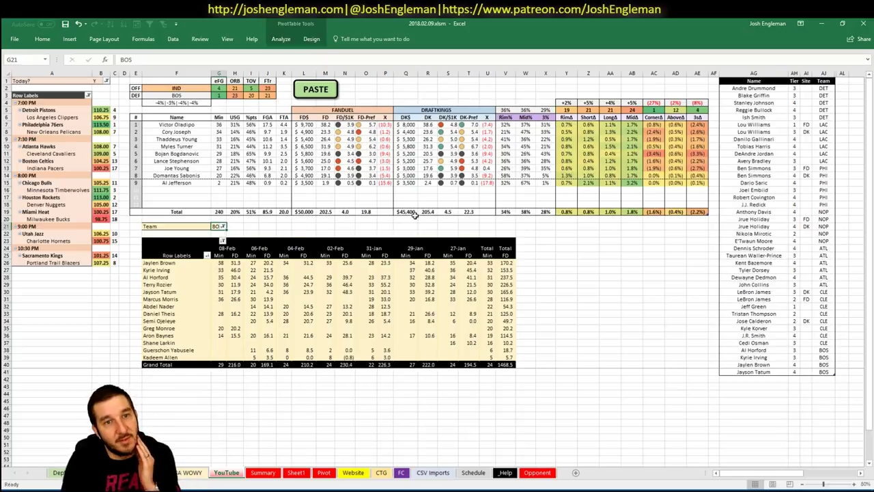
{"action": "type", "text": "IND"}
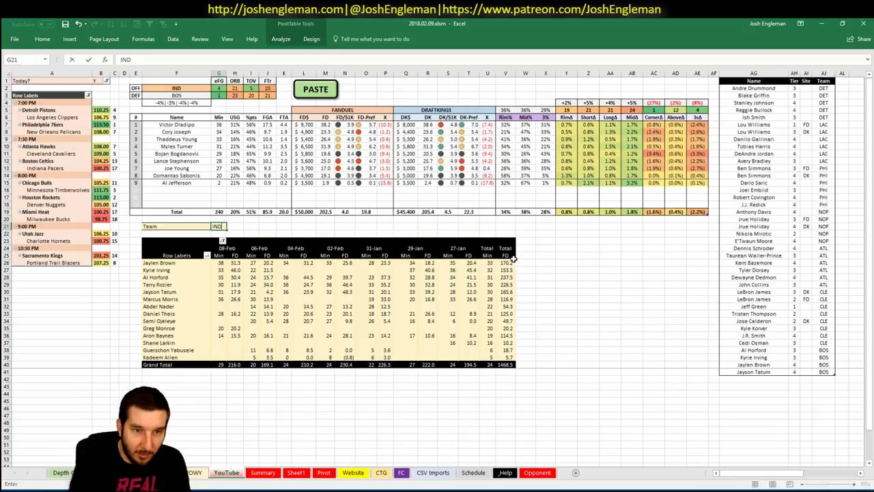
{"action": "key", "text": "Return"}
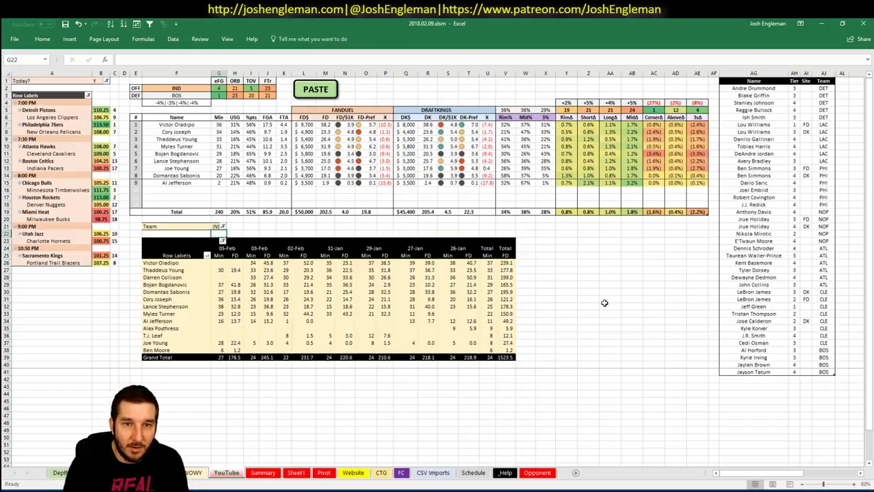
- Select the first empty Name cell below Jayson Tatum in the recommended player list
{"action": "left_click", "coordinate": [756, 378]}
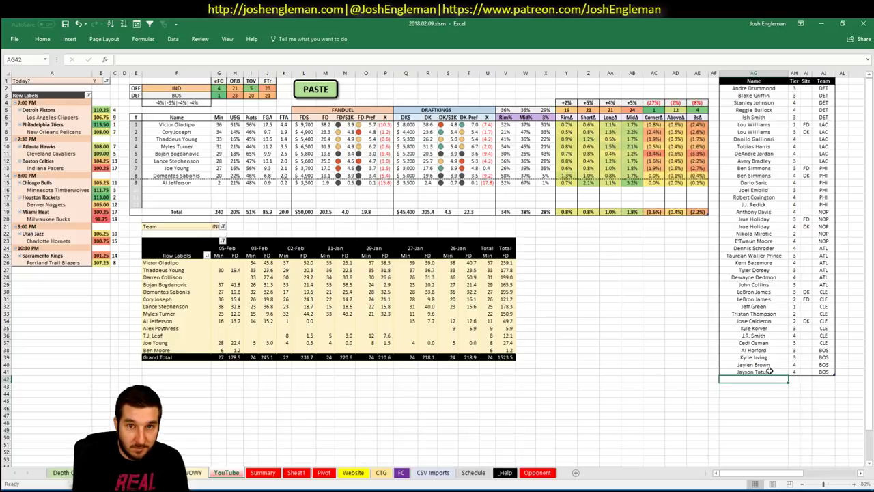
- Add Victor Oladipo in the first empty row of the player tier table with tier 3 and site DK
{"action": "type", "text": "Victor O"}
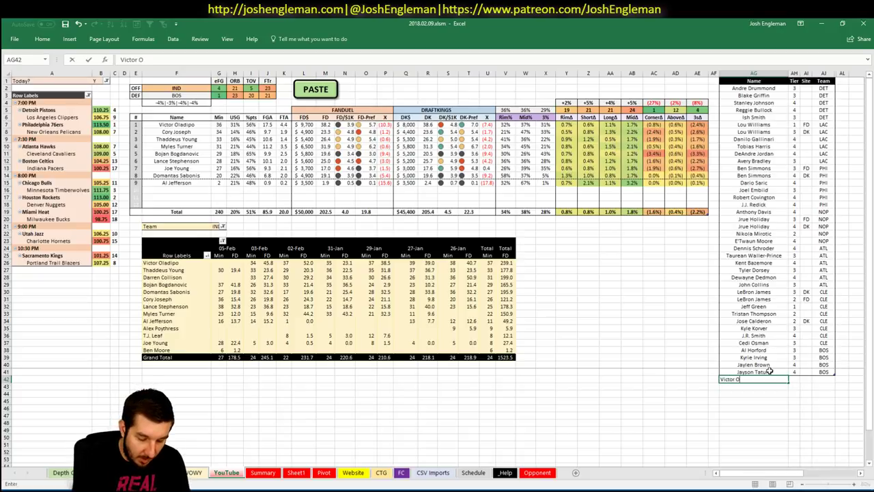
{"action": "type", "text": "ladipo"}
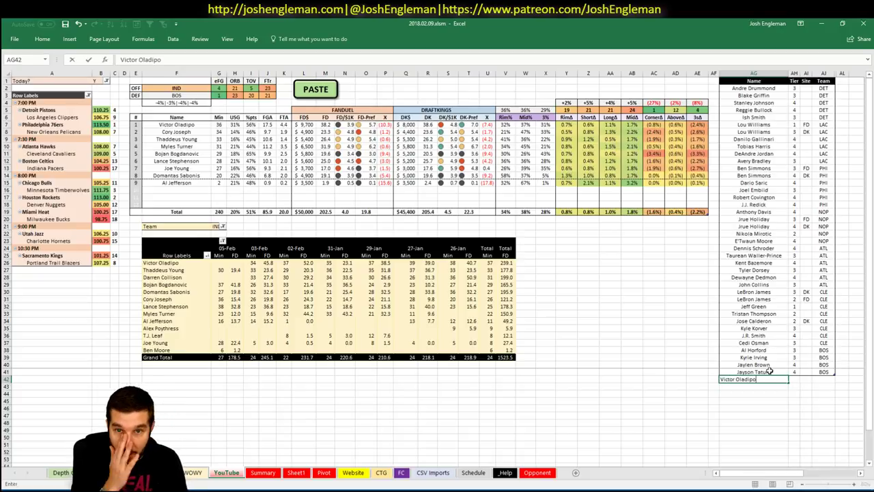
{"action": "key", "text": "Tab"}
{"action": "type", "text": "3"}
{"action": "key", "text": "Tab"}
{"action": "type", "text": "DK"}
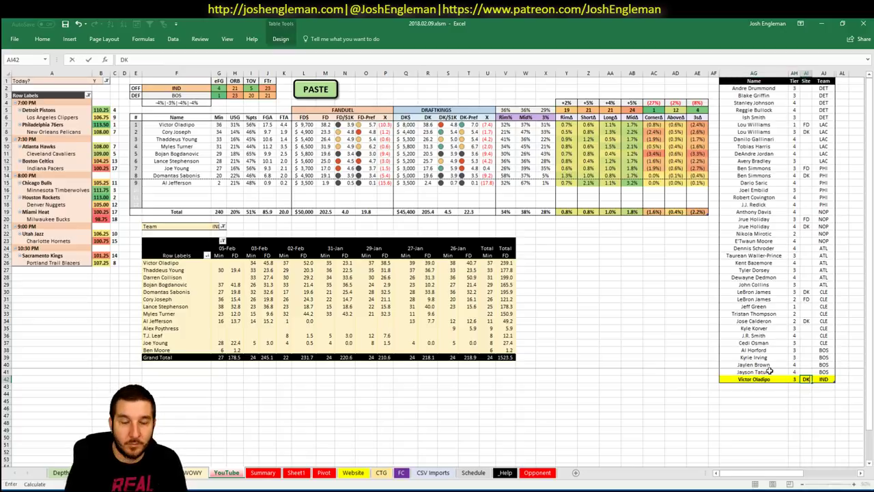
{"action": "key", "text": "Return"}
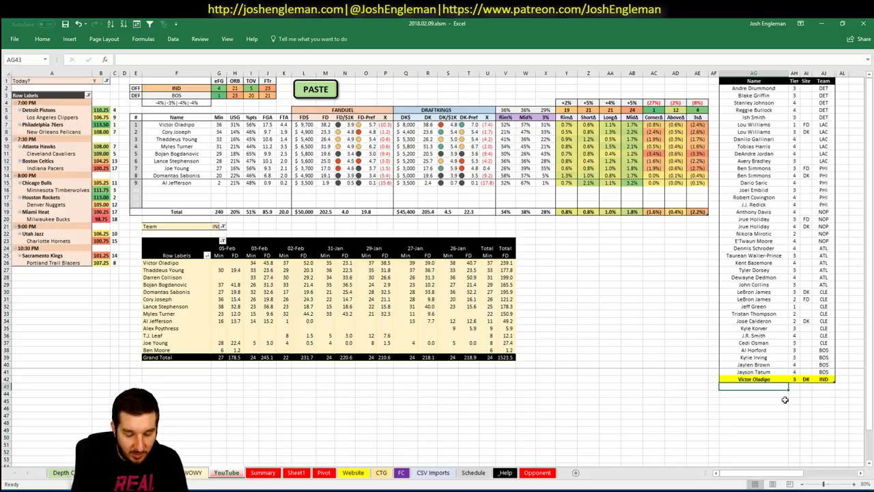
- Add Cory Joseph and Thaddeus Young as new rows of the player tier table, both with tier 4
{"action": "type", "text": "Cory Joseph"}
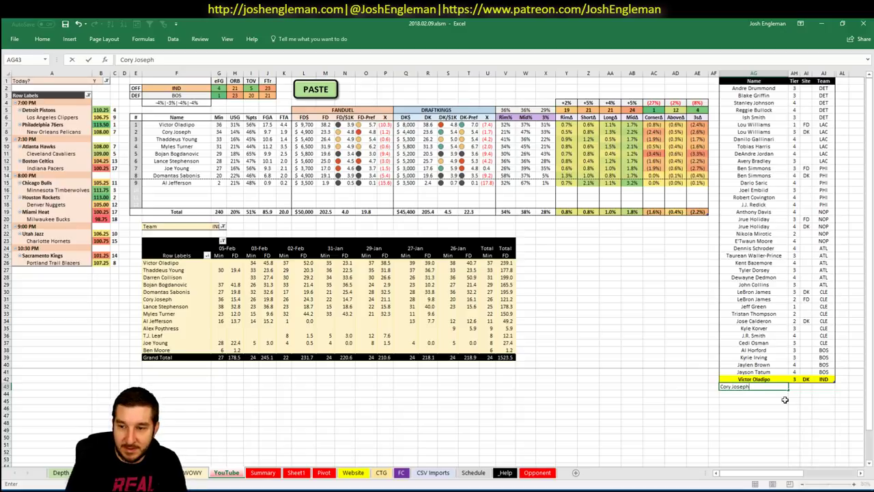
{"action": "key", "text": "Return"}
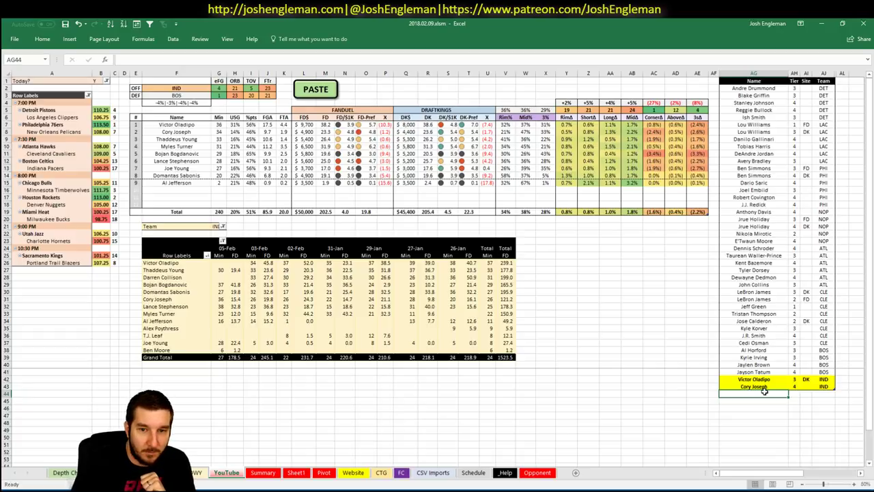
{"action": "type", "text": "T"}
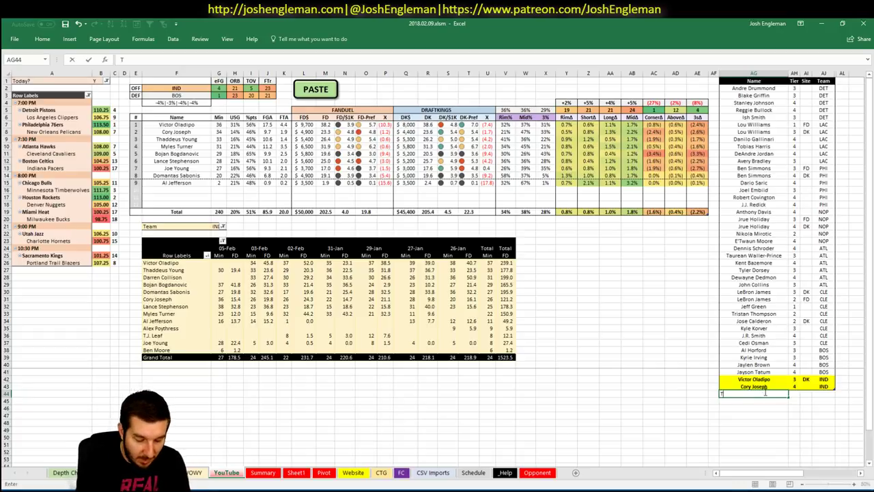
{"action": "type", "text": "haddeus Young"}
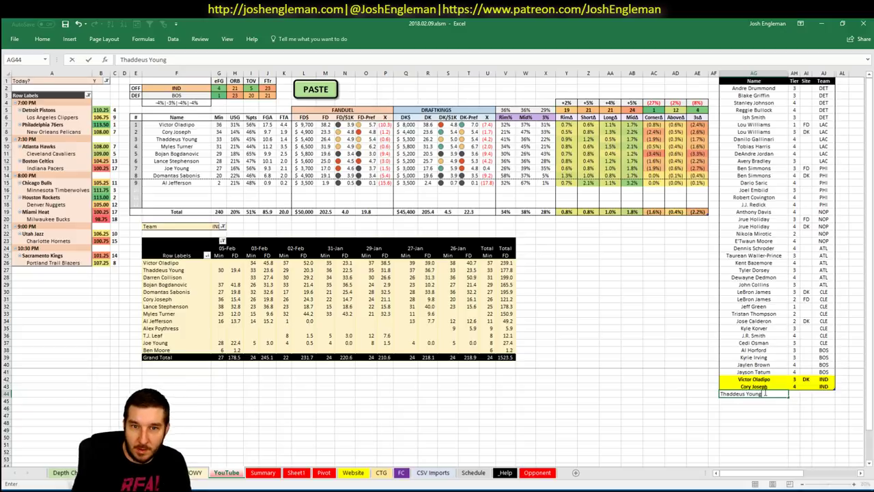
{"action": "key", "text": "Tab"}
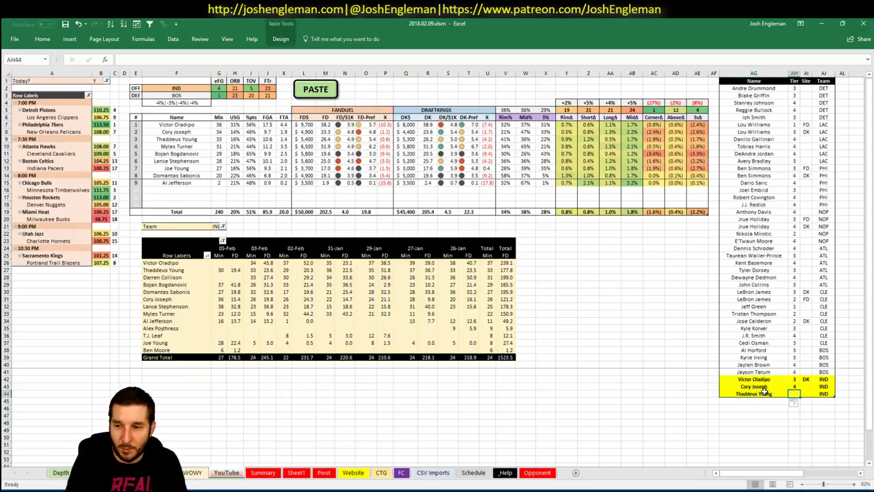
{"action": "type", "text": "4"}
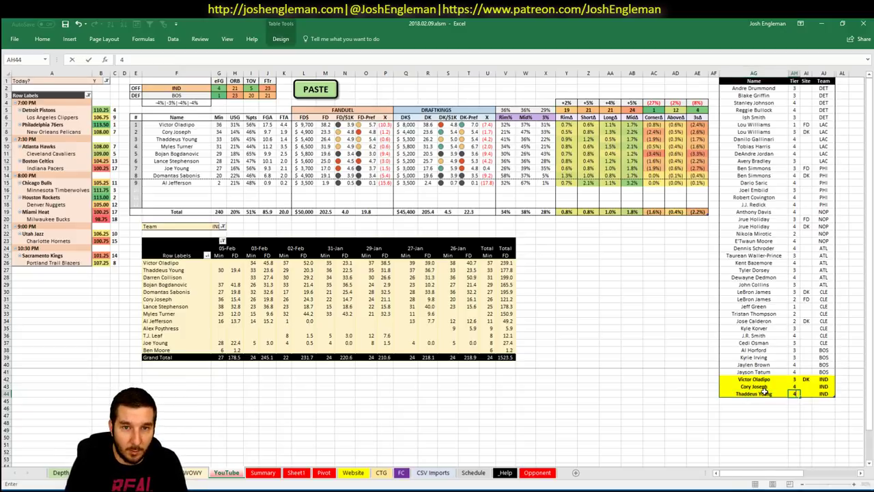
{"action": "key", "text": "Return"}
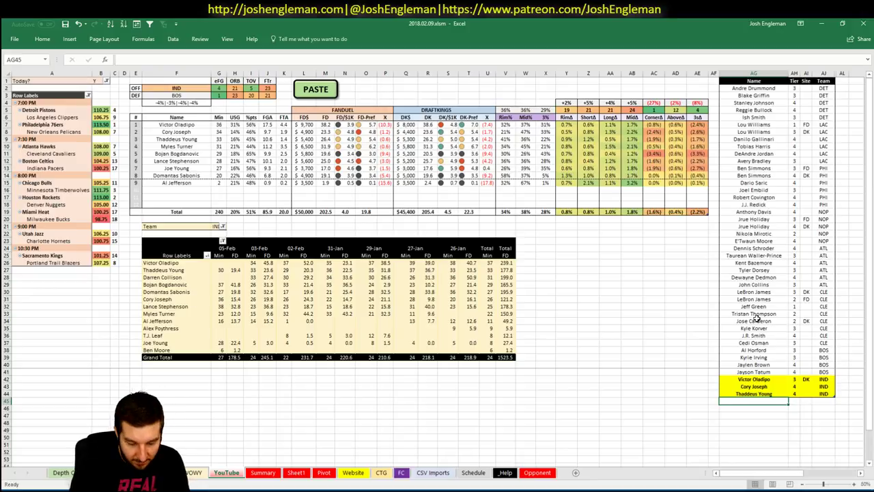
- Add Myles Turner to the player tier table with tier 3
{"action": "type", "text": "Myles Turner"}
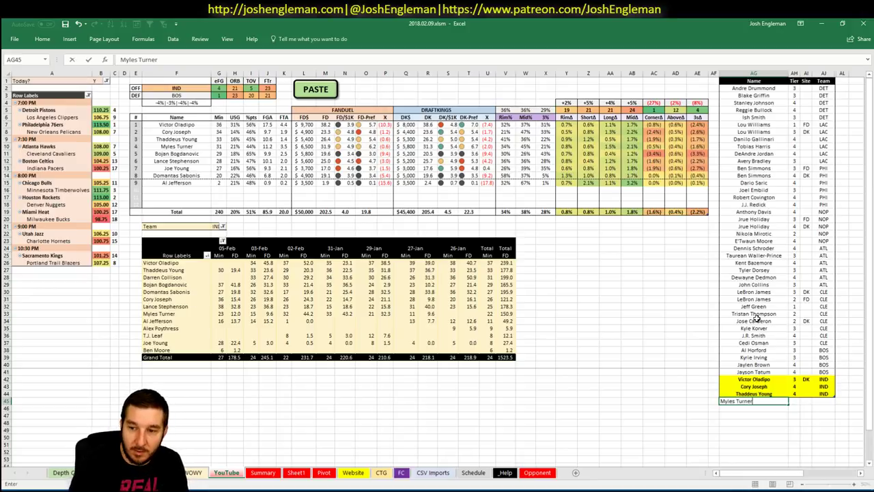
{"action": "key", "text": "Tab"}
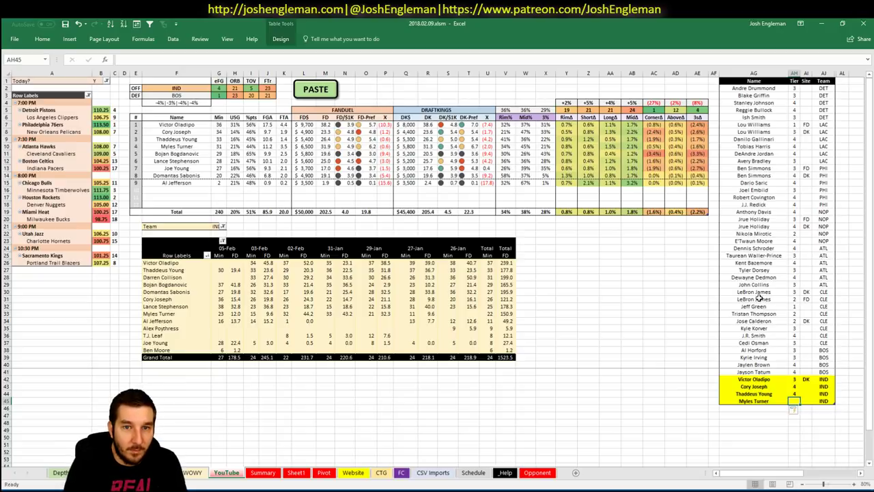
{"action": "type", "text": "3"}
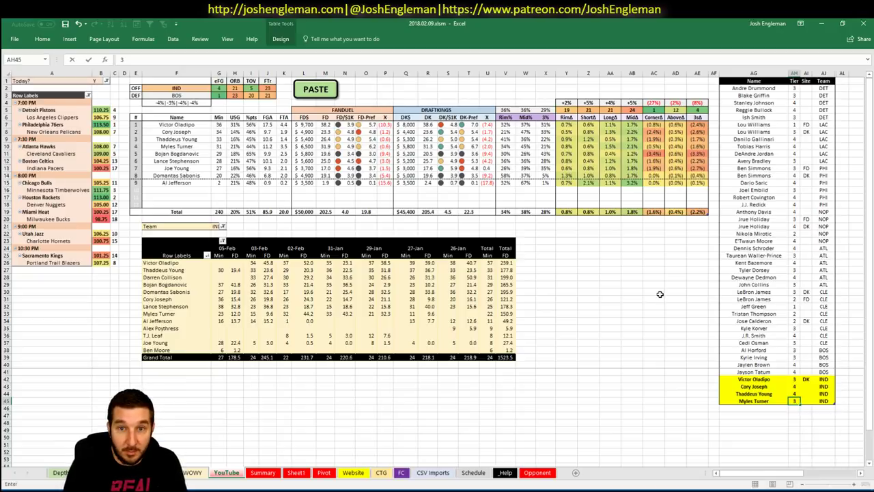
{"action": "key", "text": "Tab"}
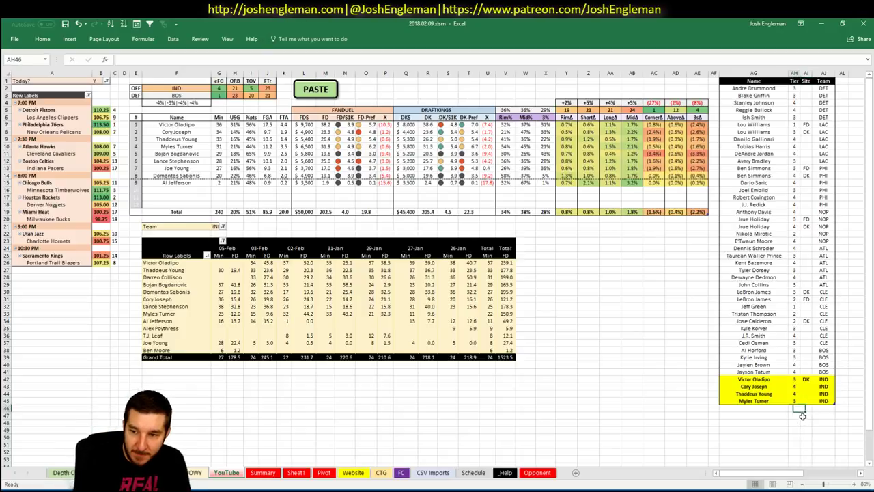
- Add Lance Stephenson in the row below Myles Turner with tier 4
{"action": "key", "text": "Down"}
{"action": "key", "text": "Left"}
{"action": "key", "text": "Left"}
{"action": "type", "text": "Lance S"}
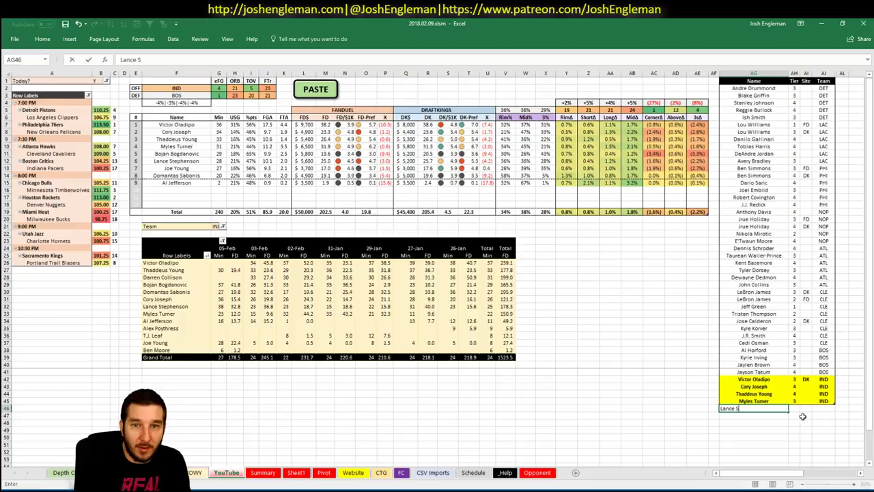
{"action": "type", "text": "tephe"}
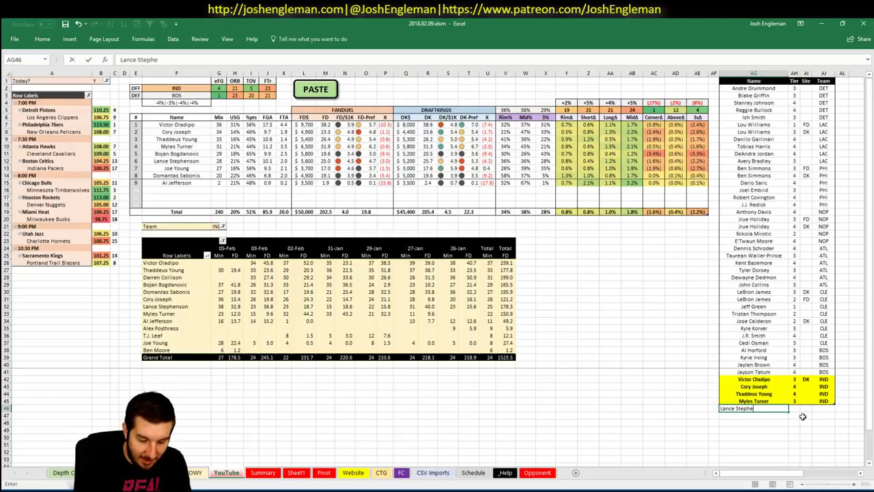
{"action": "type", "text": "nson"}
{"action": "key", "text": "Return"}
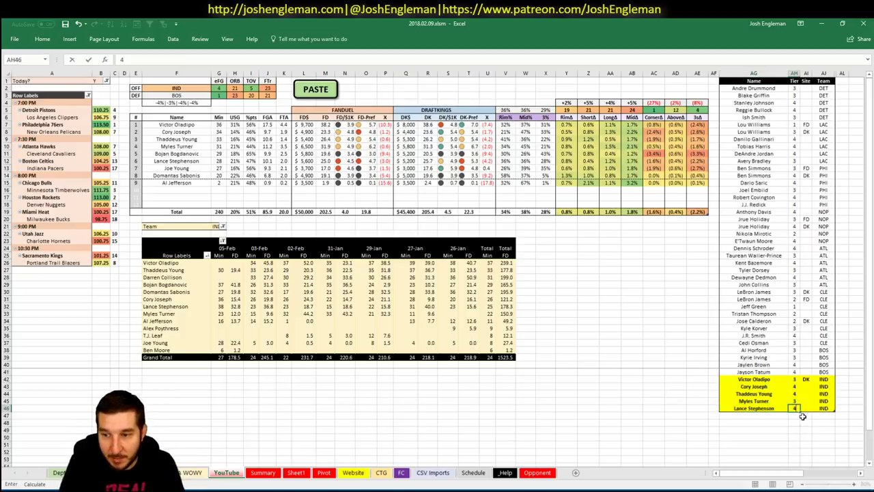
- Set the OFF team of the matchup table to CHI
{"action": "left_click", "coordinate": [185, 87]}
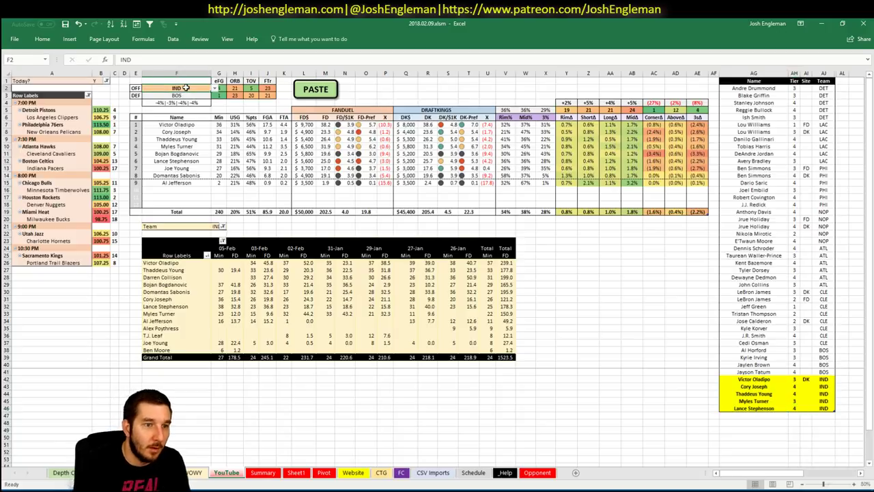
{"action": "type", "text": "CHI"}
{"action": "key", "text": "Return"}
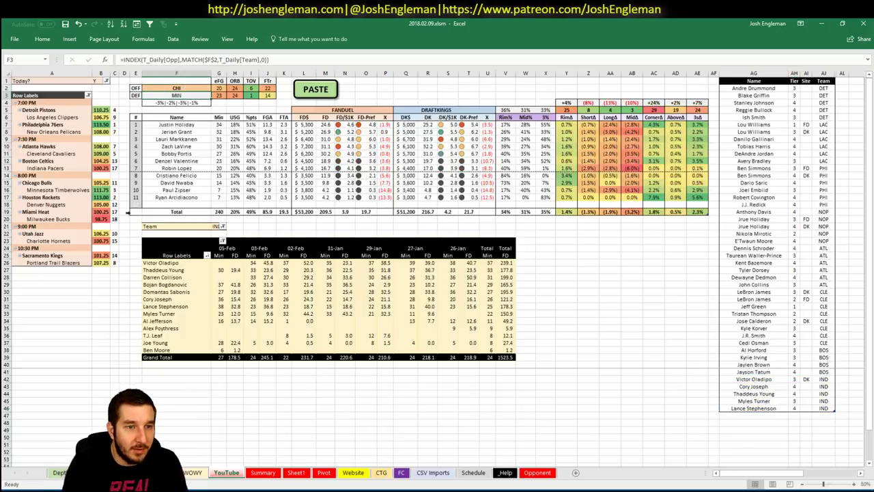
{"action": "left_click", "coordinate": [123, 191]}
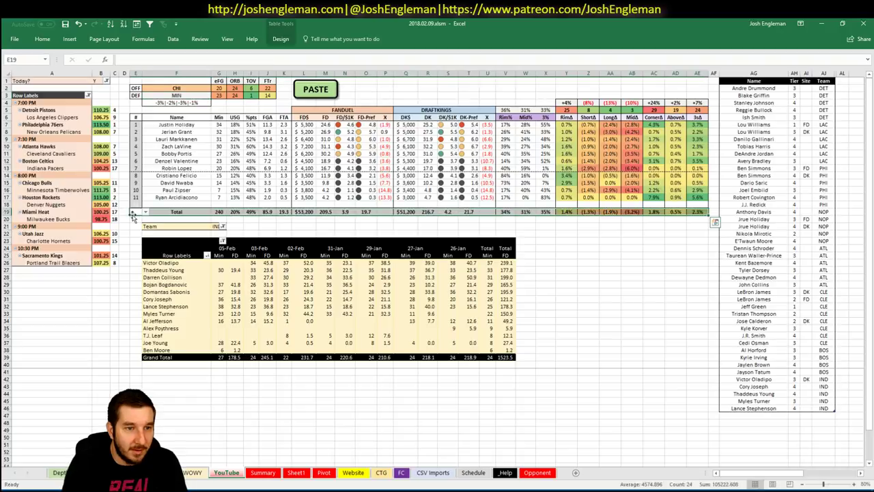
{"action": "left_click", "coordinate": [123, 183]}
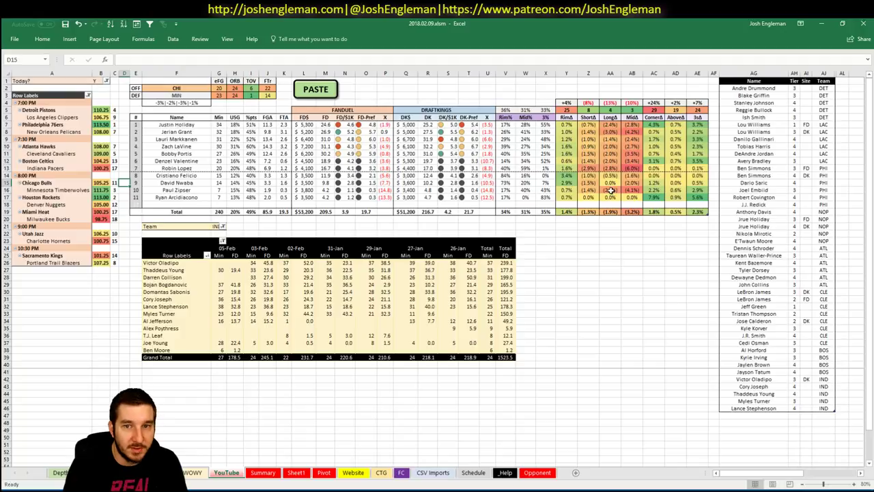
{"action": "left_click", "coordinate": [572, 294]}
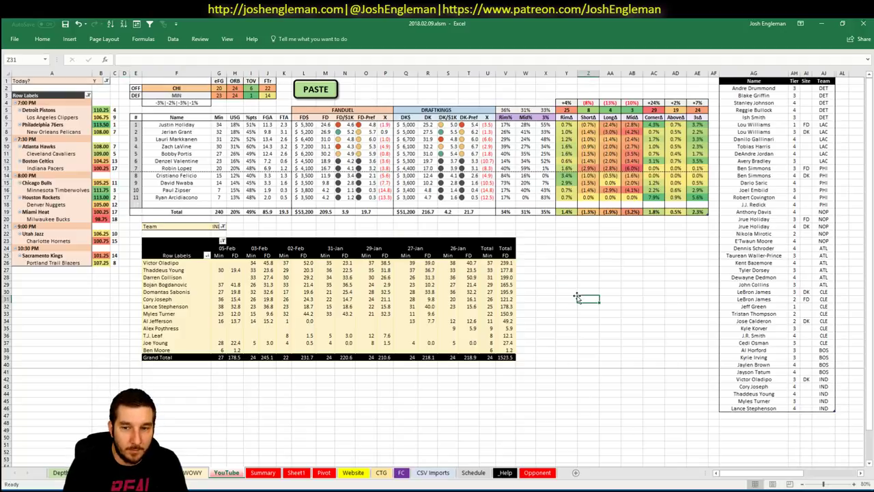
{"action": "left_click", "coordinate": [551, 292]}
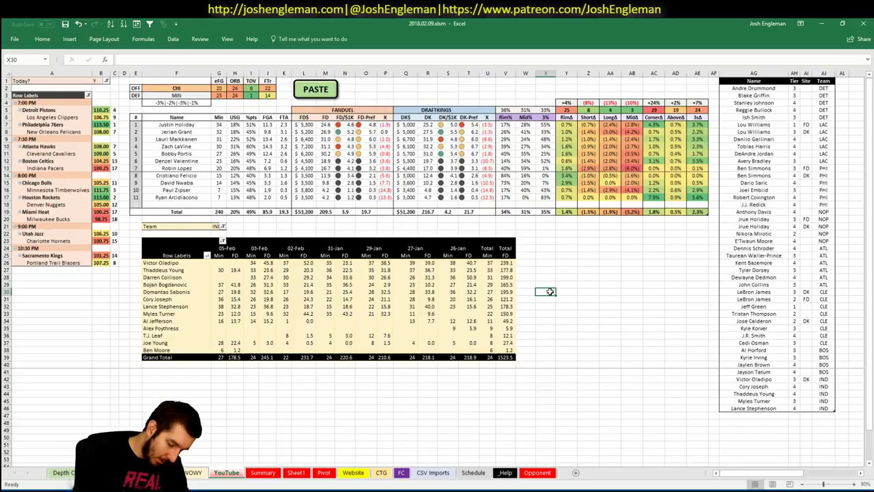
- Set the Team filter of the recent-games pivot table to CHI
{"action": "left_click", "coordinate": [217, 226]}
{"action": "type", "text": "CHI"}
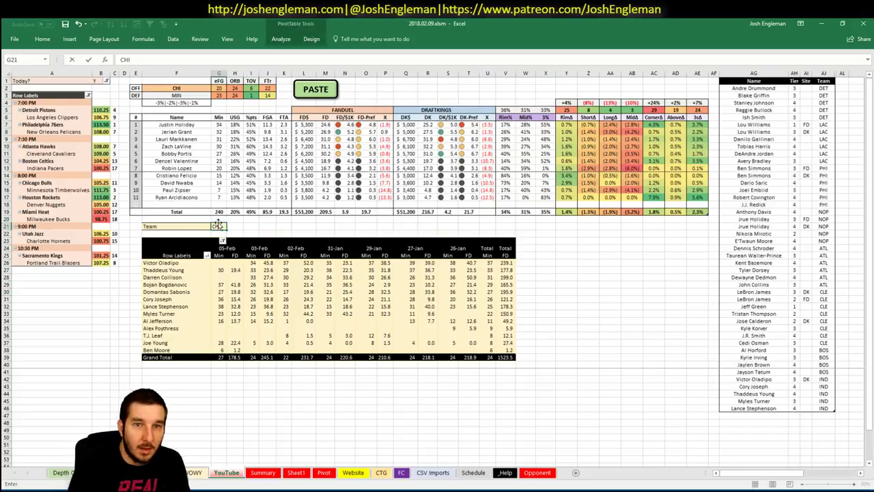
{"action": "key", "text": "Return"}
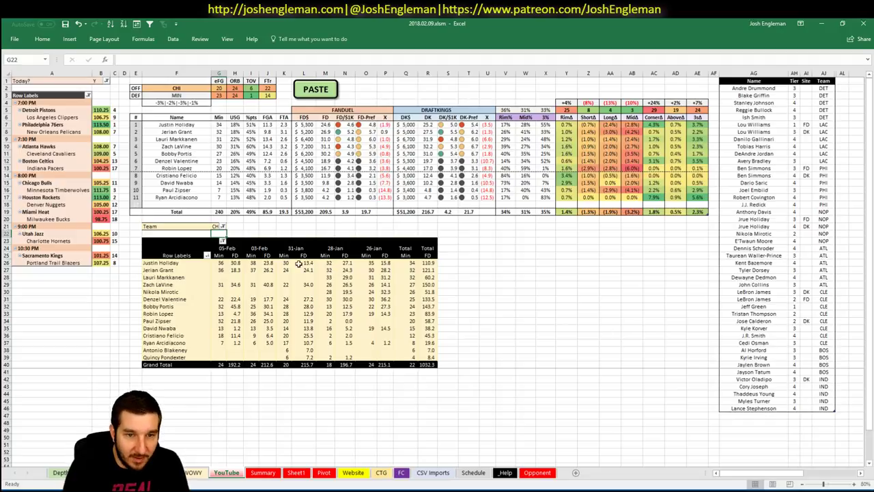
- Add Justin Holiday below the Indiana players in the tier table with tier 4, correcting the missing space in the name
{"action": "left_click", "coordinate": [771, 414]}
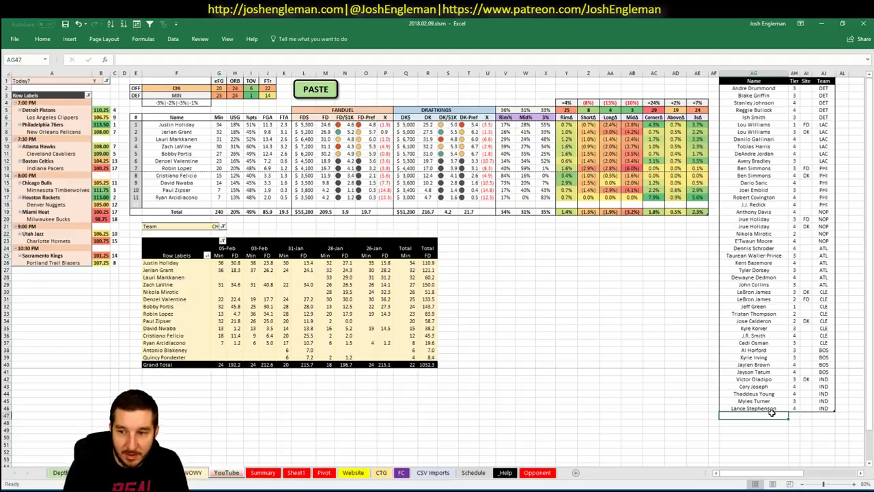
{"action": "type", "text": "Just"}
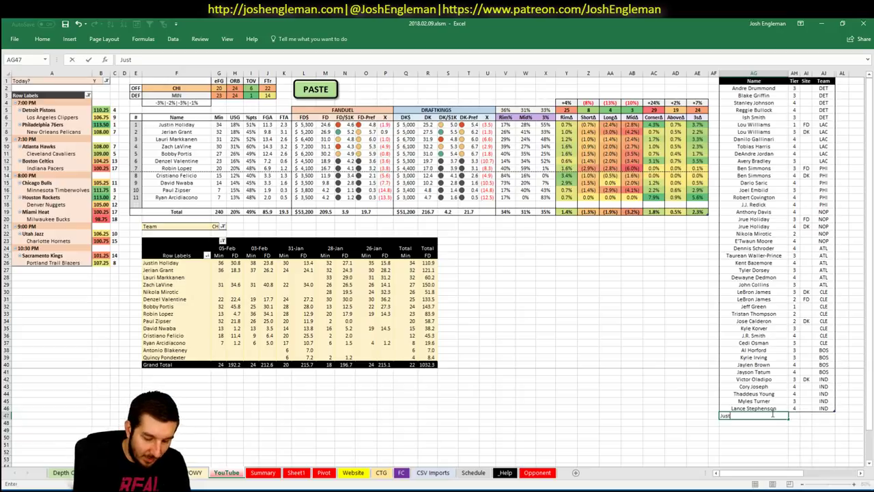
{"action": "type", "text": "inHoliday"}
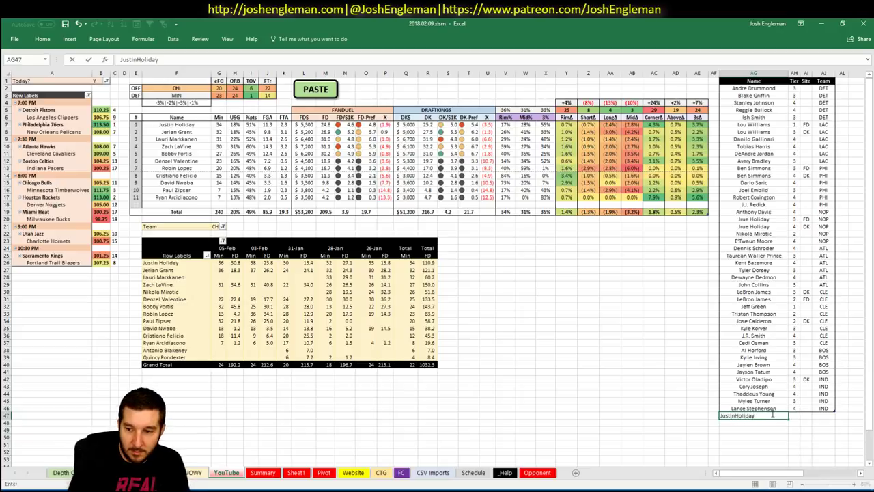
{"action": "key", "text": "Return"}
{"action": "double_click", "coordinate": [770, 414]}
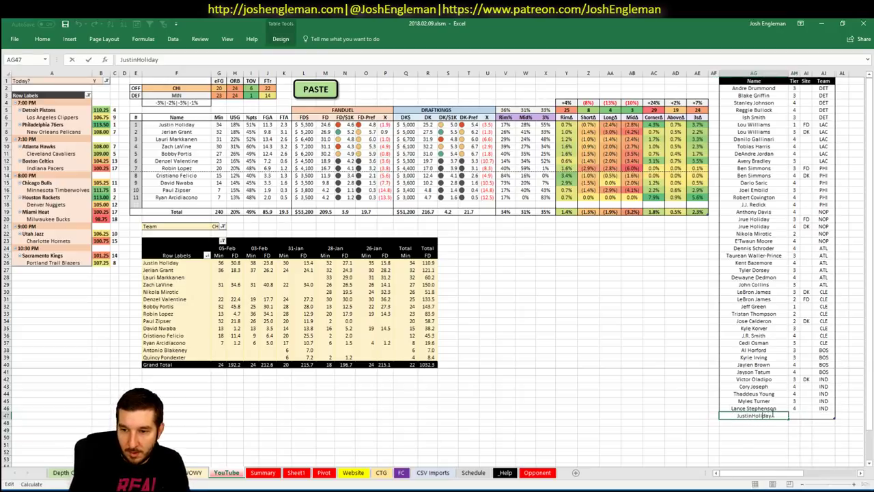
{"action": "key", "text": "Tab"}
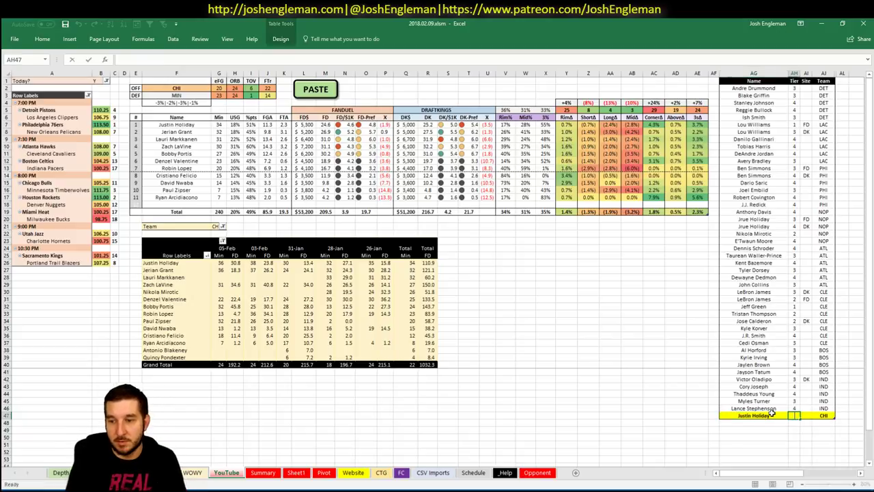
{"action": "type", "text": "4"}
{"action": "key", "text": "Return"}
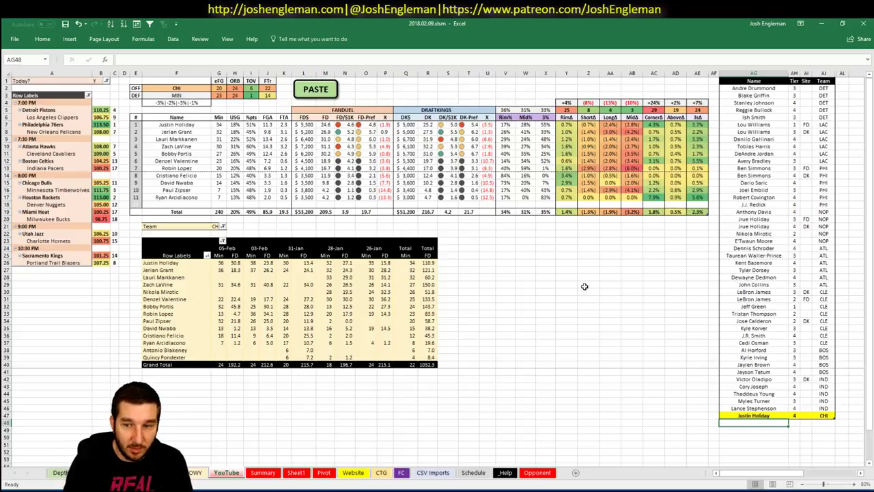
- Add Jerian Grant in the row below Justin Holiday in the player table with tier 3
{"action": "type", "text": "Jer"}
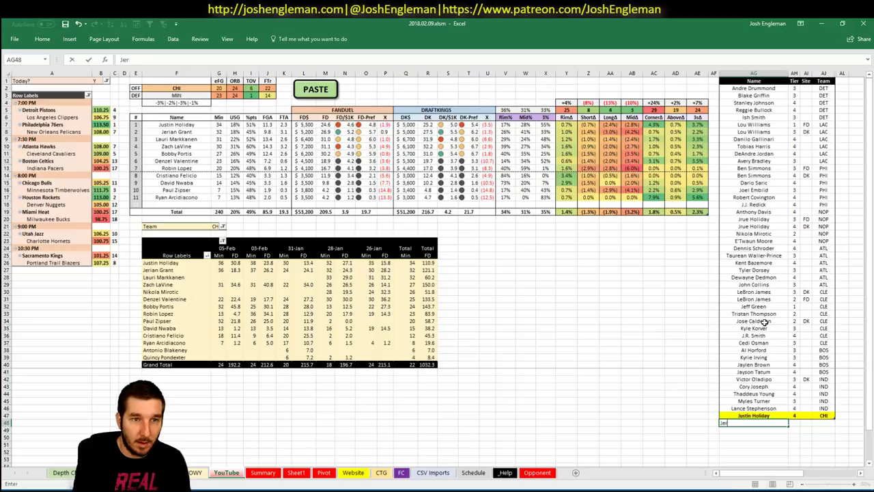
{"action": "type", "text": "ian Gran"}
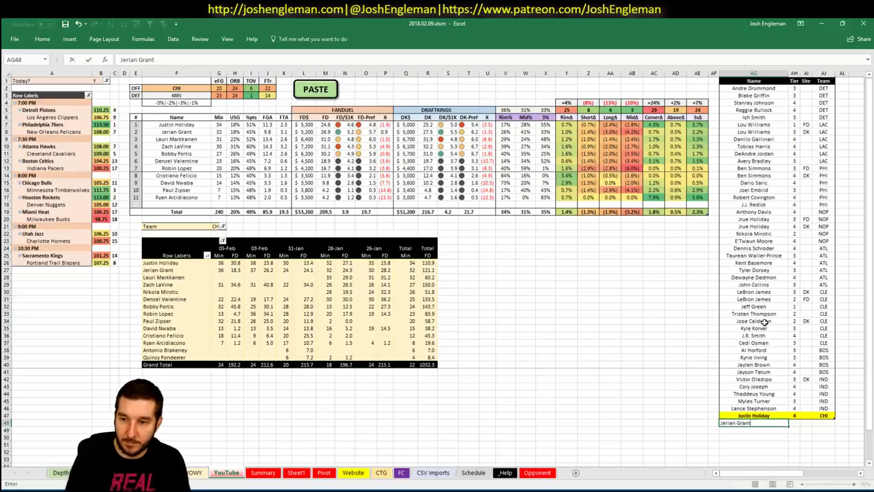
{"action": "type", "text": "t"}
{"action": "key", "text": "Tab"}
{"action": "type", "text": "3"}
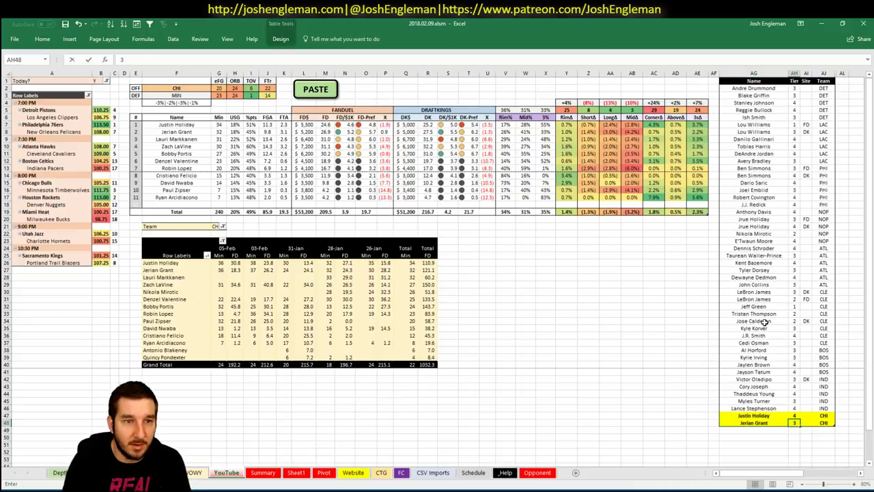
{"action": "key", "text": "Return"}
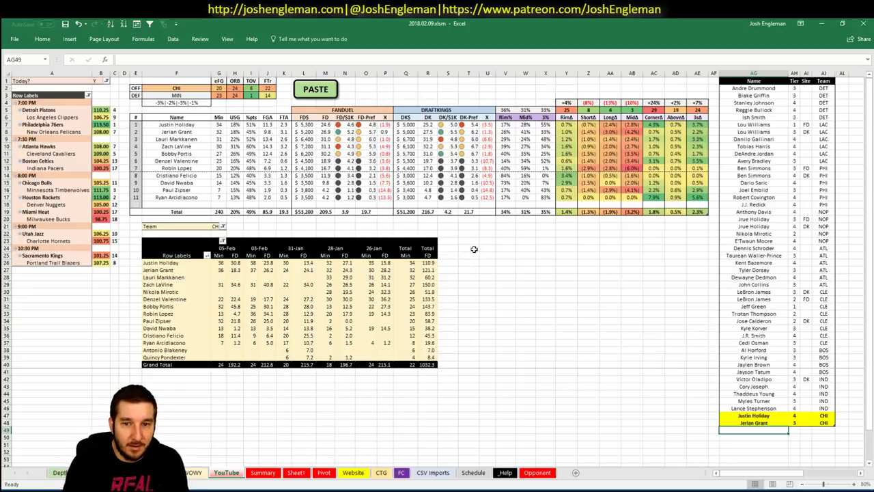
- Switch to FantasyCruncher, review Lauri Markkanen's game log among the power forwards with the opponent filtered to MIN, and return to the workbook
{"action": "left_click", "coordinate": [472, 248]}
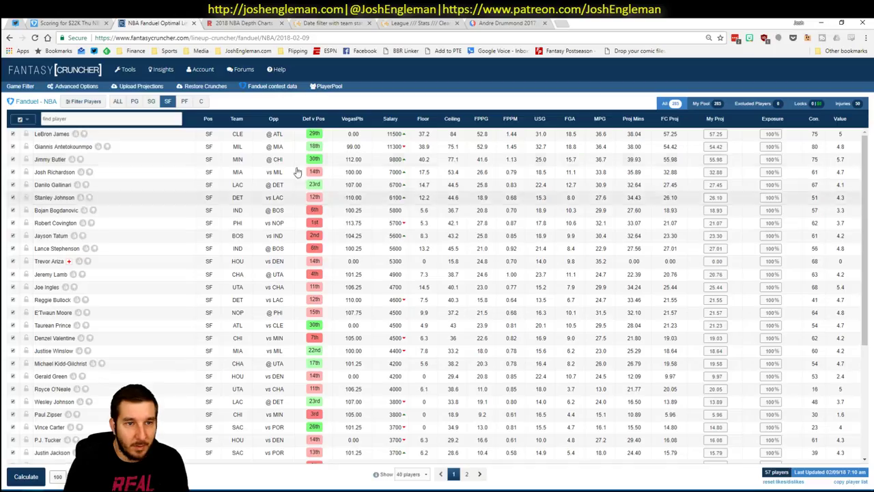
{"action": "key", "text": "alt+Tab"}
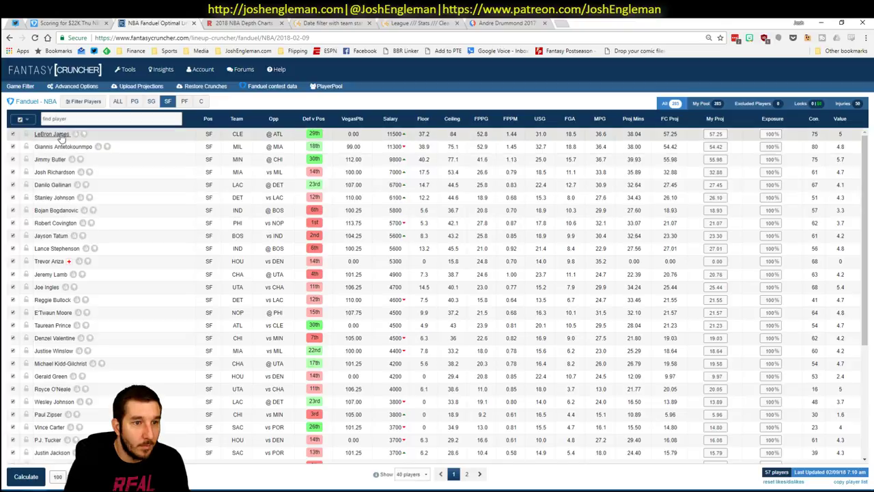
{"action": "left_click", "coordinate": [186, 103]}
{"action": "left_click", "coordinate": [55, 210]}
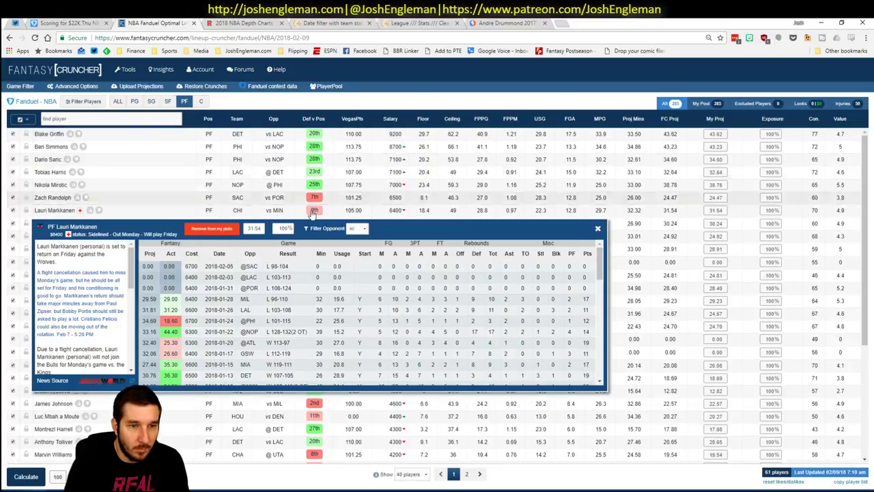
{"action": "left_click", "coordinate": [361, 228]}
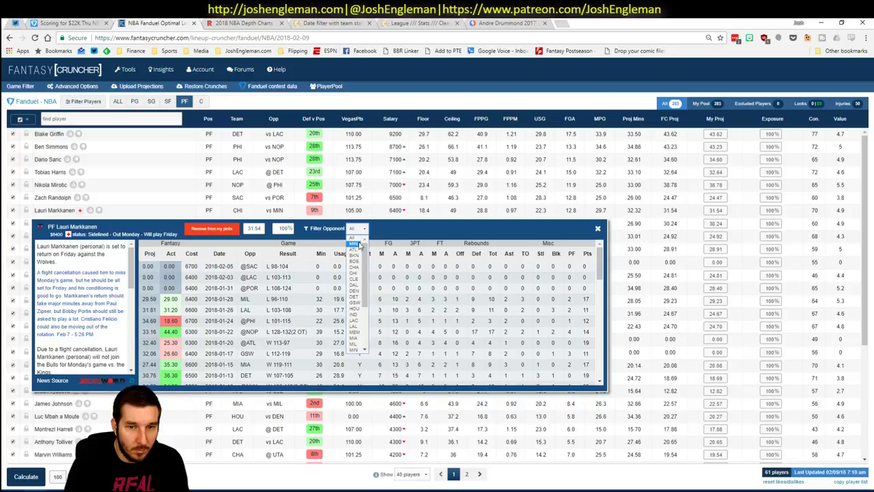
{"action": "left_click", "coordinate": [354, 244]}
{"action": "left_click", "coordinate": [537, 230]}
{"action": "key", "text": "alt+Tab"}
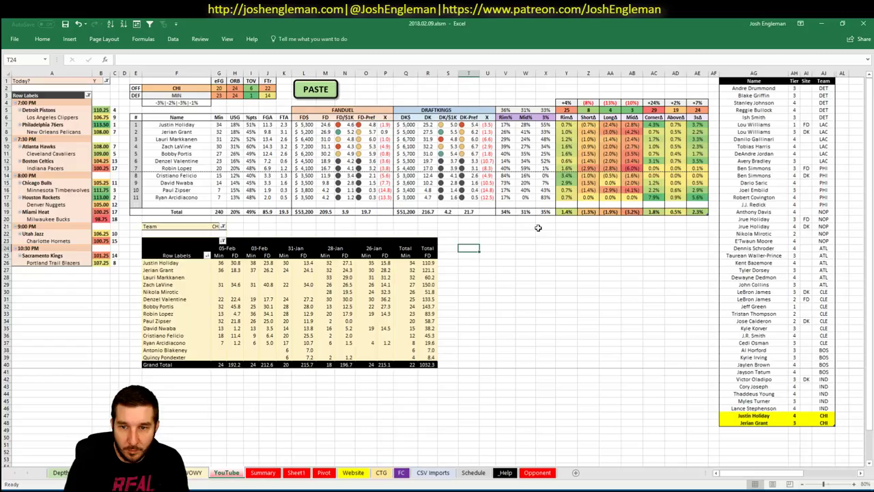
- Add Lauri Markkanen in the row below Jerian Grant with tier 4
{"action": "left_click", "coordinate": [766, 429]}
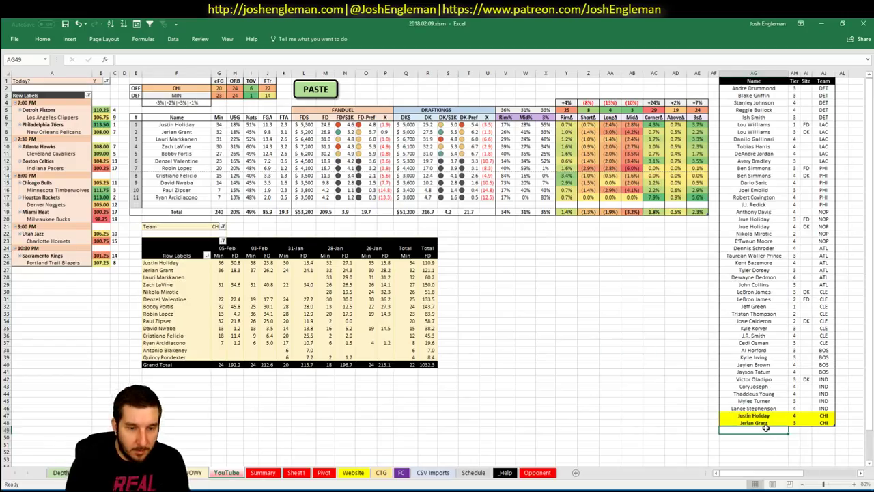
{"action": "type", "text": "Lauri Markkanen"}
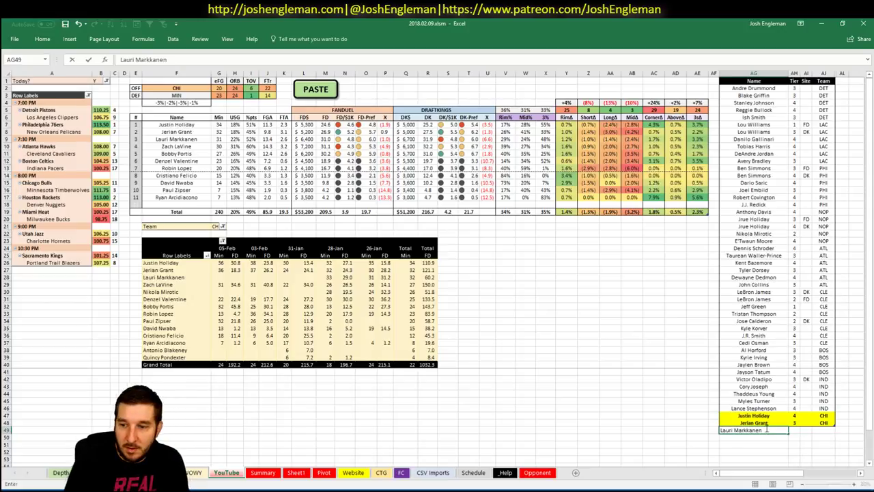
{"action": "key", "text": "Return"}
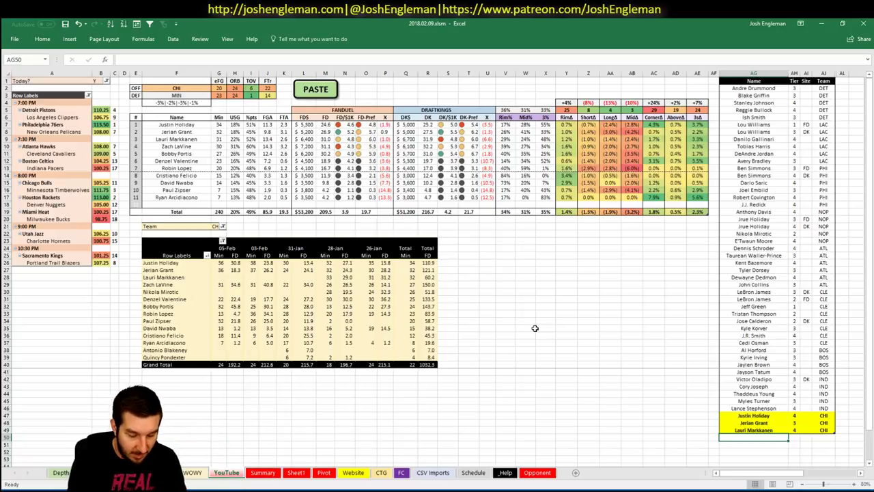
- Add Zach LaVine below Lauri Markkanen with tier 3, correcting the capital L in the surname
{"action": "type", "text": "Zach laVine"}
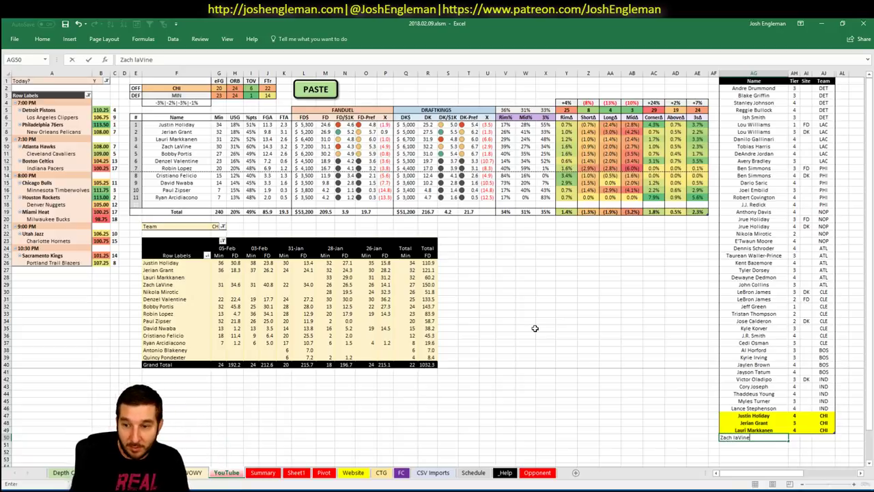
{"action": "key", "text": "Return"}
{"action": "key", "text": "Up"}
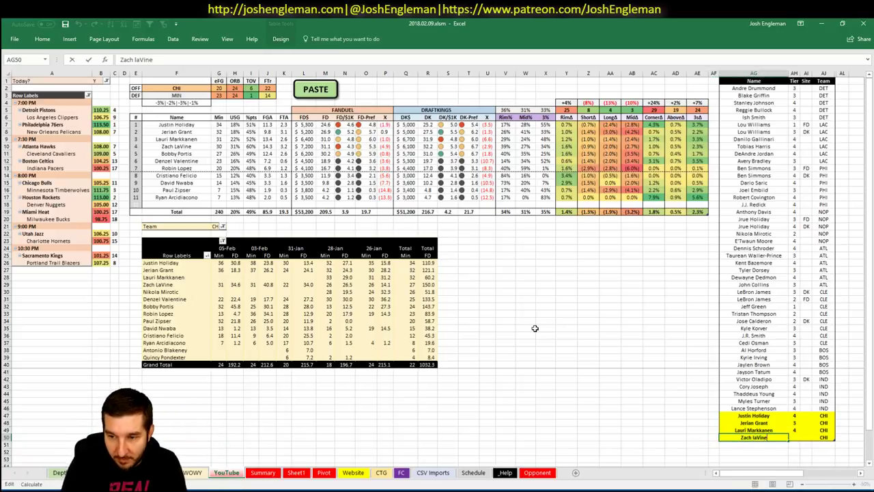
{"action": "key", "text": "F2"}
{"action": "key", "text": "ctrl+Left"}
{"action": "key", "text": "Delete"}
{"action": "type", "text": "L"}
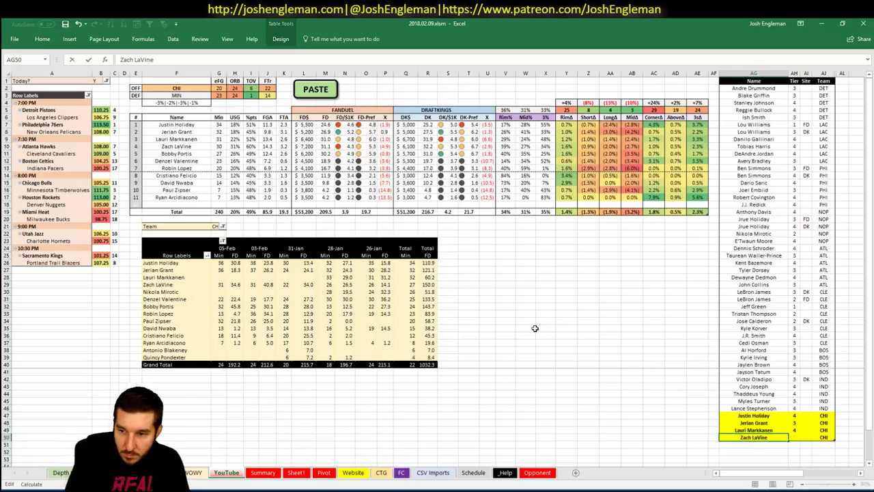
{"action": "key", "text": "Tab"}
- Examine Chicago's position in the Summary sheet's team matchup rankings, comparing the teams from CHI up to MIN, and return to the YouTube sheet
{"action": "left_click", "coordinate": [263, 474]}
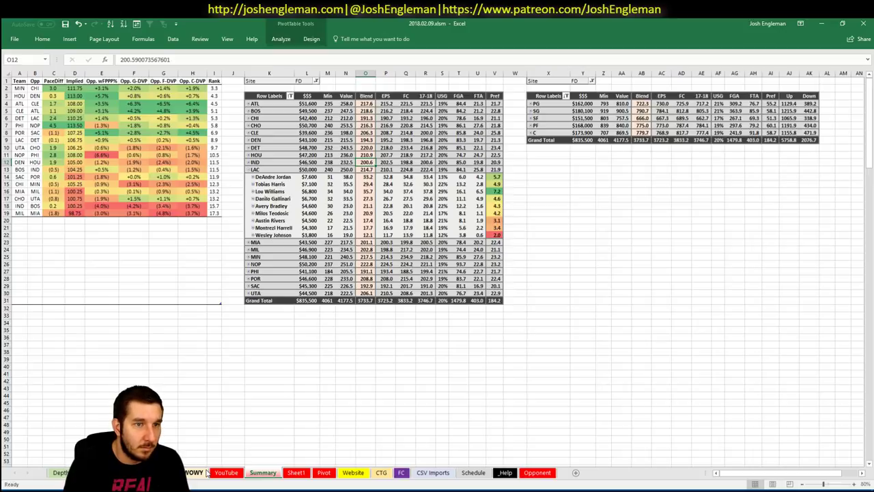
{"action": "left_click", "coordinate": [202, 473]}
{"action": "left_click", "coordinate": [258, 478]}
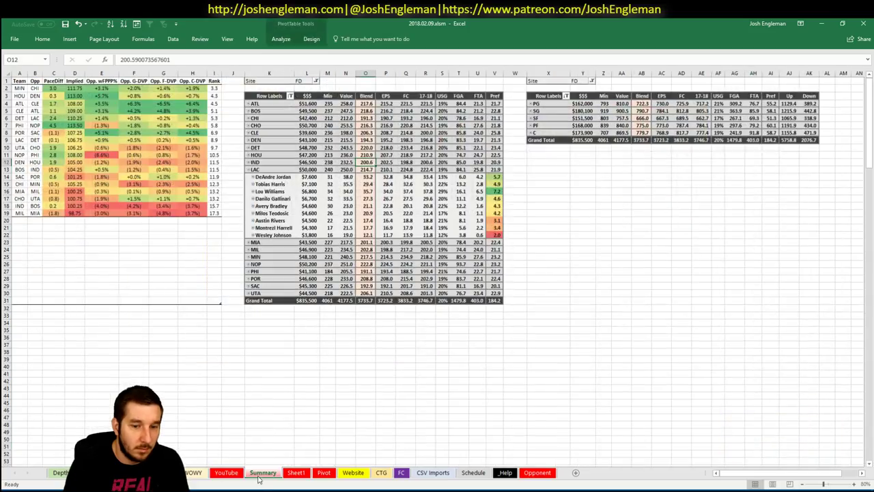
{"action": "left_click", "coordinate": [194, 472]}
{"action": "left_click", "coordinate": [285, 473]}
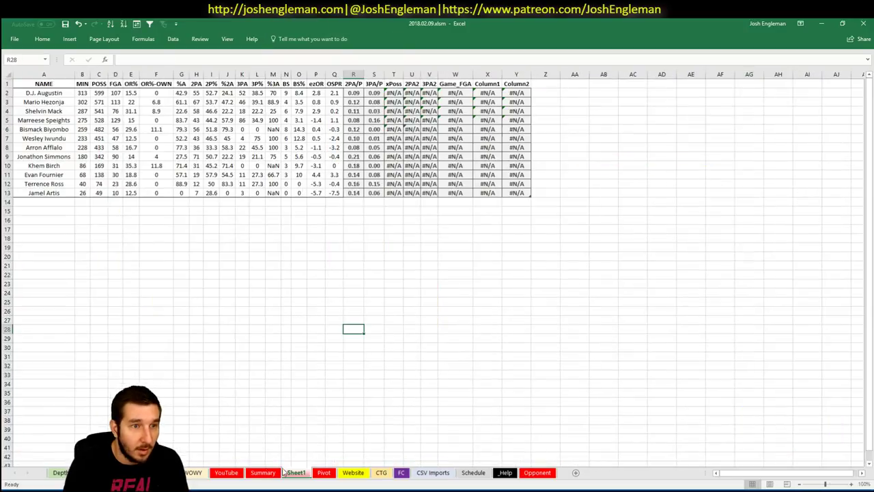
{"action": "left_click", "coordinate": [263, 473]}
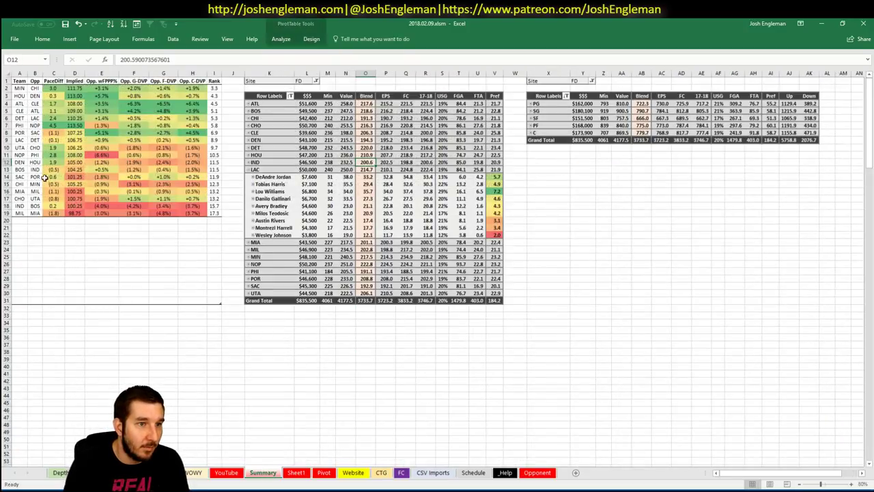
{"action": "left_click_drag", "start_coordinate": [20, 184], "coordinate": [20, 89]}
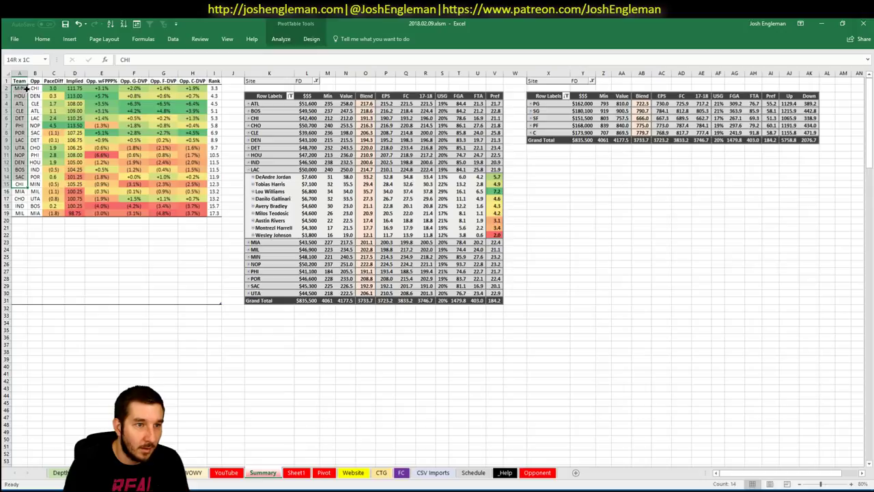
{"action": "left_click", "coordinate": [226, 473]}
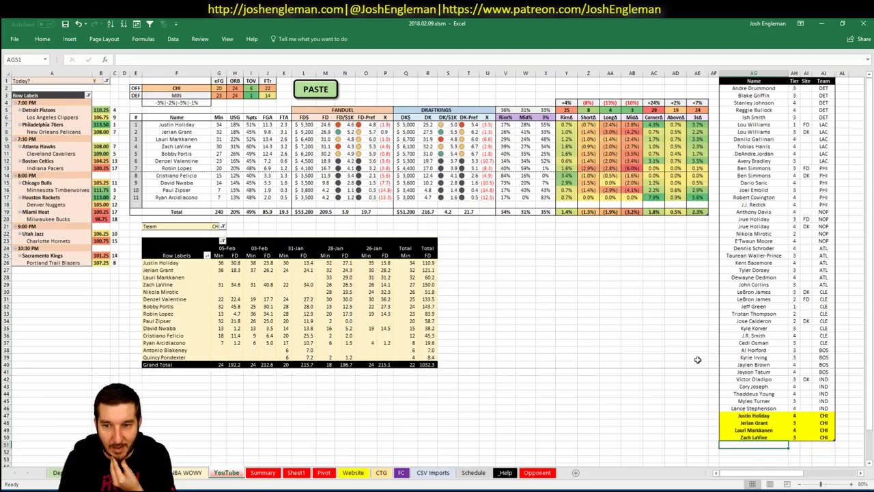
{"action": "left_click", "coordinate": [691, 425]}
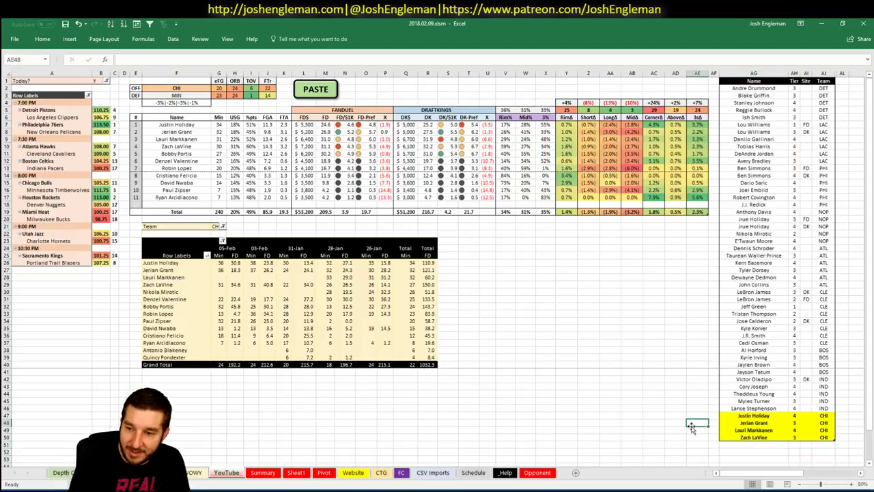
- Add Bobby Portis in the row below Zach LaVine with tier 3
{"action": "left_click", "coordinate": [736, 401]}
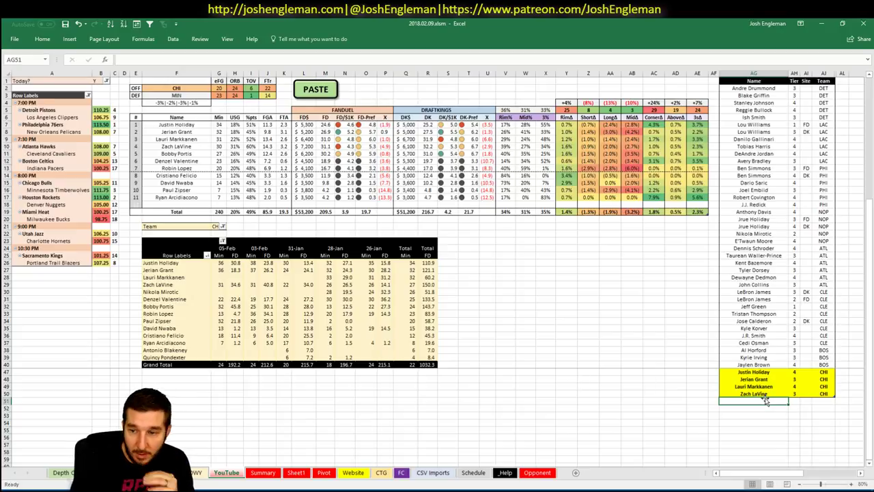
{"action": "type", "text": "Bobb"}
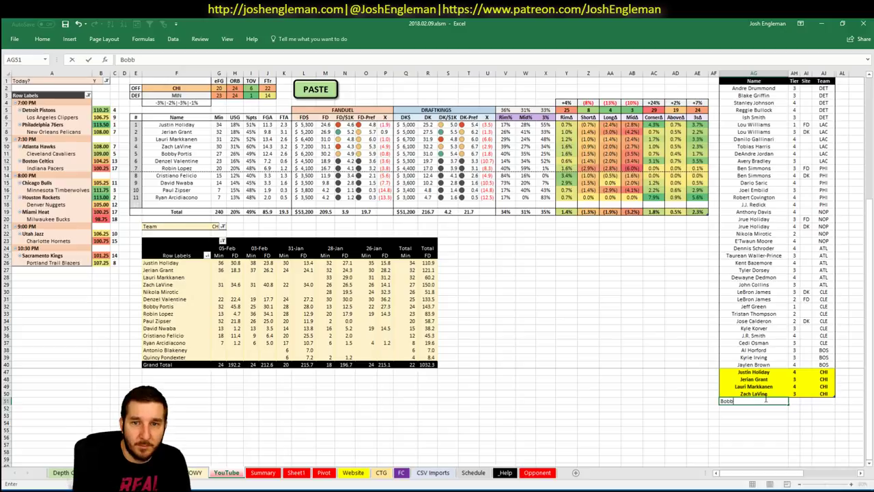
{"action": "type", "text": "y Portis"}
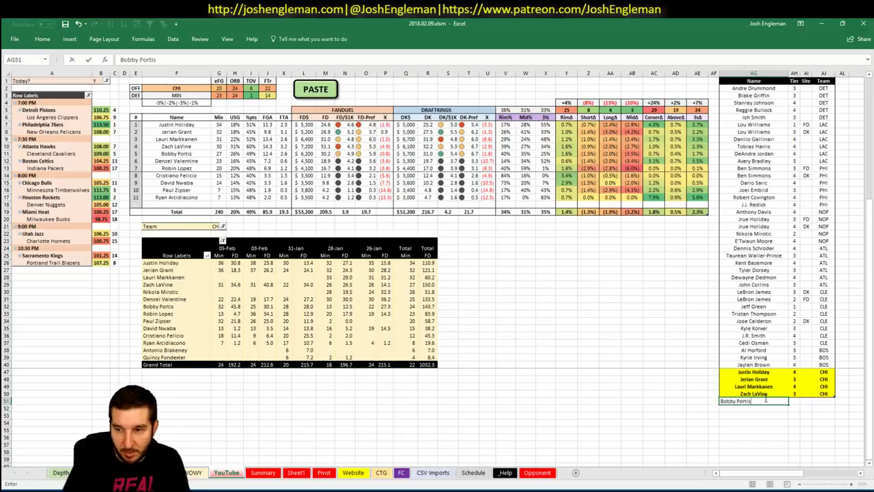
{"action": "key", "text": "Return"}
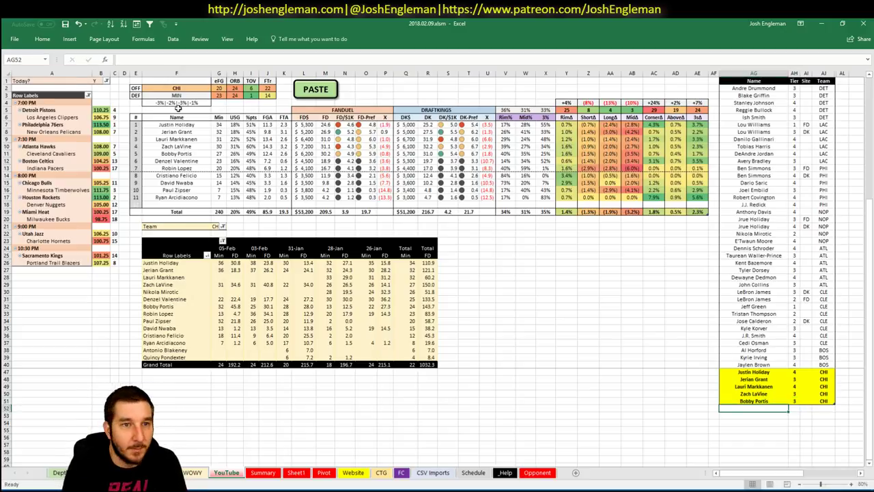
- Set the OFF team of the matchup table to MIN and check the team rankings on the Summary sheet
{"action": "left_click", "coordinate": [177, 88]}
{"action": "type", "text": "MIN"}
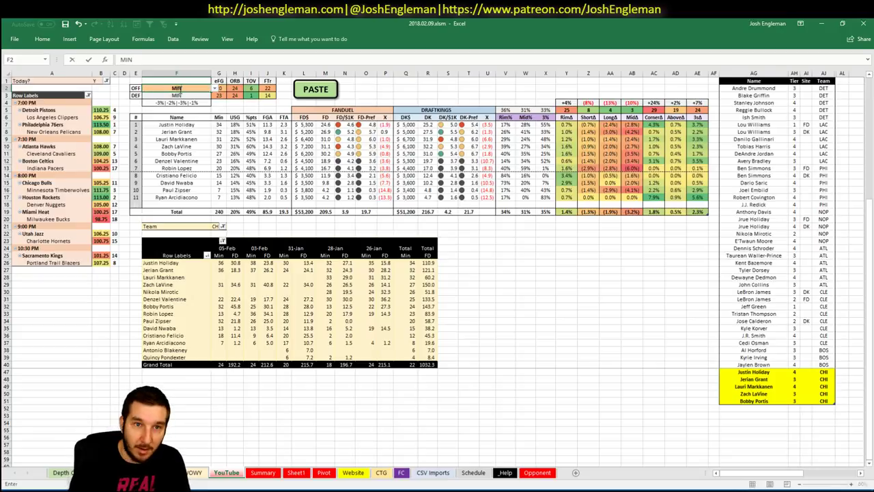
{"action": "key", "text": "Return"}
{"action": "left_click", "coordinate": [263, 472]}
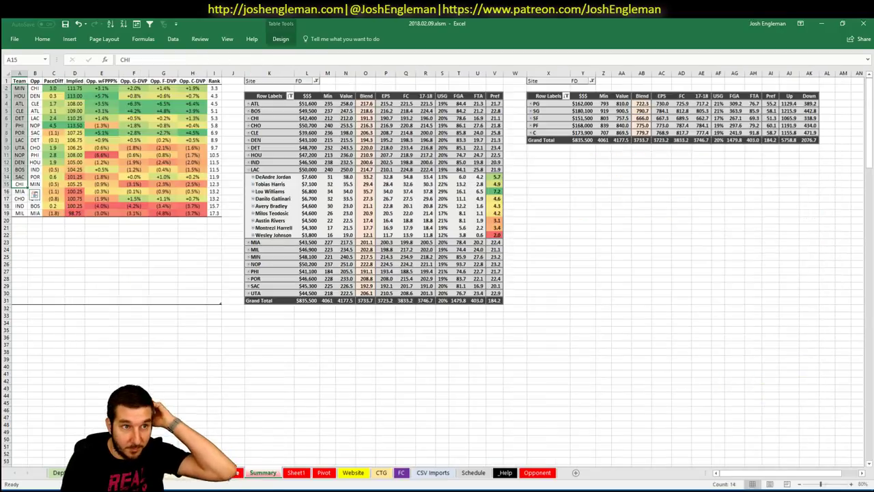
{"action": "left_click", "coordinate": [224, 429]}
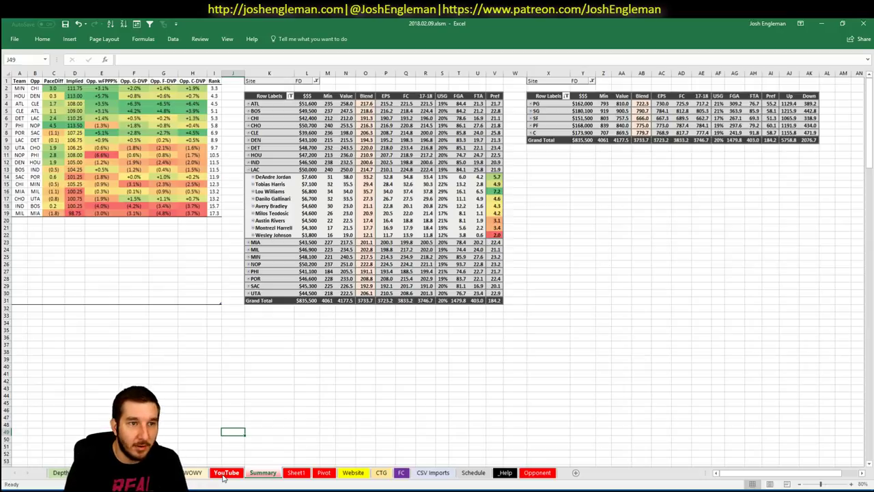
{"action": "left_click", "coordinate": [224, 473]}
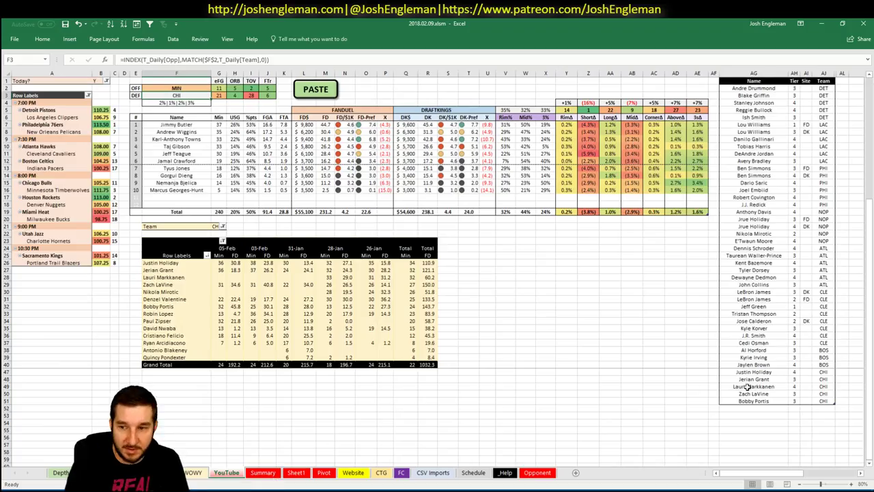
- Set the Team filter of the recent-games pivot table to MIN
{"action": "left_click", "coordinate": [750, 409]}
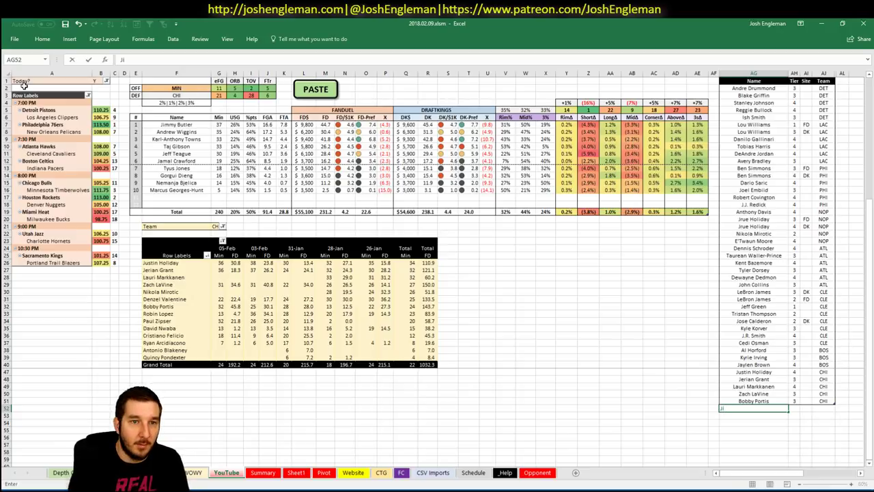
{"action": "left_click", "coordinate": [213, 227]}
{"action": "type", "text": "MIN"}
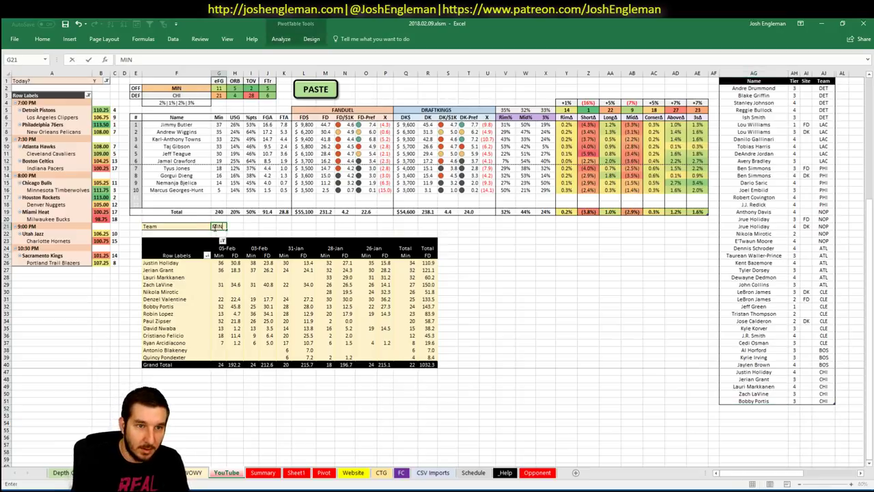
{"action": "key", "text": "Return"}
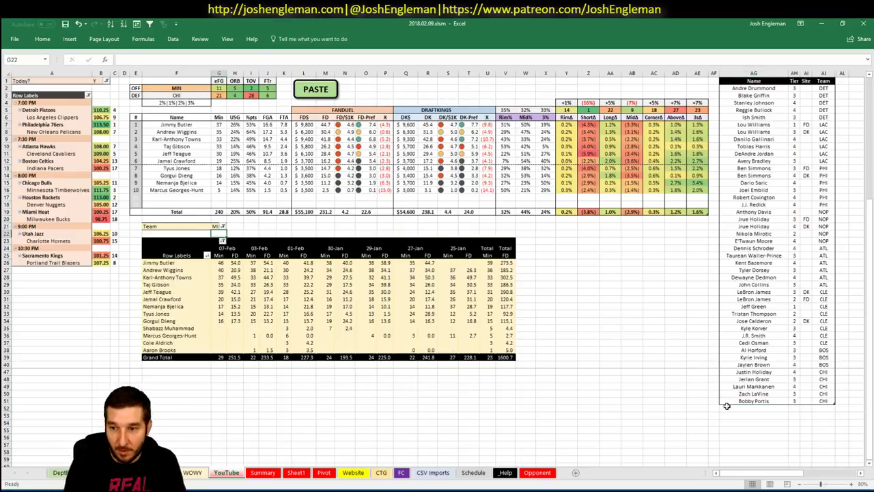
- Add Jimmy Butler in the row below Bobby Portis with tier 2
{"action": "left_click", "coordinate": [735, 407]}
{"action": "type", "text": "Jimm"}
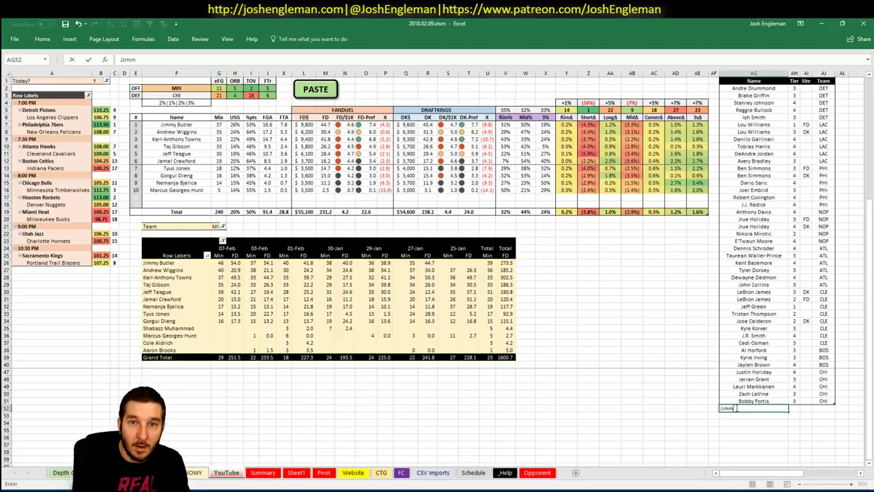
{"action": "type", "text": "y Butler"}
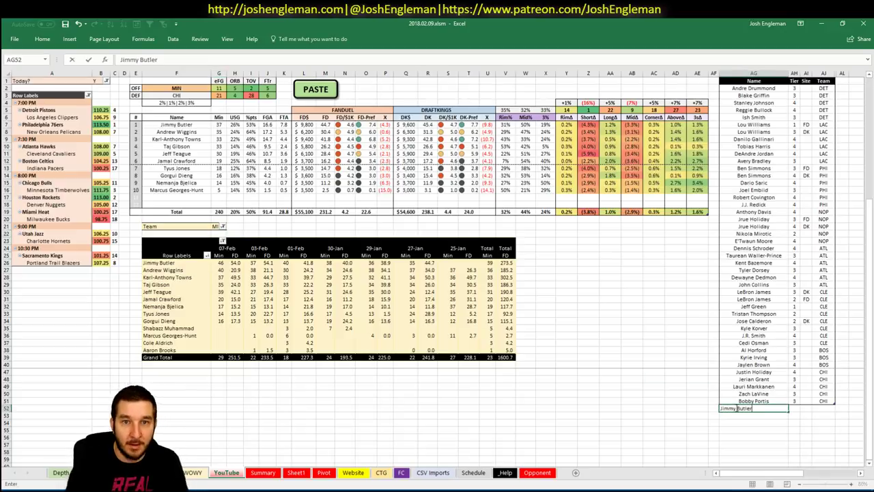
{"action": "key", "text": "Tab"}
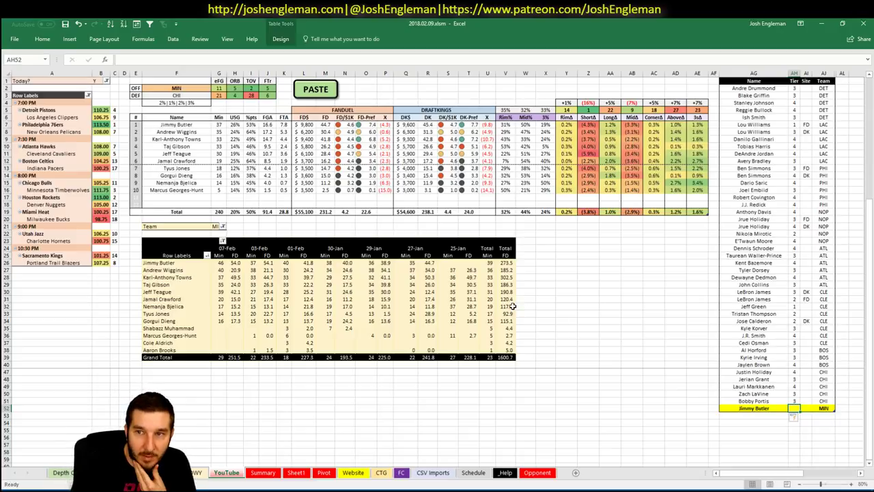
{"action": "mouse_move", "coordinate": [512, 307]}
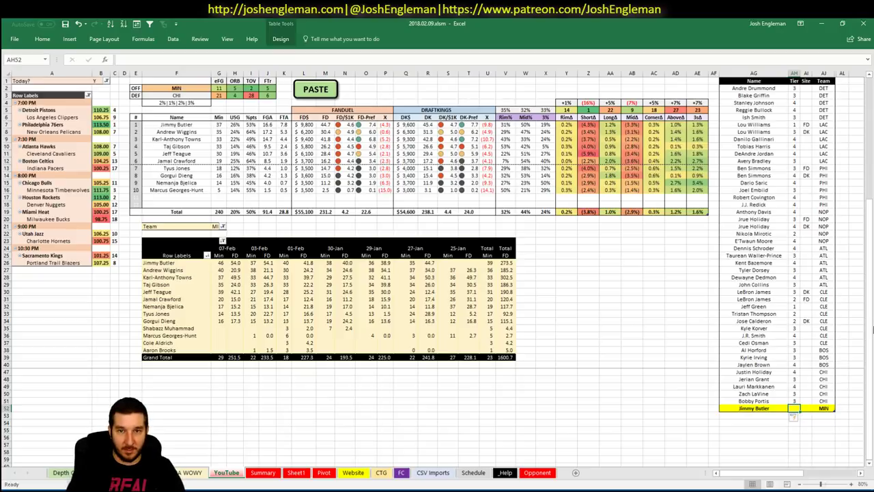
{"action": "type", "text": "2"}
{"action": "key", "text": "Return"}
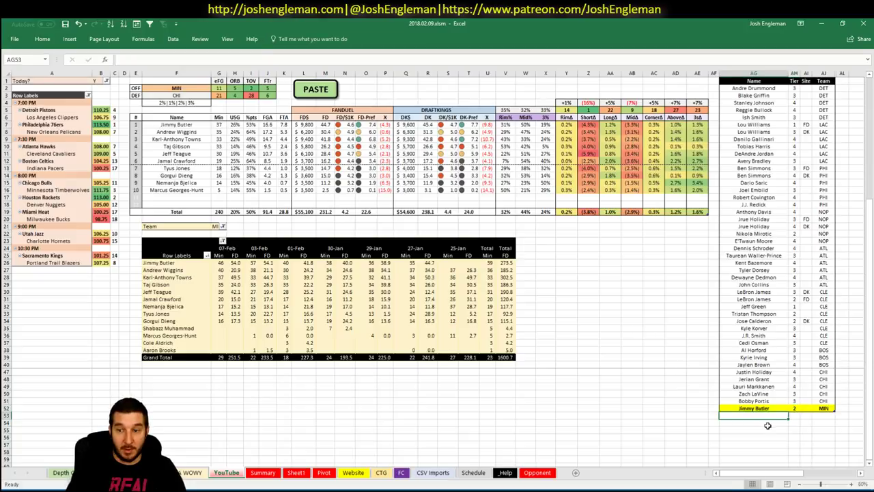
- Add Andrew Wiggins in the row below Jimmy Butler with tier 3
{"action": "left_click", "coordinate": [710, 417]}
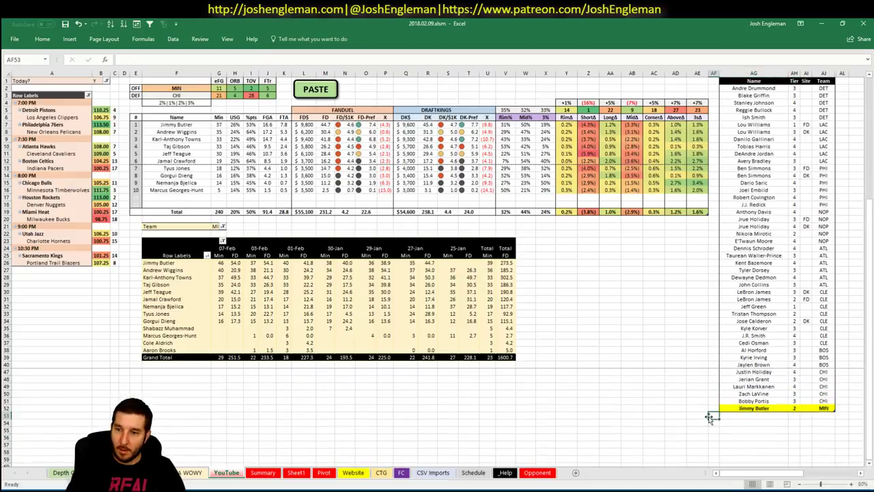
{"action": "left_click", "coordinate": [748, 415]}
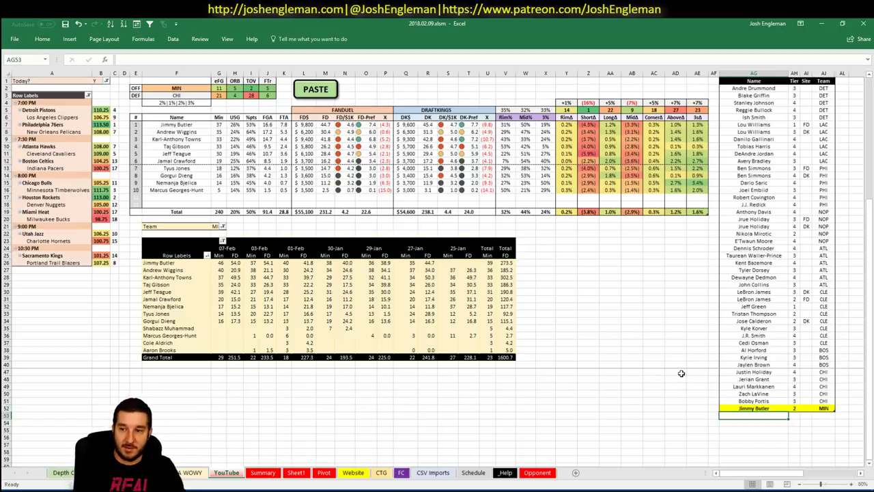
{"action": "type", "text": "Andrew Wi"}
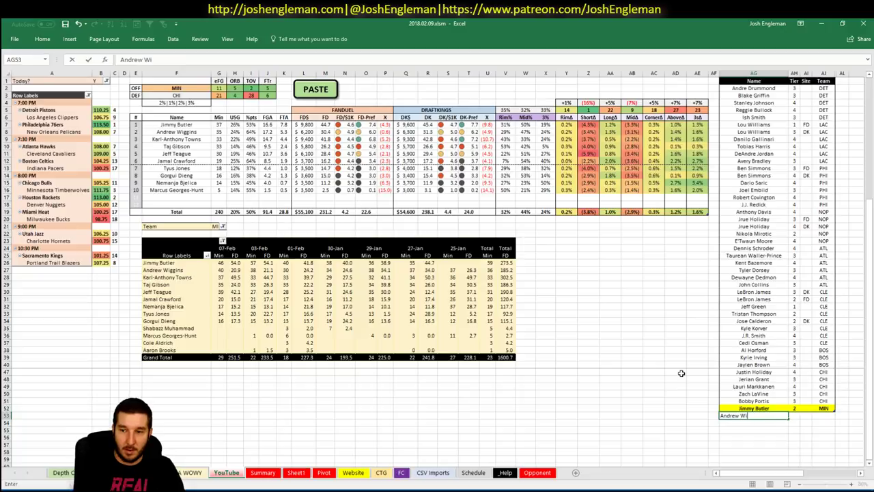
{"action": "type", "text": "g"}
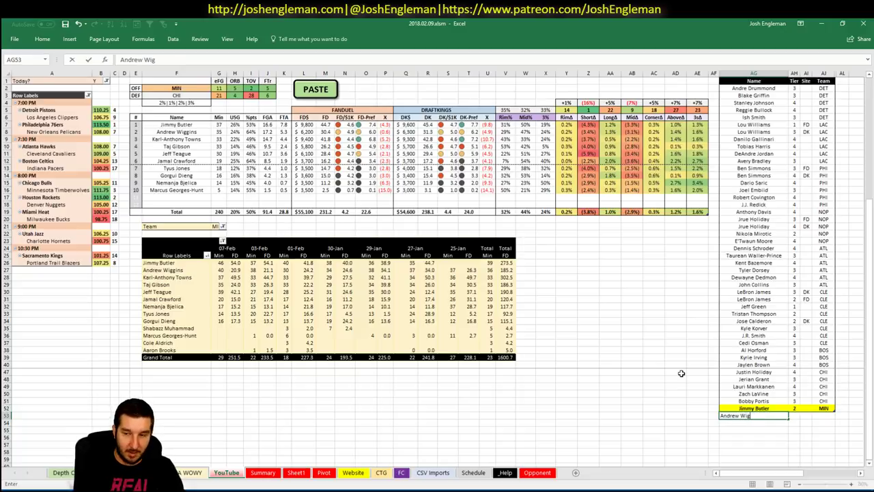
{"action": "type", "text": "gins"}
{"action": "key", "text": "Tab"}
{"action": "type", "text": "3"}
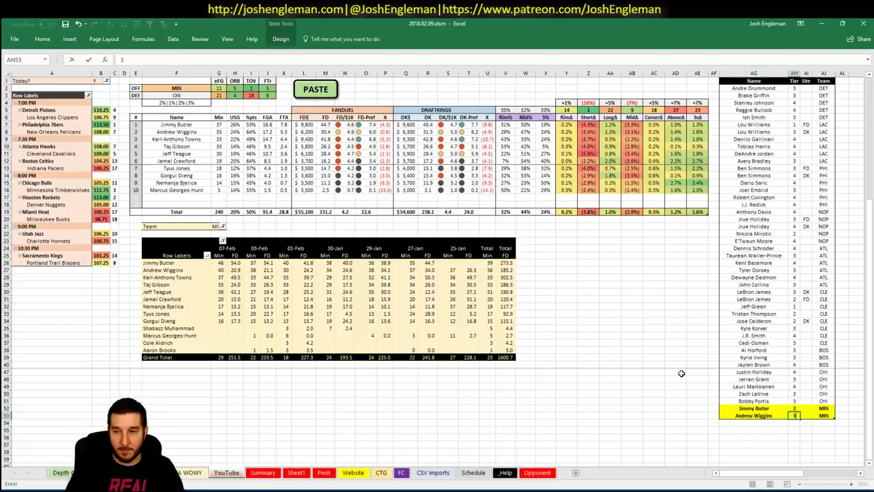
{"action": "key", "text": "Return"}
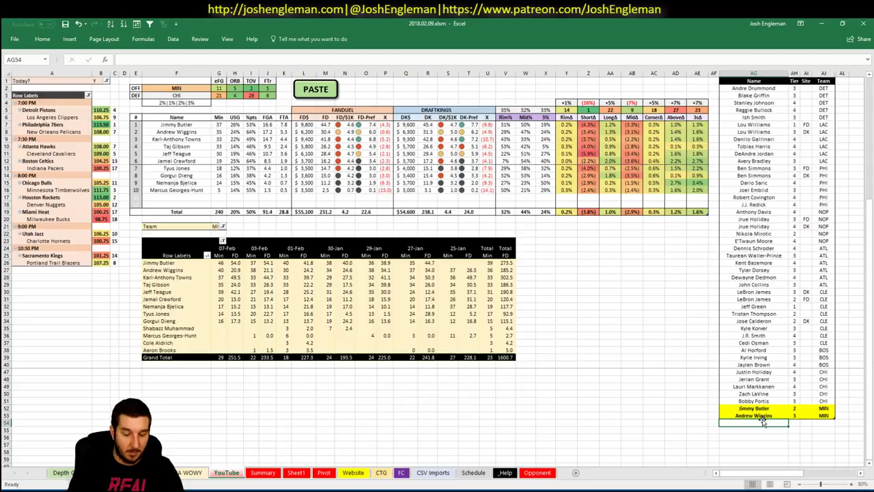
- Add Karl-Anthony Towns in the row below Andrew Wiggins with tier 2
{"action": "type", "text": "Karl-Anthony"}
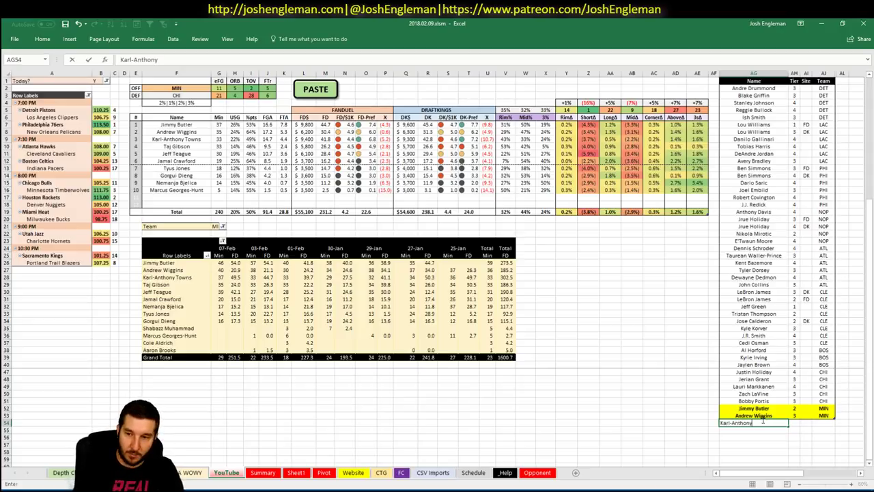
{"action": "type", "text": " Towns"}
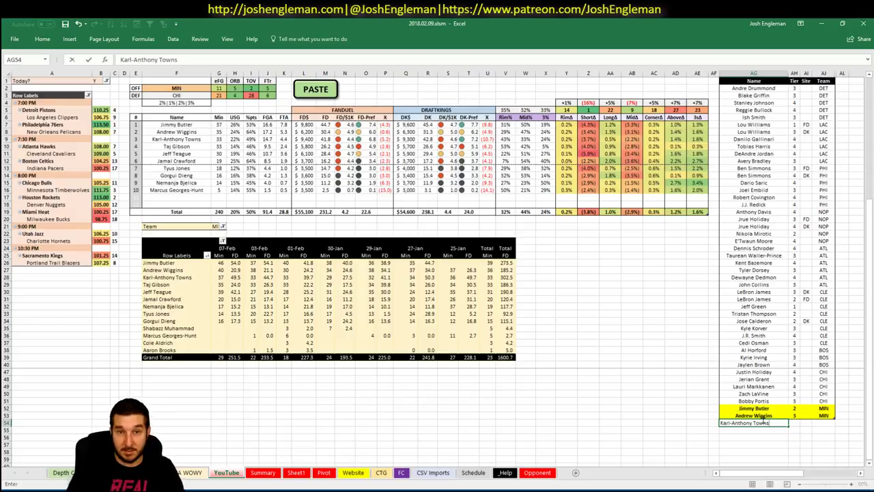
{"action": "key", "text": "Tab"}
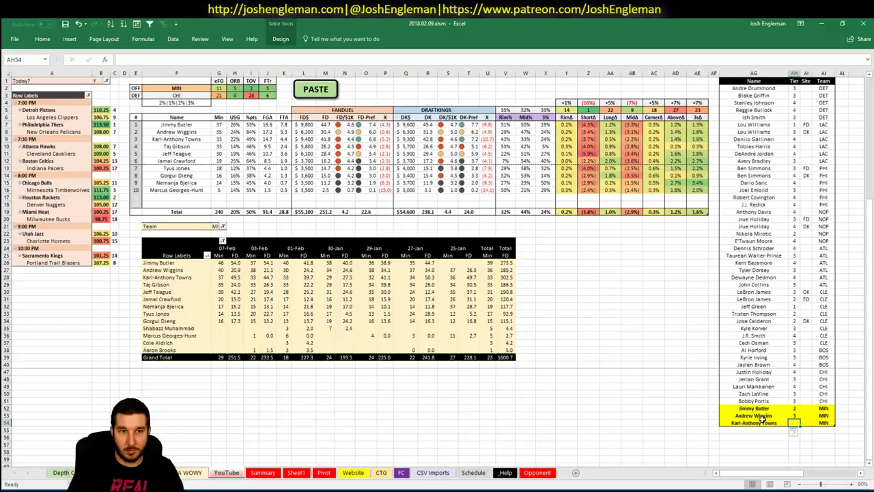
{"action": "type", "text": "2"}
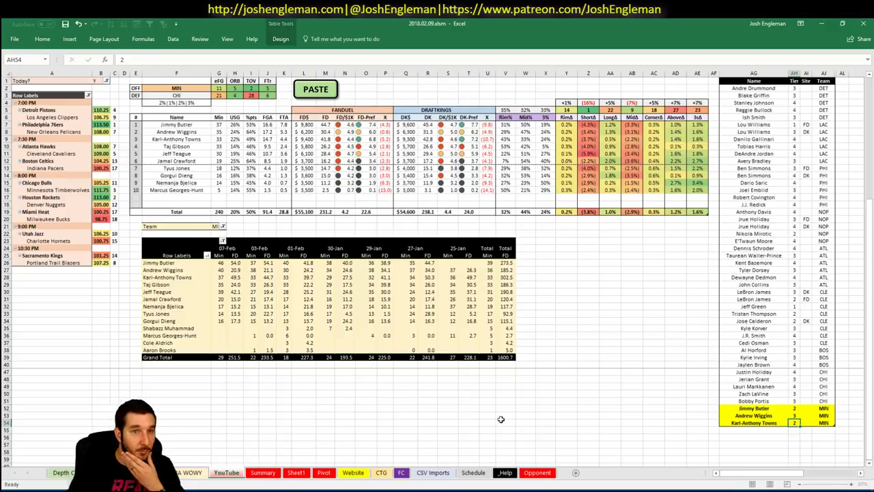
{"action": "key", "text": "Return"}
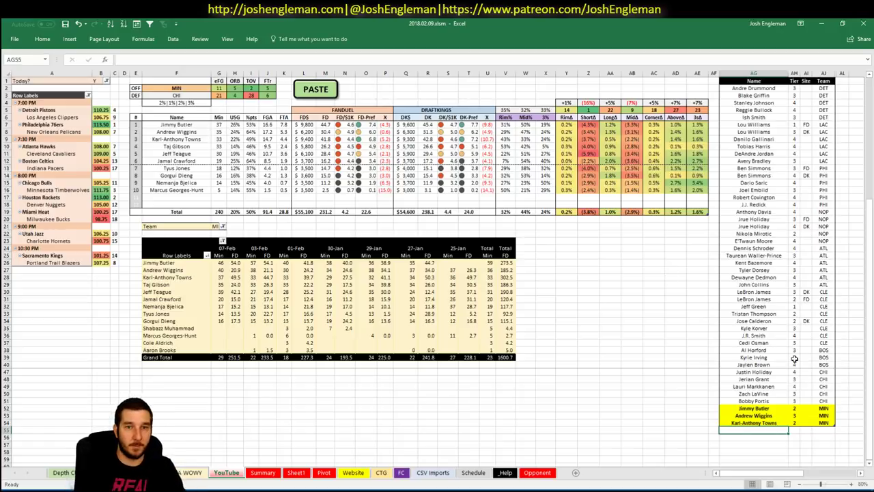
- Add the names Taj Gibson and Jeff Teague in the two rows below Karl-Anthony Towns
{"action": "type", "text": "Taj B"}
{"action": "type", "text": "ibson"}
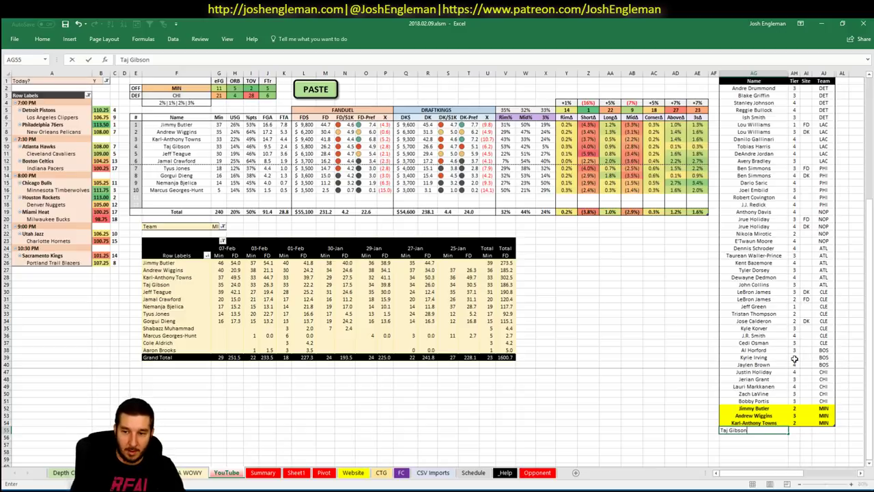
{"action": "key", "text": "Return"}
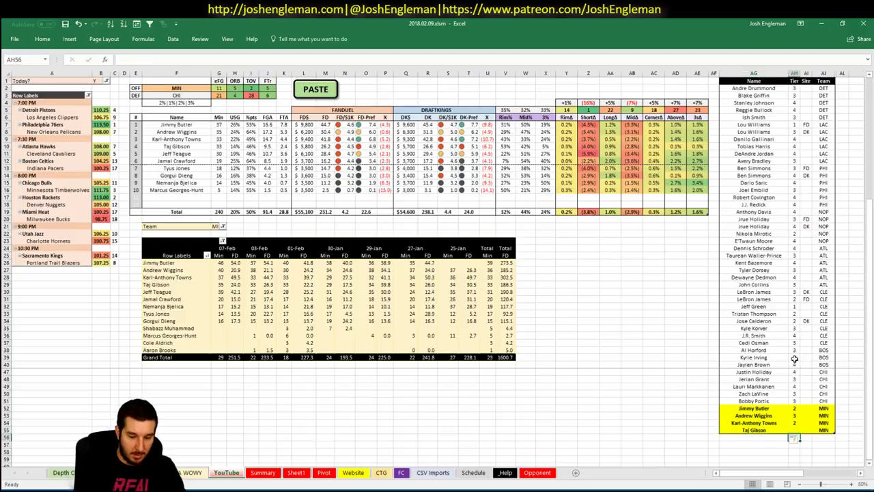
{"action": "type", "text": "Jeff"}
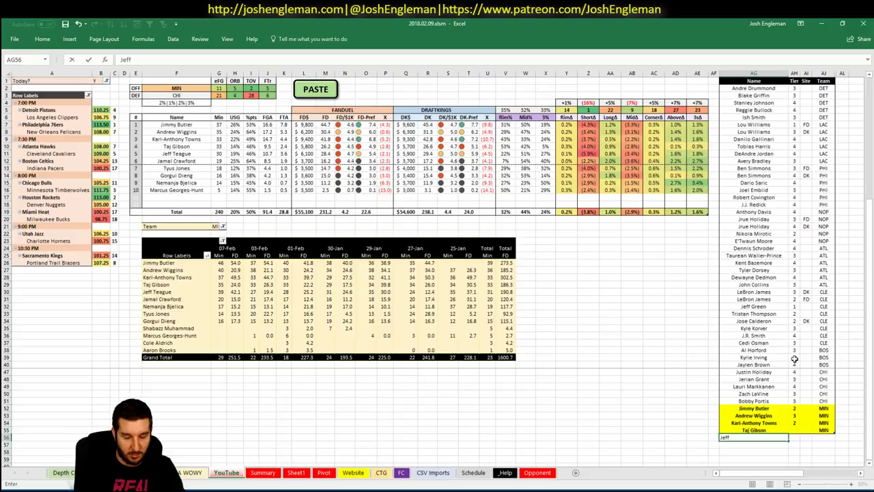
{"action": "type", "text": " Teague"}
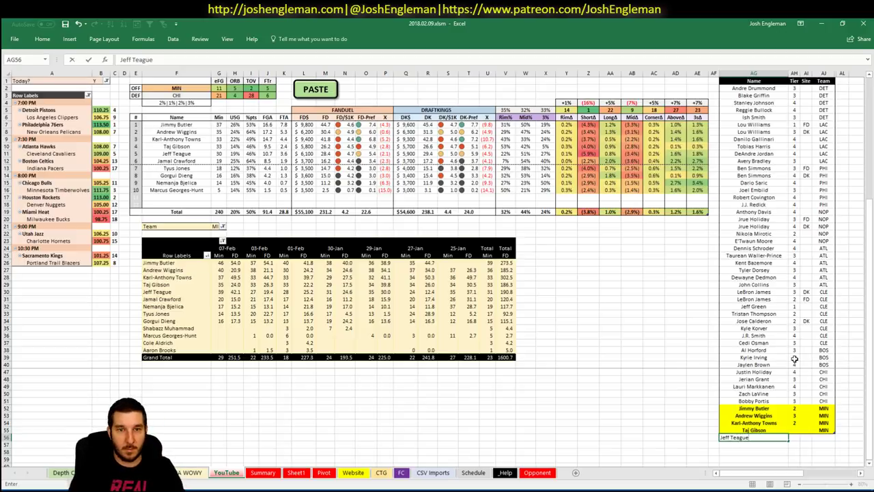
{"action": "key", "text": "Return"}
- Set the tier of both Taj Gibson and Jeff Teague to 3
{"action": "key", "text": "Up"}
{"action": "key", "text": "Up"}
{"action": "key", "text": "Right"}
{"action": "key", "text": "Right"}
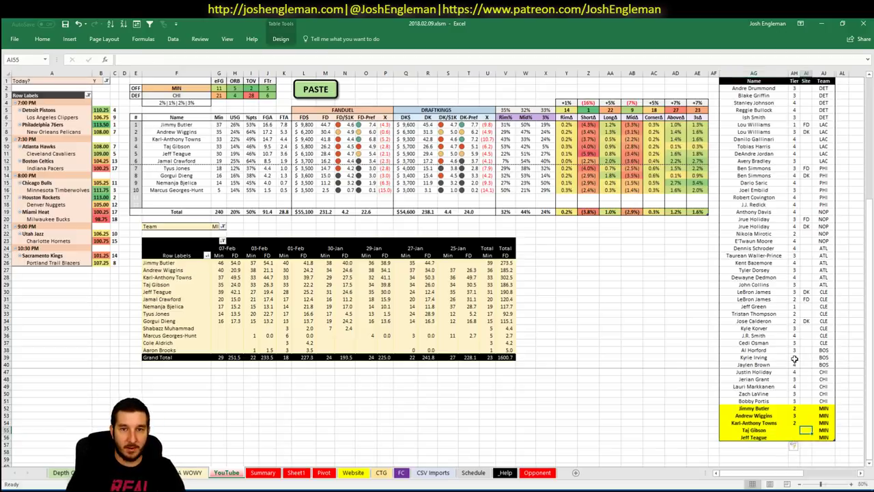
{"action": "key", "text": "Left"}
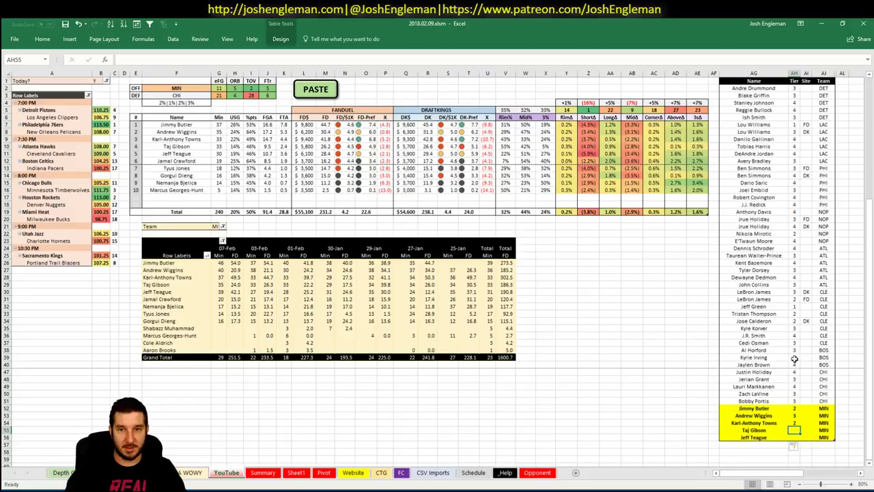
{"action": "type", "text": "4"}
{"action": "key", "text": "BackSpace"}
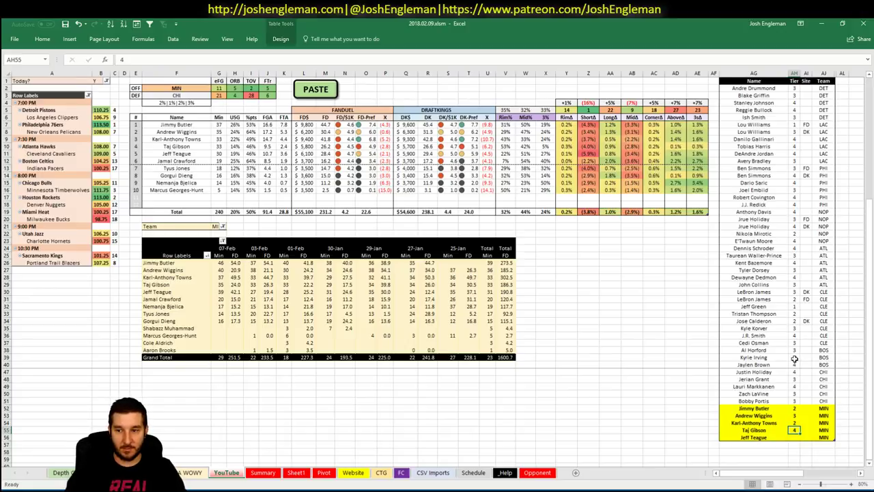
{"action": "type", "text": "3"}
{"action": "key", "text": "Return"}
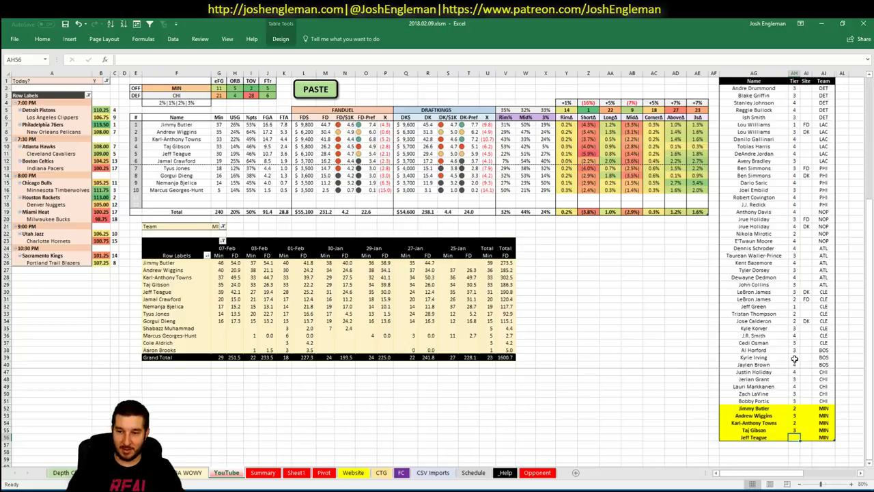
{"action": "key", "text": "Return"}
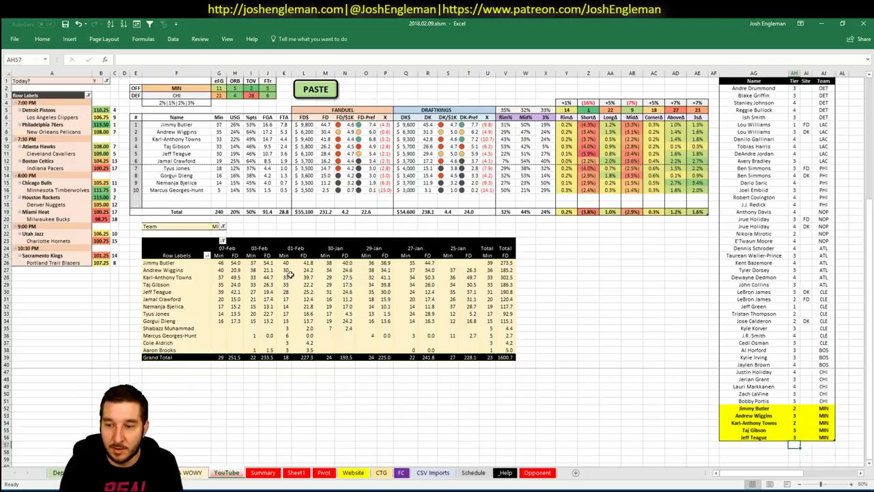
- Set the OFF team of the matchup table to HOU, check the team rankings on the Summary sheet, and return to the YouTube sheet
{"action": "left_click", "coordinate": [169, 87]}
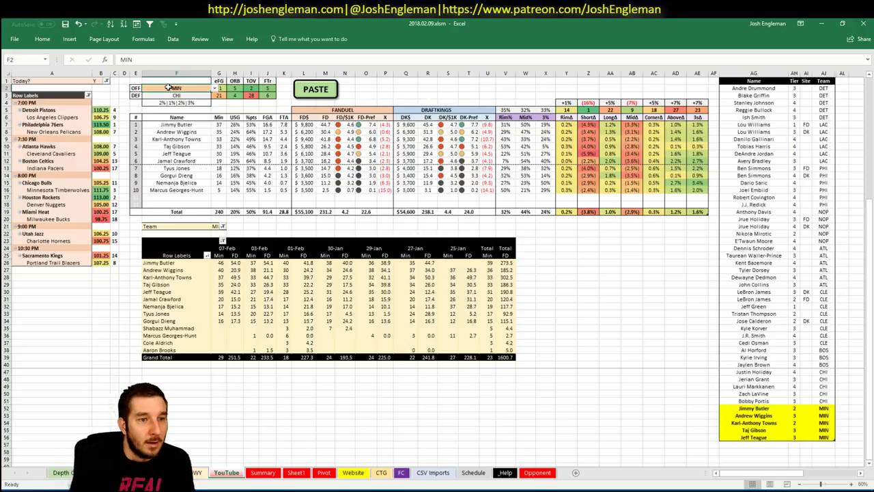
{"action": "type", "text": "HOU"}
{"action": "key", "text": "Return"}
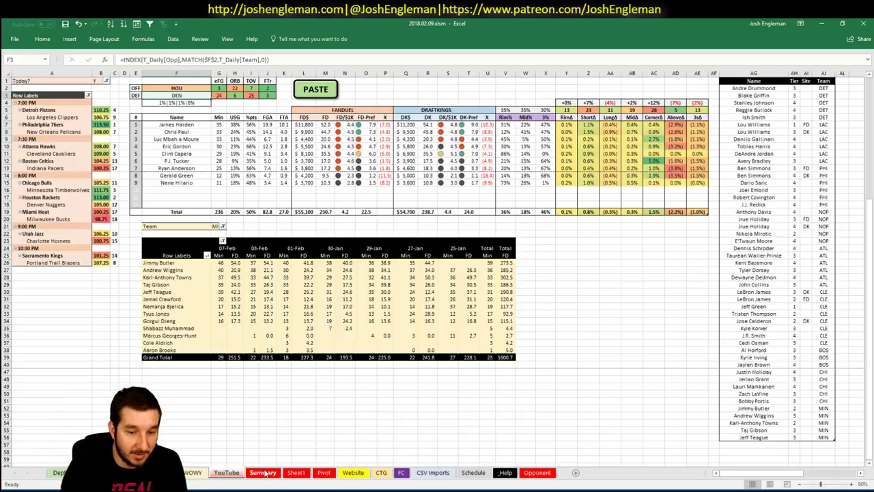
{"action": "left_click", "coordinate": [228, 473]}
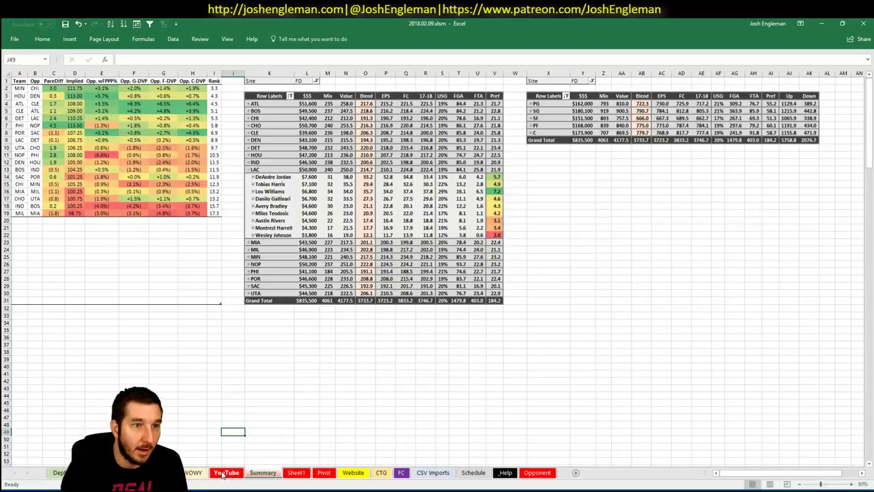
{"action": "left_click", "coordinate": [225, 473]}
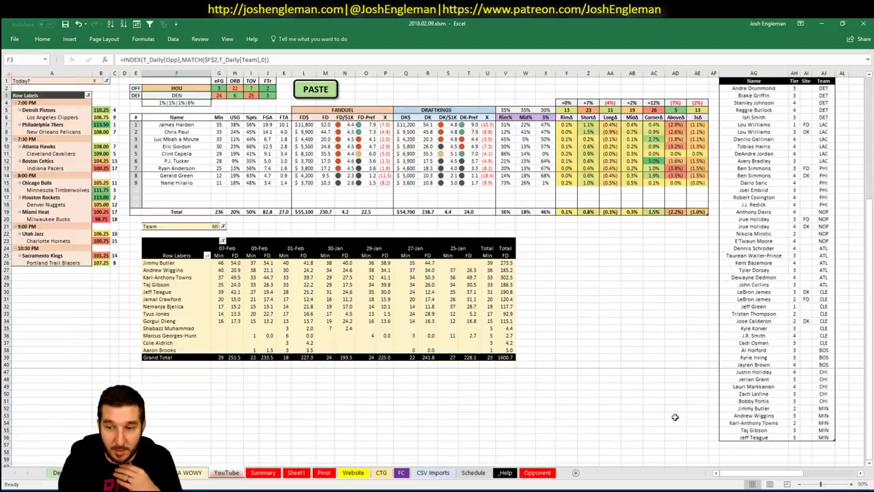
- Switch to the Cleaning the Glass four factors page in the browser, examine Denver's defensive rankings, and return to the Excel workbook
{"action": "left_click", "coordinate": [653, 372]}
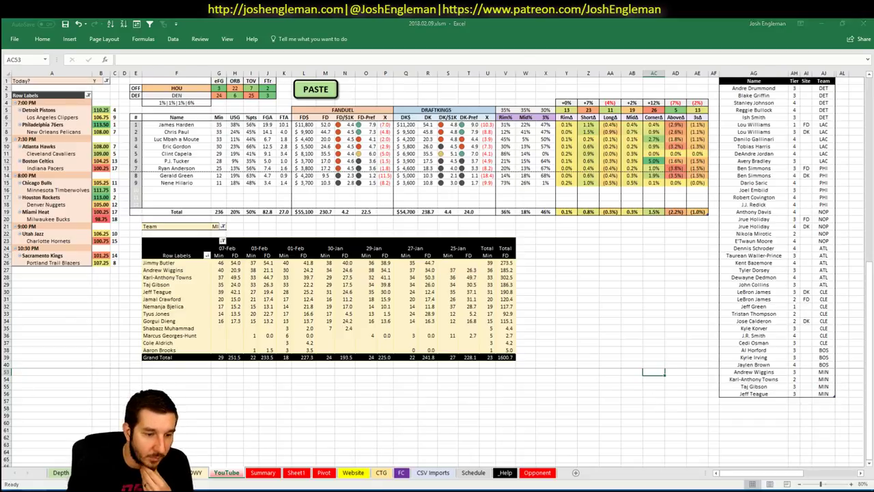
{"action": "key", "text": "alt+Tab"}
{"action": "left_click", "coordinate": [421, 22]}
{"action": "scroll", "coordinate": [170, 212], "scroll_direction": "down", "scroll_amount": 3}
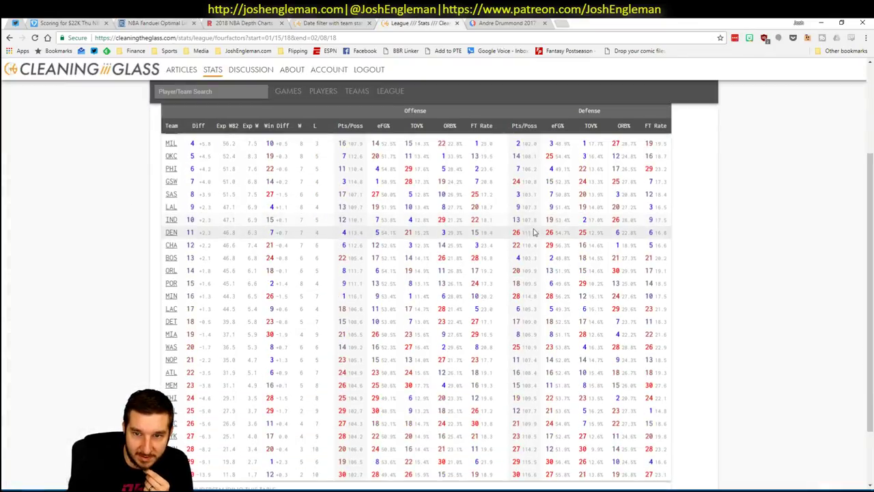
{"action": "key", "text": "alt+Tab"}
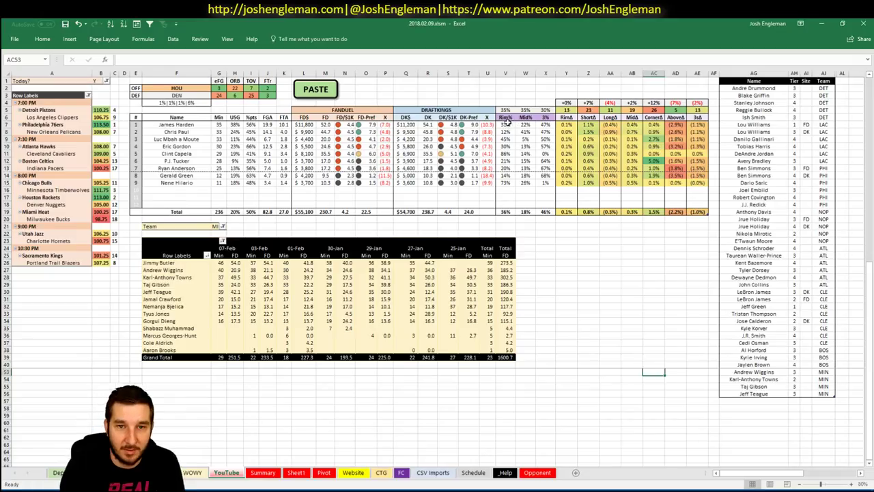
- Add the name James Harden in the row below Jeff Teague in the player table
{"action": "left_click", "coordinate": [610, 284]}
{"action": "left_click", "coordinate": [776, 400]}
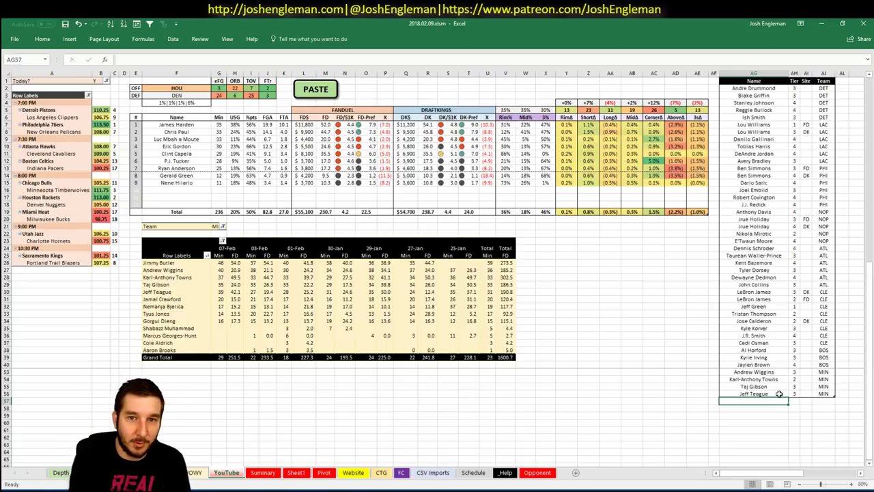
{"action": "type", "text": "James Harden"}
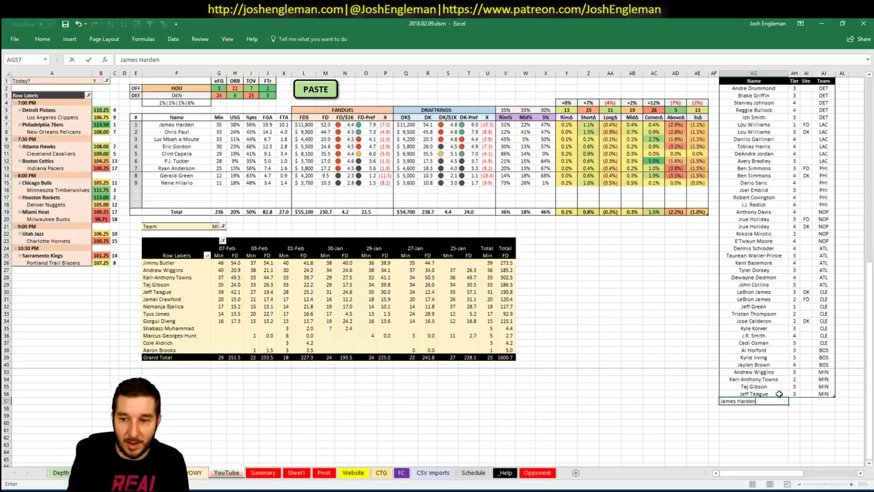
- Set the Team filter of the game-log pivot table to HOU
{"action": "left_click", "coordinate": [216, 226]}
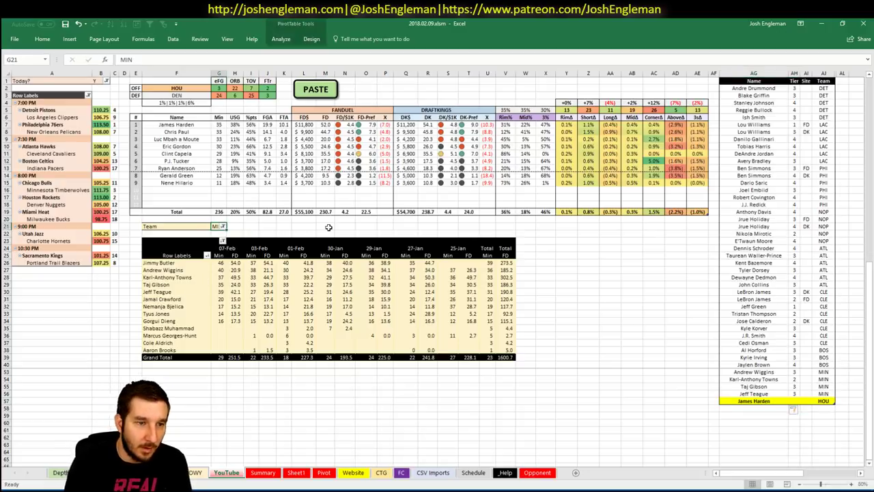
{"action": "type", "text": "HOU"}
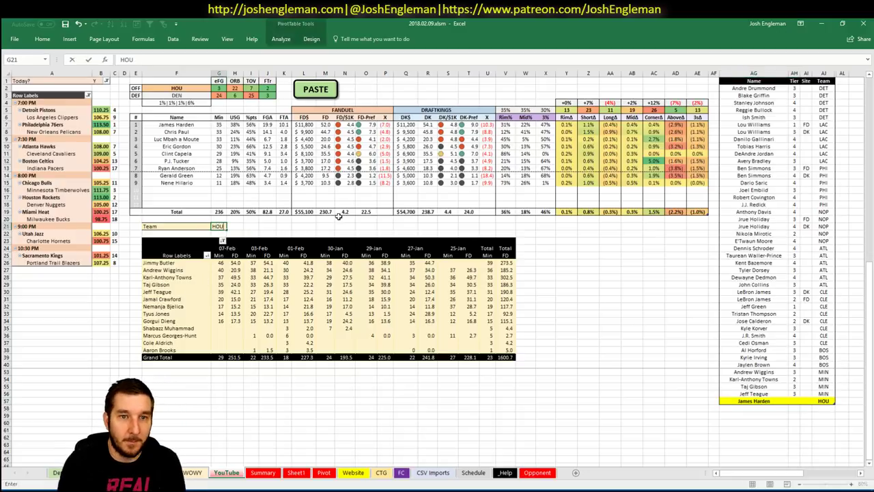
{"action": "key", "text": "Return"}
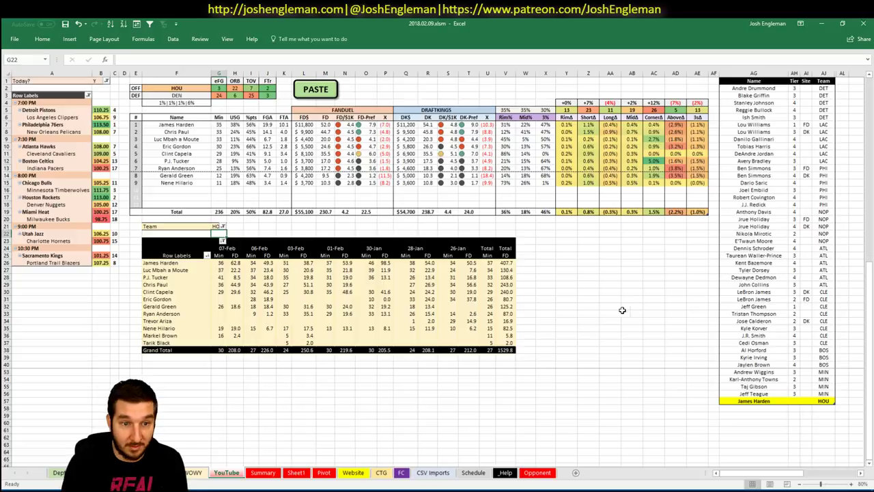
- Switch to FantasyCruncher in the browser, examine James Harden's game log filtered to opponent DEN, and return to the Excel workbook
{"action": "key", "text": "alt+Tab"}
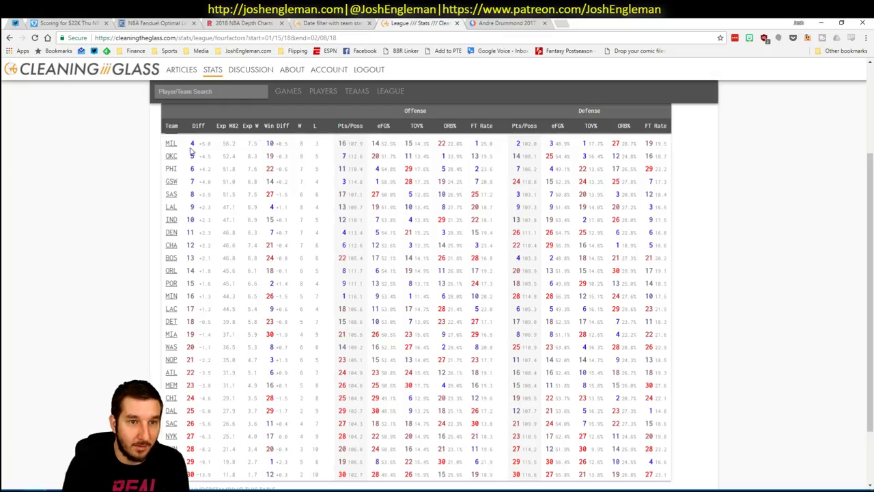
{"action": "left_click", "coordinate": [158, 23]}
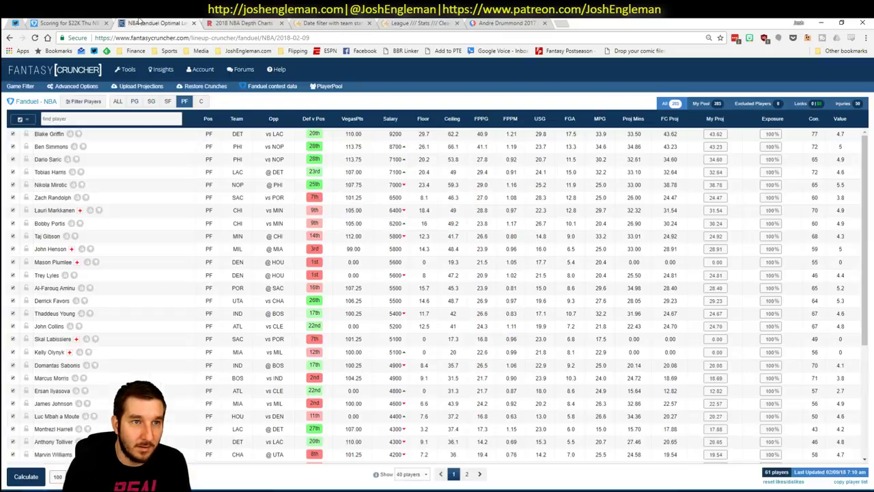
{"action": "left_click", "coordinate": [151, 101]}
{"action": "left_click", "coordinate": [57, 135]}
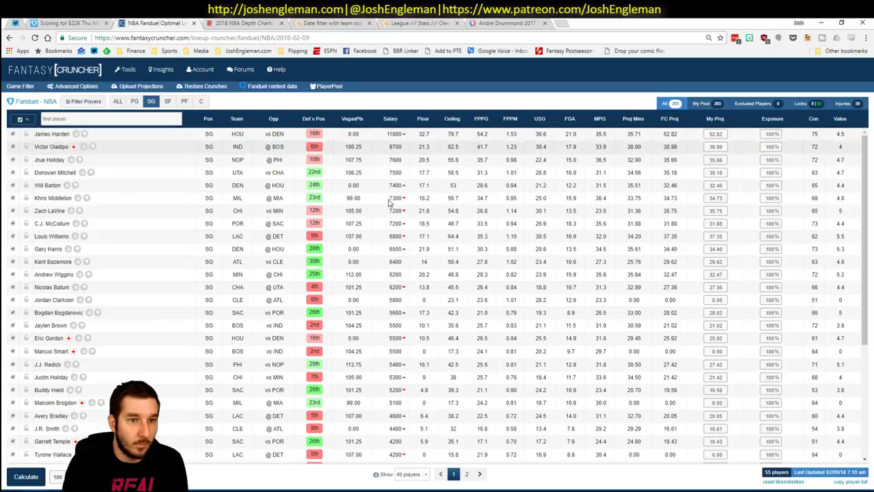
{"action": "left_click", "coordinate": [270, 153]}
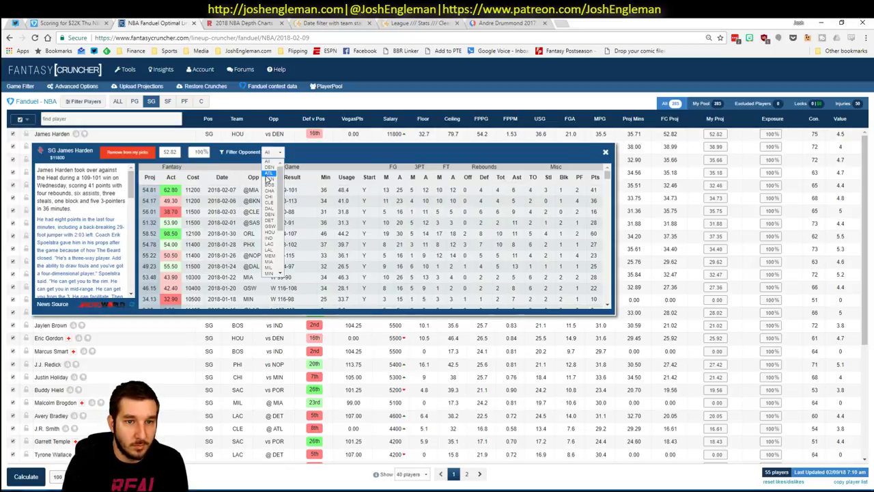
{"action": "left_click", "coordinate": [269, 176]}
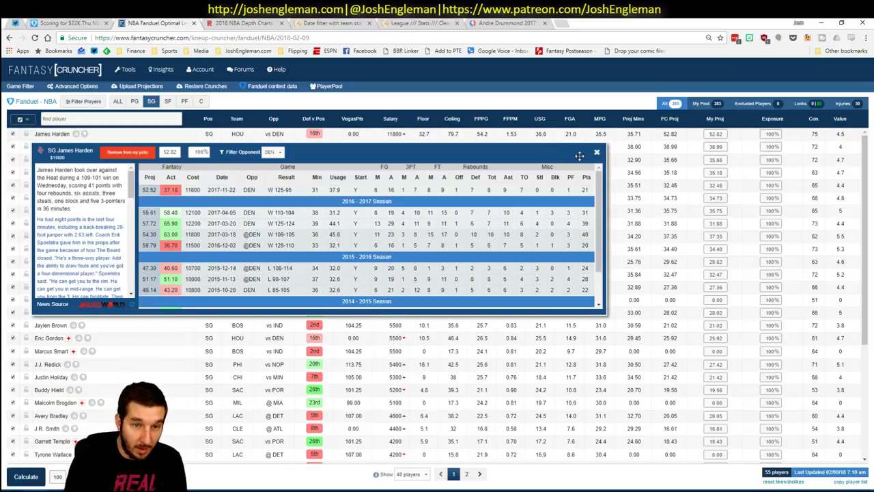
{"action": "left_click", "coordinate": [596, 151]}
{"action": "key", "text": "alt+Tab"}
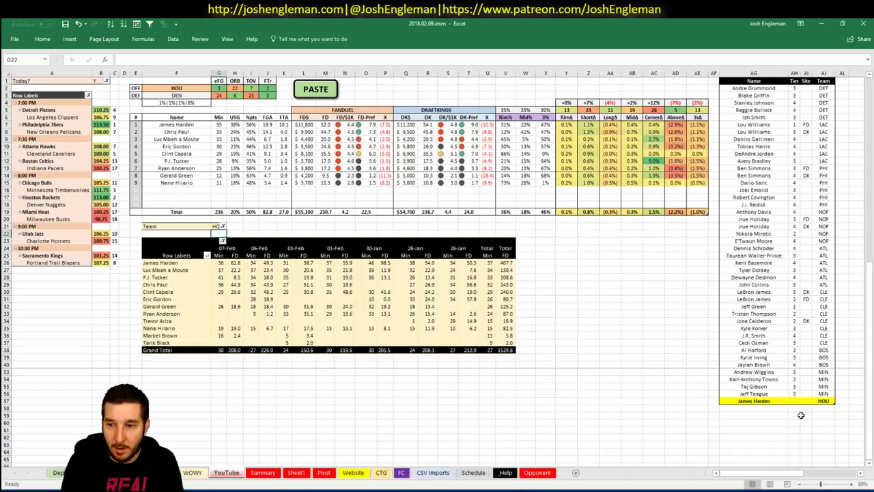
- Set James Harden's tier to 4 and add Chris Paul with tier 4 in the row below
{"action": "left_click", "coordinate": [795, 400]}
{"action": "type", "text": "4"}
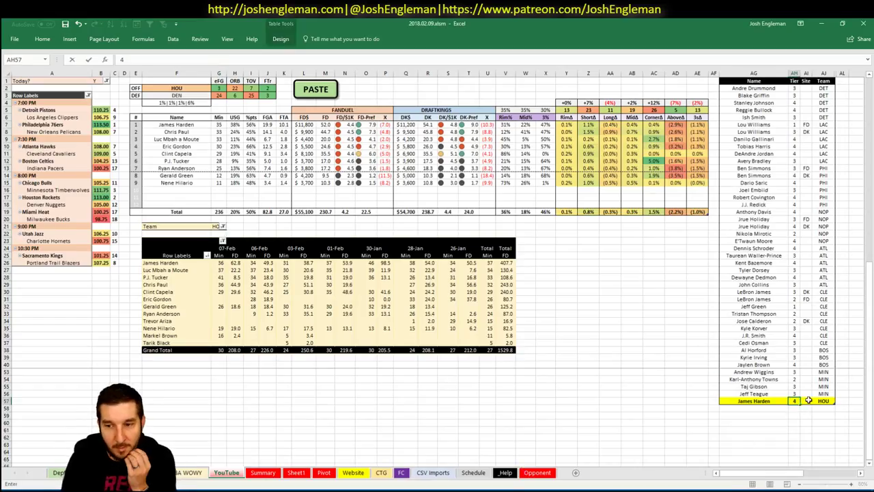
{"action": "key", "text": "Return"}
{"action": "key", "text": "Left"}
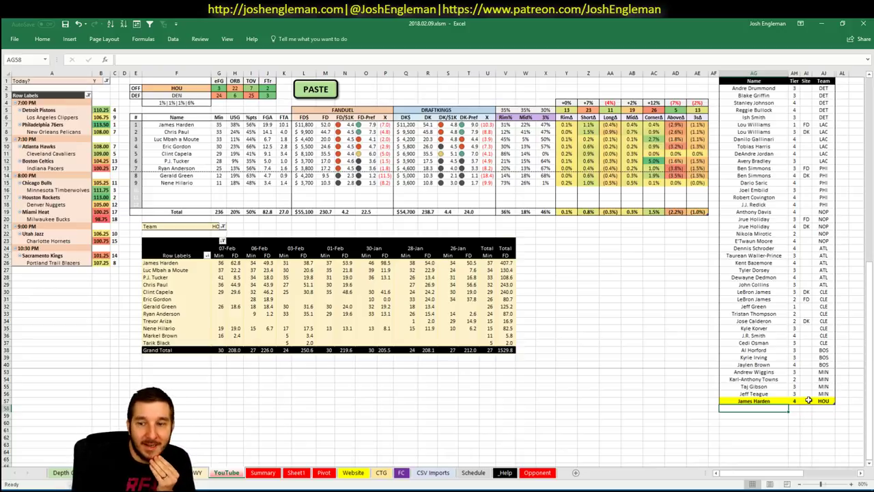
{"action": "type", "text": "Chris Paul"}
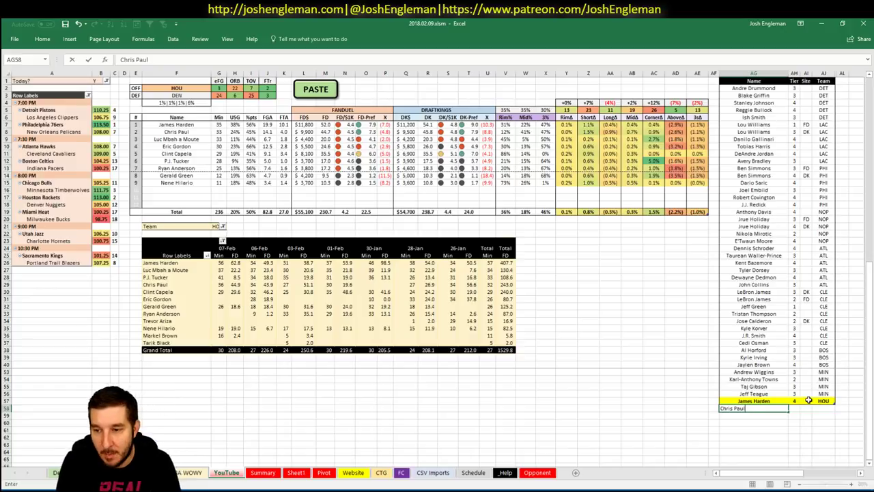
{"action": "key", "text": "Tab"}
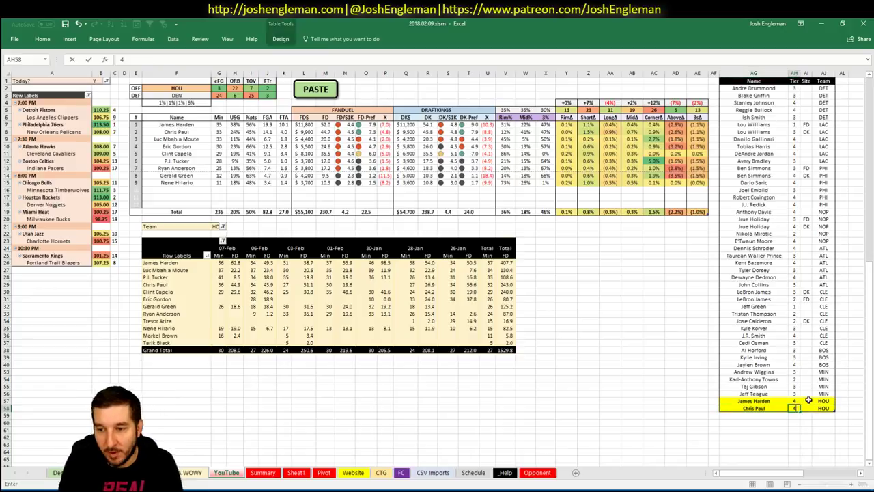
{"action": "key", "text": "Return"}
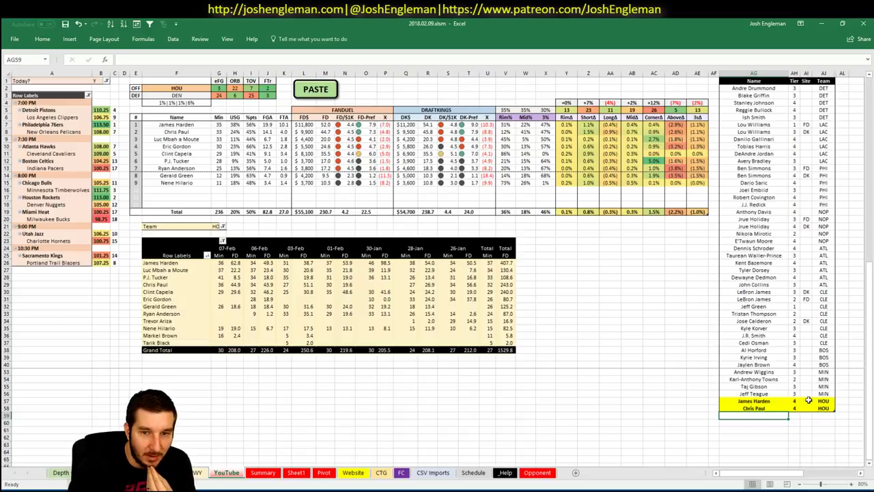
- Add Luc Mbah a Moute and Clint Capela in the two rows below Chris Paul, each with tier 3
{"action": "type", "text": "Luc"}
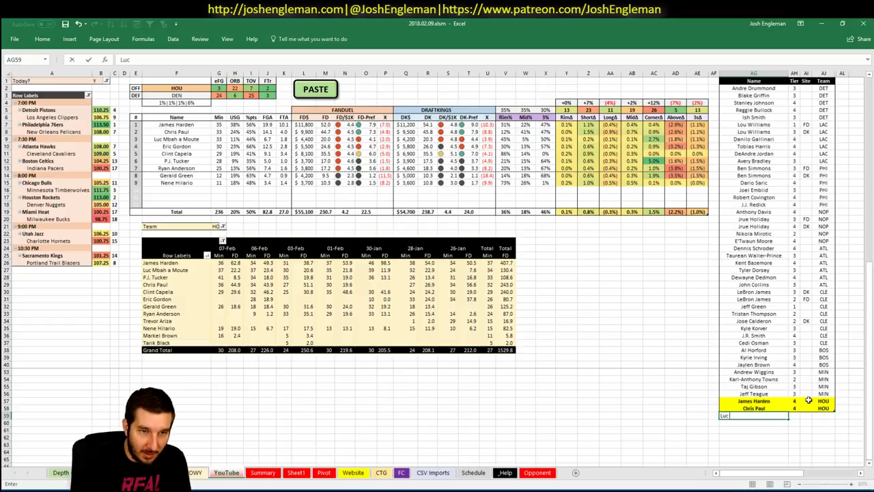
{"action": "type", "text": " Mbah a Moute"}
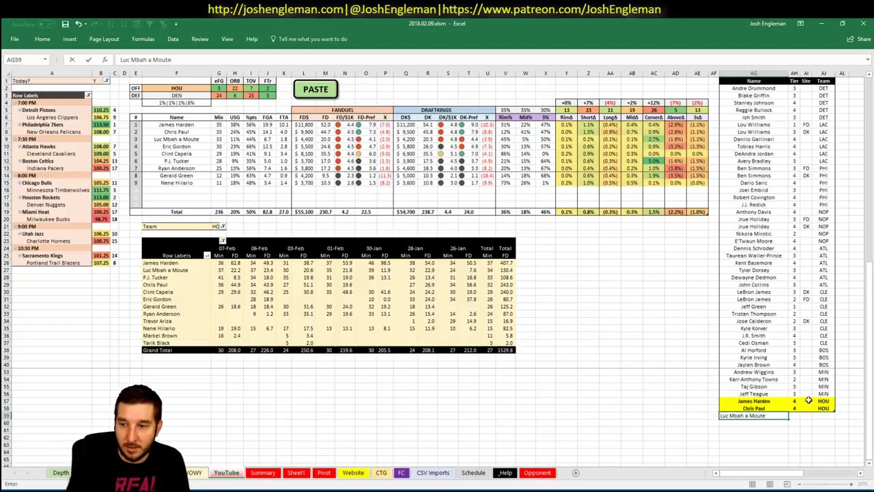
{"action": "key", "text": "Return"}
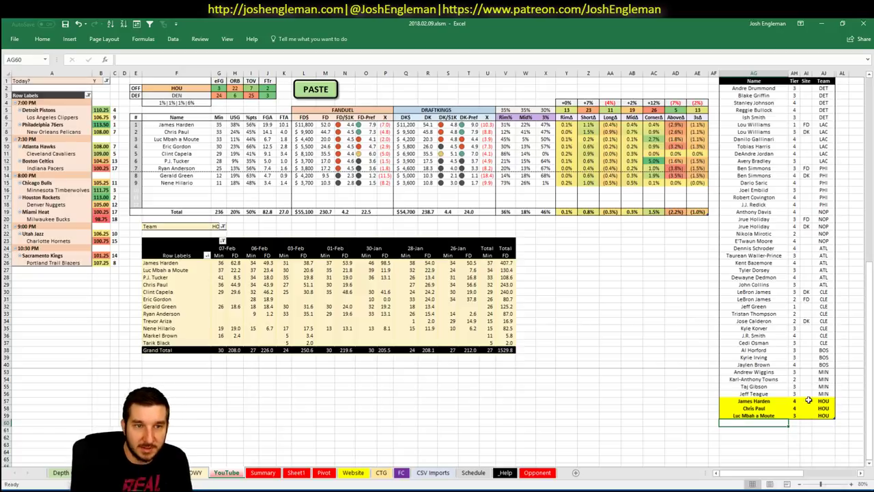
{"action": "type", "text": "Clint Capela"}
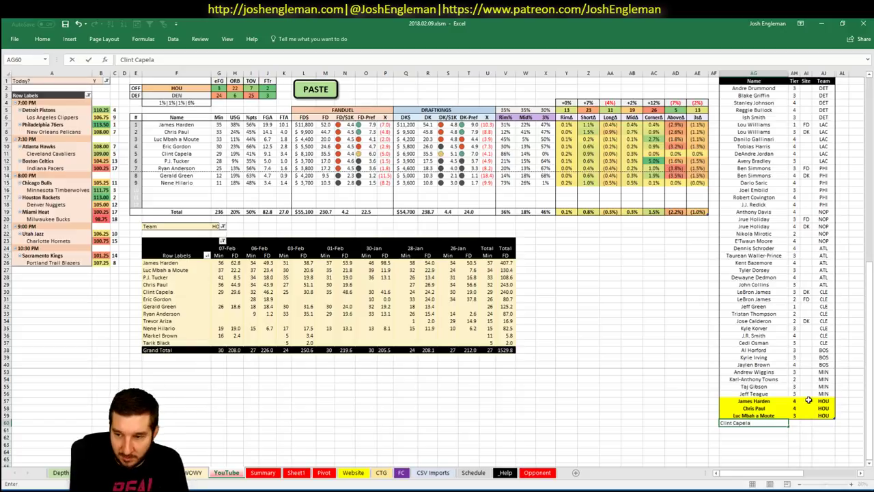
{"action": "key", "text": "Tab"}
{"action": "type", "text": "3"}
{"action": "key", "text": "Return"}
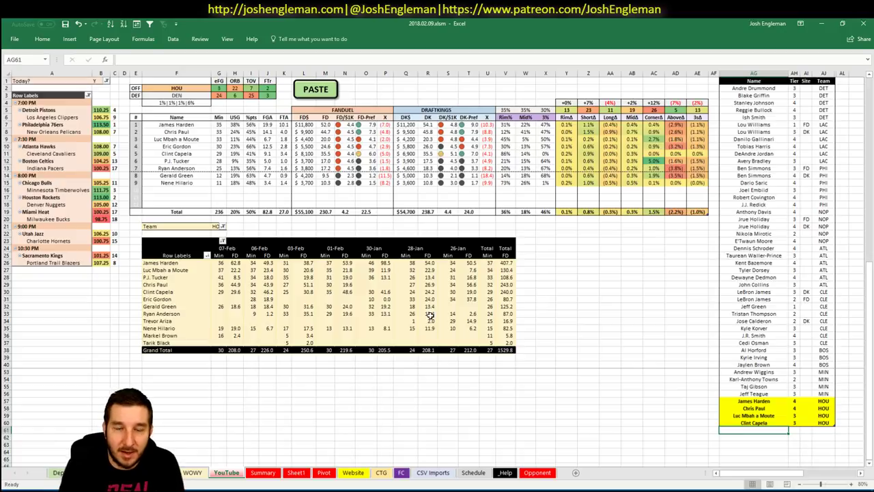
- Set both the OFF team of the matchup table and the Team filter of the game-log pivot table to DEN
{"action": "left_click", "coordinate": [179, 88]}
{"action": "type", "text": "DEN"}
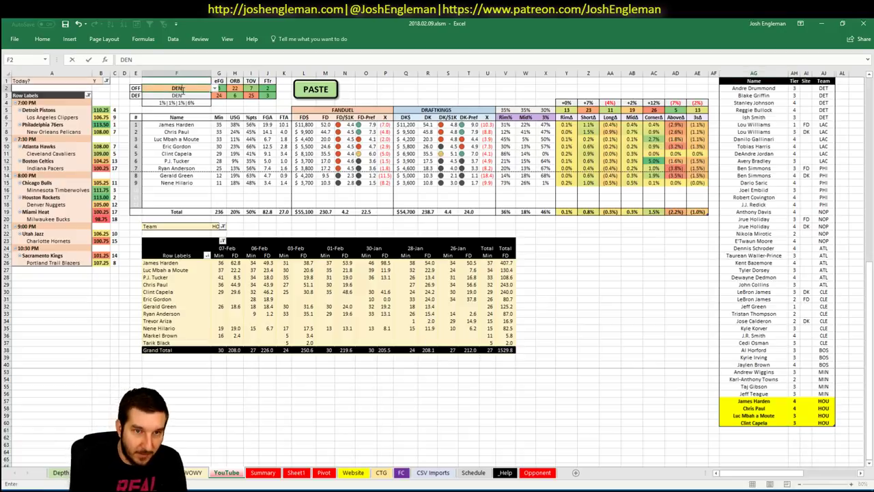
{"action": "key", "text": "Return"}
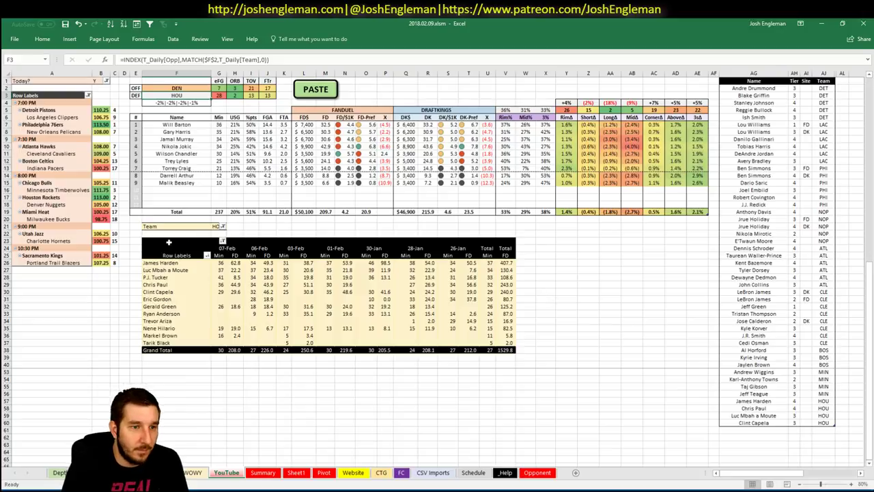
{"action": "left_click", "coordinate": [215, 226]}
{"action": "type", "text": "DEN"}
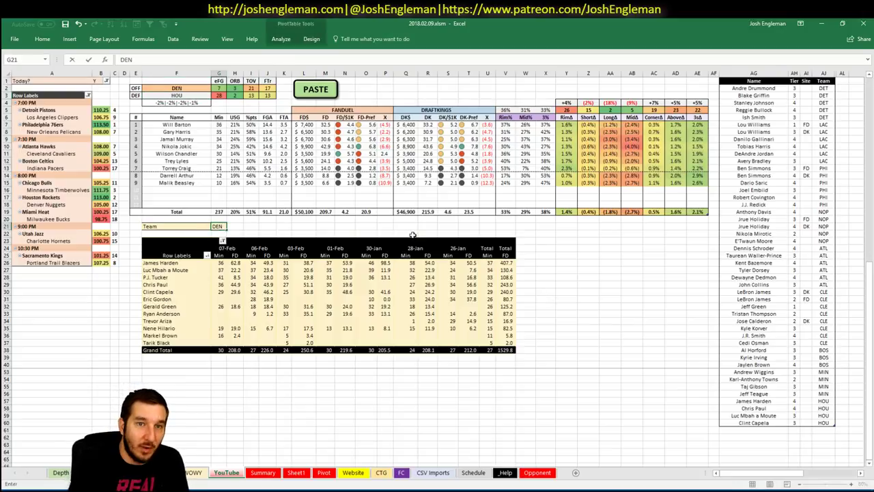
{"action": "key", "text": "Return"}
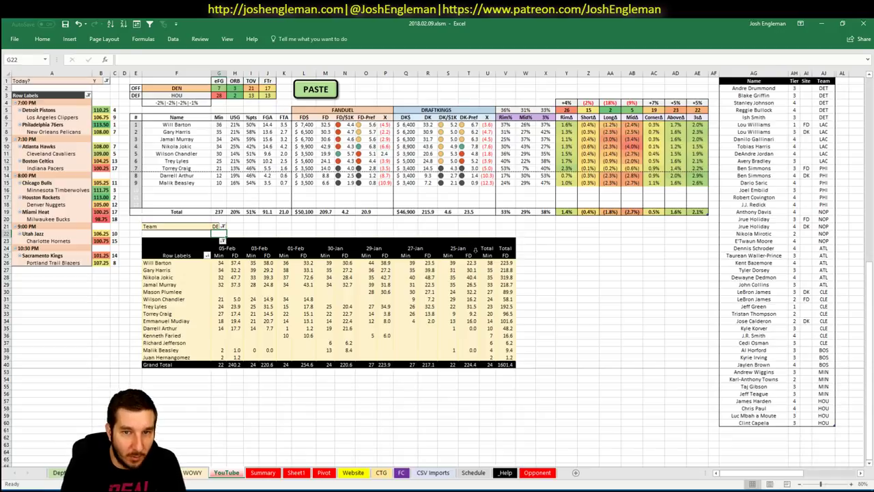
- Add Will Barton with tier 3 in the row below Clint Capela
{"action": "mouse_move", "coordinate": [502, 263]}
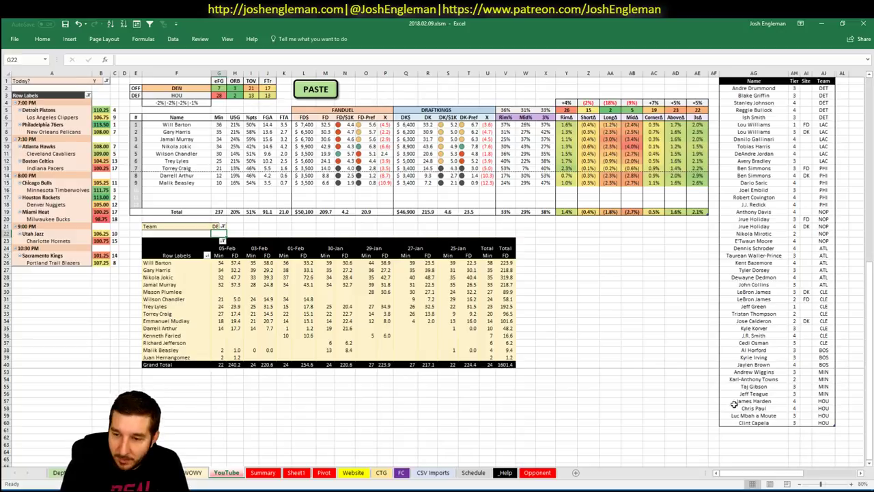
{"action": "left_click", "coordinate": [766, 428]}
{"action": "type", "text": "W"}
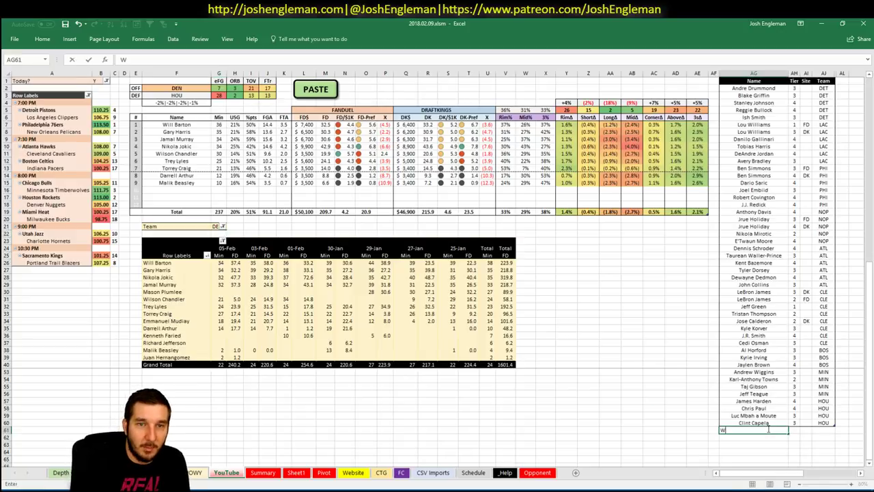
{"action": "type", "text": "ill Barton"}
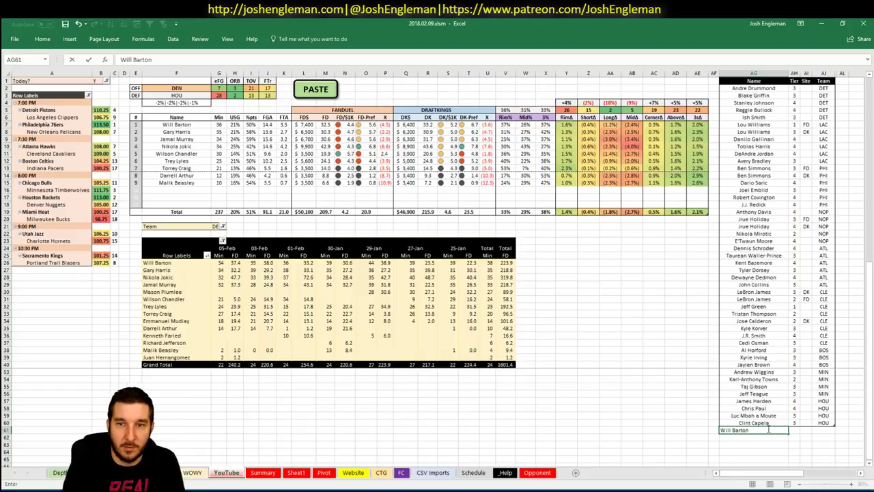
{"action": "key", "text": "Return"}
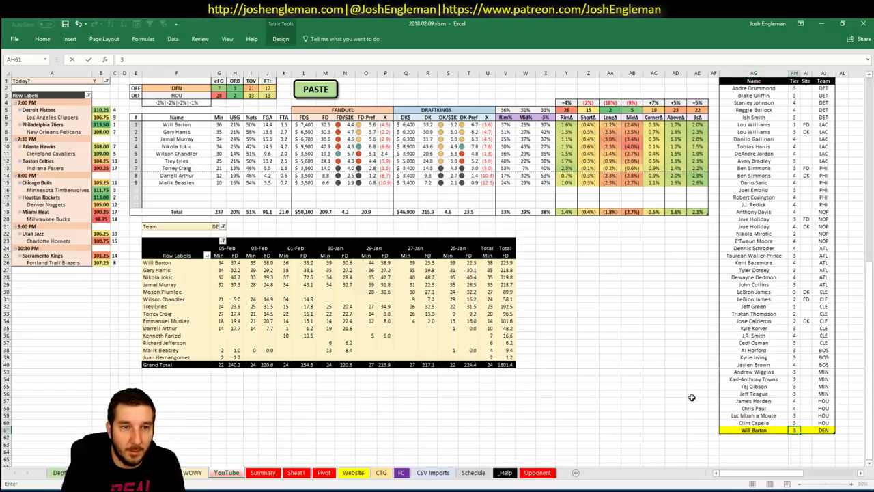
{"action": "left_click", "coordinate": [688, 396]}
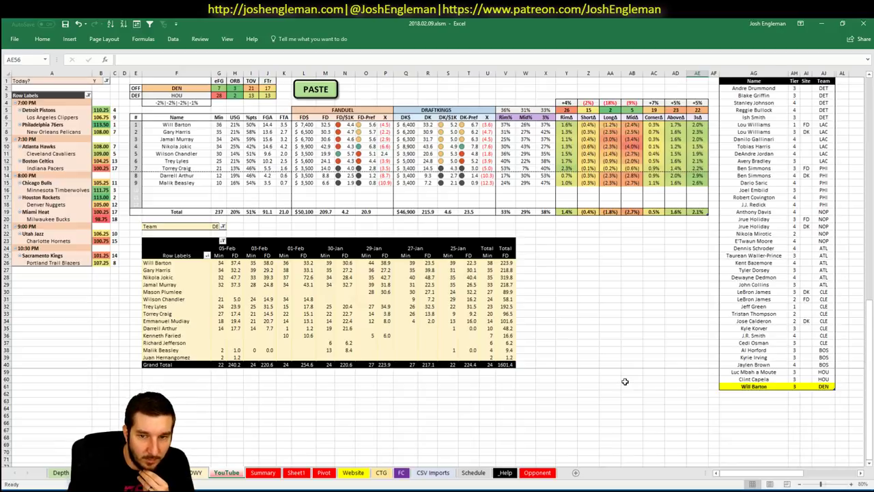
- Add Gary Harris with tier 3 below Will Barton, and check the Summary sheet before returning to the YouTube sheet
{"action": "left_click", "coordinate": [769, 394]}
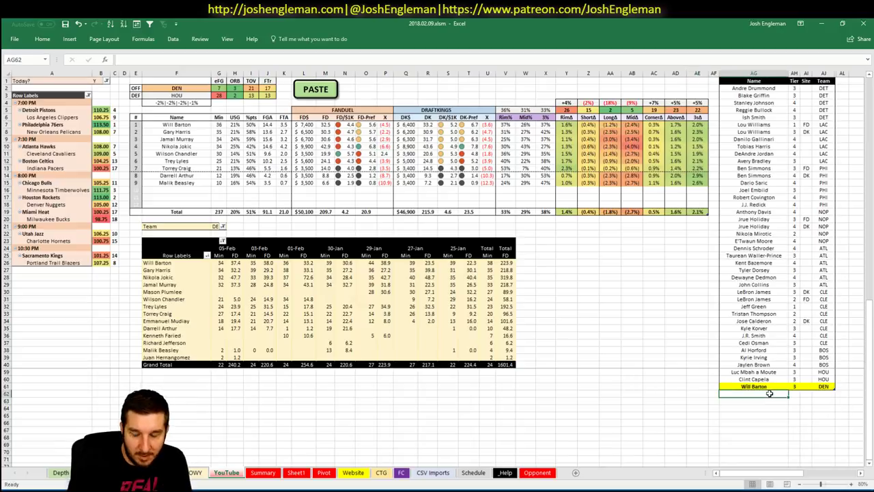
{"action": "type", "text": "Gary harris"}
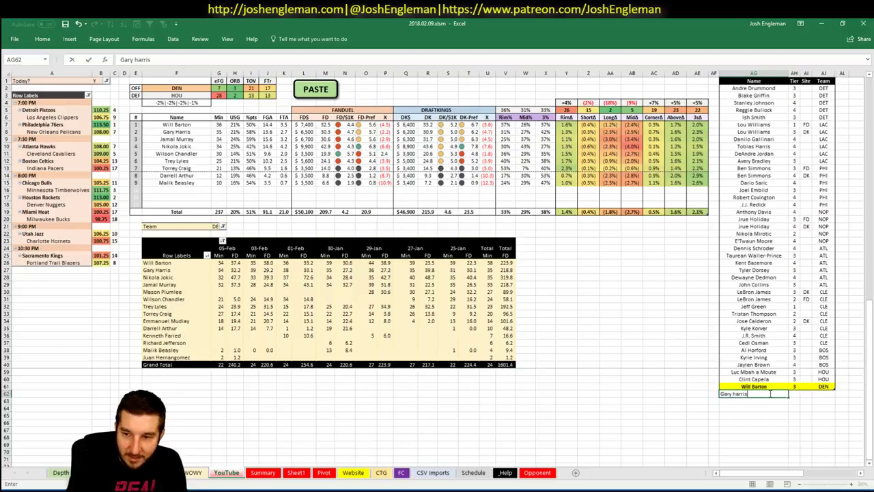
{"action": "key", "text": "BackSpace"}
{"action": "key", "text": "BackSpace"}
{"action": "key", "text": "BackSpace"}
{"action": "key", "text": "BackSpace"}
{"action": "type", "text": "Harri"}
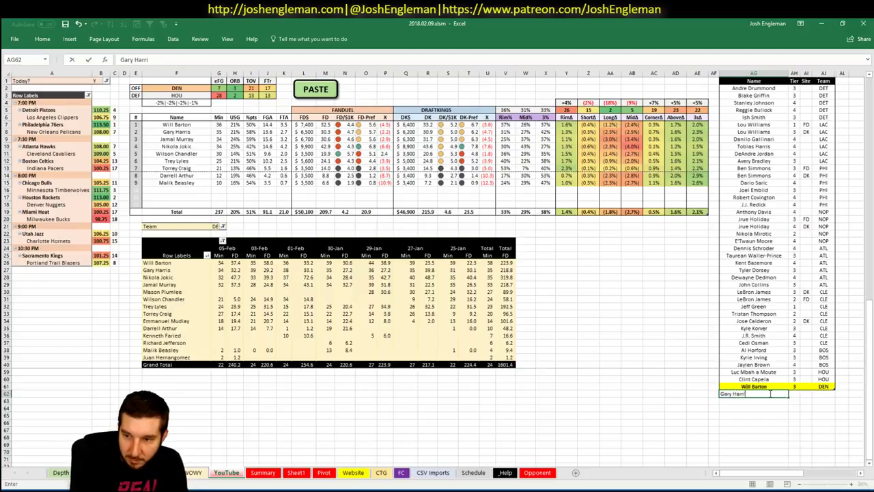
{"action": "key", "text": "Return"}
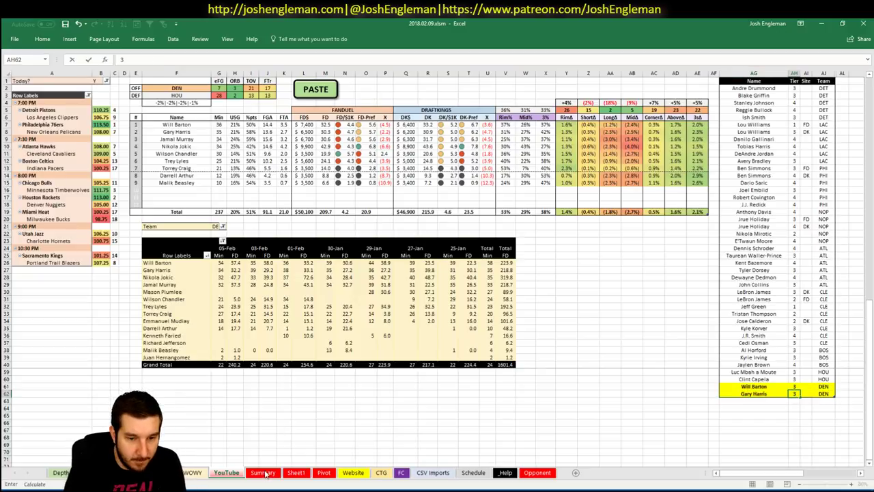
{"action": "left_click", "coordinate": [228, 473]}
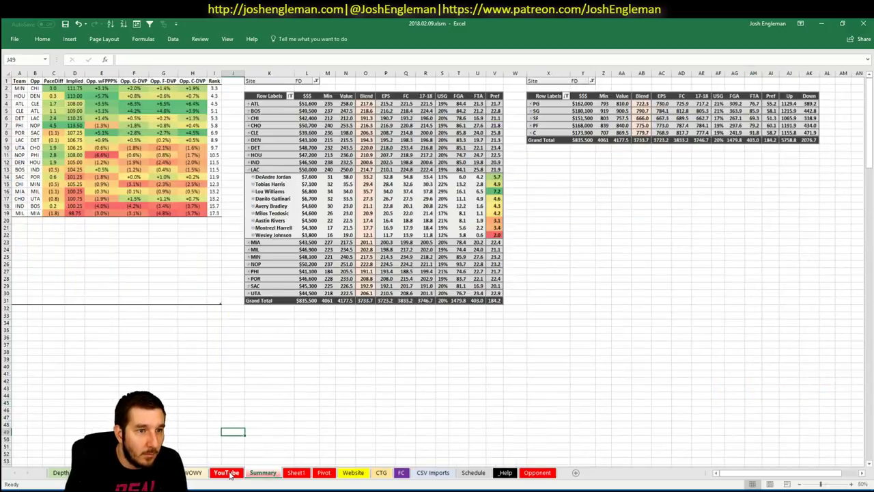
- Add Jamal Murray and Nikola Jokic in the two rows below Gary Harris on the YouTube sheet, each with tier 4
{"action": "left_click", "coordinate": [229, 473]}
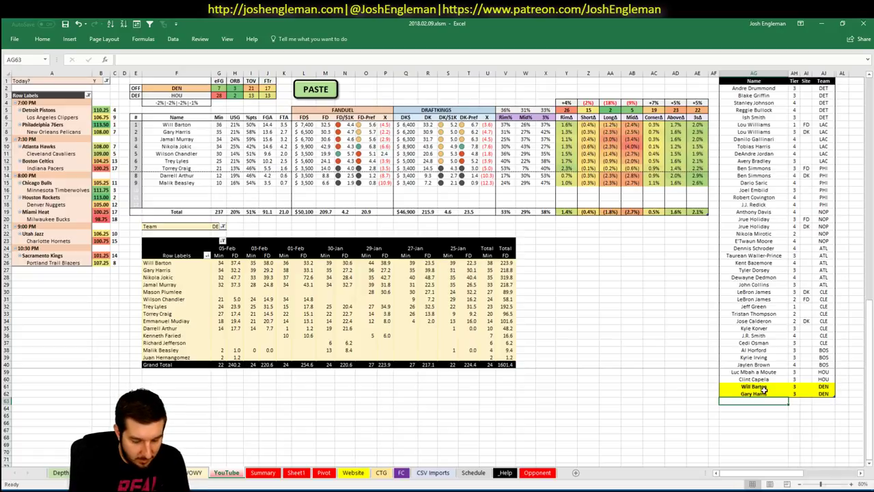
{"action": "type", "text": "Jamal Murray"}
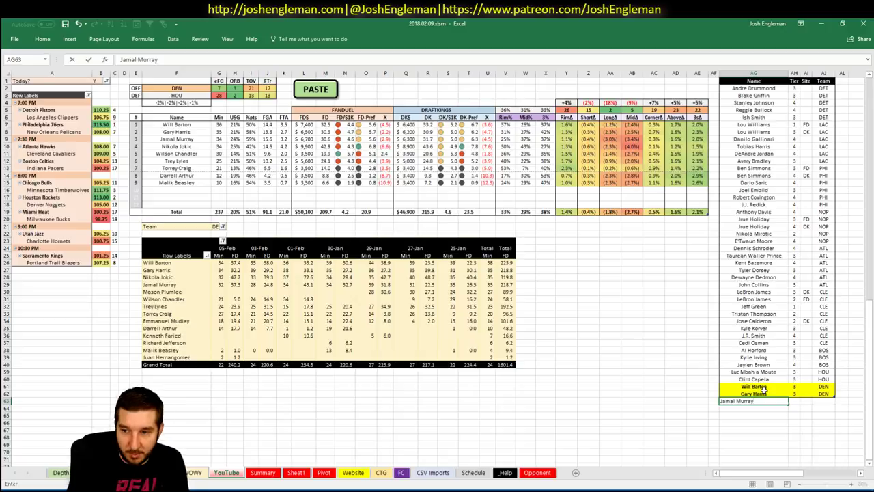
{"action": "key", "text": "Return"}
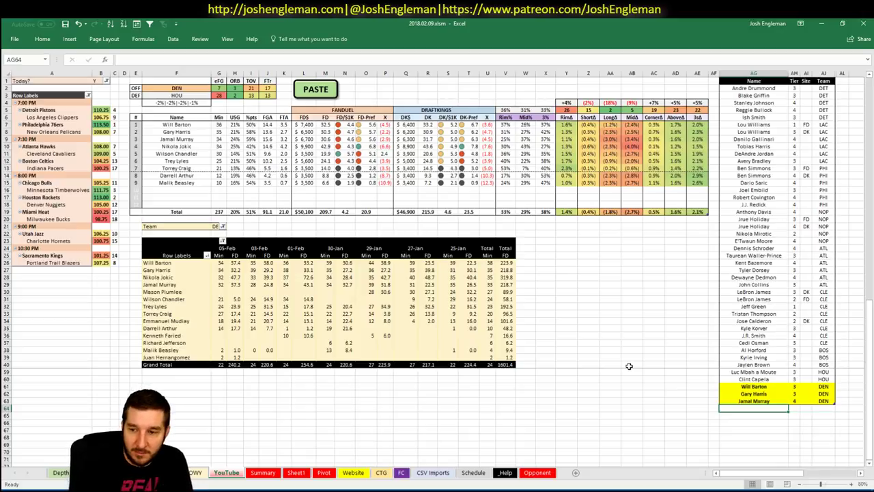
{"action": "type", "text": "Nikola "}
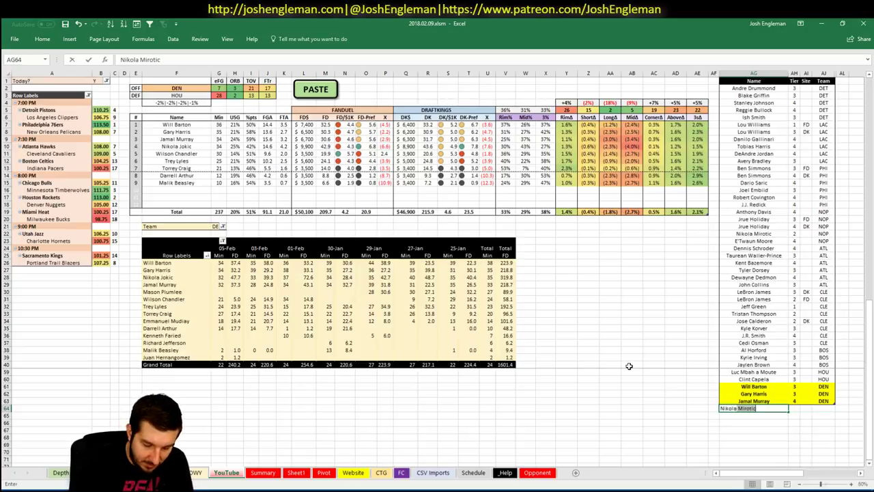
{"action": "type", "text": "Jokic"}
{"action": "key", "text": "Tab"}
{"action": "type", "text": "4"}
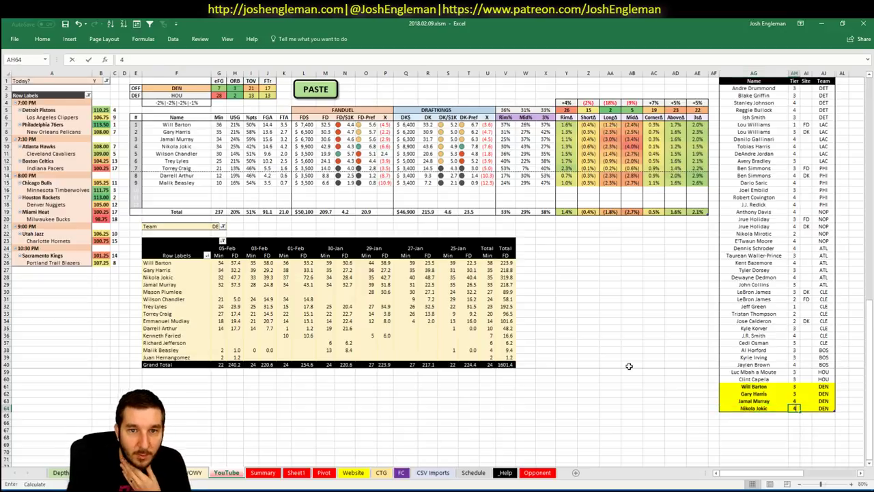
{"action": "key", "text": "Return"}
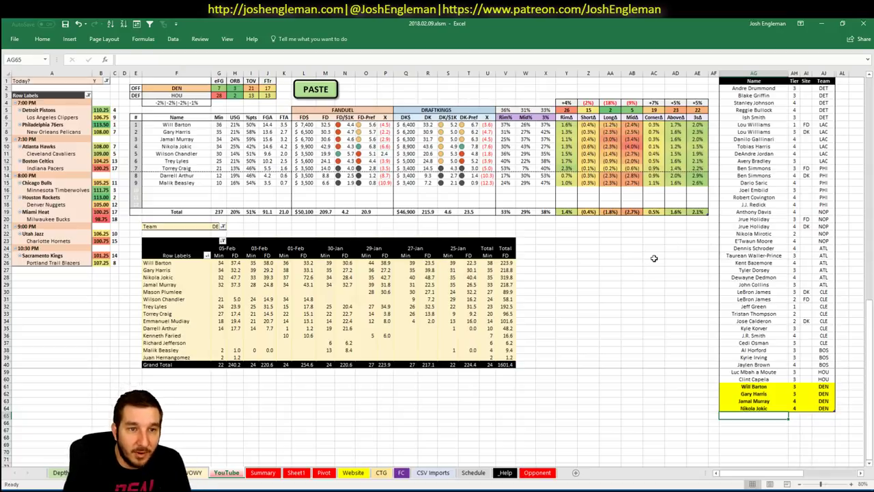
- Add Wilson Chandler with tier 4 in the row below Nikola Jokic
{"action": "type", "text": "Wilson Chan"}
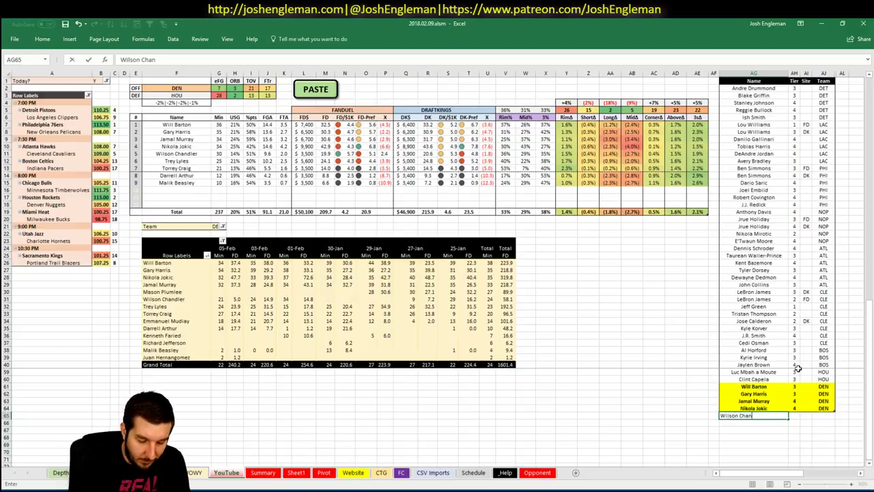
{"action": "type", "text": "dler"}
{"action": "key", "text": "Return"}
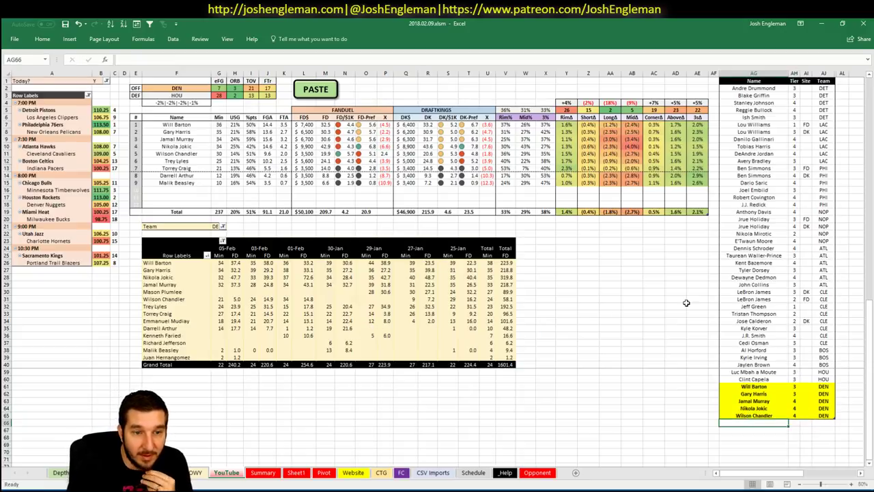
- Expand the DEN group in the Summary sheet's team pivot table to review its players, and return to the YouTube sheet
{"action": "left_click", "coordinate": [275, 475]}
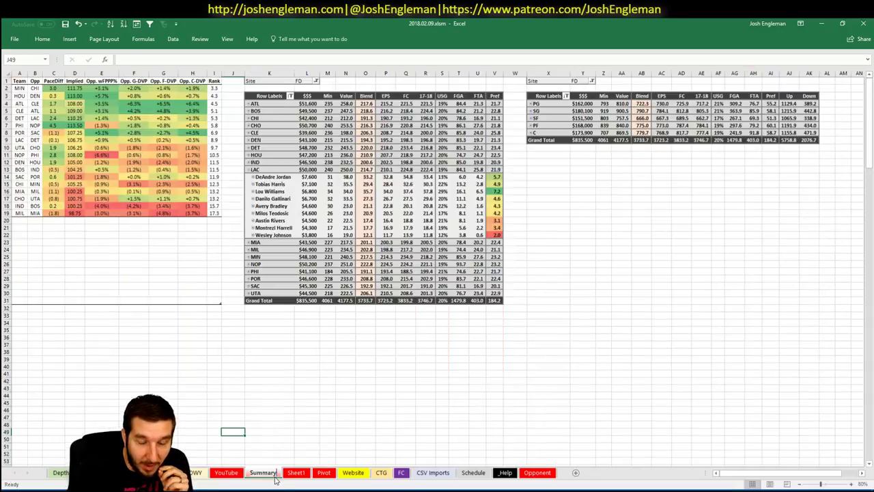
{"action": "left_click", "coordinate": [249, 140]}
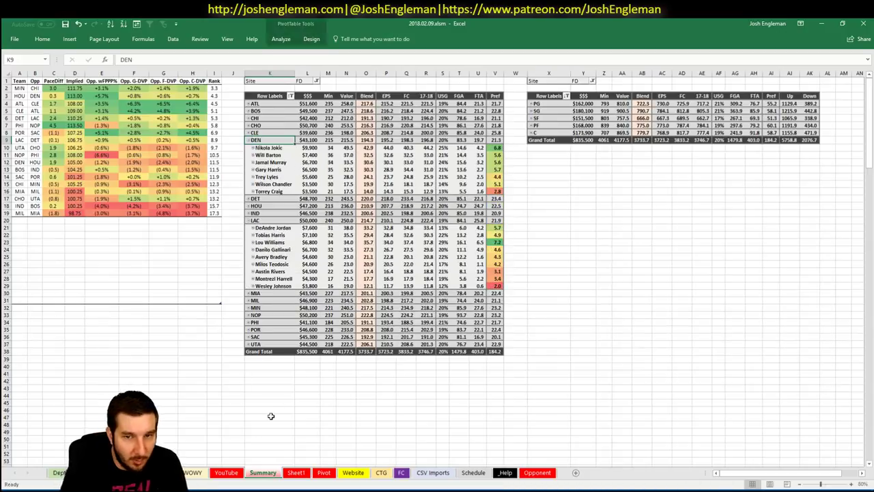
{"action": "left_click", "coordinate": [222, 473]}
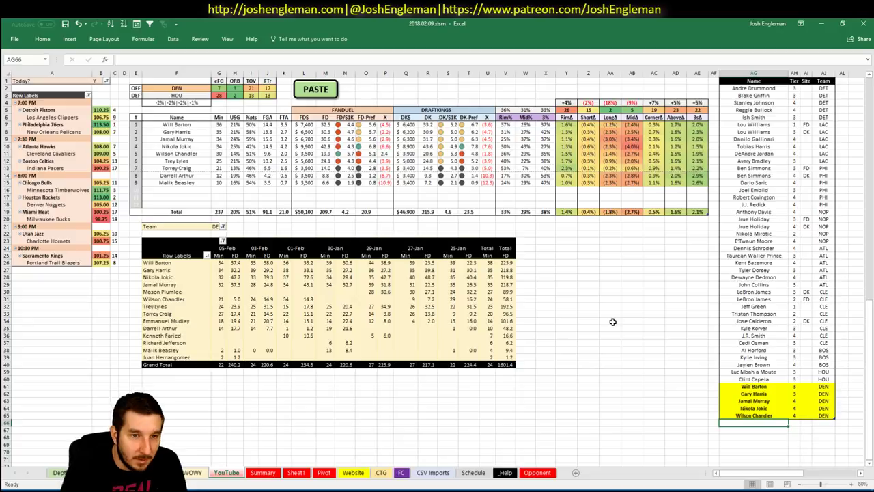
- Add Trey Lyles with tier 4 in the row below Wilson Chandler
{"action": "left_click", "coordinate": [660, 336]}
{"action": "left_click", "coordinate": [753, 415]}
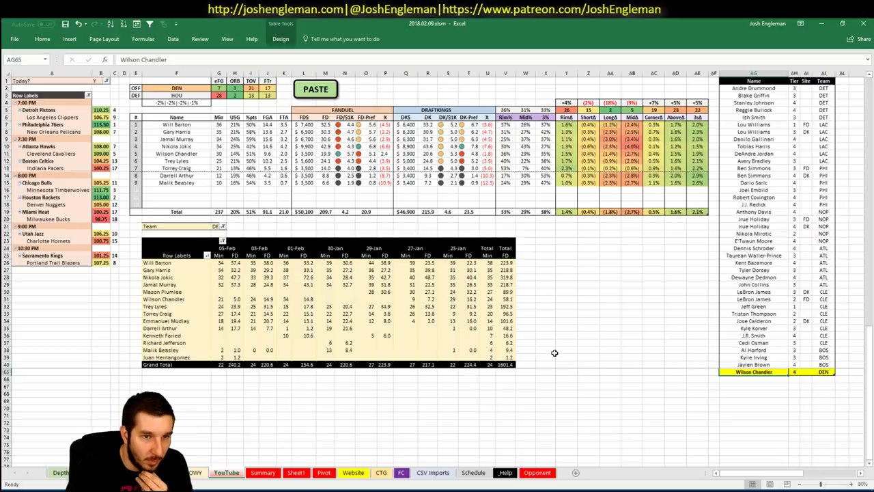
{"action": "left_click", "coordinate": [741, 380]}
{"action": "type", "text": "Tr"}
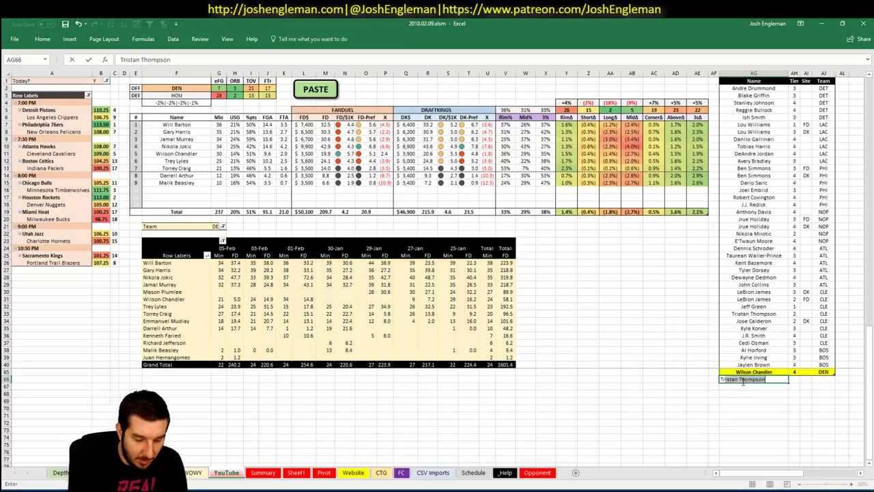
{"action": "type", "text": "ey Lyles"}
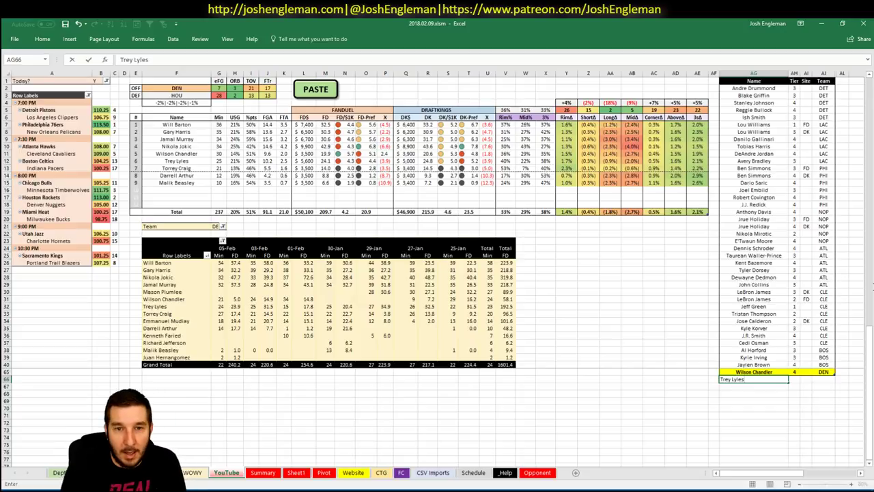
{"action": "key", "text": "Tab"}
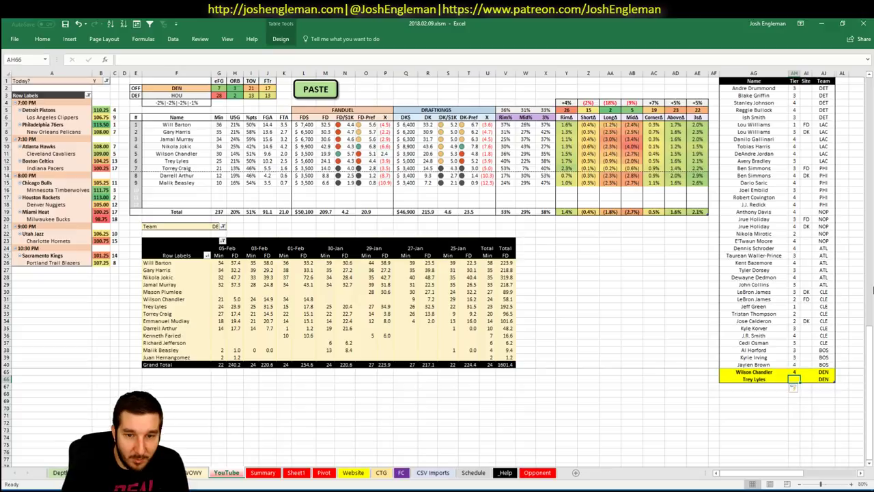
{"action": "key", "text": "Return"}
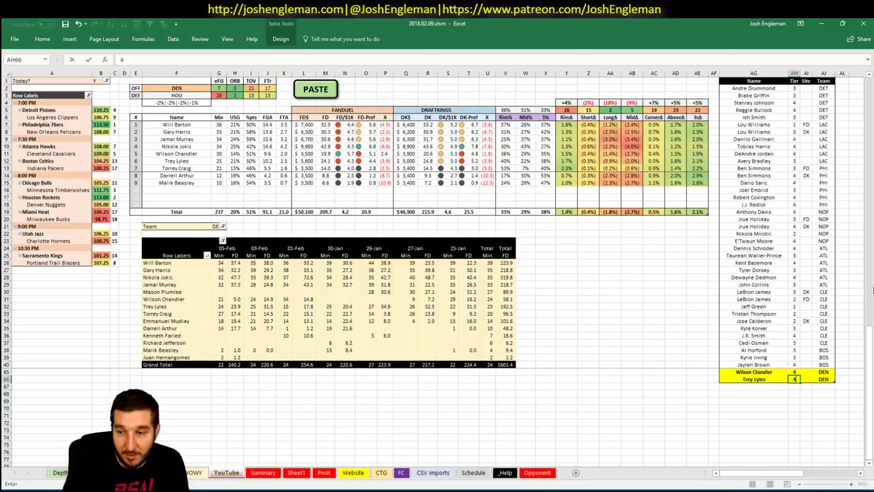
- Set both the OFF team of the matchup table and the Team filter of the game-log pivot table to MIA
{"action": "left_click", "coordinate": [184, 87]}
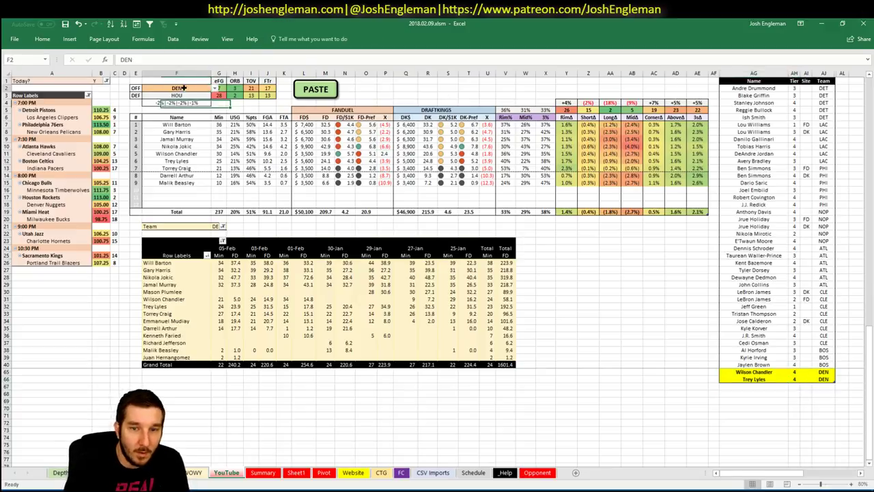
{"action": "type", "text": "MIA"}
{"action": "key", "text": "Return"}
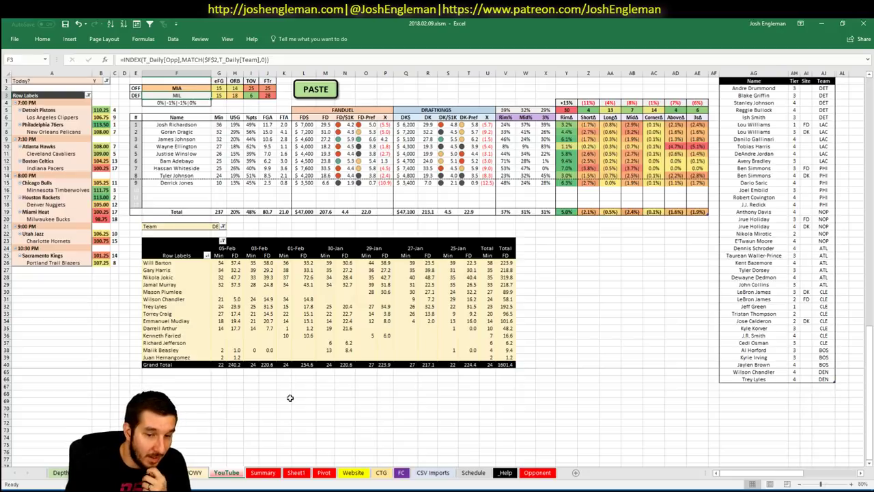
{"action": "left_click", "coordinate": [254, 473]}
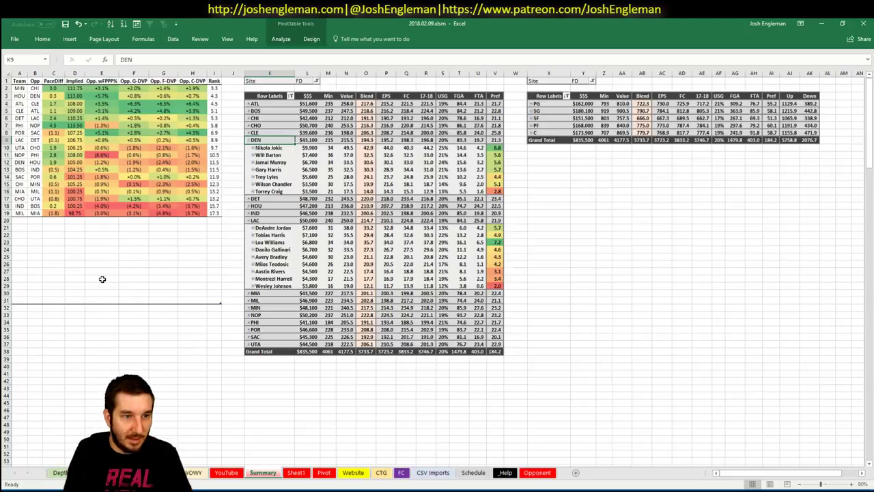
{"action": "left_click", "coordinate": [231, 472]}
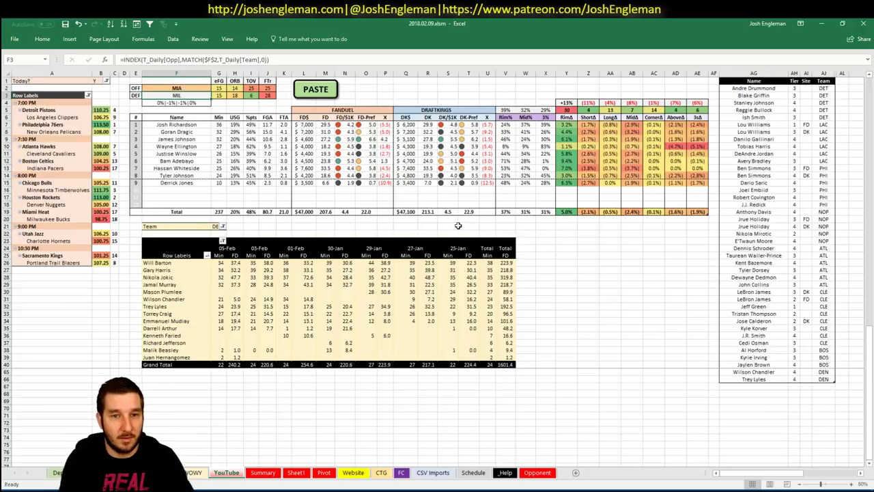
{"action": "left_click", "coordinate": [215, 227]}
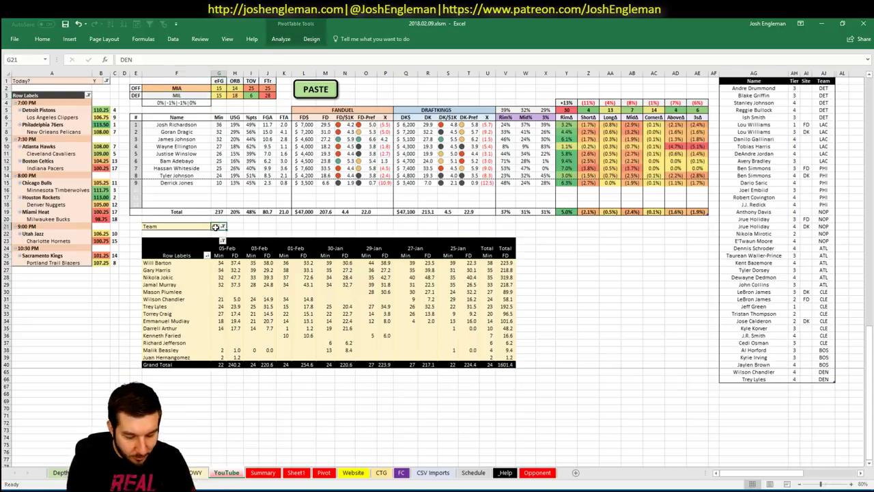
{"action": "type", "text": "MIA"}
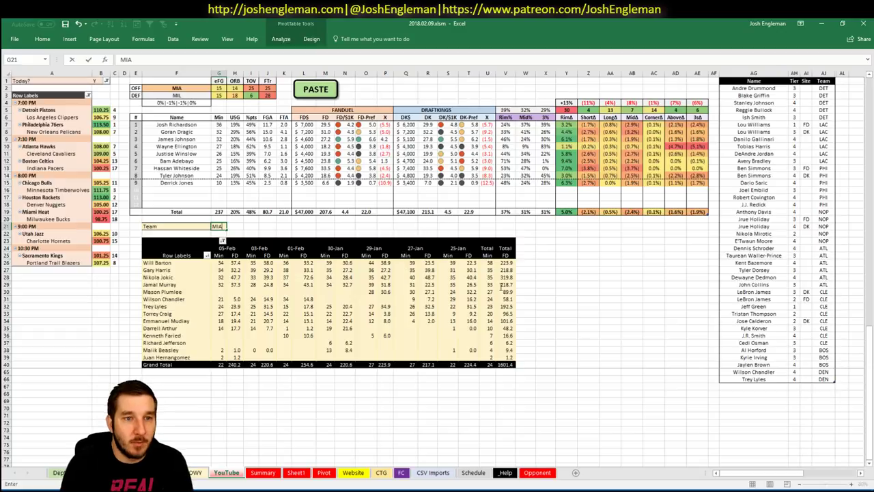
{"action": "key", "text": "Return"}
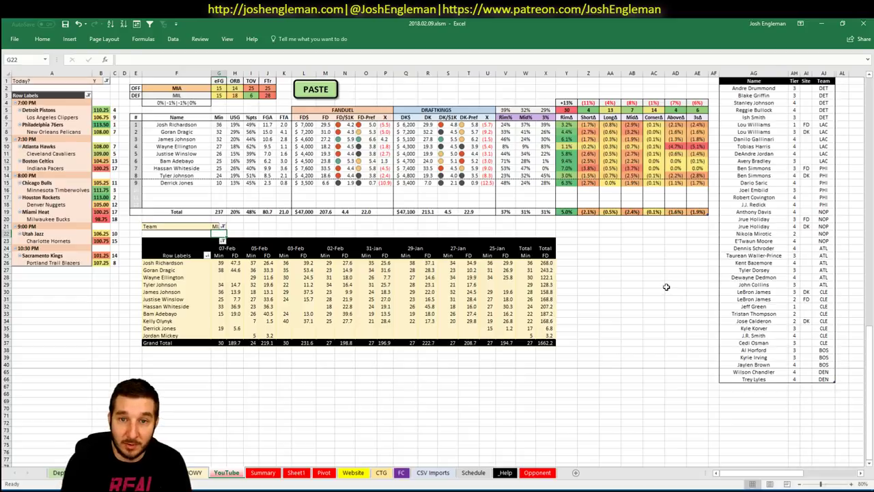
- Add Josh Richardson with tier 4 in the row below Trey Lyles
{"action": "left_click", "coordinate": [738, 379]}
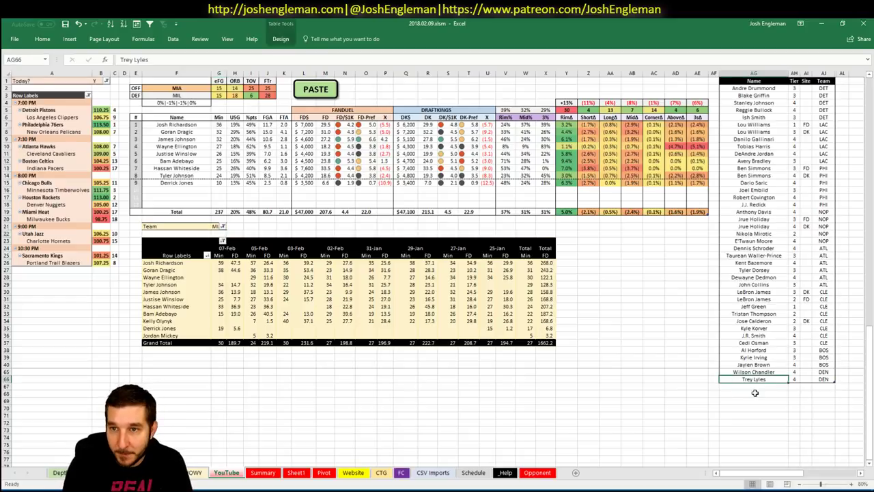
{"action": "left_click", "coordinate": [751, 386]}
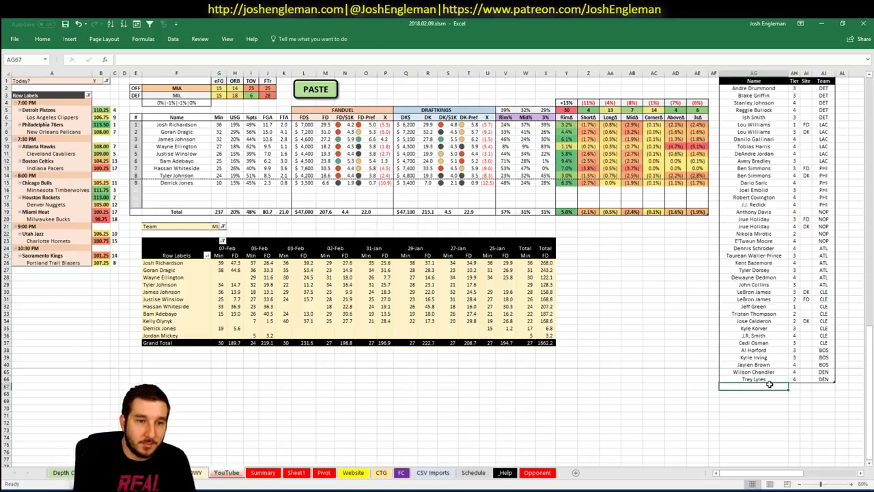
{"action": "type", "text": "Josh Richards"}
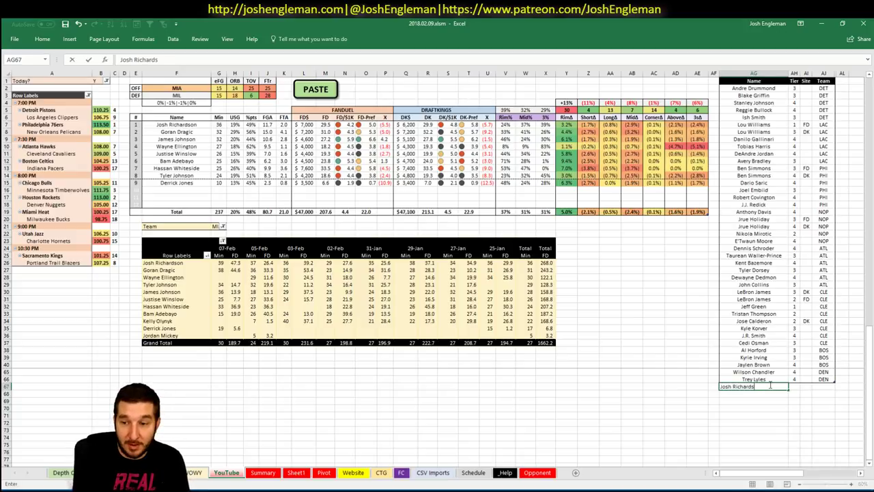
{"action": "type", "text": "on"}
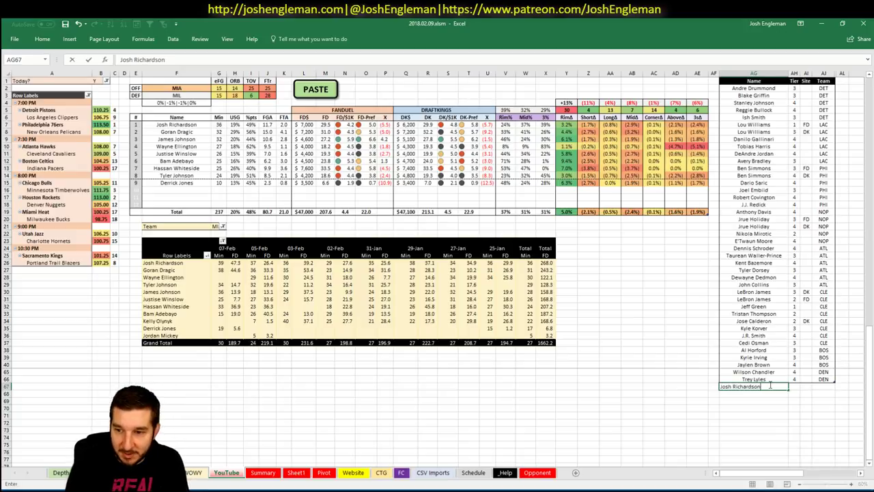
{"action": "key", "text": "Tab"}
{"action": "key", "text": "Return"}
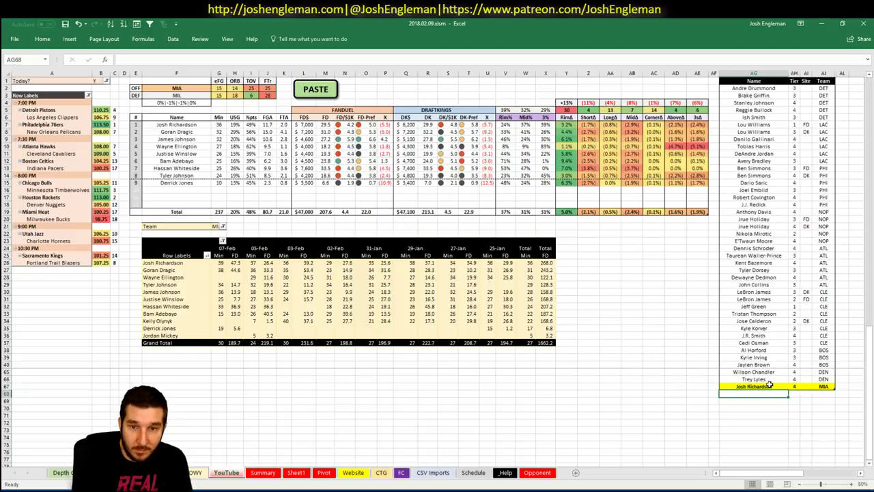
- Add Goran Dragic with tier 4 in the row below Josh Richardson
{"action": "type", "text": "Goran Dragi"}
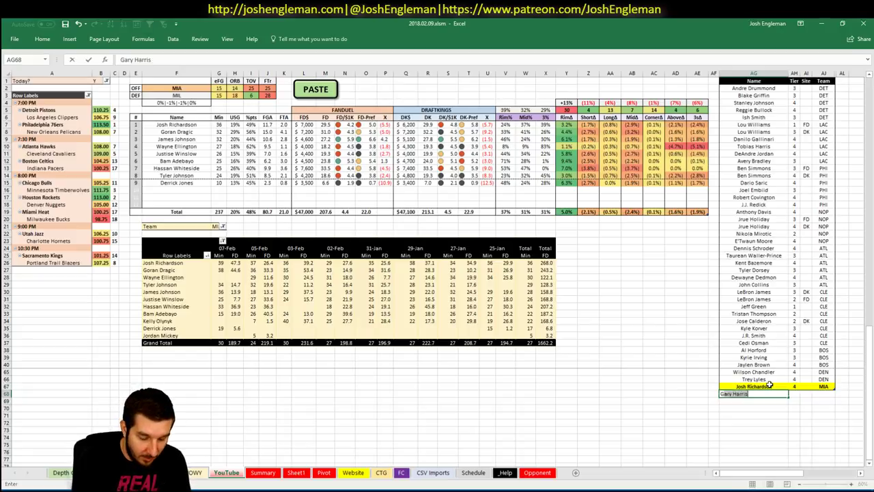
{"action": "type", "text": "c"}
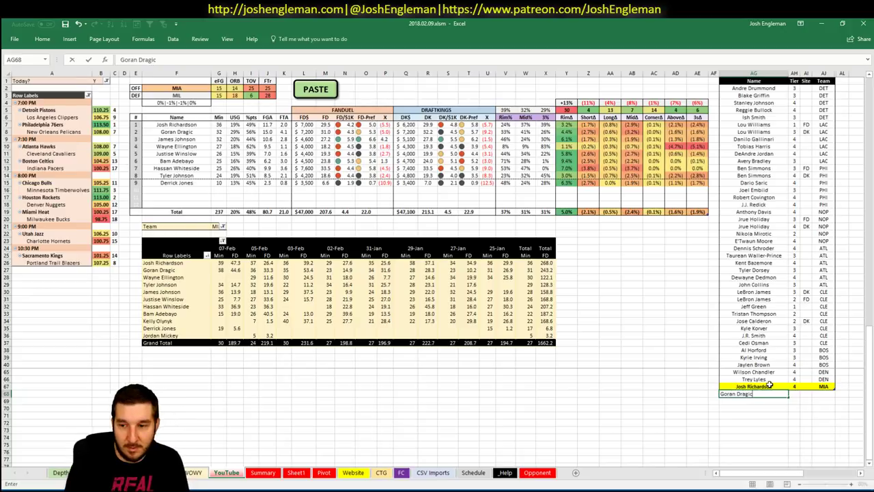
{"action": "key", "text": "Tab"}
{"action": "type", "text": "4"}
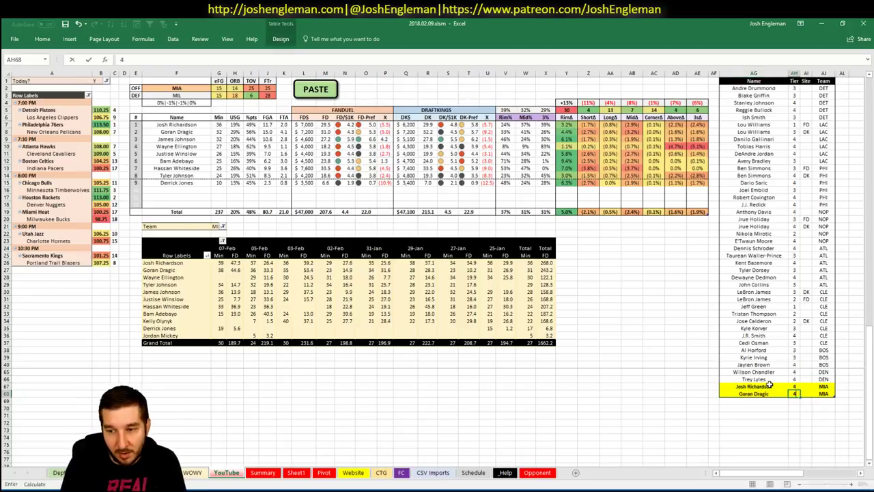
{"action": "key", "text": "Return"}
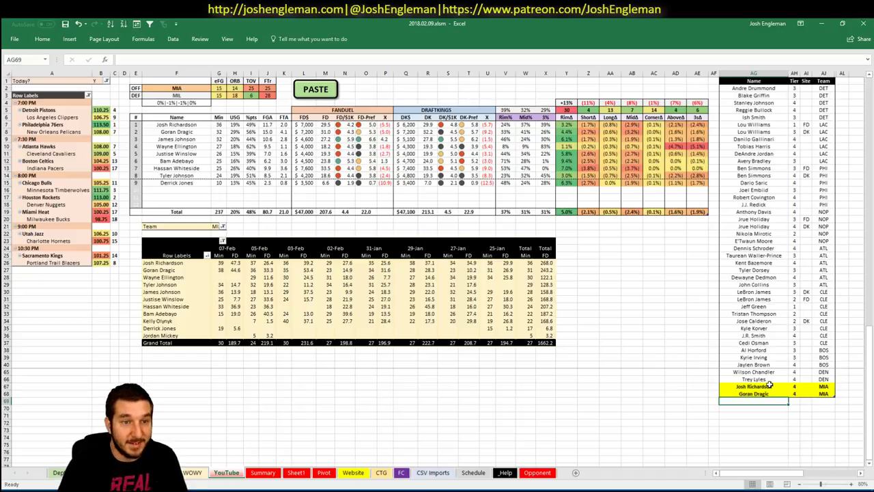
- Add James Johnson with tier 2 and site FD in the row below Goran Dragic
{"action": "type", "text": "James Johnson"}
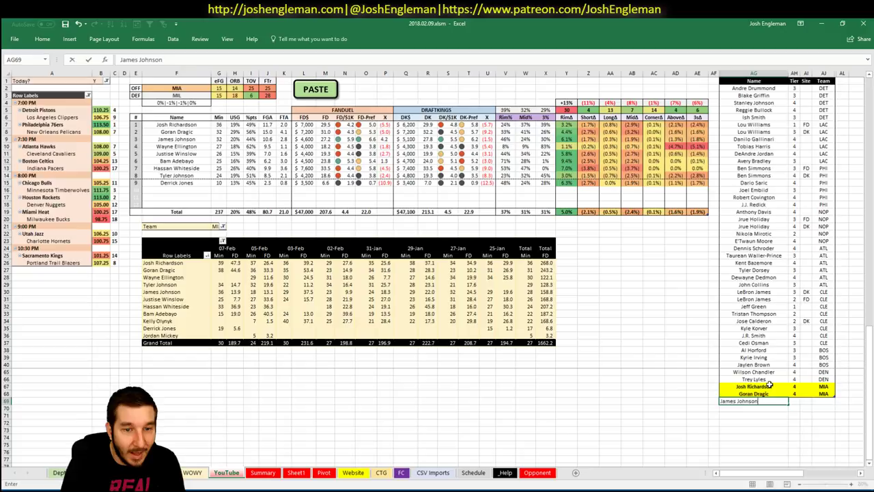
{"action": "key", "text": "Tab"}
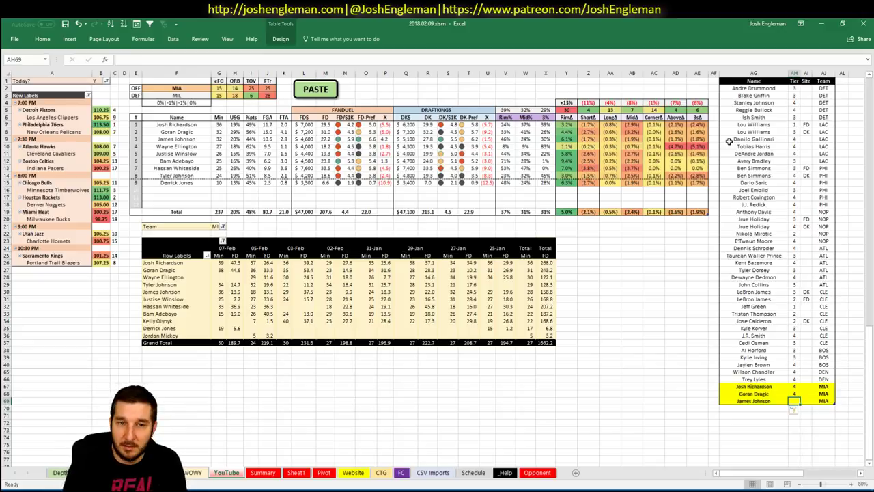
{"action": "type", "text": "2"}
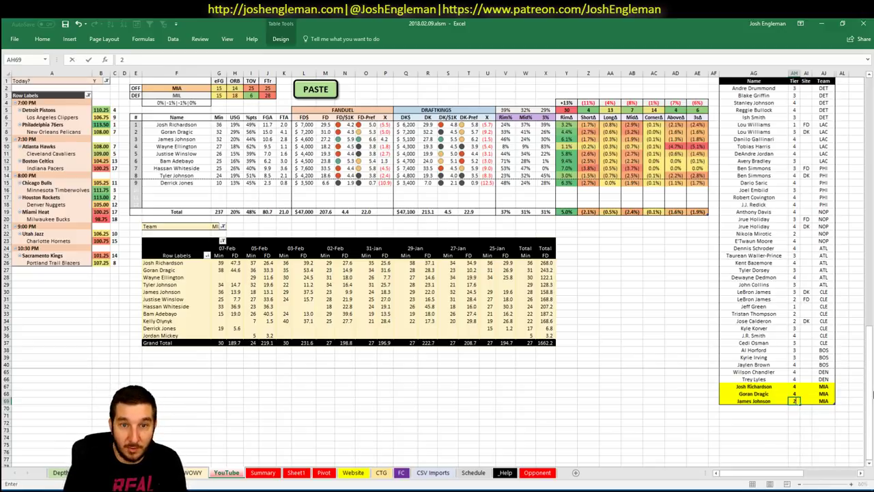
{"action": "key", "text": "Return"}
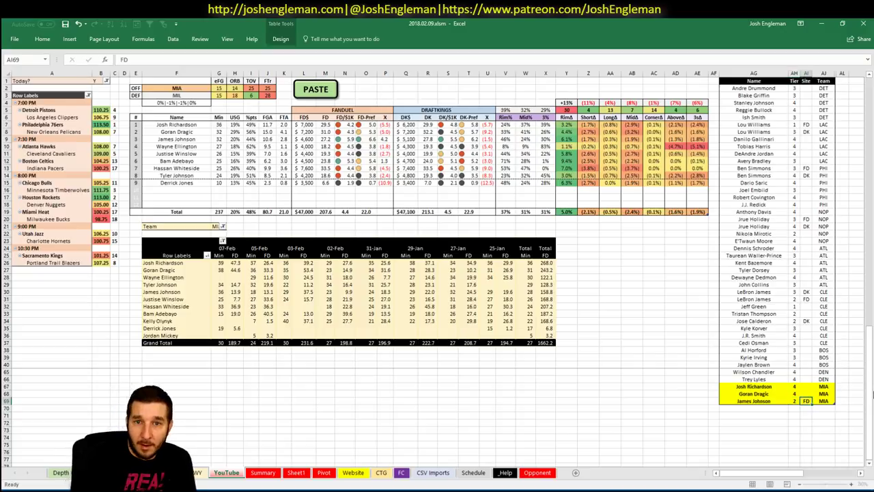
{"action": "key", "text": "Left"}
{"action": "type", "text": "James Johnson"}
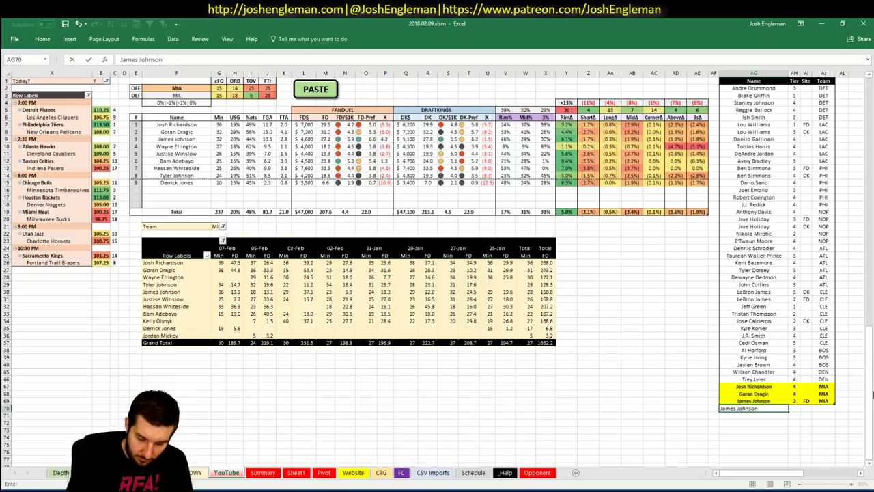
{"action": "key", "text": "Tab"}
{"action": "type", "text": "3"}
{"action": "key", "text": "Return"}
{"action": "key", "text": "Left"}
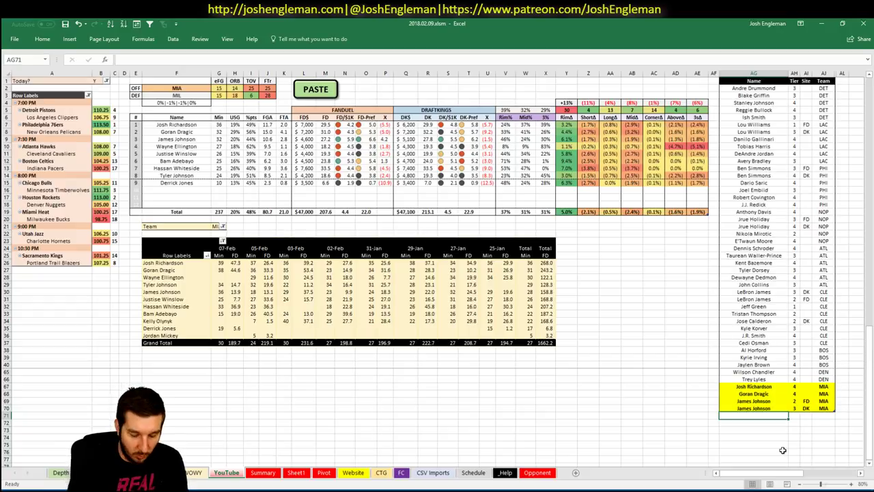
- Add Bam Adebayo with tier 3 in the row below the James Johnson DK entry
{"action": "type", "text": "Bam Adebayo"}
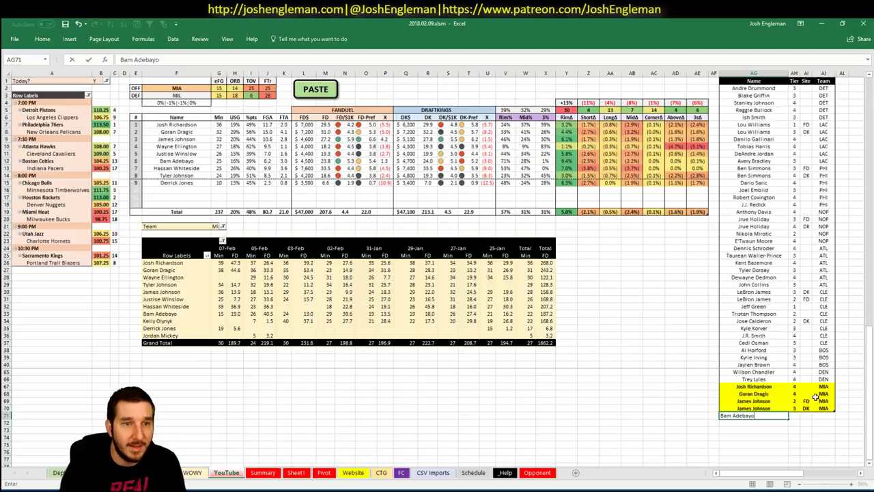
{"action": "key", "text": "Tab"}
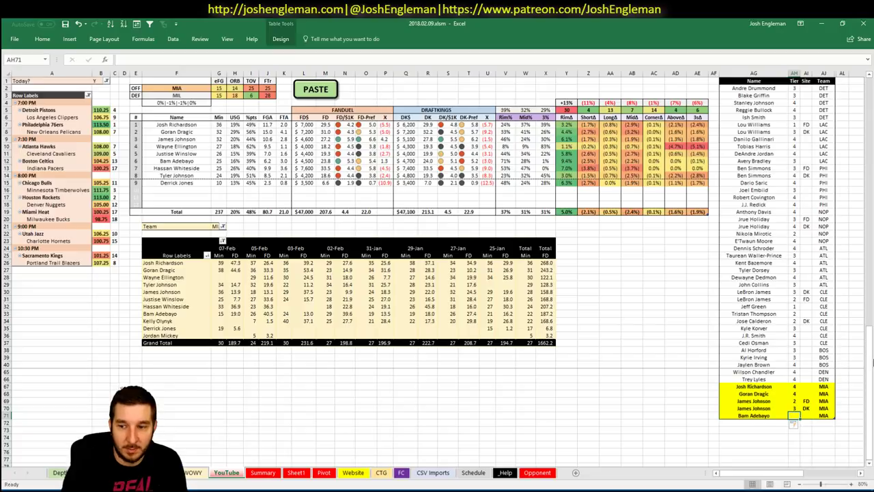
{"action": "key", "text": "Tab"}
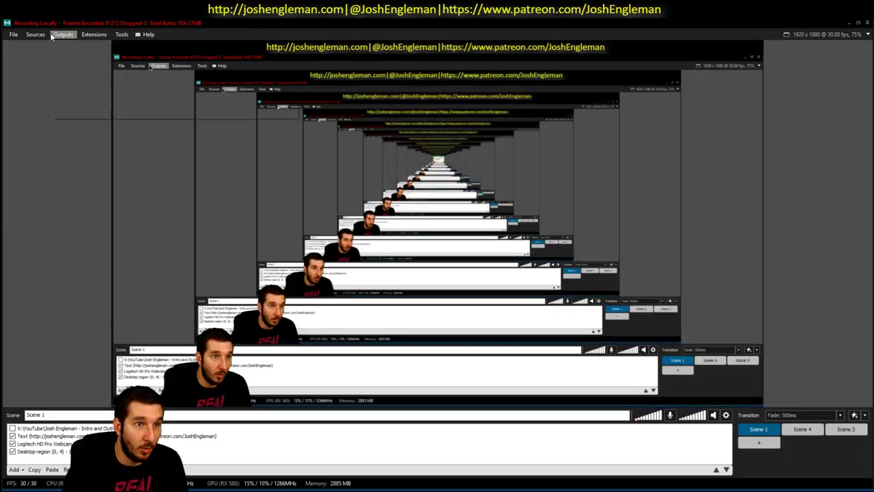
{"action": "left_click", "coordinate": [63, 34]}
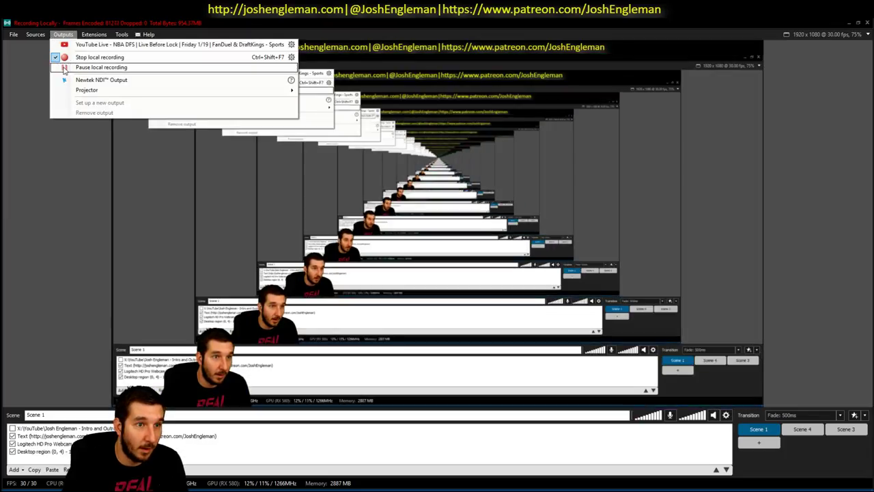
{"action": "left_click", "coordinate": [64, 67]}
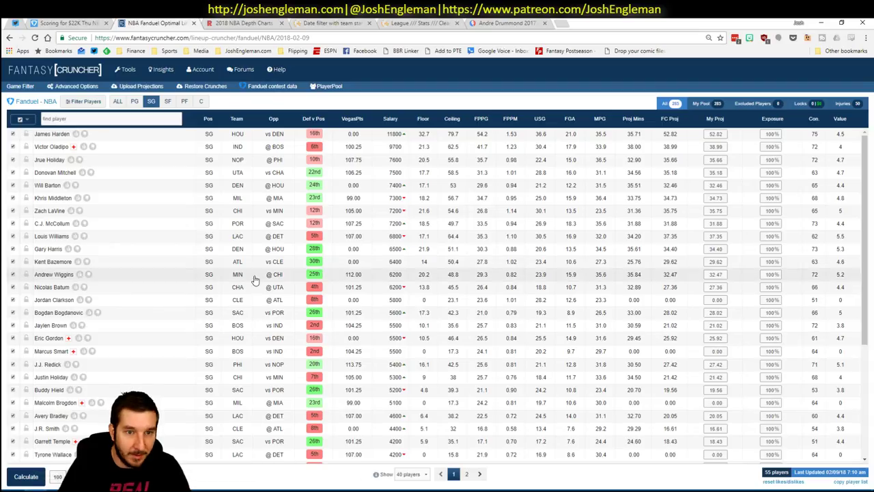
{"action": "key", "text": "alt+Tab"}
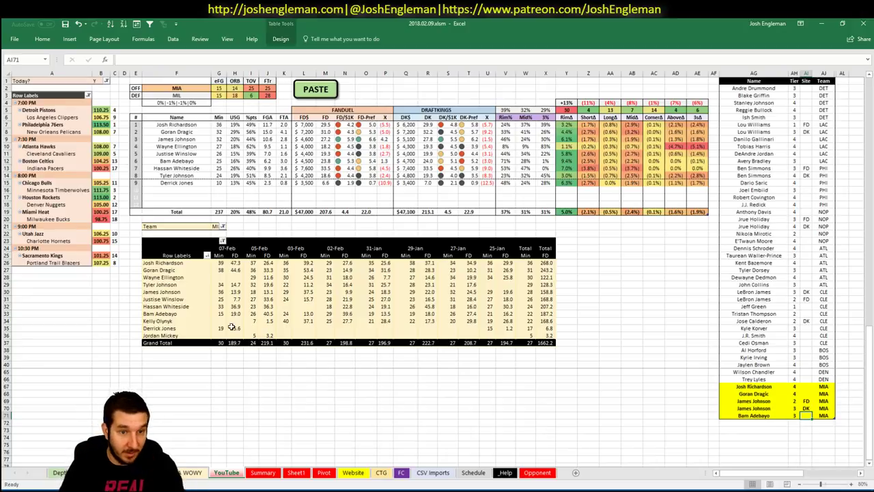
- Add Hassan Whiteside with tier 4 and site FD in the row below Bam Adebayo
{"action": "left_click", "coordinate": [221, 307]}
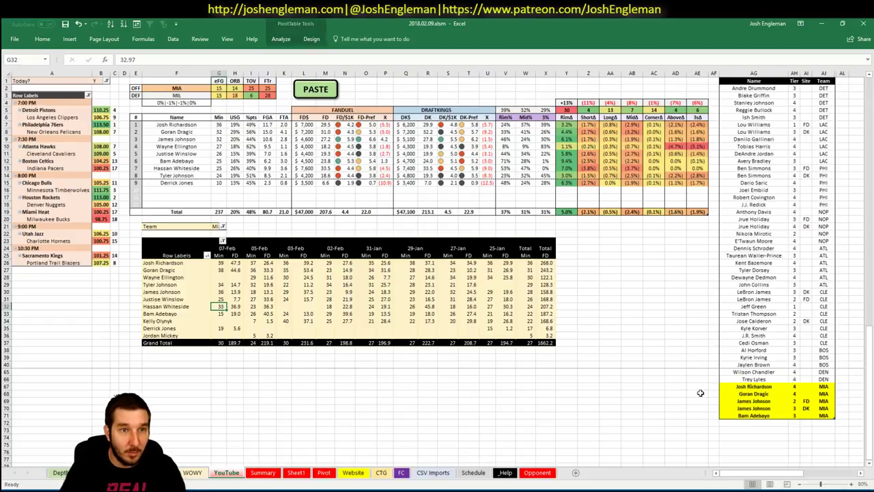
{"action": "left_click", "coordinate": [774, 421]}
{"action": "type", "text": "H"}
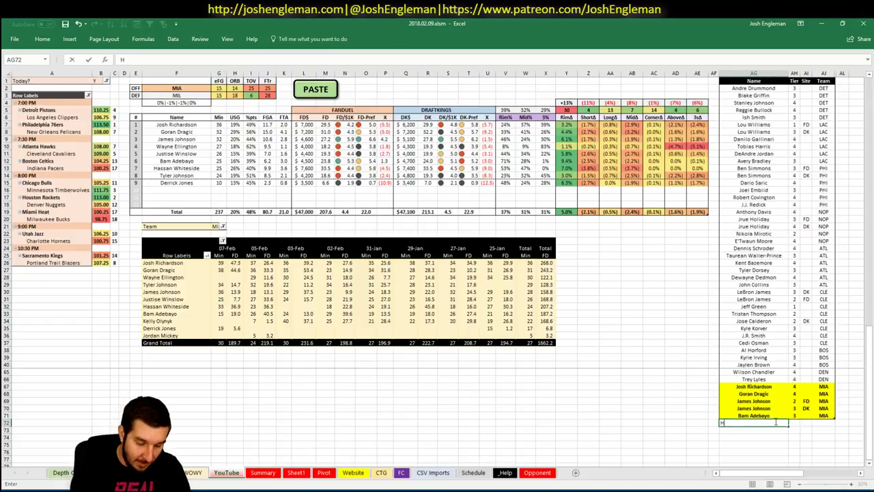
{"action": "type", "text": "assan Whiteside"}
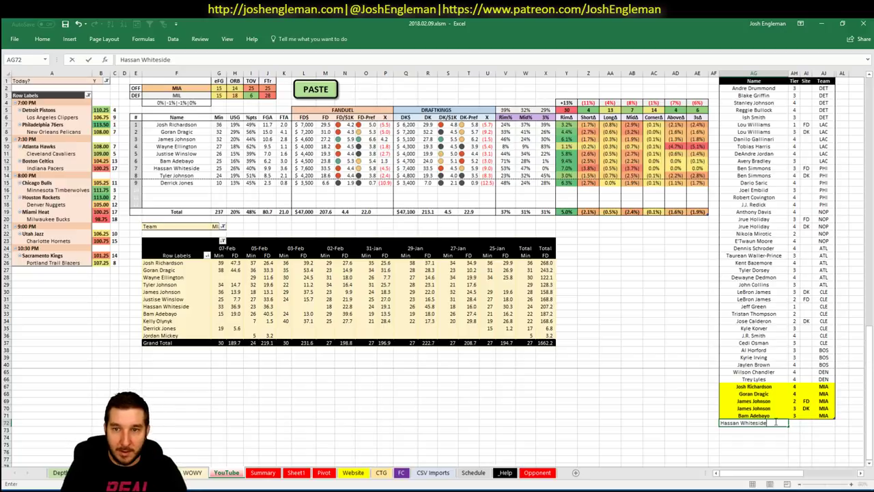
{"action": "key", "text": "Return"}
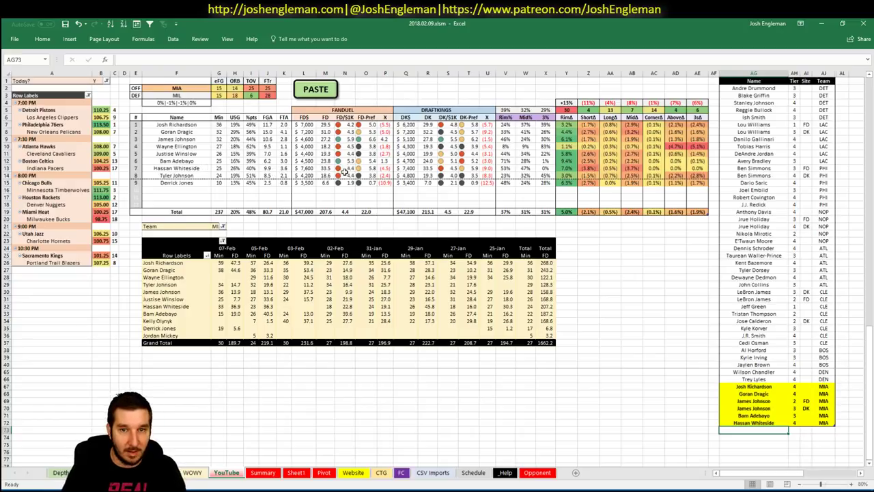
{"action": "left_click", "coordinate": [806, 423]}
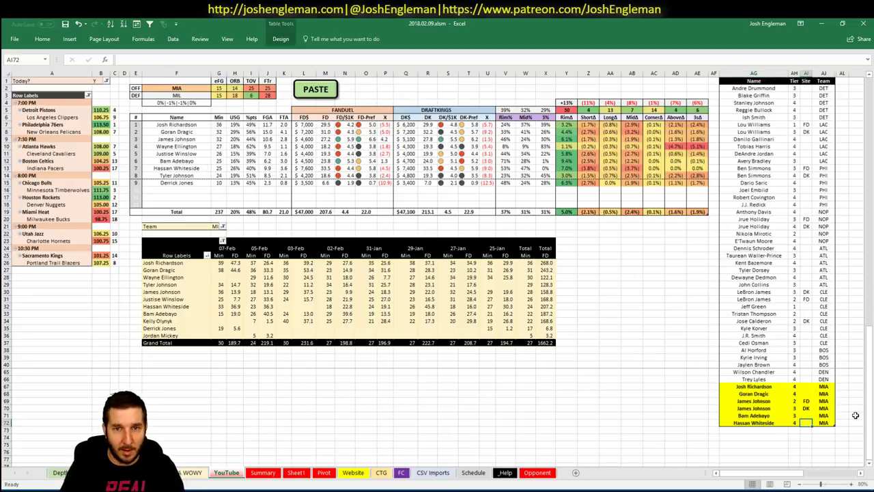
{"action": "type", "text": "FD"}
{"action": "key", "text": "Return"}
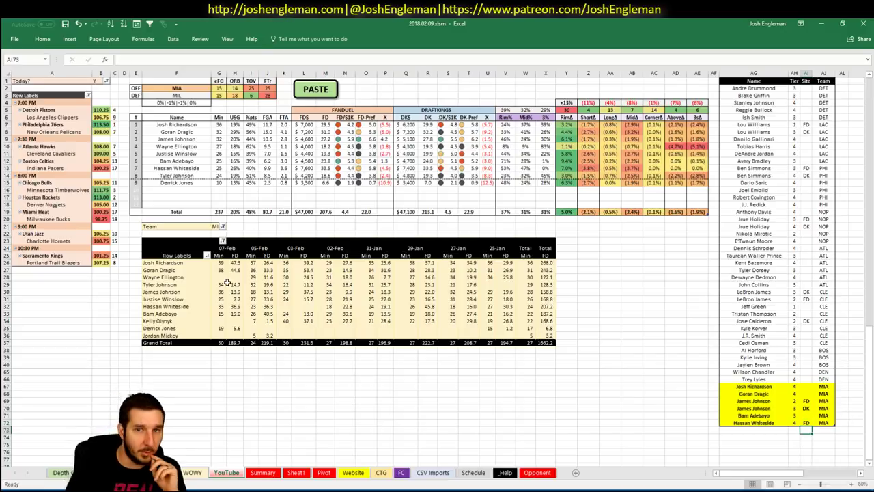
- Set both the OFF team of the matchup table and the Team filter of the game-log pivot table to MIL
{"action": "left_click", "coordinate": [200, 86]}
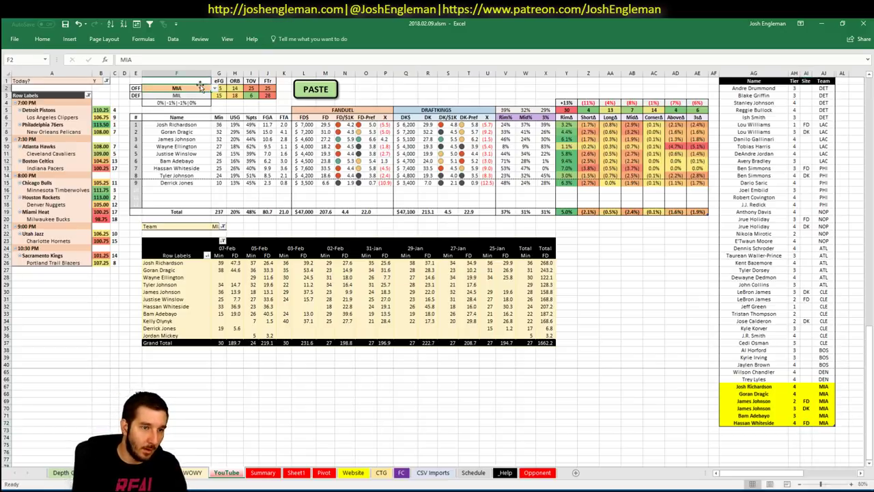
{"action": "type", "text": "MIL"}
{"action": "key", "text": "Return"}
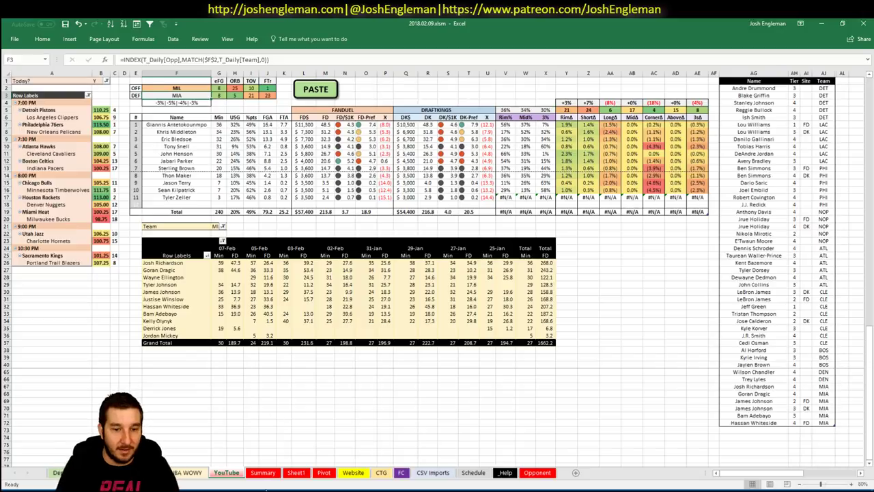
{"action": "key", "text": "ctrl+Page_Down"}
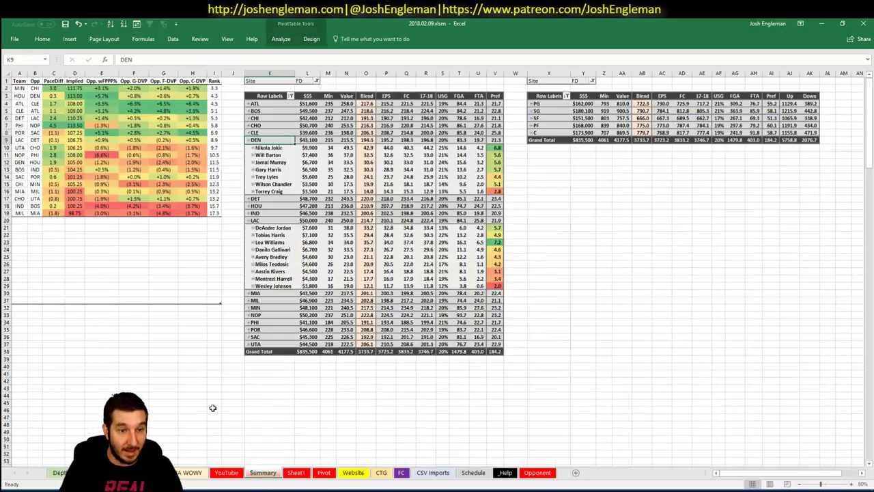
{"action": "left_click", "coordinate": [225, 471]}
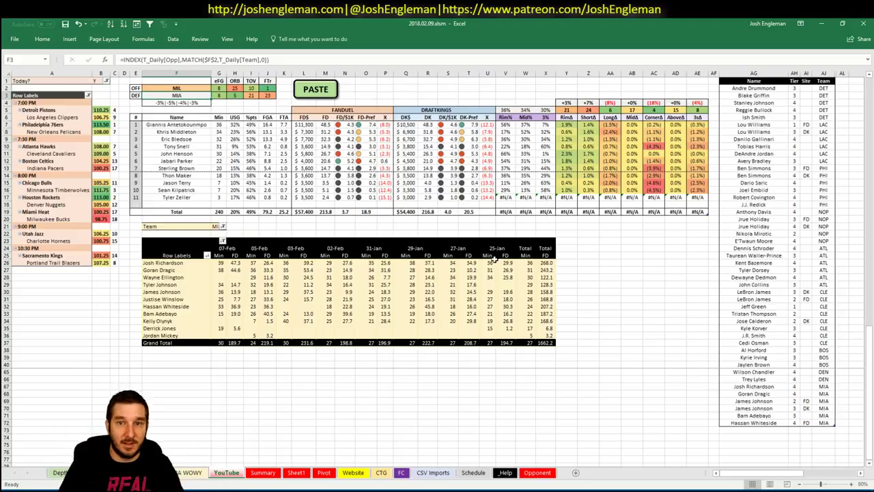
{"action": "left_click", "coordinate": [744, 427]}
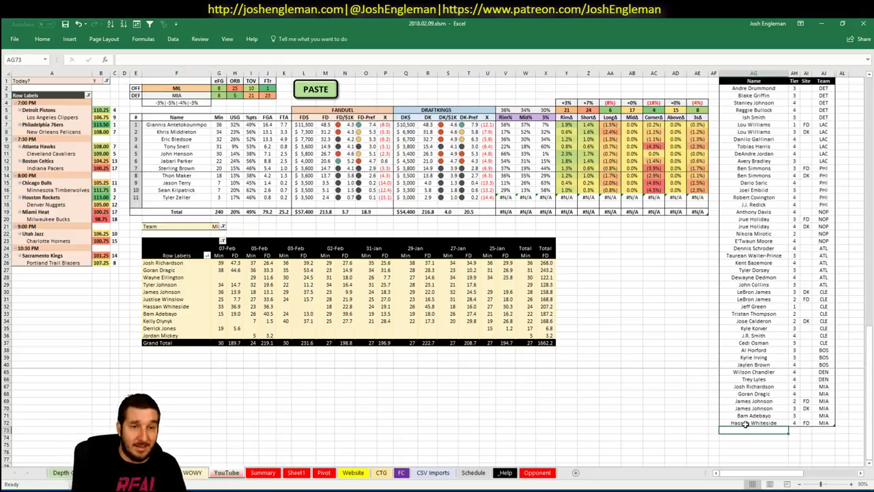
{"action": "left_click", "coordinate": [220, 227]}
{"action": "key", "text": "Escape"}
{"action": "type", "text": "M"}
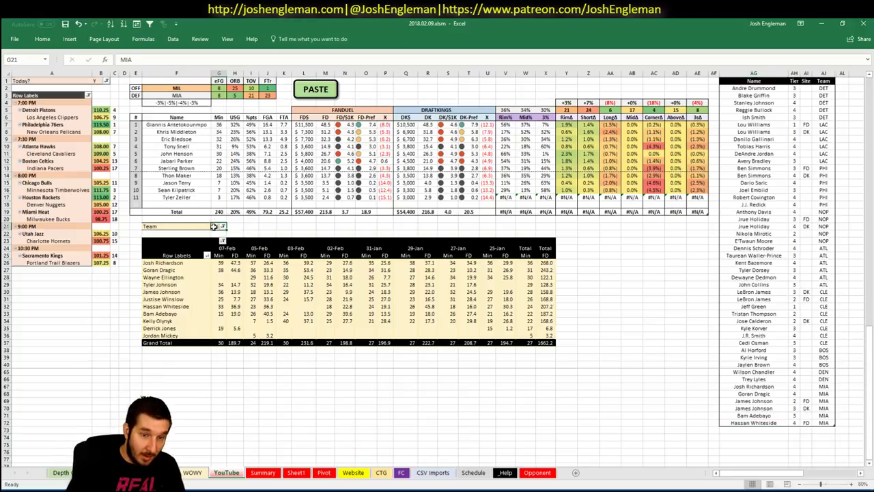
{"action": "type", "text": "IL"}
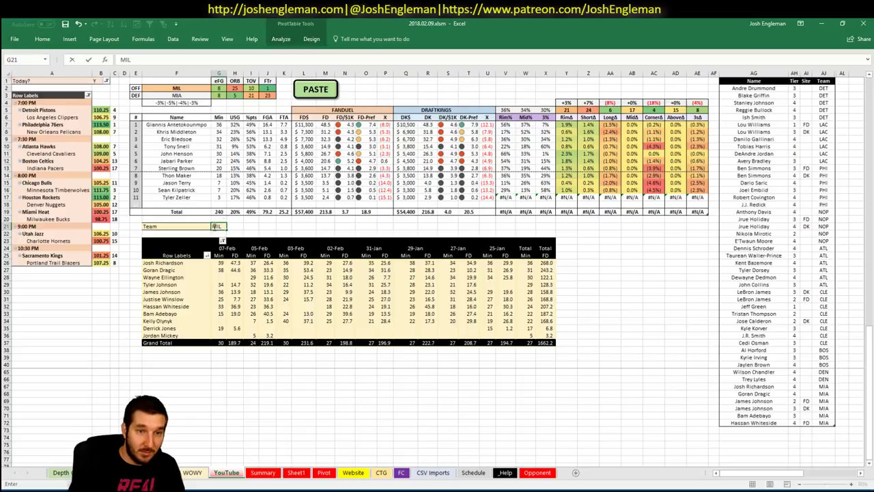
- Add Giannis Antetokounmpo with tier 4 in the row below Hassan Whiteside
{"action": "left_click", "coordinate": [760, 431]}
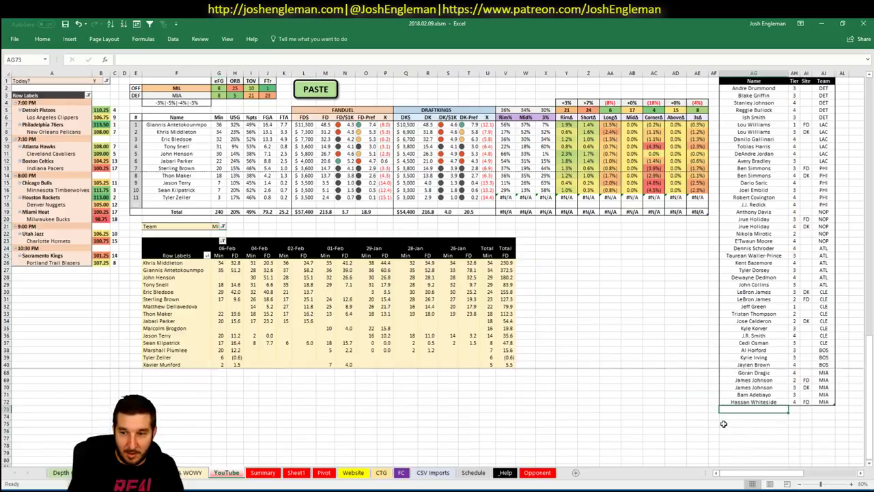
{"action": "scroll", "coordinate": [749, 398], "scroll_direction": "down", "scroll_amount": 1}
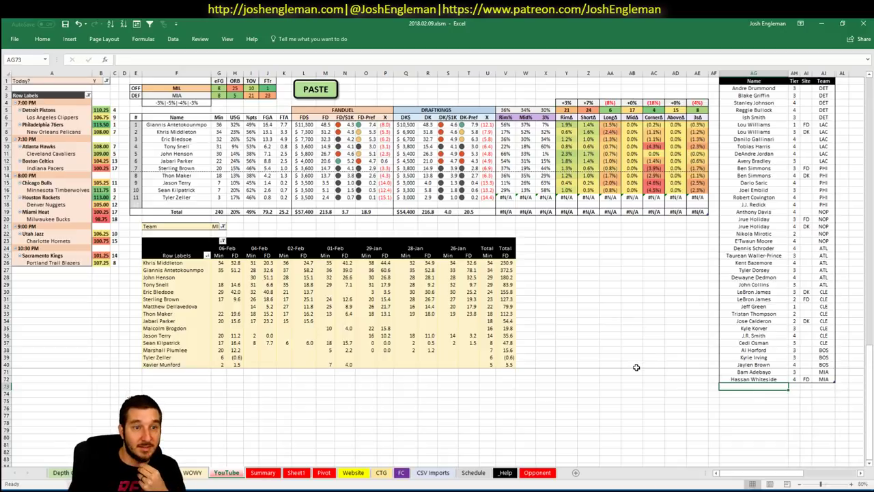
{"action": "type", "text": "Giannis Ante"}
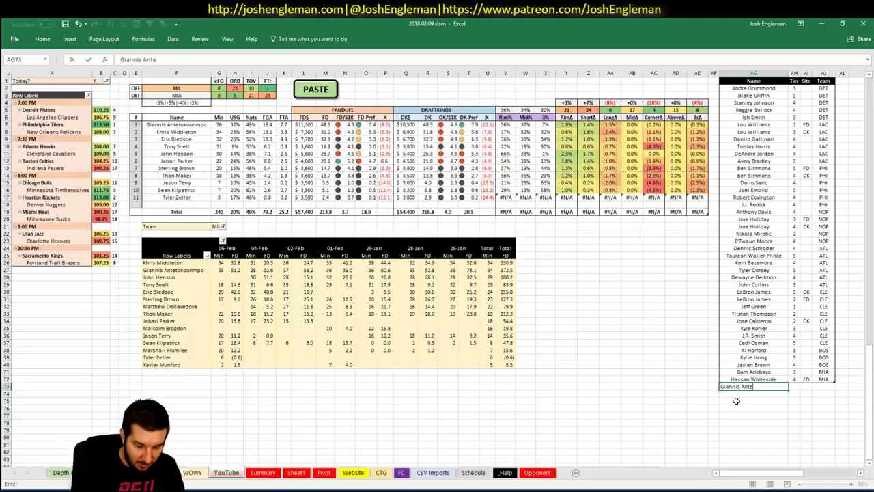
{"action": "type", "text": "tokounmpo"}
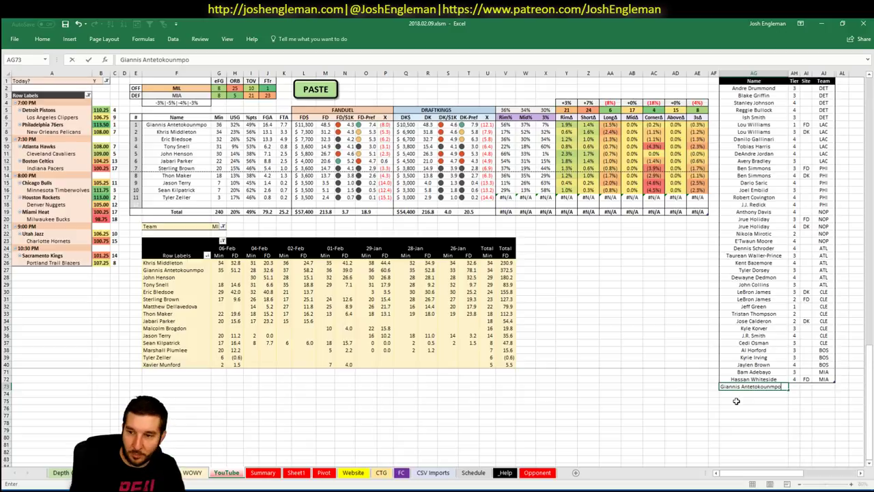
{"action": "key", "text": "Tab"}
{"action": "type", "text": "4"}
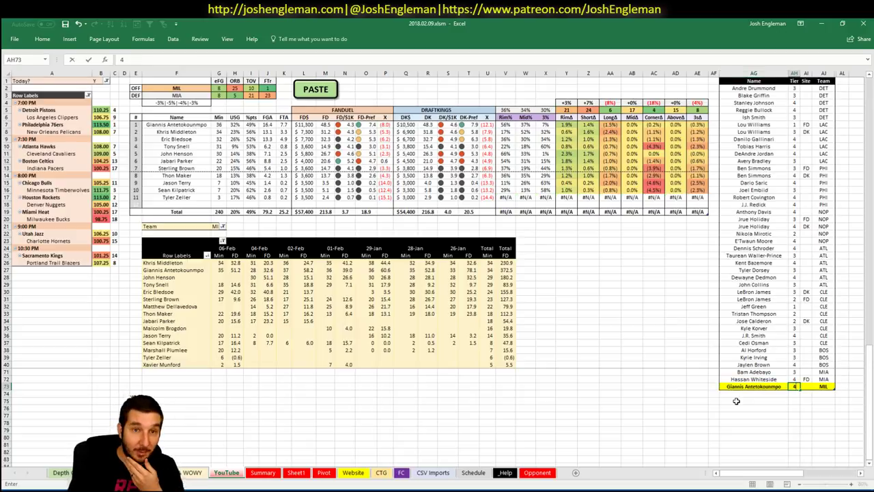
{"action": "key", "text": "Return"}
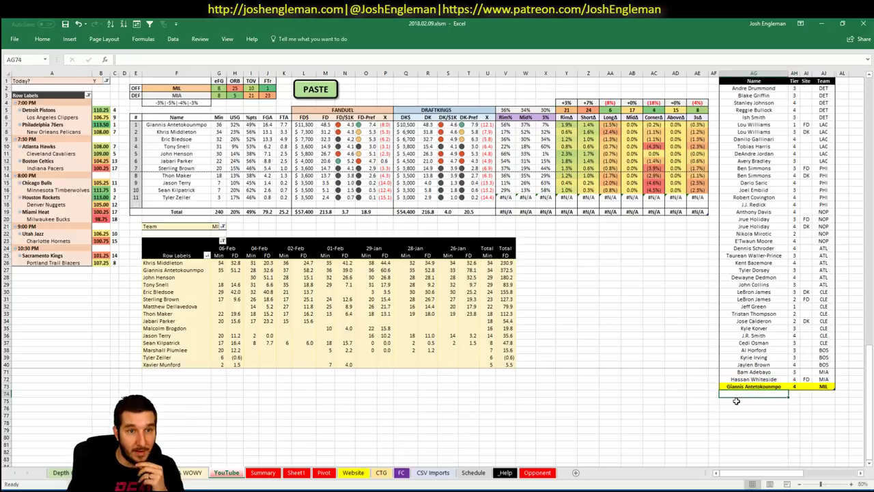
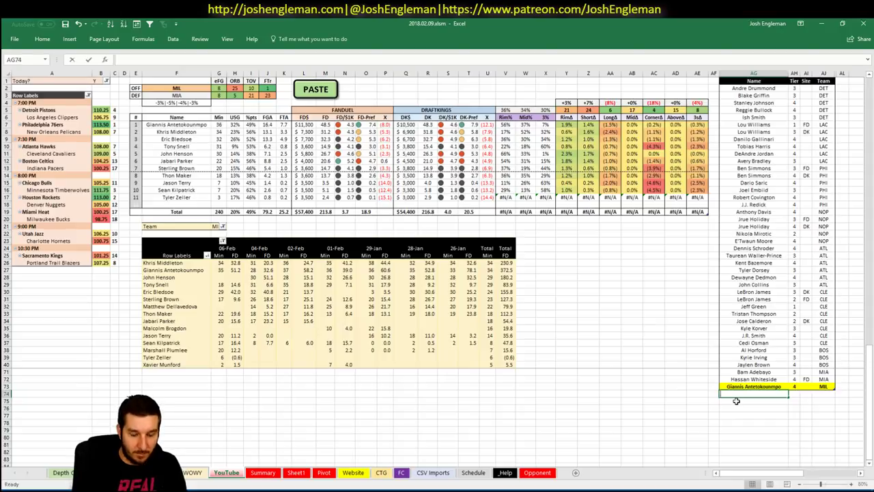
- Add John Henson with tier 4 in the row below Giannis Antetokounmpo
{"action": "type", "text": "John"}
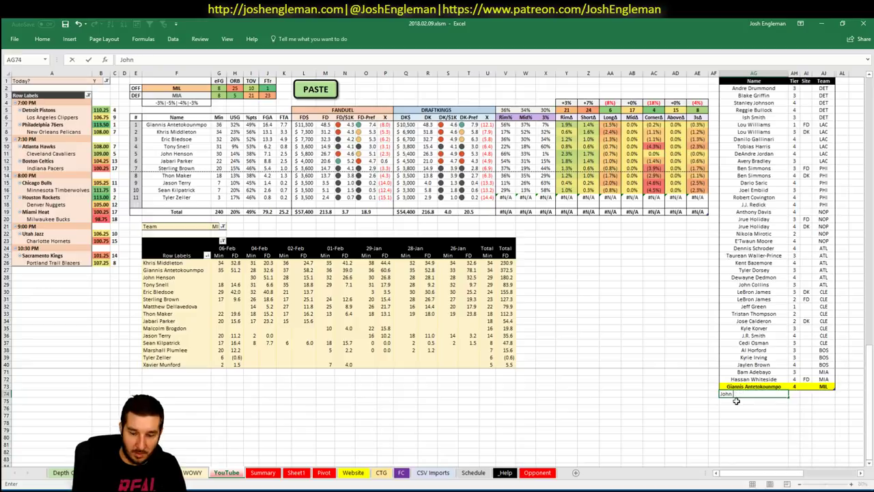
{"action": "type", "text": " Henson"}
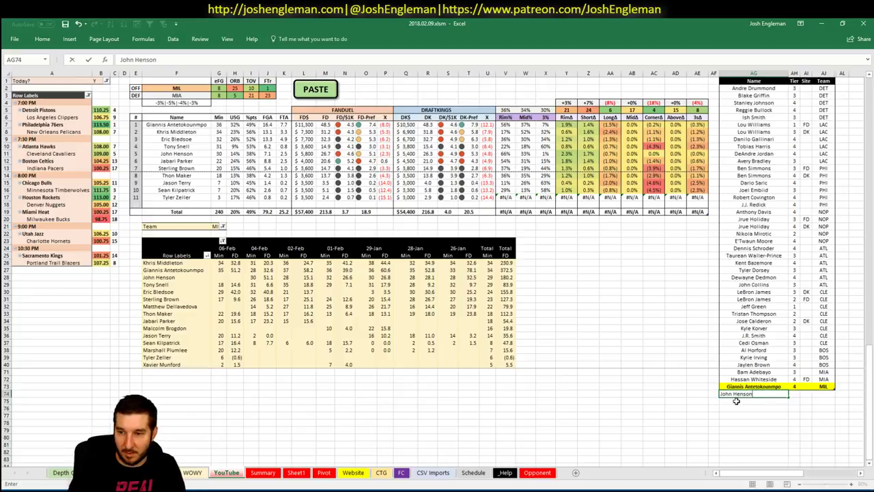
{"action": "key", "text": "Tab"}
{"action": "type", "text": "4"}
{"action": "key", "text": "Return"}
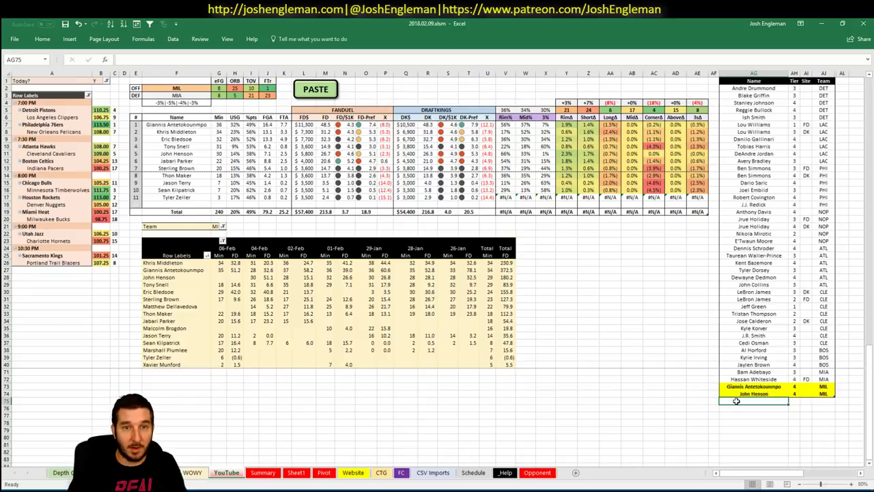
- Add Jabari Parker with tier 4 in the row below John Henson
{"action": "type", "text": "Jabari parker"}
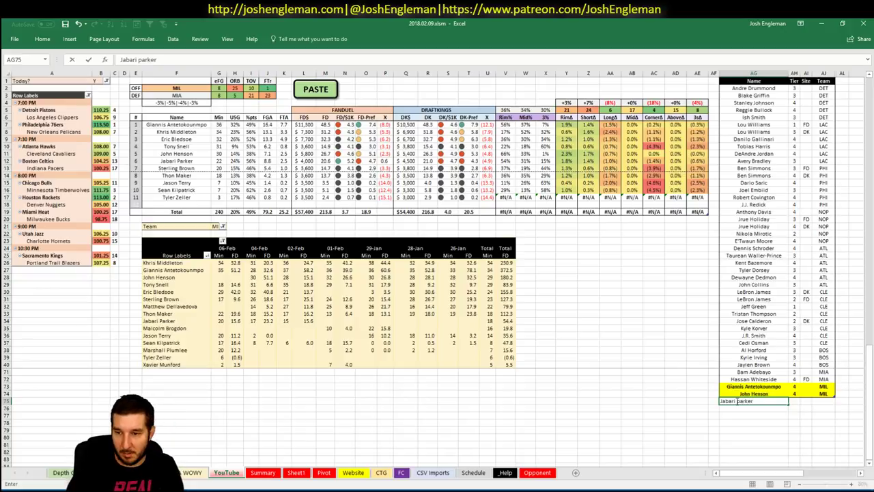
{"action": "key", "text": "Tab"}
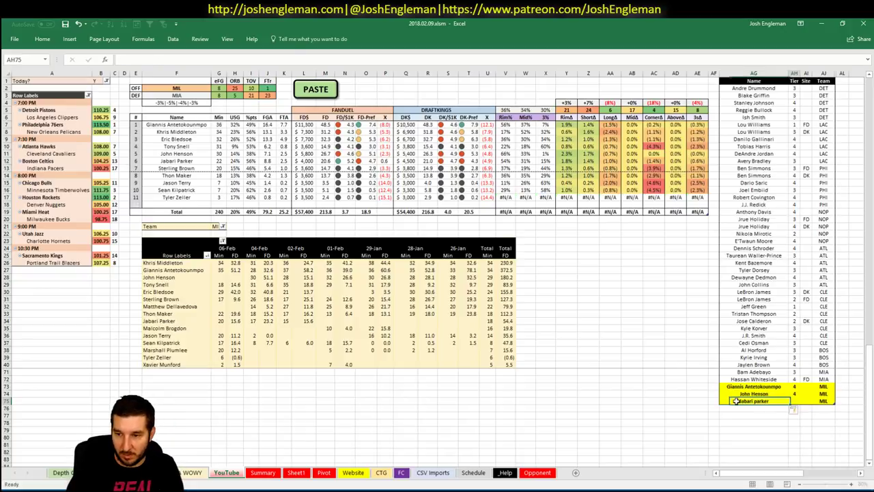
{"action": "type", "text": "4"}
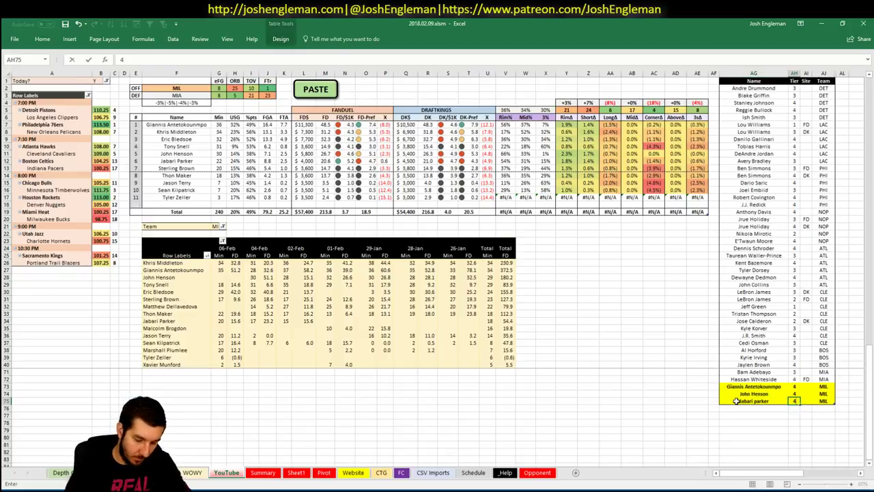
{"action": "key", "text": "Tab"}
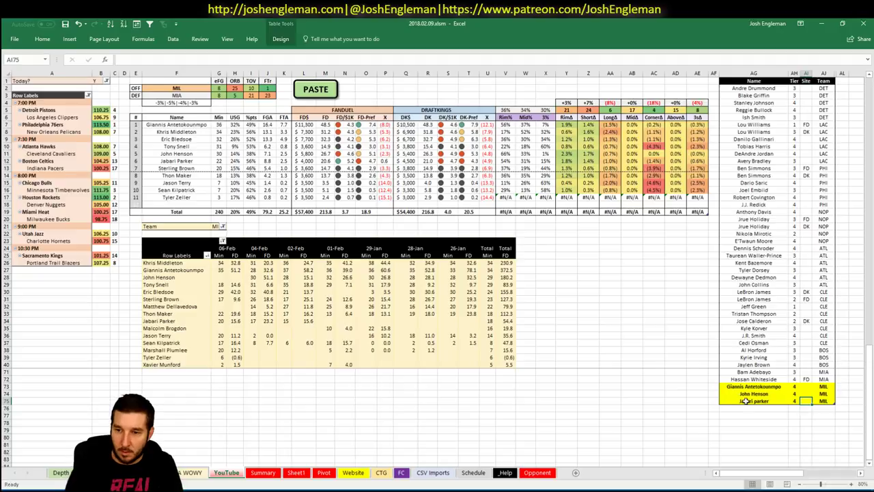
{"action": "double_click", "coordinate": [785, 401]}
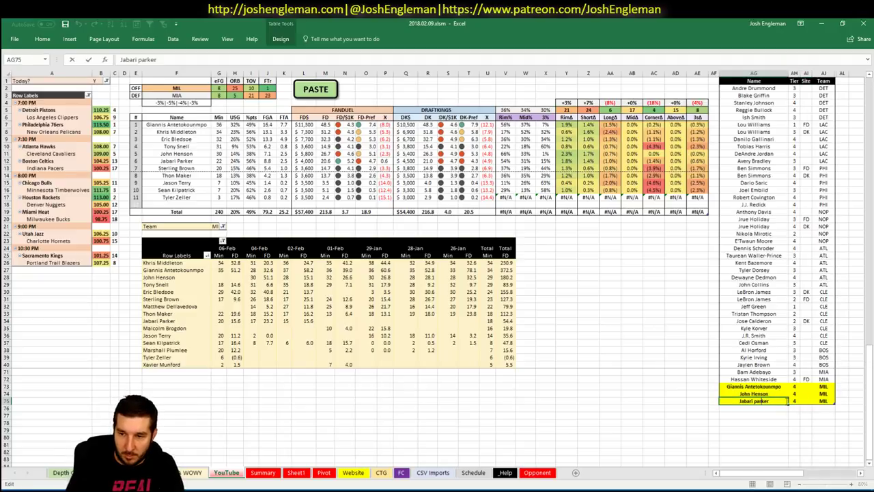
{"action": "key", "text": "BackSpace"}
{"action": "type", "text": "P"}
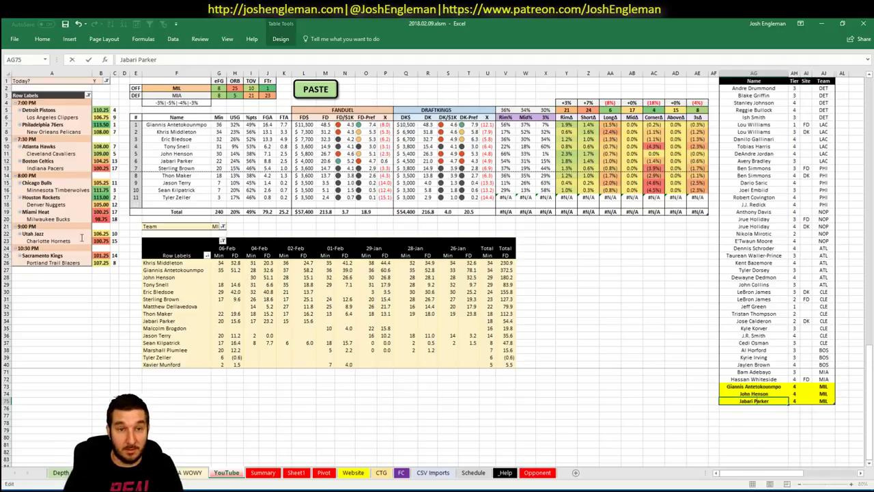
- Set both the OFF team of the matchup table and the Team filter of the game-log pivot table to UTA
{"action": "left_click", "coordinate": [192, 88]}
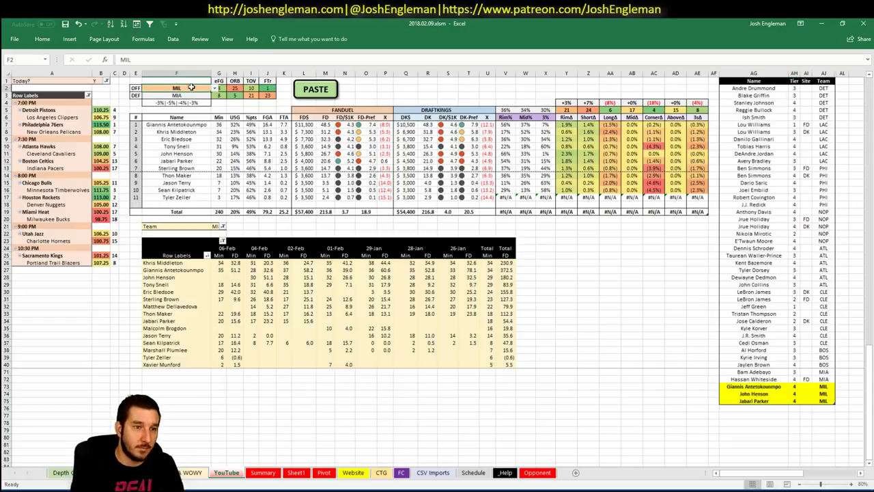
{"action": "type", "text": "UTA"}
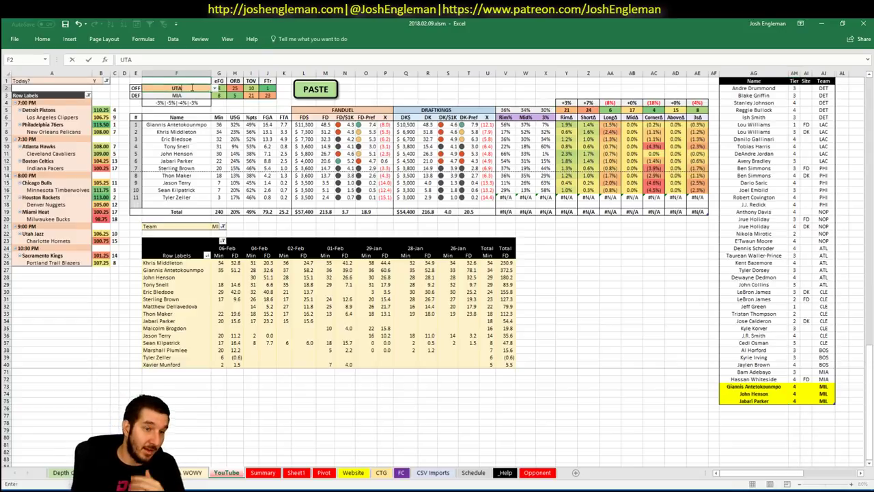
{"action": "key", "text": "Return"}
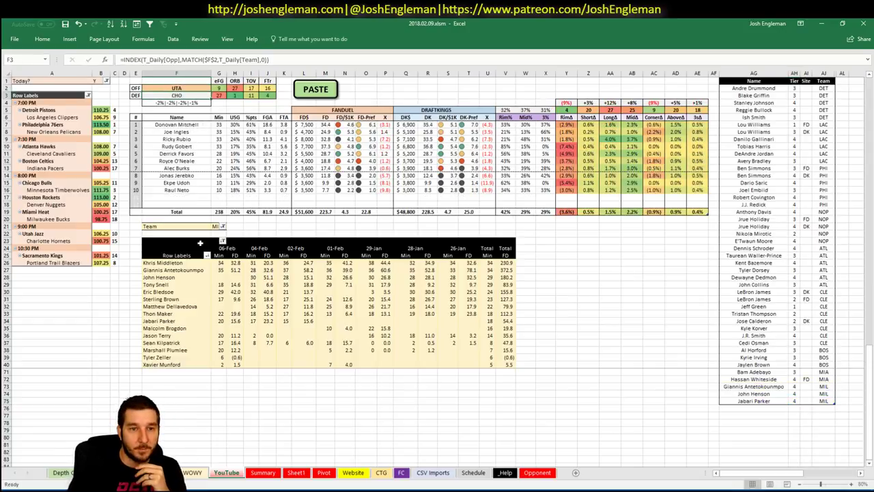
{"action": "left_click", "coordinate": [215, 226]}
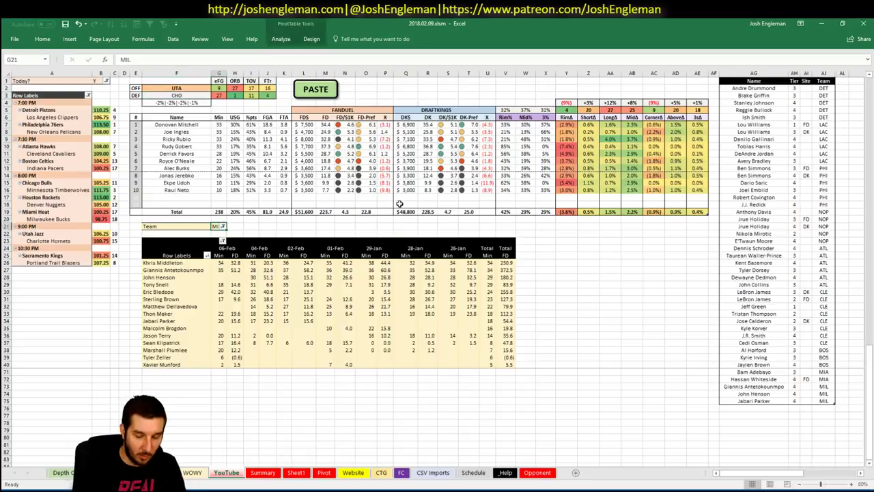
{"action": "type", "text": "UTA"}
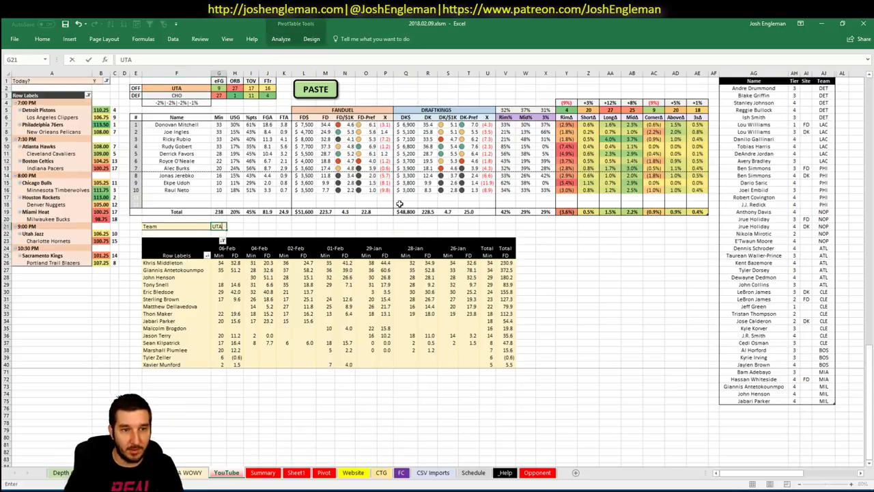
{"action": "key", "text": "Tab"}
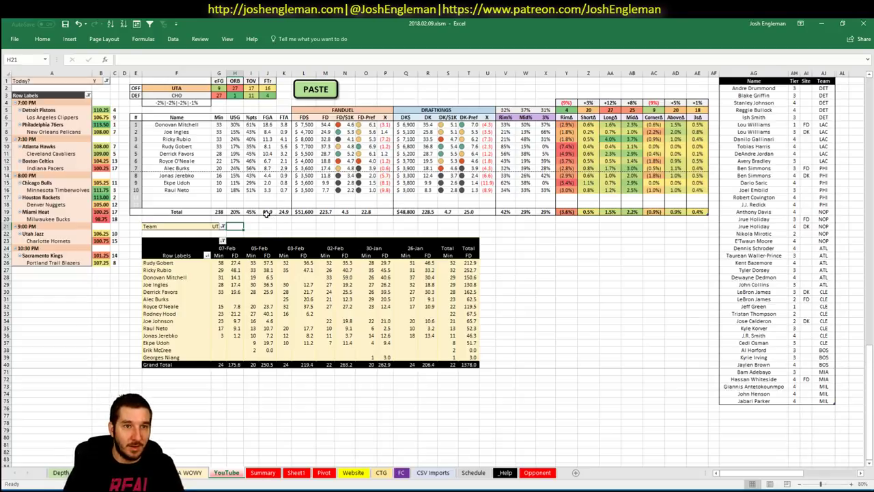
- Add Donovan Mitchell with tier 4 in the row below Jabari Parker
{"action": "left_click", "coordinate": [752, 408]}
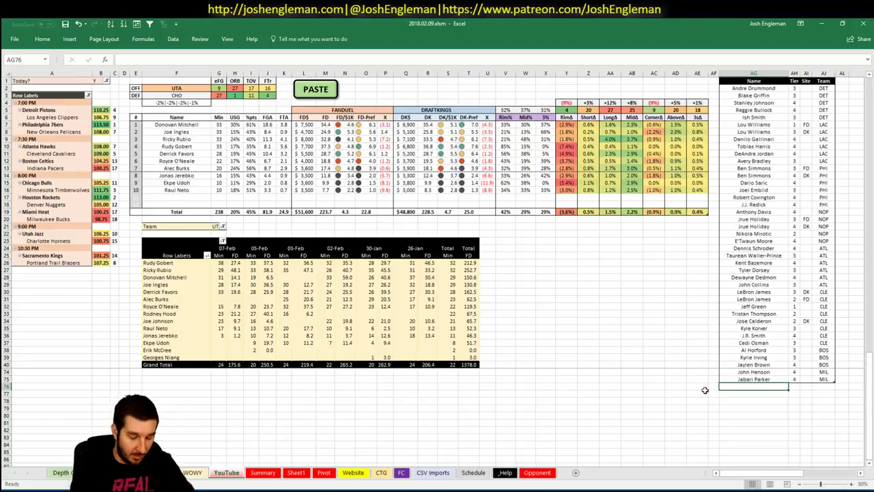
{"action": "type", "text": "D"}
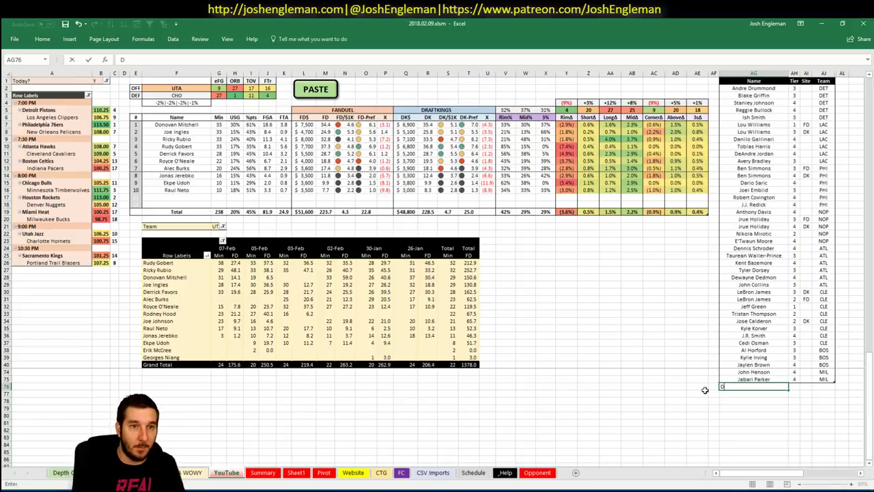
{"action": "type", "text": "onovan Mitc"}
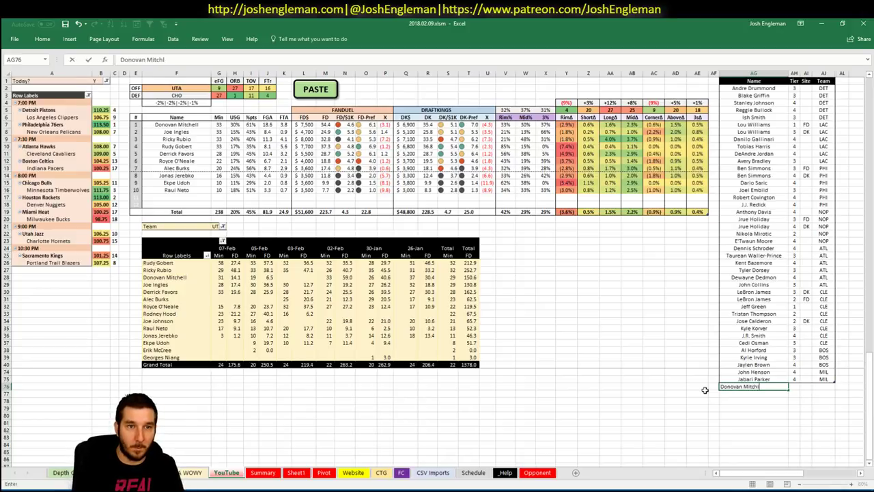
{"action": "type", "text": "hell"}
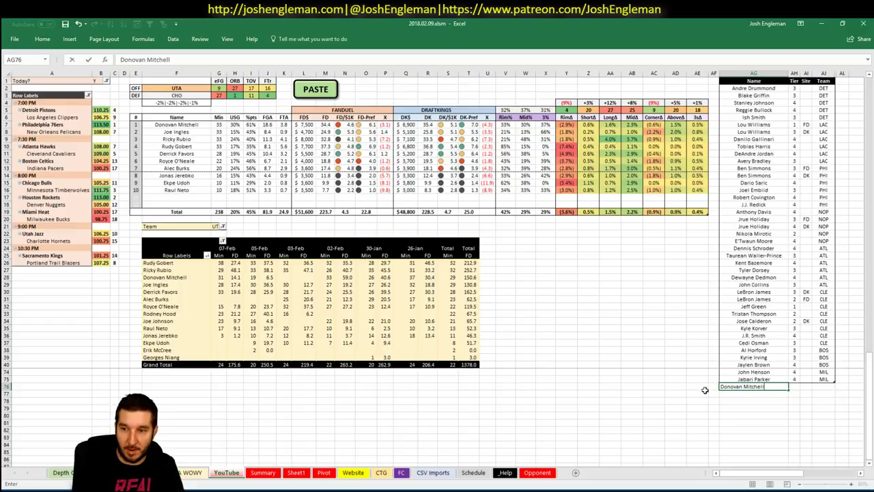
{"action": "key", "text": "Tab"}
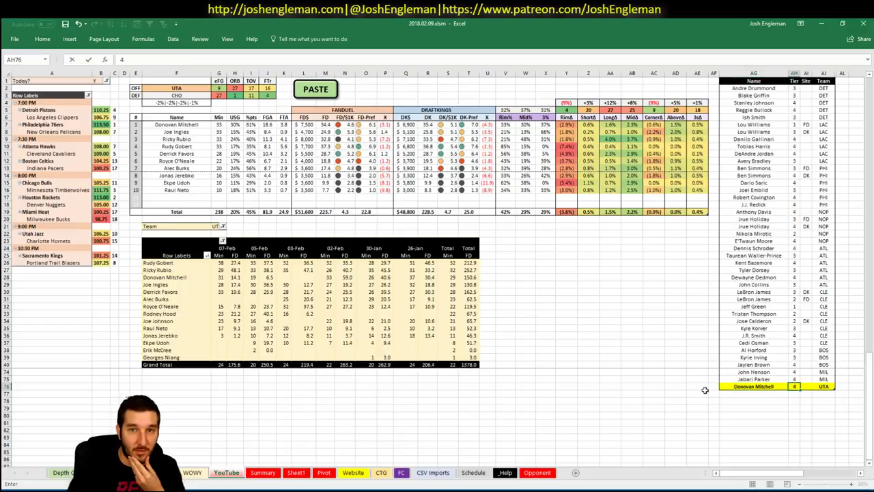
{"action": "key", "text": "Return"}
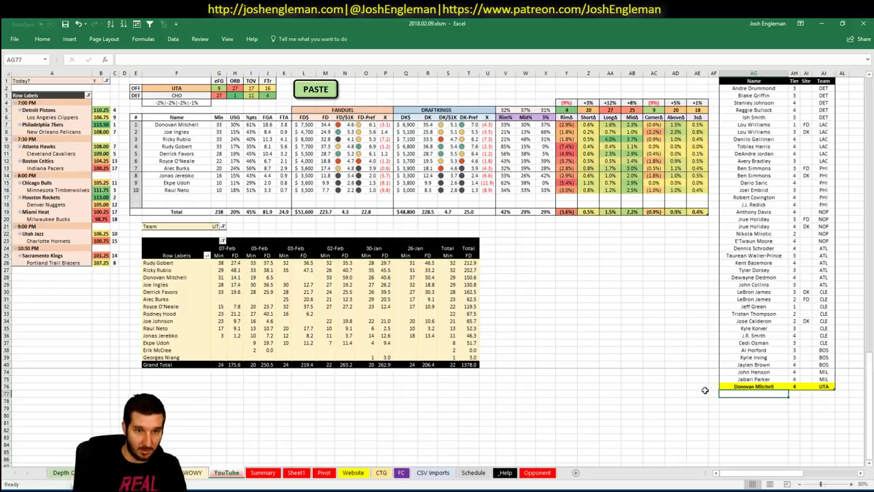
- Add Joe Ingles with tier 3 and site FD in the row below Donovan Mitchell
{"action": "type", "text": "Joe Inglee"}
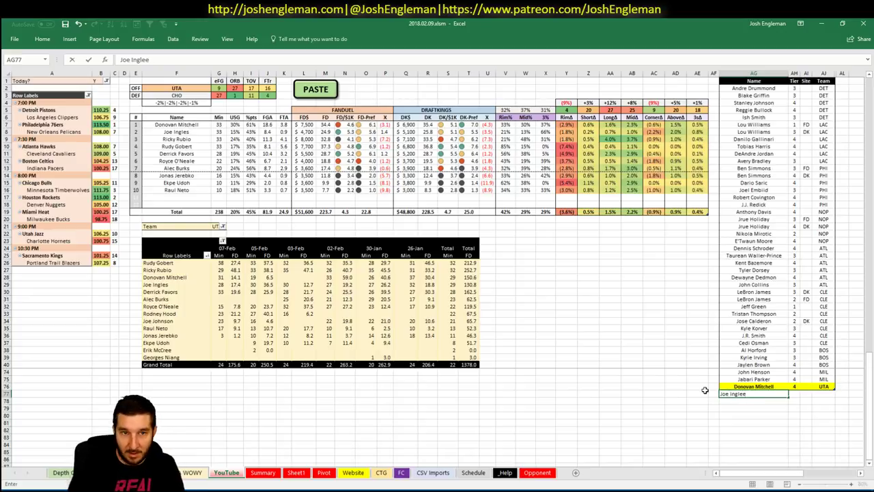
{"action": "key", "text": "BackSpace"}
{"action": "type", "text": "s"}
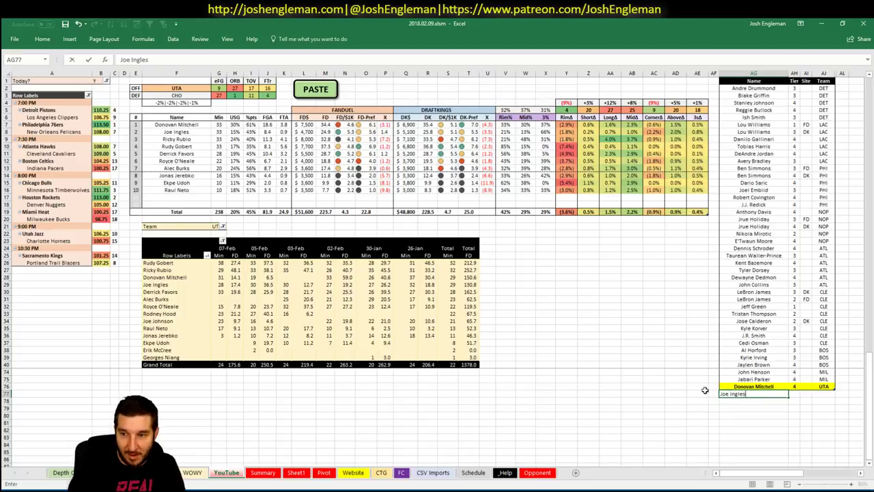
{"action": "key", "text": "Tab"}
{"action": "type", "text": "4"}
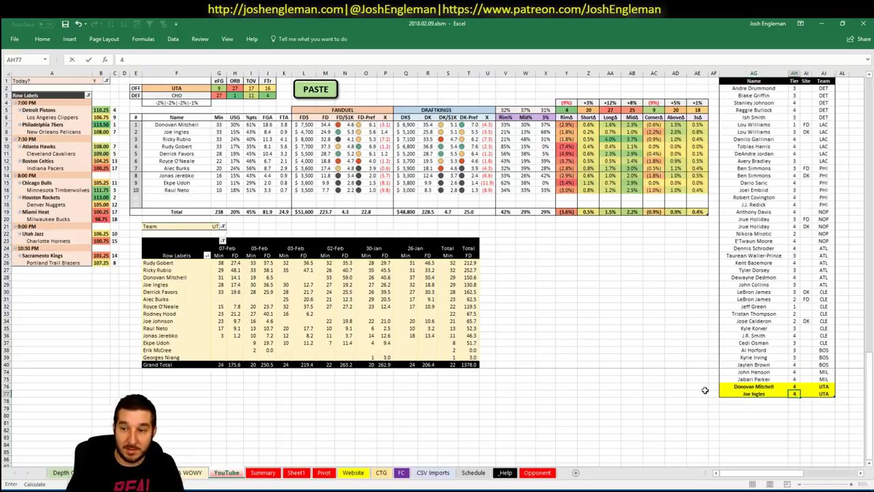
{"action": "key", "text": "Return"}
{"action": "key", "text": "Up"}
{"action": "key", "text": "Right"}
{"action": "type", "text": "3"}
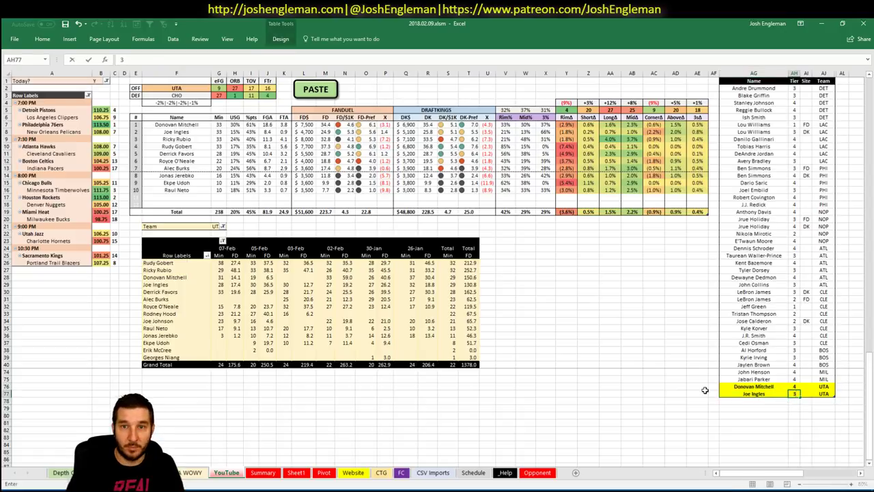
{"action": "key", "text": "Tab"}
{"action": "type", "text": "FD"}
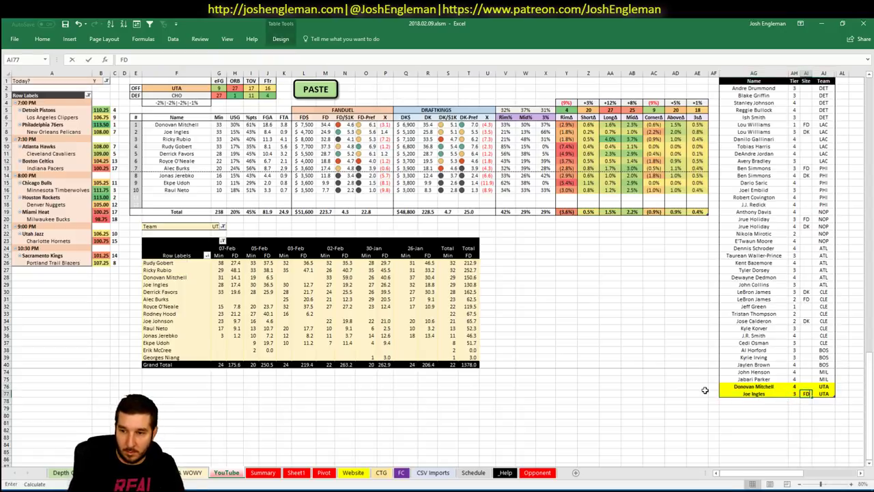
{"action": "key", "text": "Return"}
- Add a second Joe Ingles row with tier 4 and site DK below his FD row
{"action": "type", "text": "Joe Ingles"}
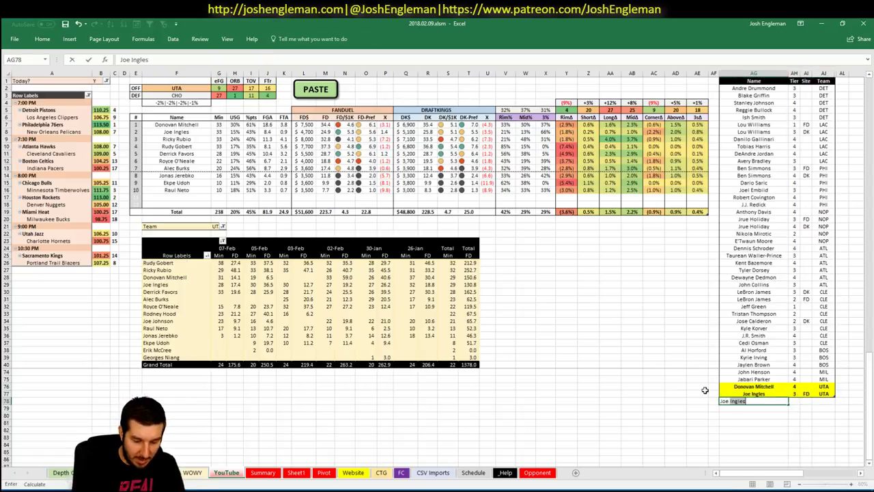
{"action": "key", "text": "Tab"}
{"action": "type", "text": "4"}
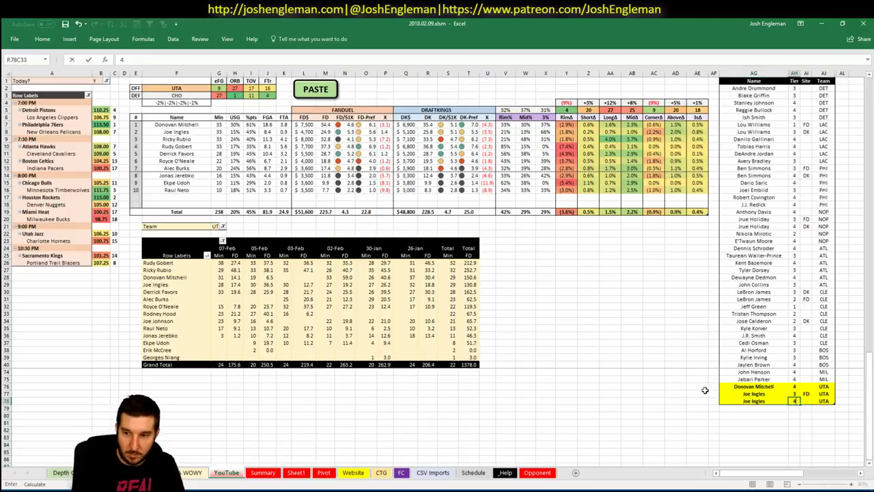
{"action": "key", "text": "Tab"}
{"action": "type", "text": "DK"}
{"action": "key", "text": "Return"}
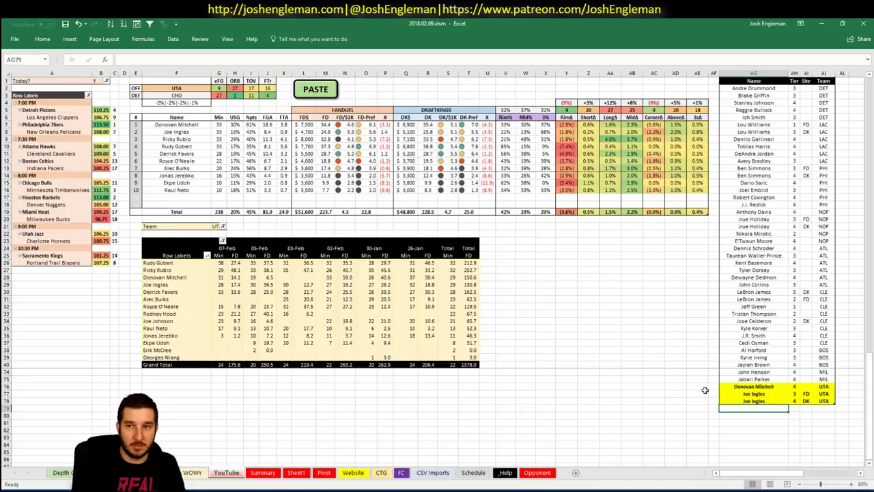
- Add Ricky Rubio and Rudy Gobert, each with tier 4, in the two rows below the Joe Ingles entries
{"action": "type", "text": "Ricky Rubio"}
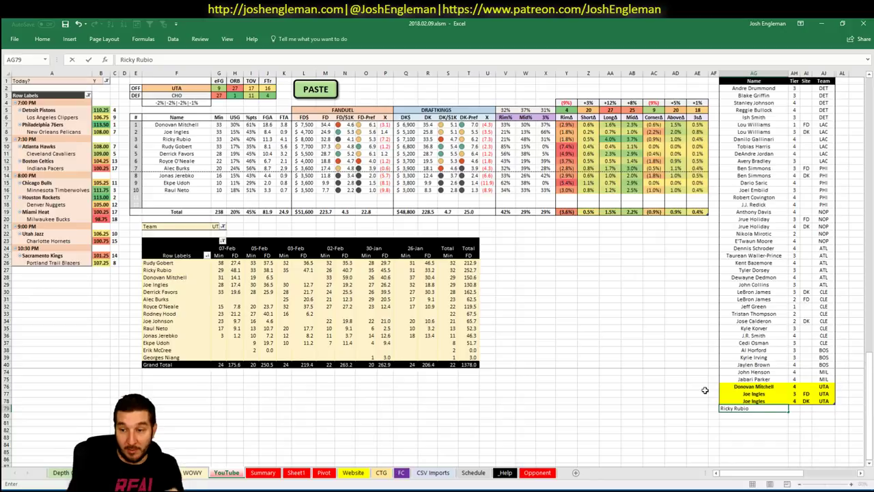
{"action": "key", "text": "Return"}
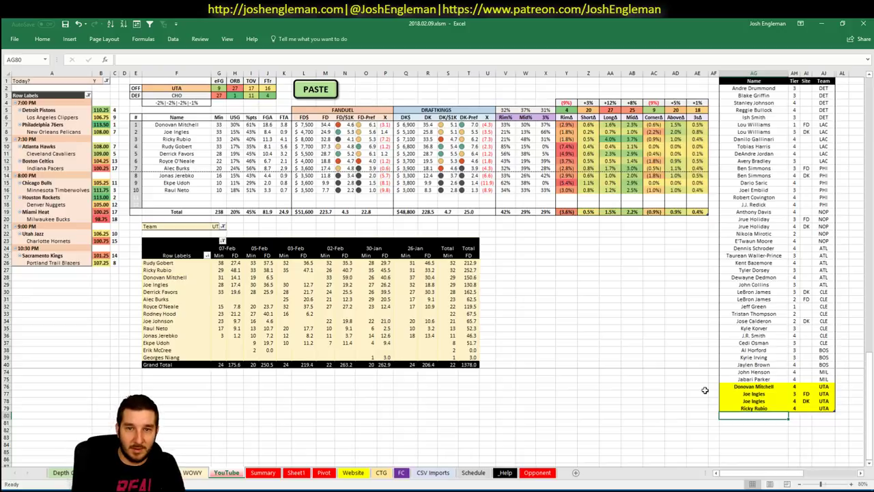
{"action": "type", "text": "Rudy Gobe"}
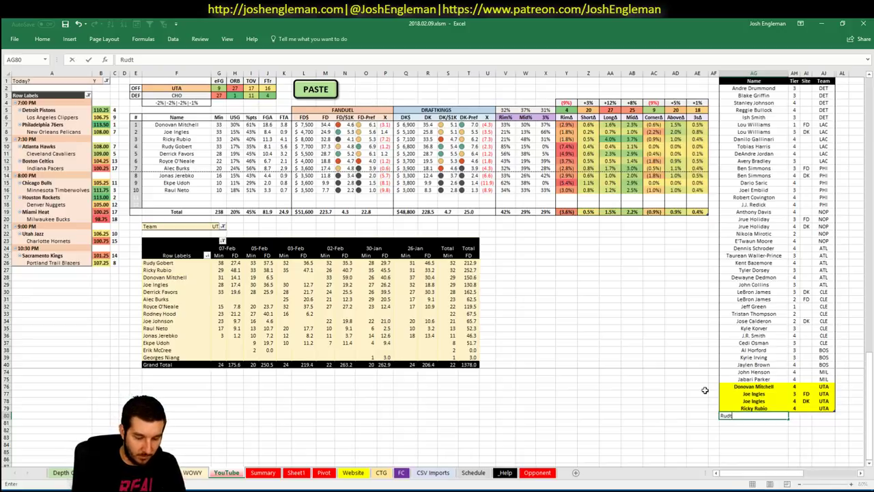
{"action": "type", "text": "rt"}
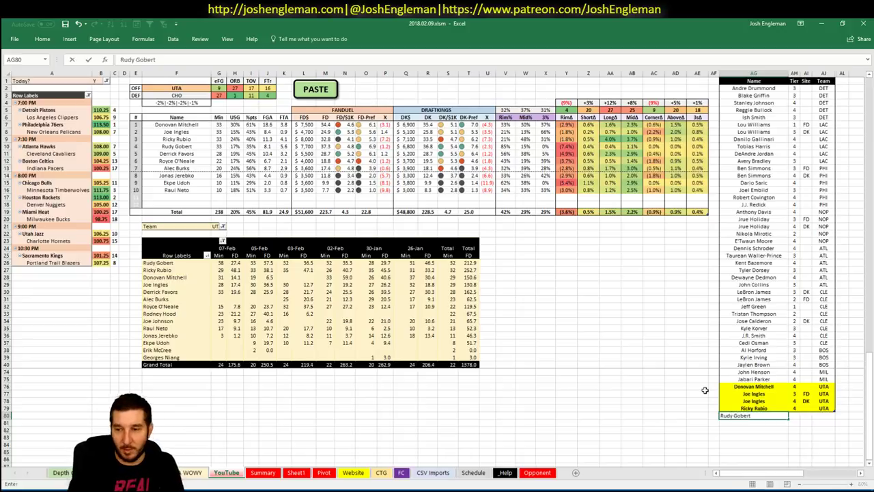
{"action": "key", "text": "Tab"}
{"action": "type", "text": "4"}
{"action": "key", "text": "Return"}
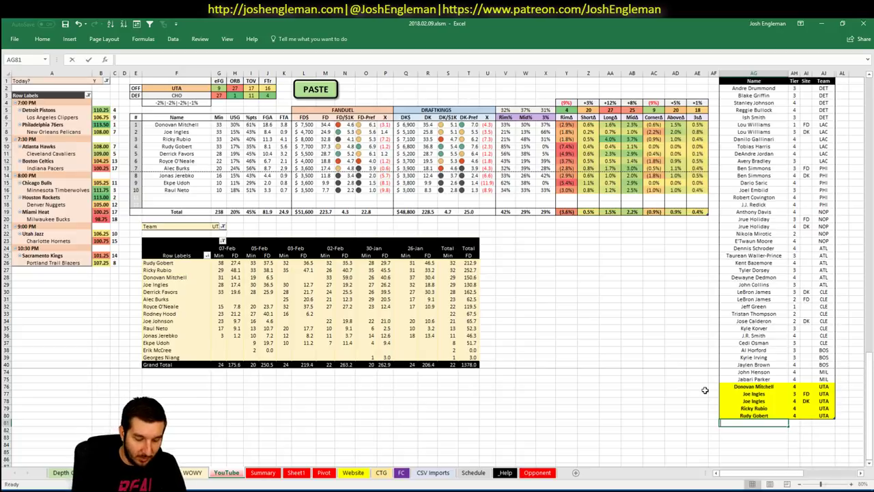
- Add Derrick Favors with tier 3 and site FD in the row below Rudy Gobert
{"action": "type", "text": "Derrick Fvors"}
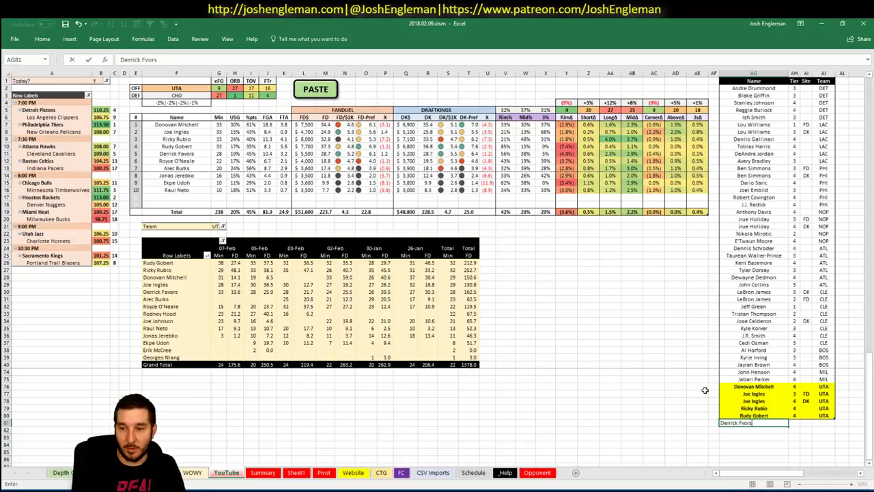
{"action": "key", "text": "BackSpace"}
{"action": "key", "text": "BackSpace"}
{"action": "key", "text": "BackSpace"}
{"action": "key", "text": "BackSpace"}
{"action": "type", "text": "avors"}
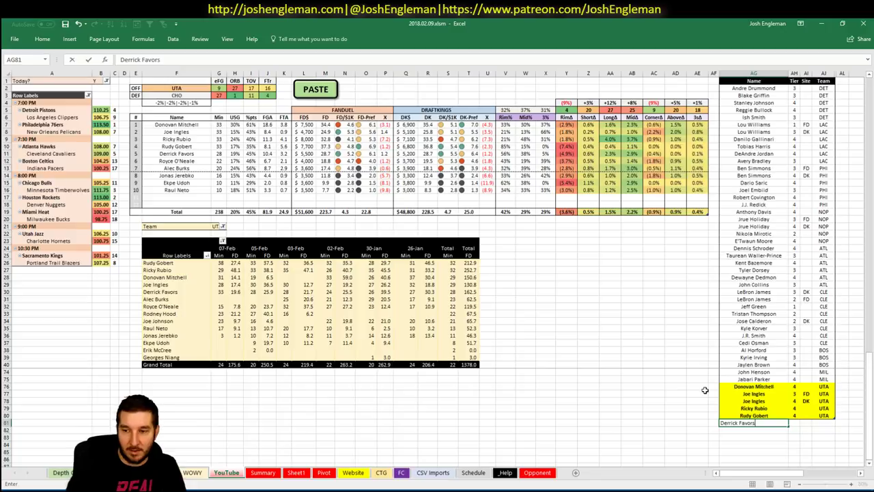
{"action": "key", "text": "Tab"}
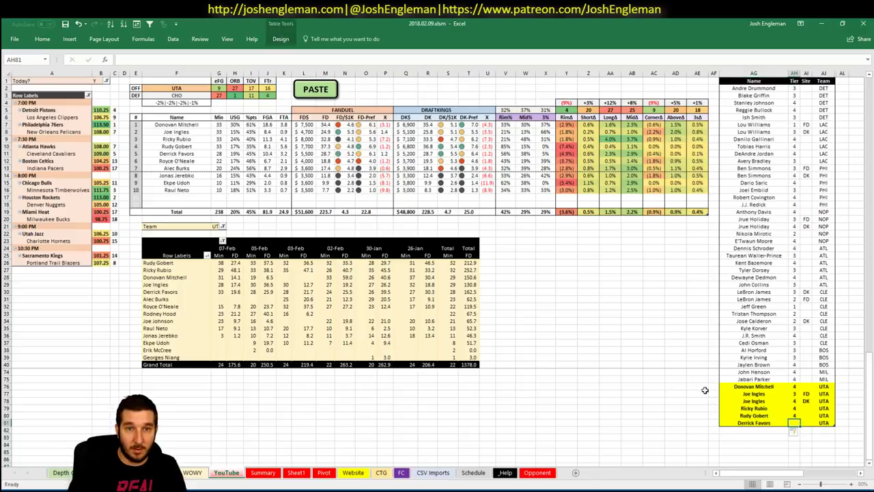
{"action": "type", "text": "3"}
{"action": "key", "text": "Tab"}
{"action": "type", "text": "FD"}
{"action": "key", "text": "Return"}
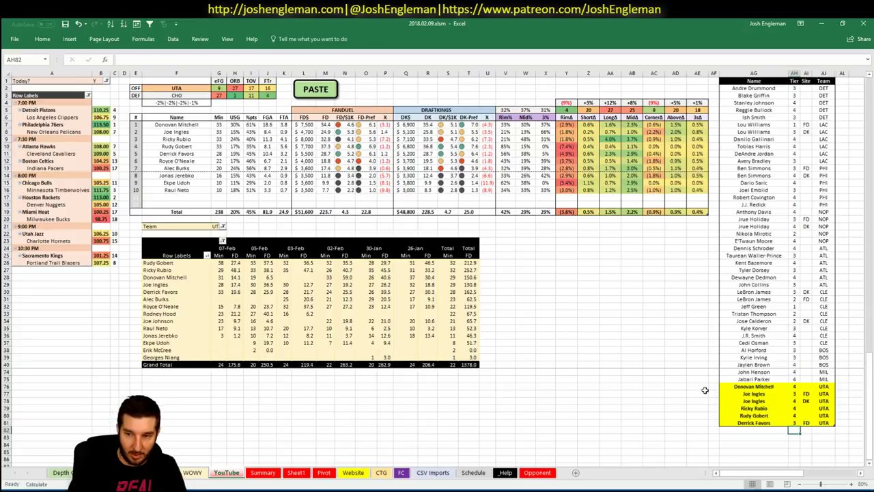
- Add a second Derrick Favors row with tier 4 and site DK below his FD row
{"action": "key", "text": "Left"}
{"action": "type", "text": "Derrick Favors"}
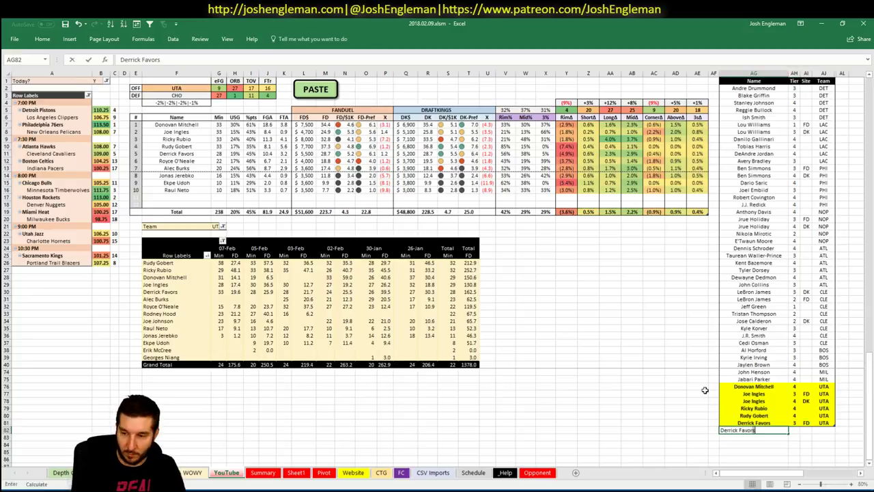
{"action": "key", "text": "Tab"}
{"action": "type", "text": "4"}
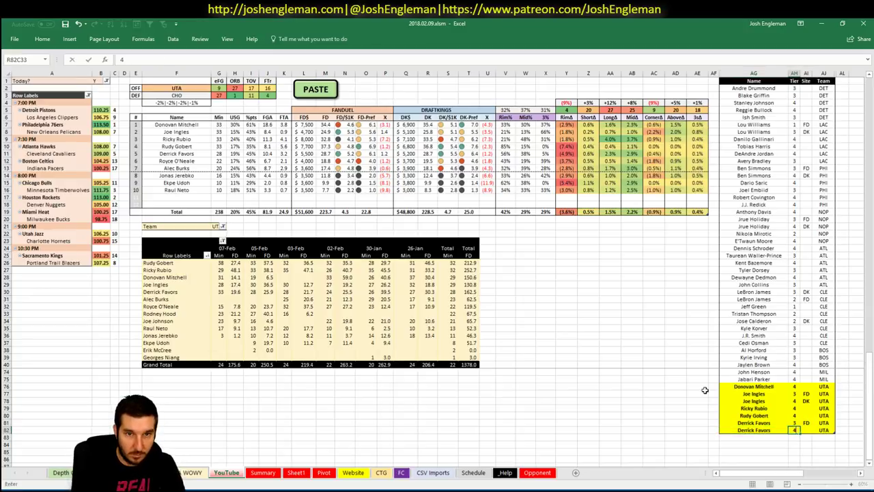
{"action": "key", "text": "Tab"}
{"action": "type", "text": "DK"}
{"action": "key", "text": "Return"}
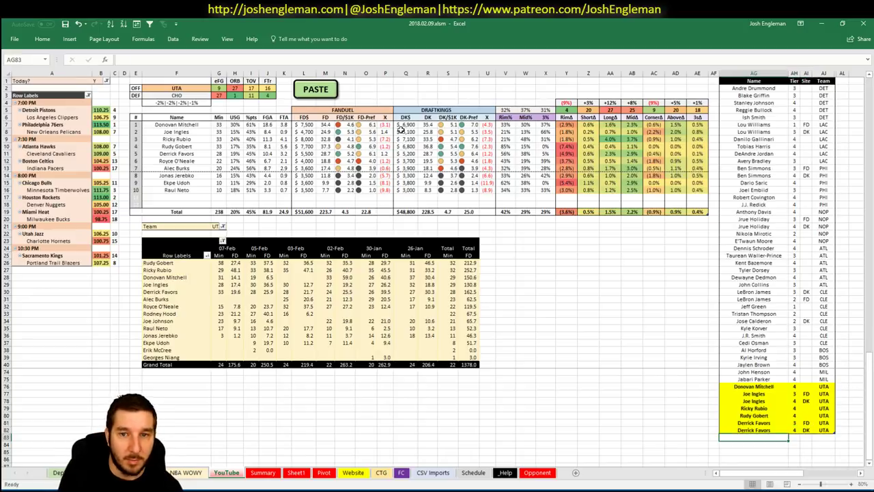
- Set the matchup's offensive team to CHO and check the team rankings on the Summary sheet
{"action": "left_click", "coordinate": [185, 88]}
{"action": "type", "text": "CHO"}
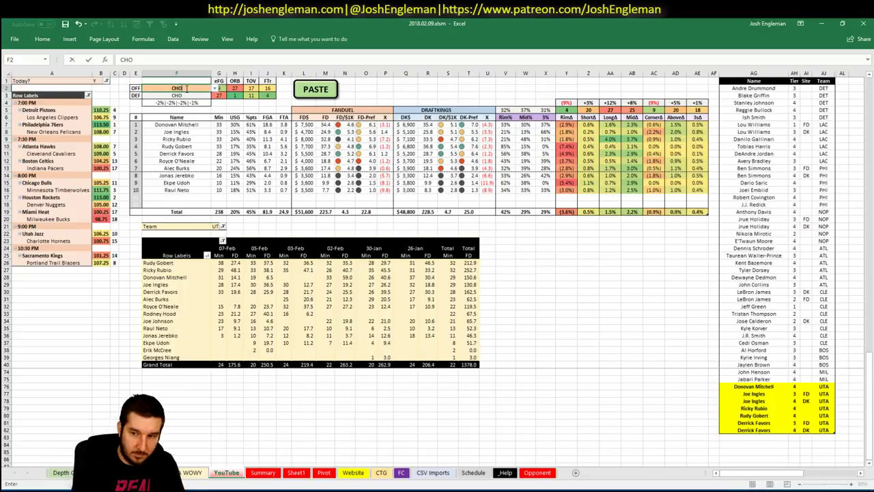
{"action": "key", "text": "Return"}
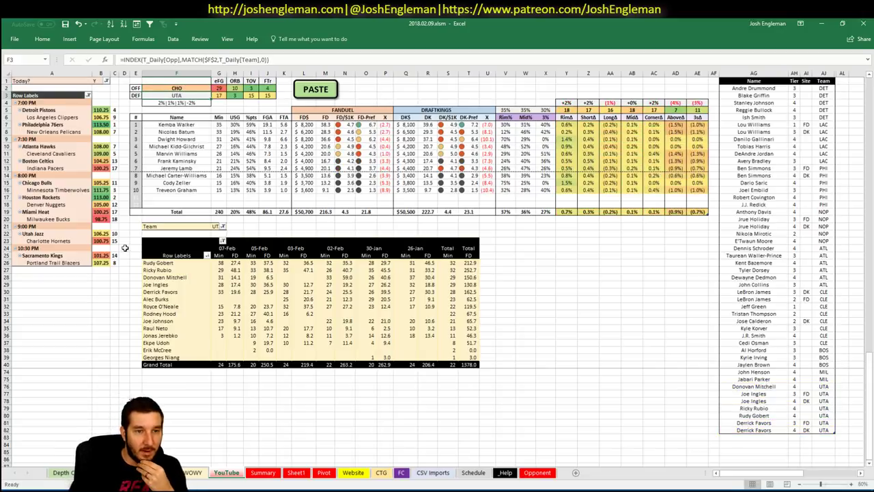
{"action": "left_click", "coordinate": [263, 472]}
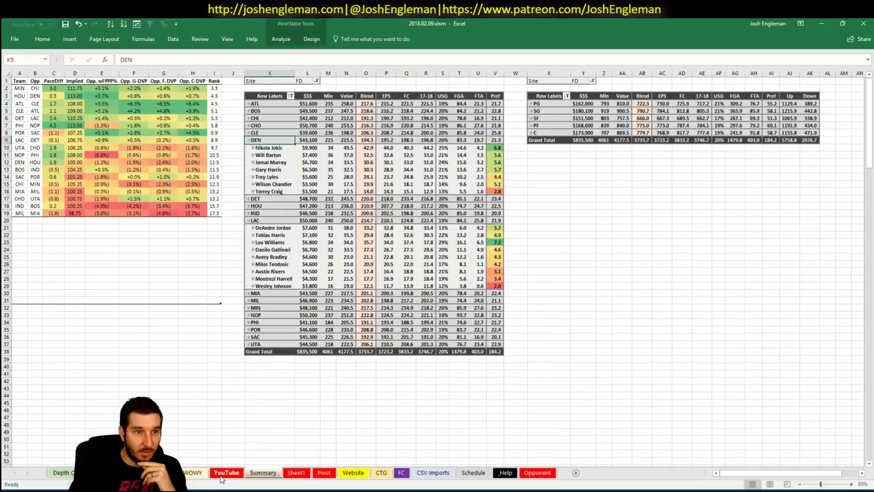
{"action": "left_click", "coordinate": [235, 473]}
{"action": "left_click", "coordinate": [543, 287]}
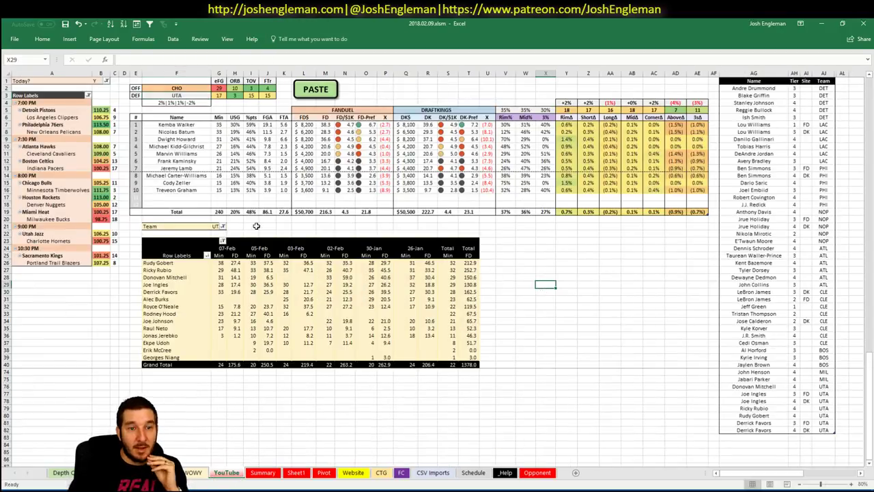
- Filter the recent-games pivot table to team CHO
{"action": "left_click", "coordinate": [217, 227]}
{"action": "type", "text": "CHO"}
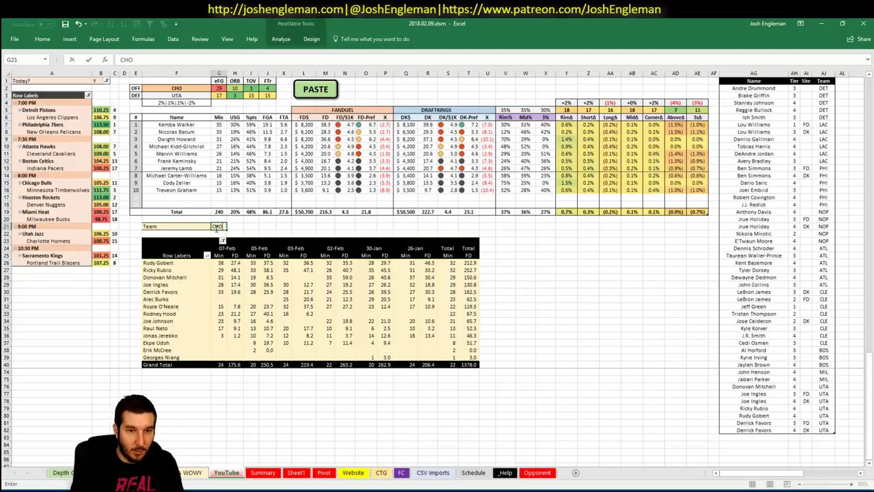
{"action": "key", "text": "Return"}
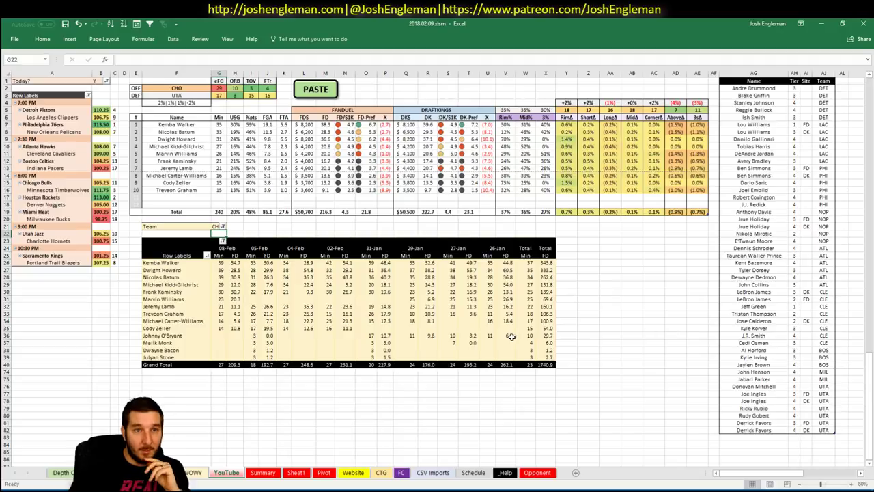
{"action": "left_click", "coordinate": [632, 400]}
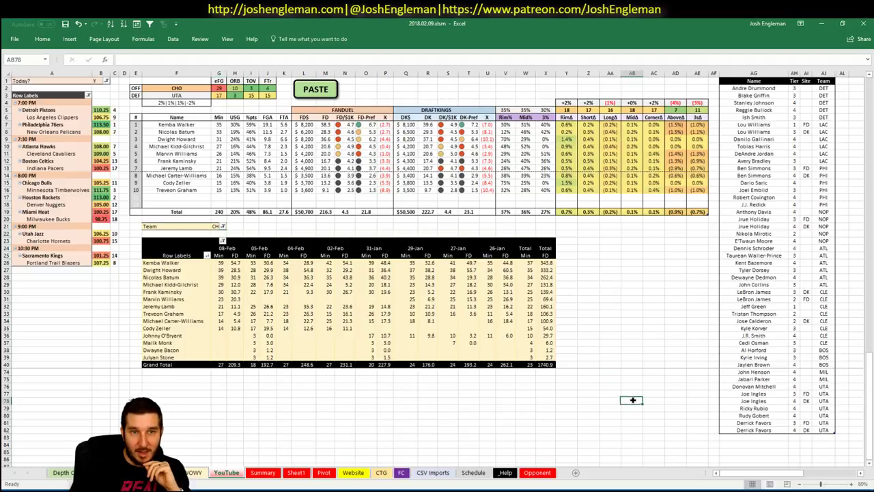
- Add Kemba Walker with tier 3 in the row below the second Derrick Favors entry
{"action": "left_click", "coordinate": [758, 442]}
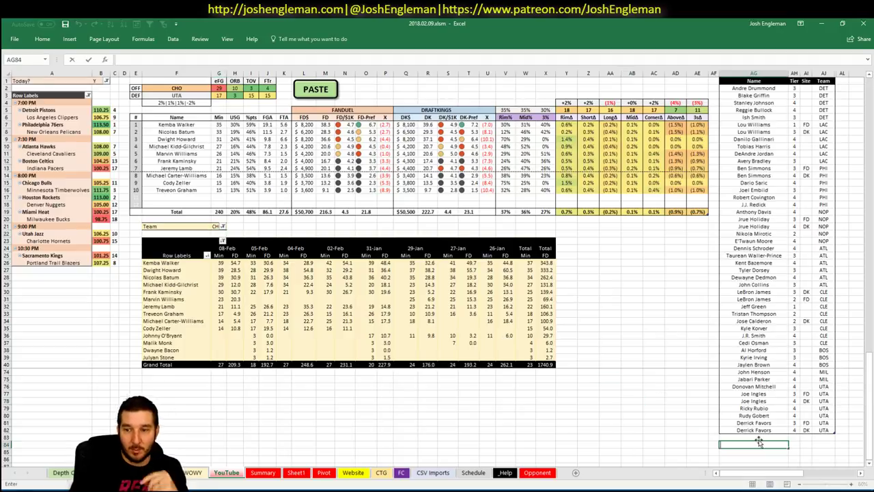
{"action": "left_click", "coordinate": [760, 437]}
{"action": "type", "text": "Kem"}
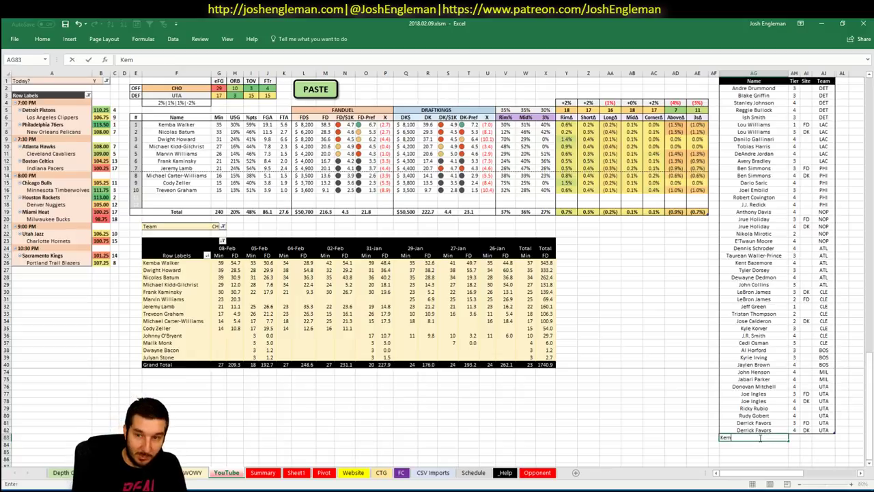
{"action": "type", "text": "ba Walker"}
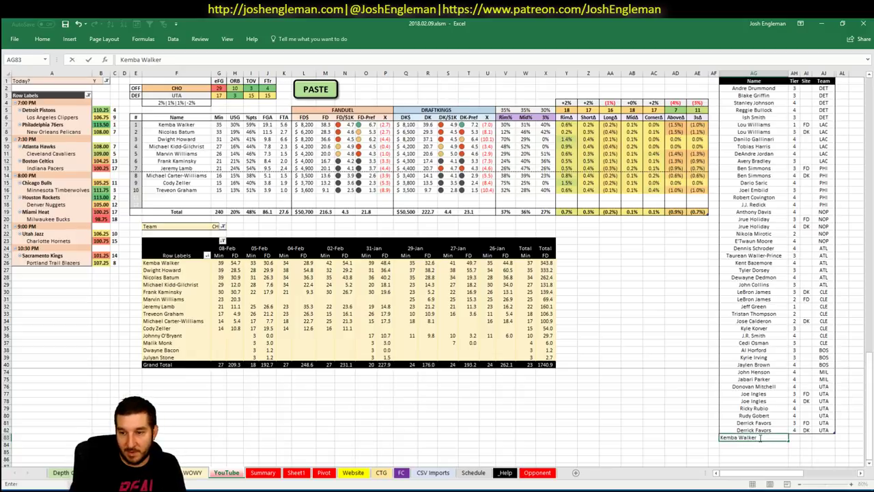
{"action": "key", "text": "Return"}
{"action": "key", "text": "ctrl+a"}
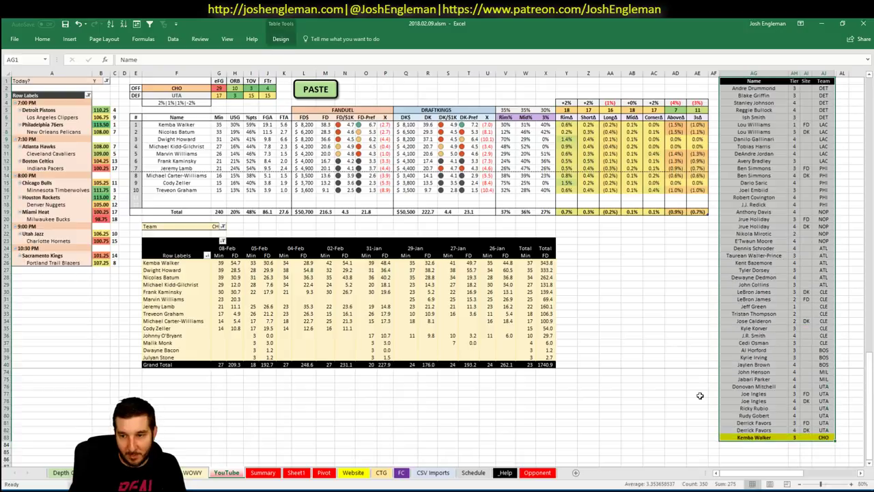
{"action": "left_click", "coordinate": [700, 396]}
{"action": "left_click", "coordinate": [731, 381]}
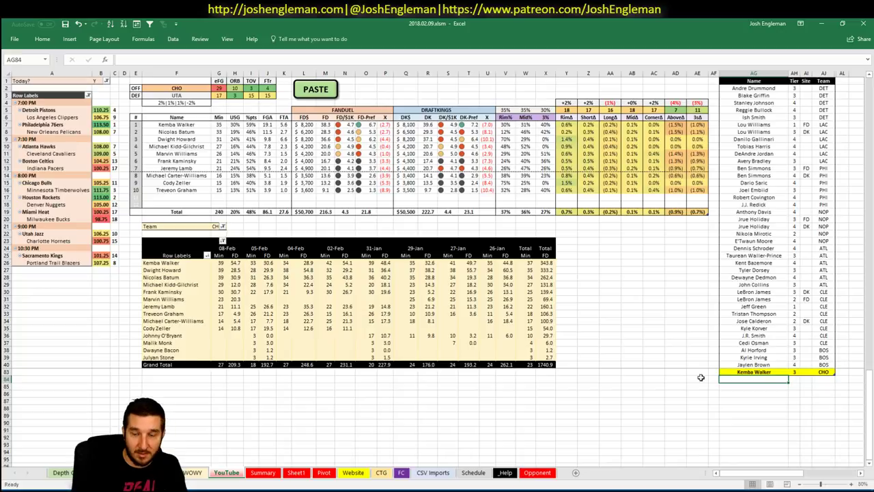
- Add Nicolas Batum with tier 3 in the row below Kemba Walker
{"action": "type", "text": "Nicolas Batum"}
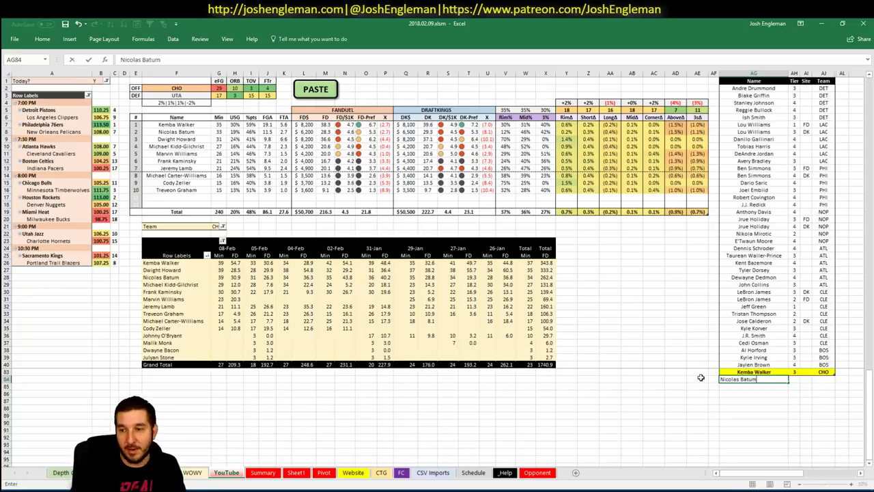
{"action": "key", "text": "Tab"}
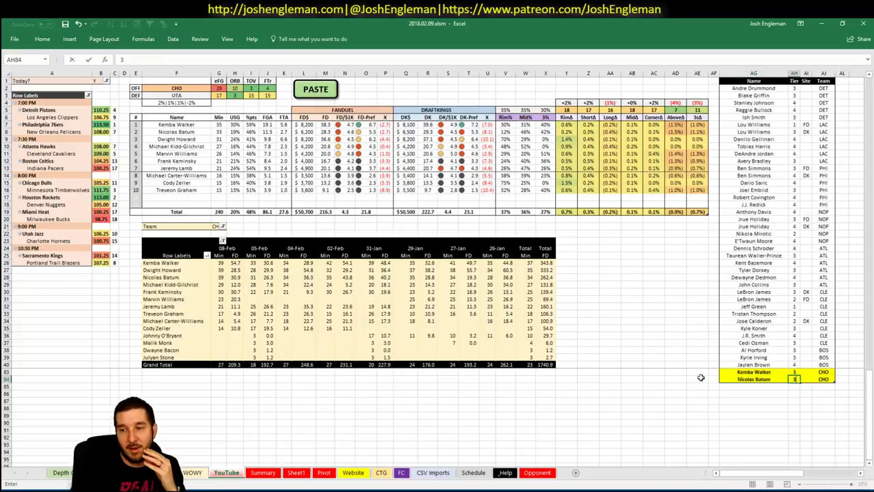
{"action": "key", "text": "Return"}
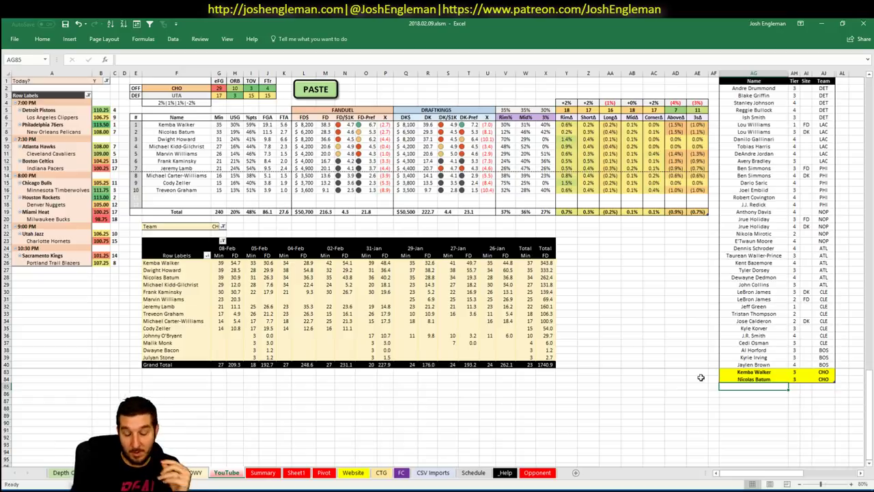
- Add Michael Kidd-Gilchrist and Marvin Williams, each with tier 4, in the two rows below Nicolas Batum
{"action": "type", "text": "Michael"}
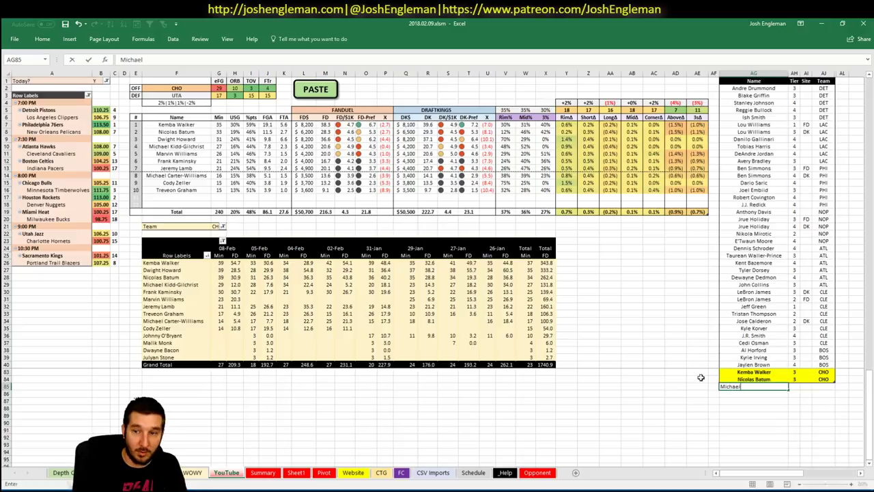
{"action": "type", "text": " Kidd=Gilchrist"}
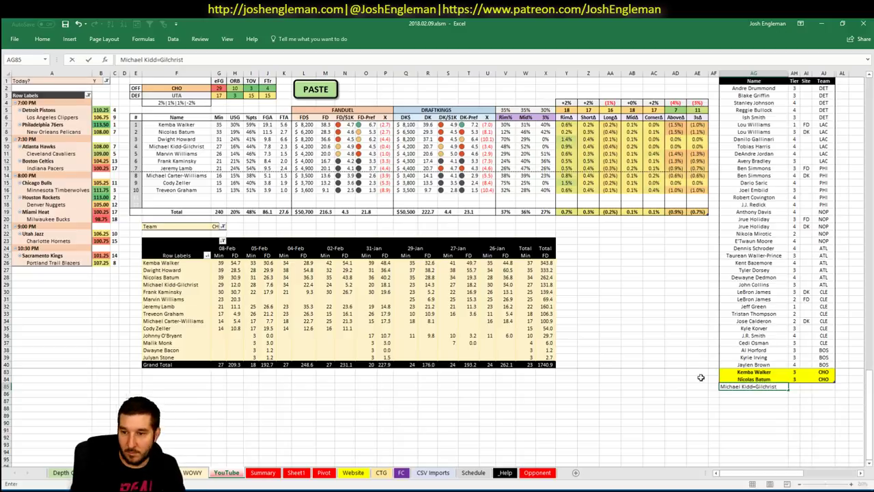
{"action": "key", "text": "ctrl+Return"}
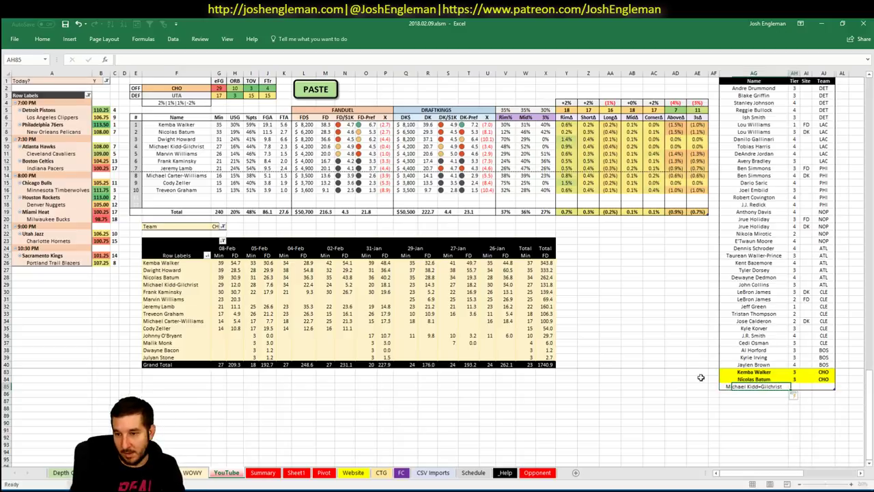
{"action": "key", "text": "F2"}
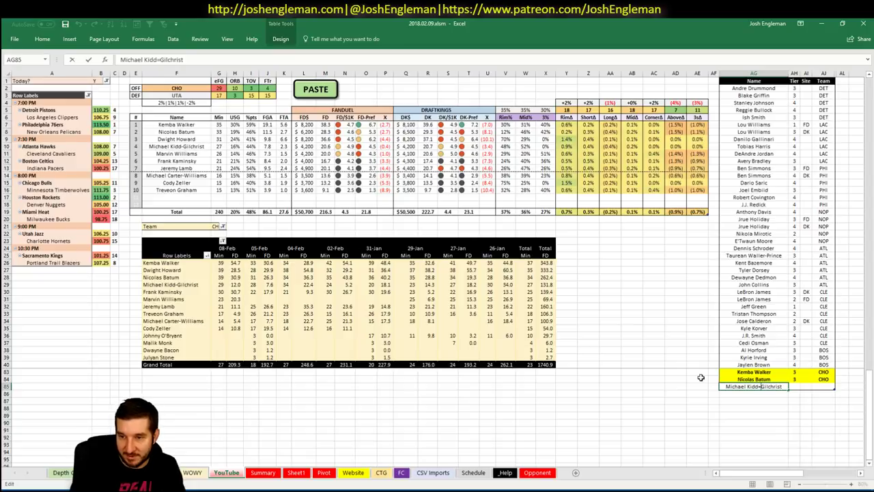
{"action": "key", "text": "BackSpace"}
{"action": "type", "text": "-"}
{"action": "key", "text": "Tab"}
{"action": "type", "text": "4"}
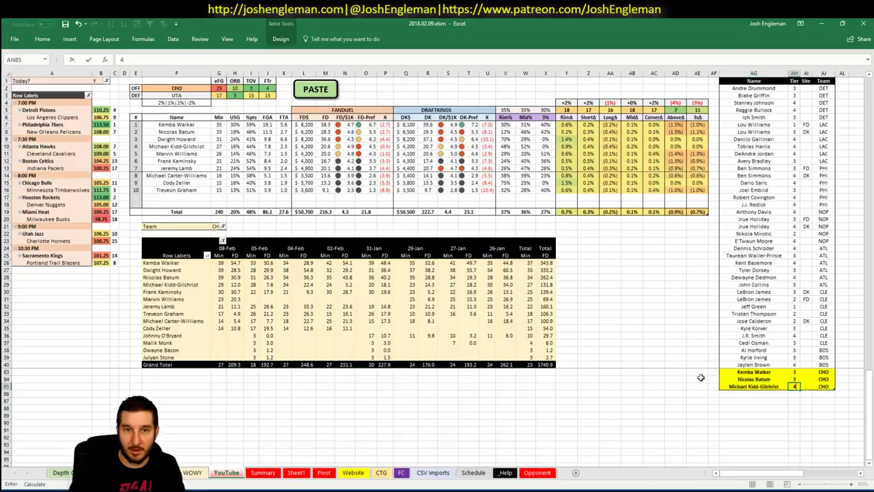
{"action": "key", "text": "Return"}
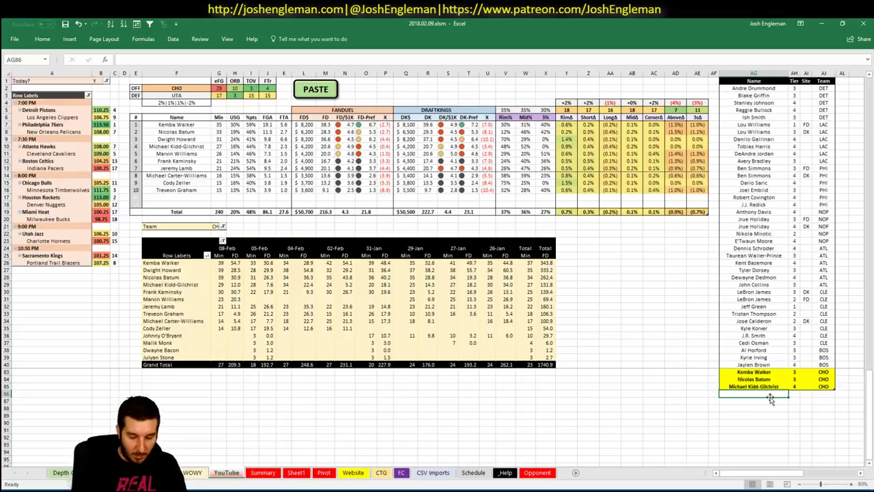
{"action": "type", "text": "Marvin Williams"}
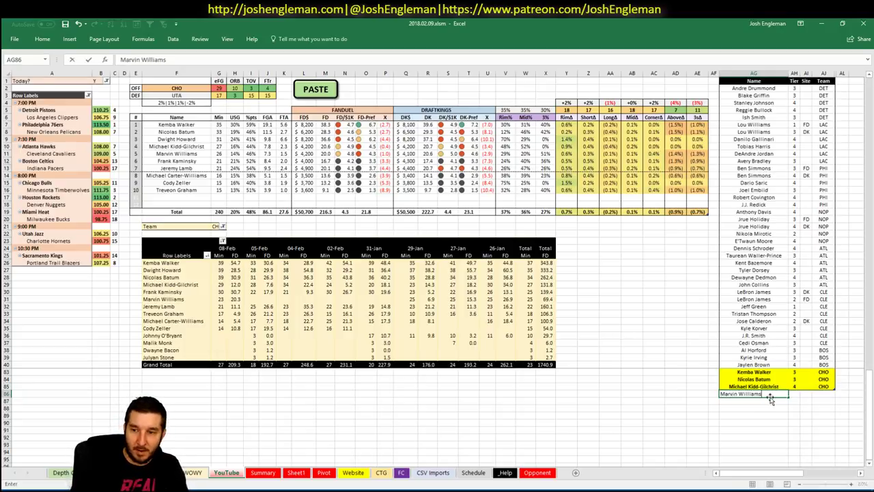
{"action": "key", "text": "Return"}
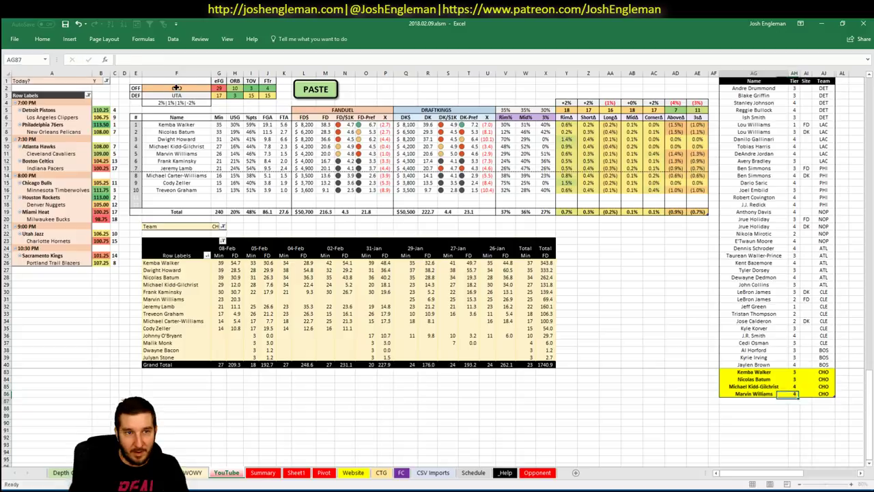
- Switch the matchup's offensive team to SAC
{"action": "left_click", "coordinate": [199, 87]}
{"action": "type", "text": "SAC"}
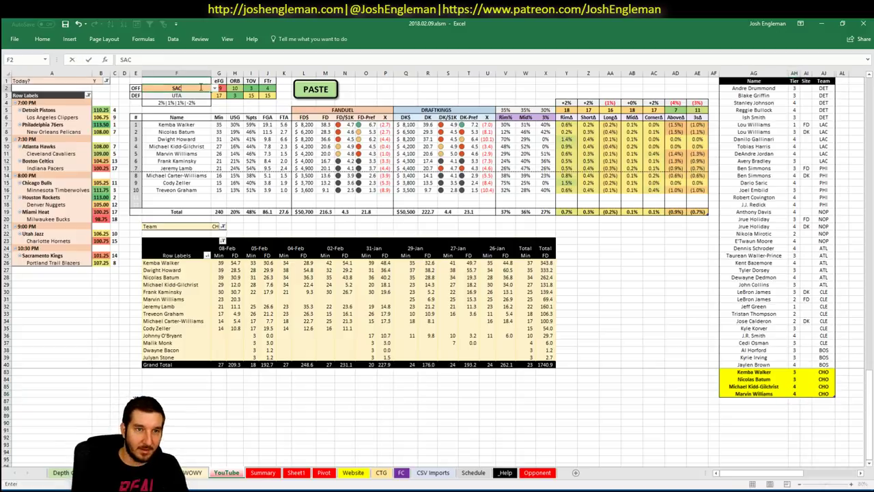
{"action": "key", "text": "Return"}
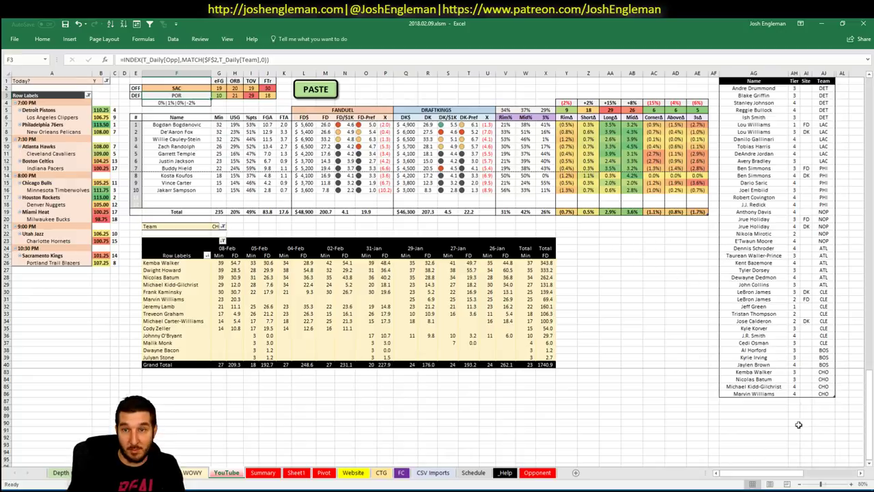
- Enter Bogdan Bogdanovic as a new player in the row below Marvin Williams
{"action": "left_click", "coordinate": [749, 402]}
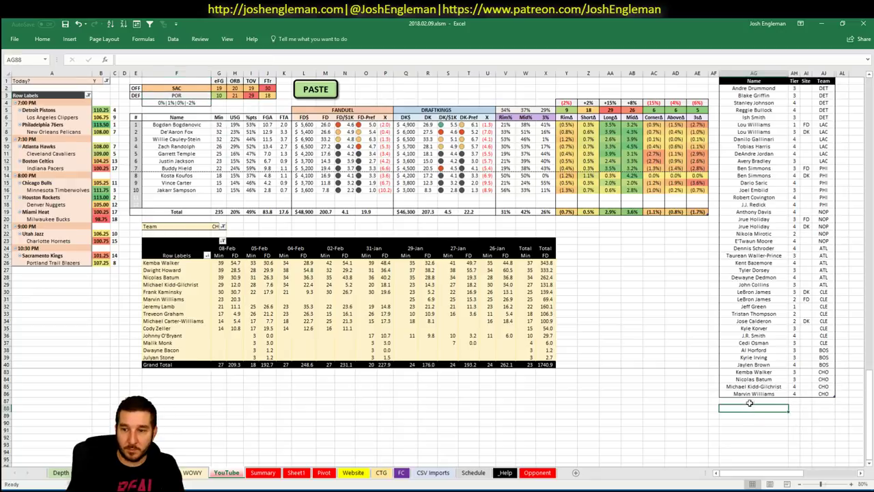
{"action": "type", "text": "B"}
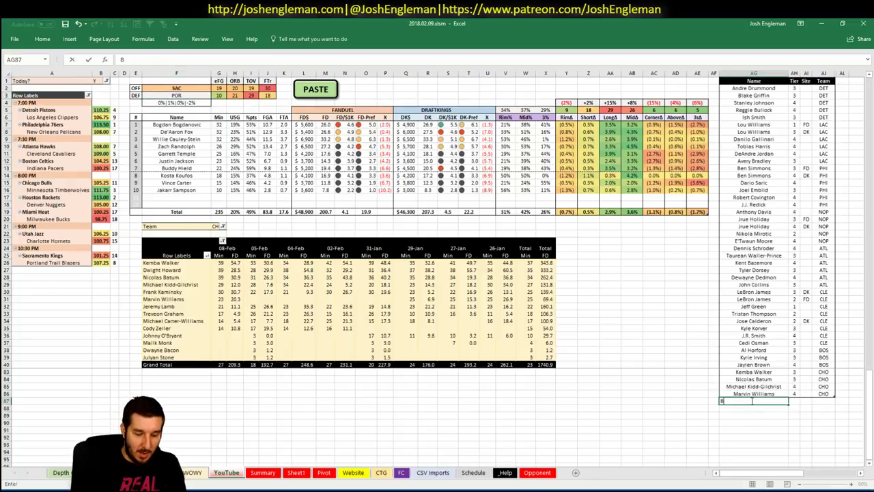
{"action": "type", "text": "ogdan Bogdanovic"}
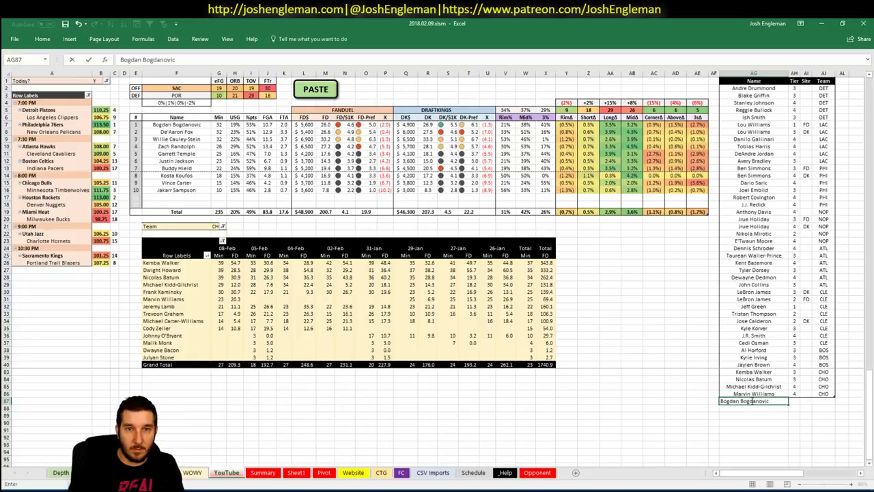
{"action": "key", "text": "Tab"}
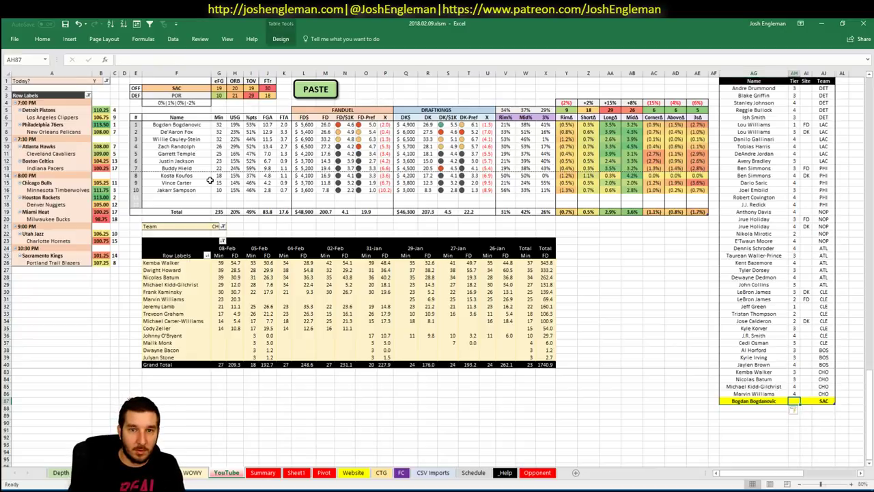
- Filter the recent-games pivot table to team SAC
{"action": "left_click", "coordinate": [216, 226]}
{"action": "type", "text": "SAC"}
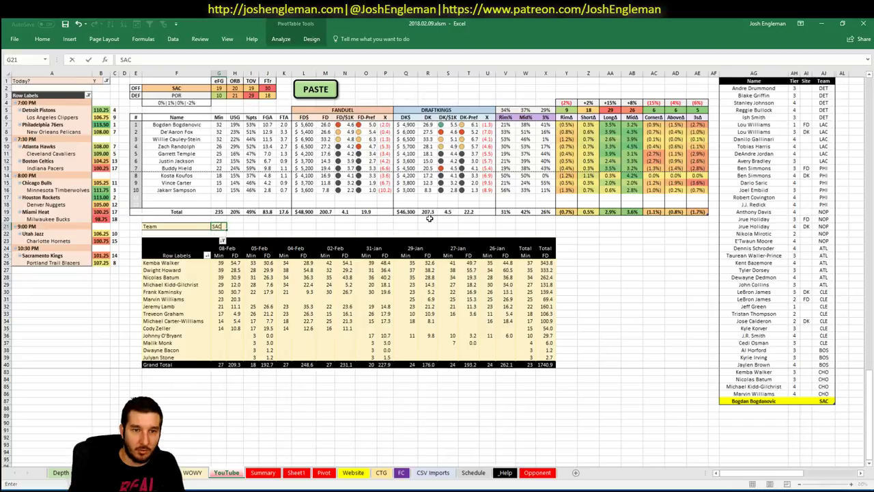
{"action": "key", "text": "Tab"}
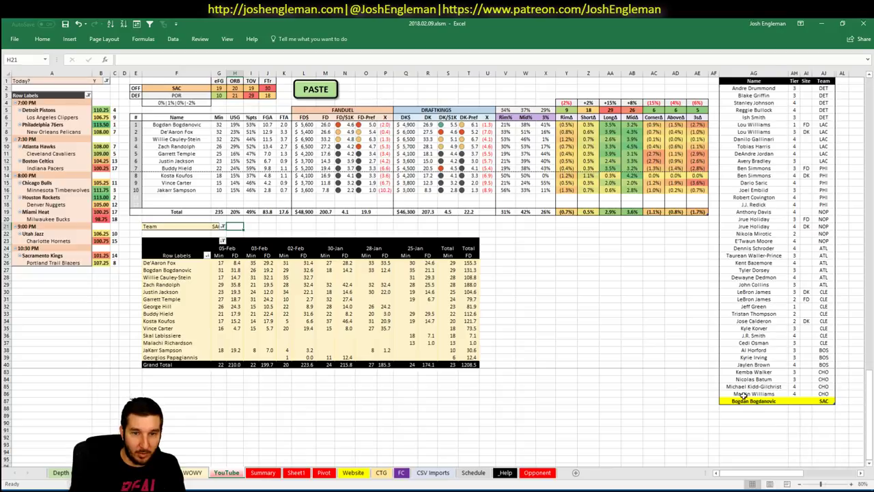
- Set Bogdan Bogdanovic's tier to 3 in the player table
{"action": "left_click", "coordinate": [797, 403]}
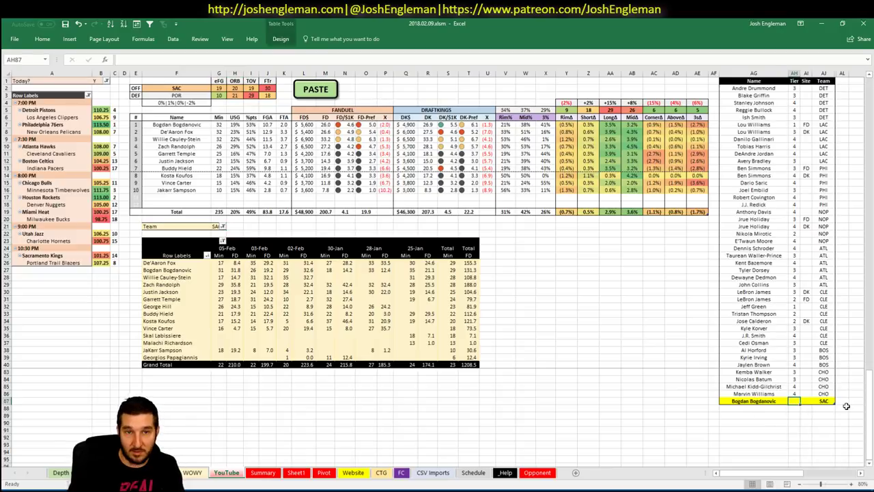
{"action": "type", "text": "3"}
{"action": "key", "text": "Return"}
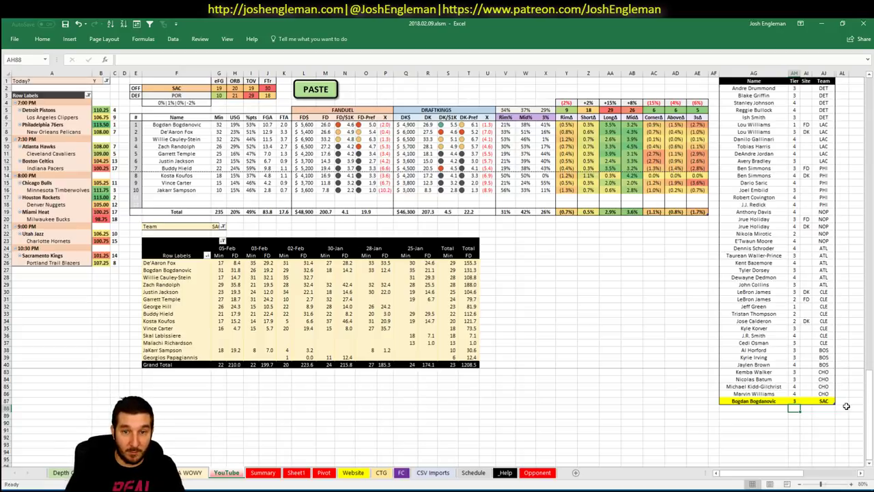
- Add De'Aaron Fox with tier 3 and site FD in the row below Bogdan Bogdanovic
{"action": "key", "text": "Left"}
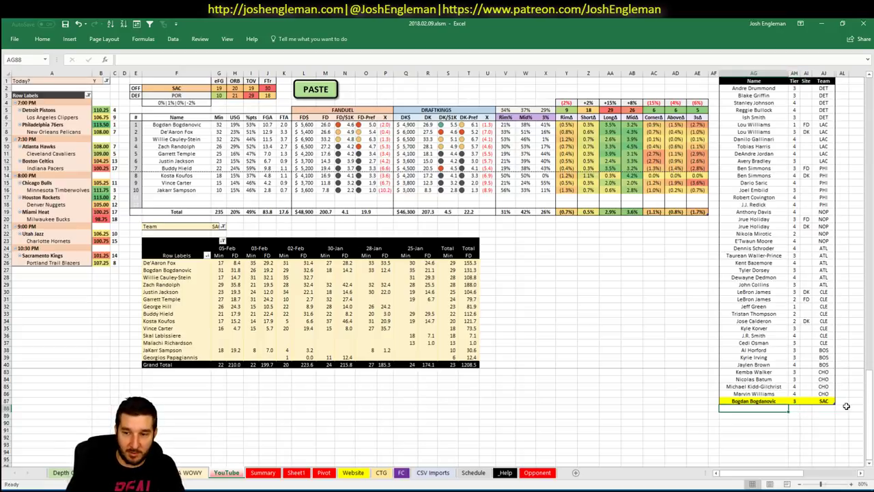
{"action": "type", "text": "De'"}
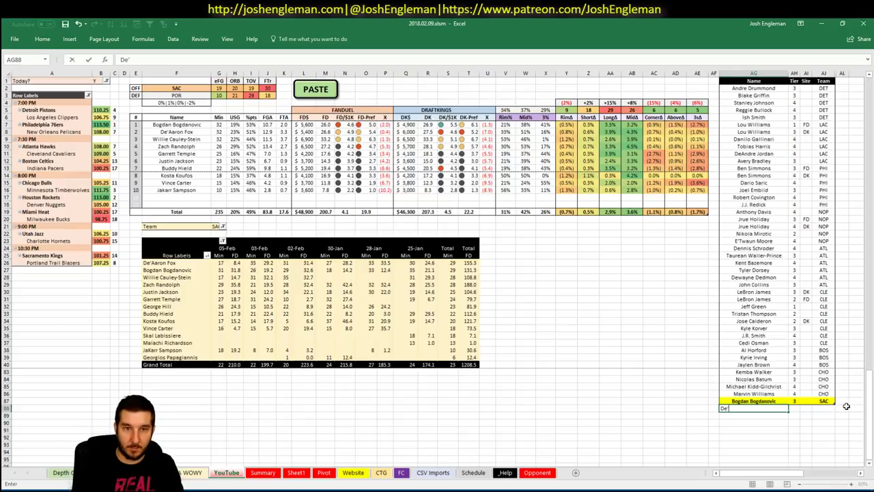
{"action": "type", "text": "Aaron Fox"}
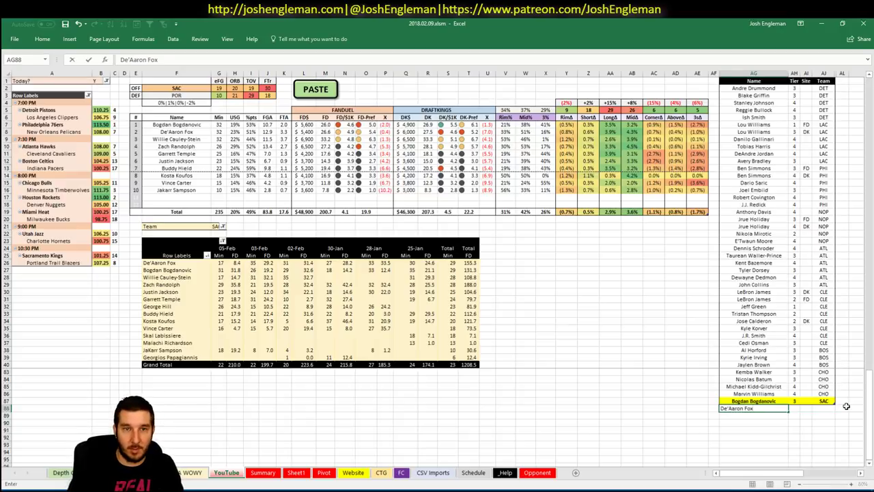
{"action": "key", "text": "Tab"}
{"action": "key", "text": "Tab"}
{"action": "type", "text": "FD"}
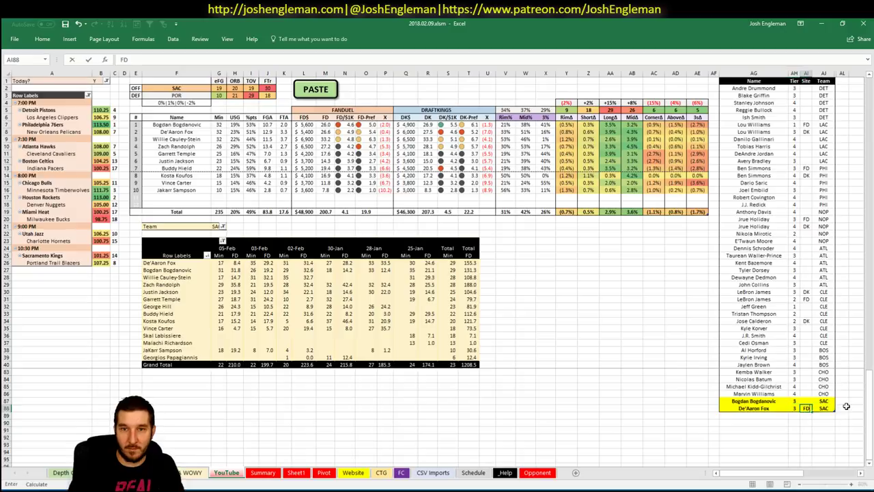
{"action": "key", "text": "Return"}
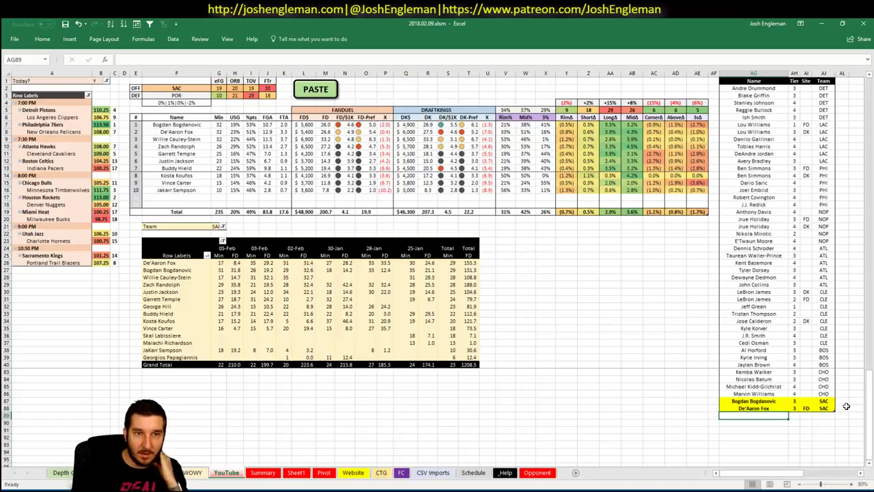
- Add Willie Cauley-Stein with tier 3 in the row below De'Aaron Fox
{"action": "type", "text": "W"}
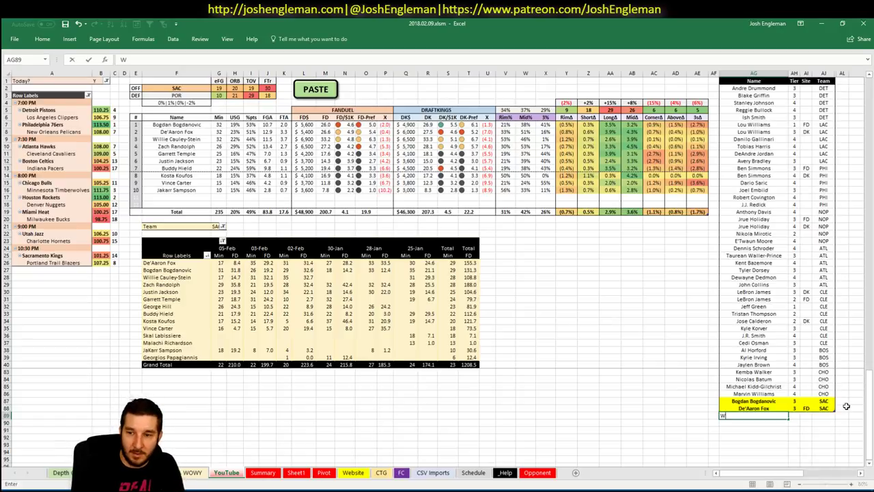
{"action": "type", "text": "illie Cauley-Steine"}
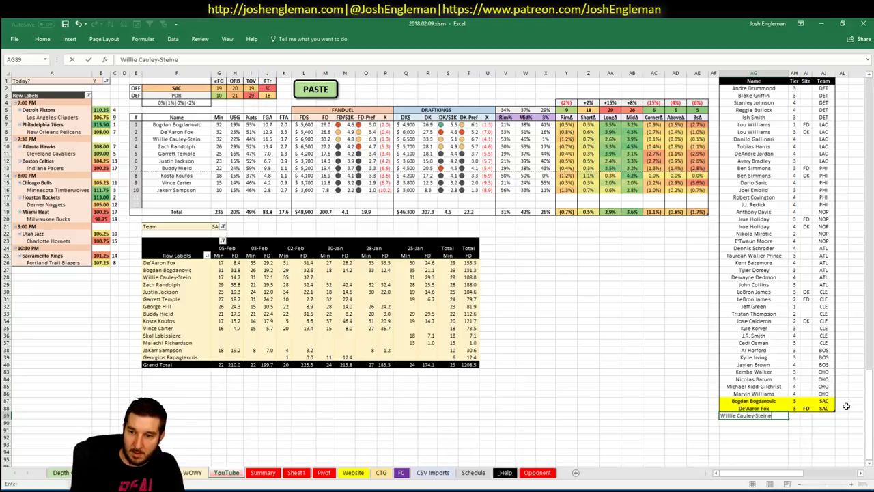
{"action": "key", "text": "BackSpace"}
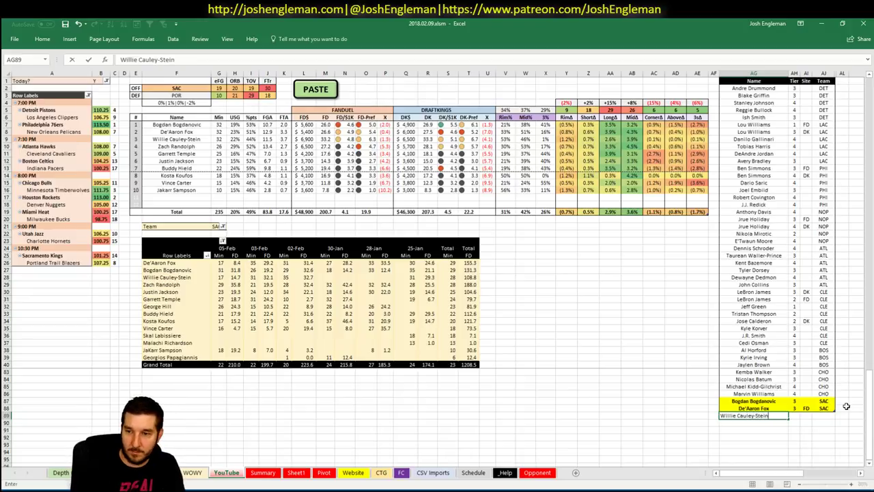
{"action": "key", "text": "Tab"}
{"action": "type", "text": "3"}
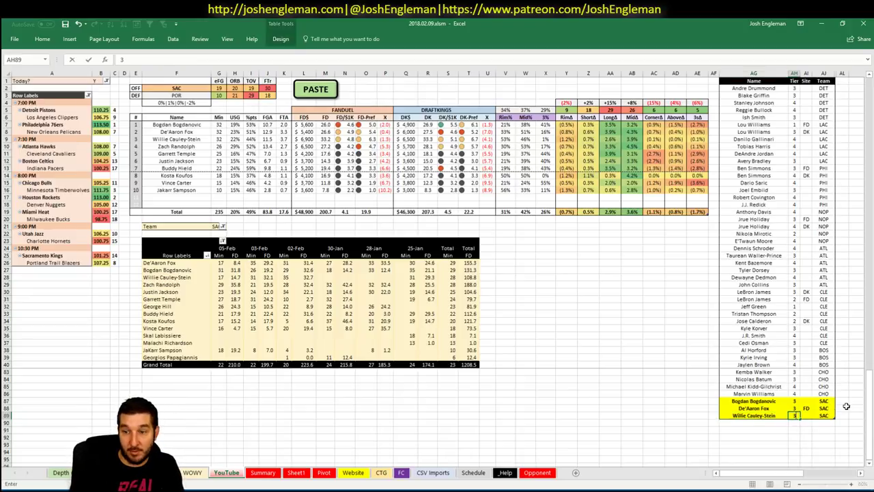
{"action": "key", "text": "Return"}
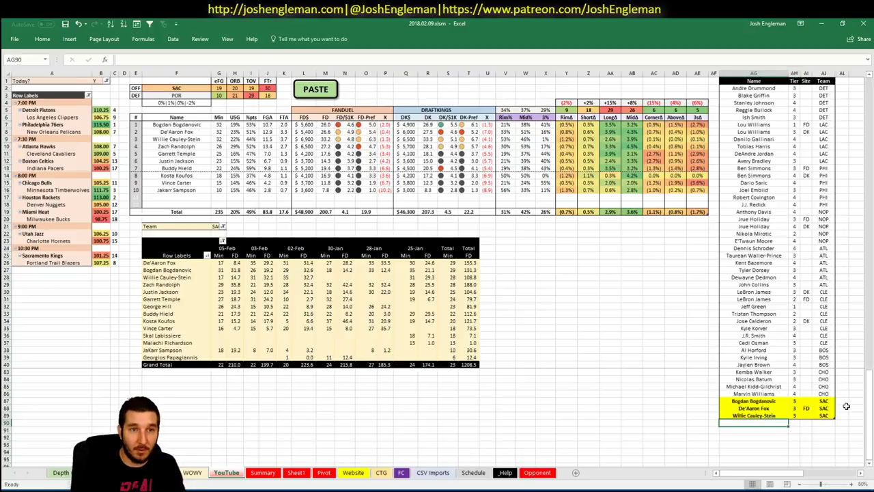
- Add Zach Randolph with tier 4 and site DK in the row below Willie Cauley-Stein
{"action": "type", "text": "Zach R"}
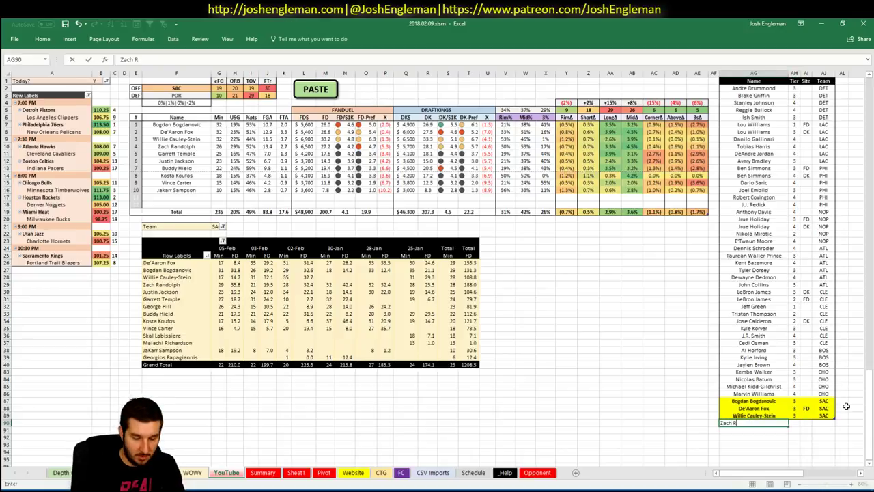
{"action": "type", "text": "andolph"}
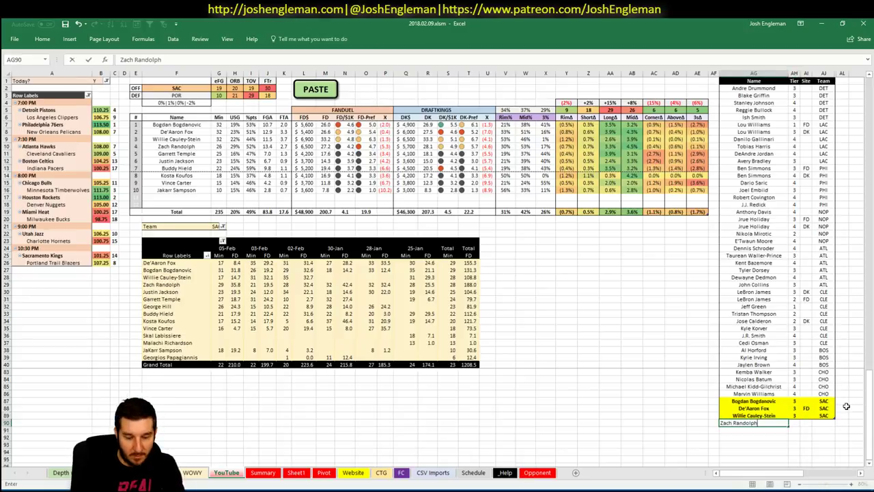
{"action": "key", "text": "Tab"}
{"action": "type", "text": "4"}
{"action": "key", "text": "Tab"}
{"action": "type", "text": "DK"}
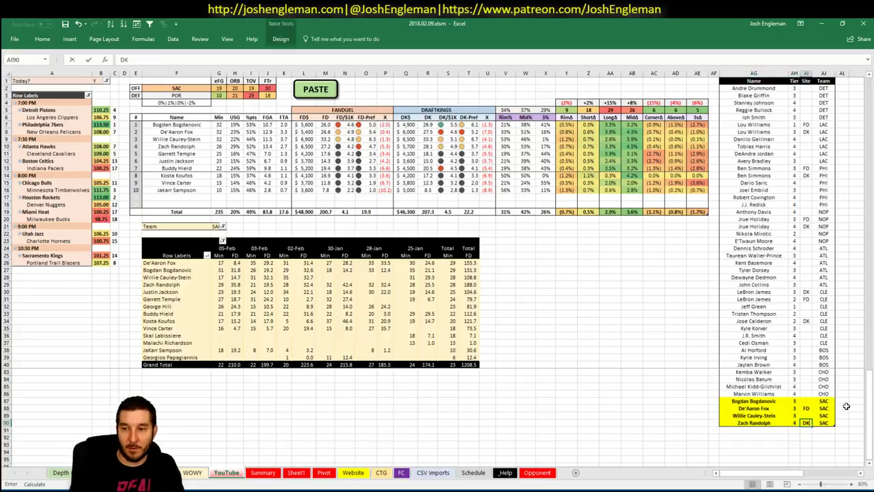
{"action": "key", "text": "Return"}
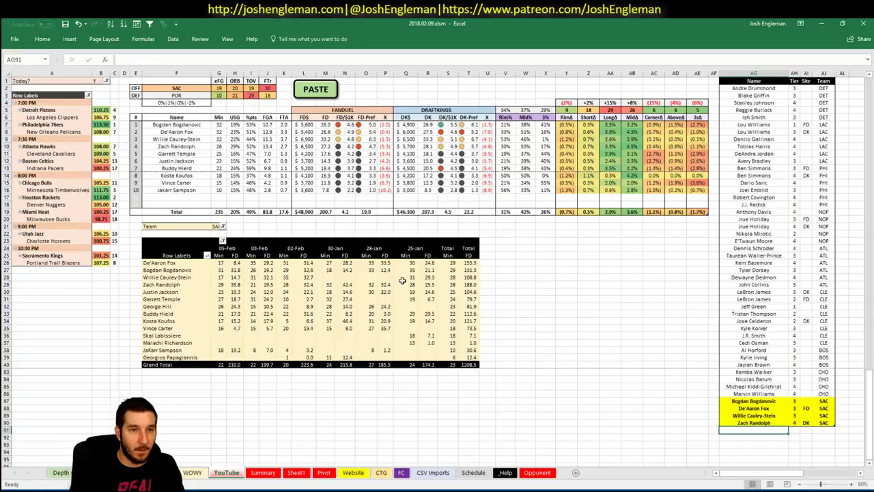
- Switch the matchup's offensive team to POR
{"action": "left_click", "coordinate": [193, 89]}
{"action": "type", "text": "POR"}
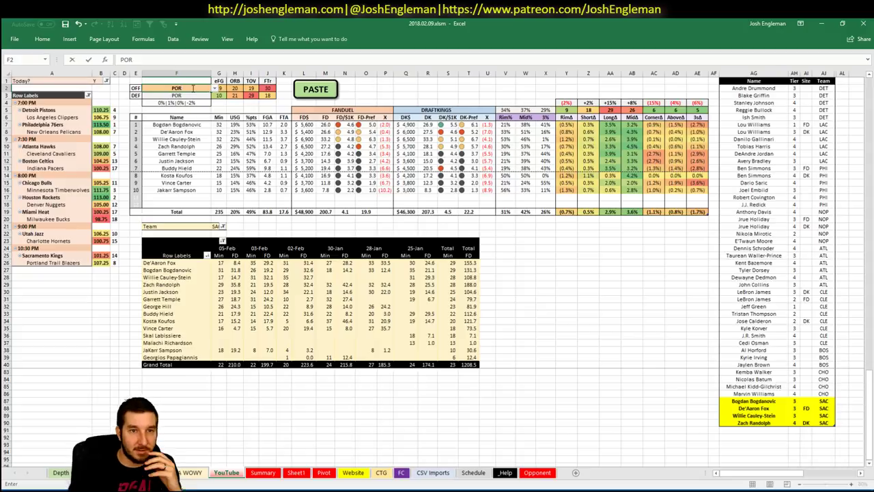
{"action": "key", "text": "Return"}
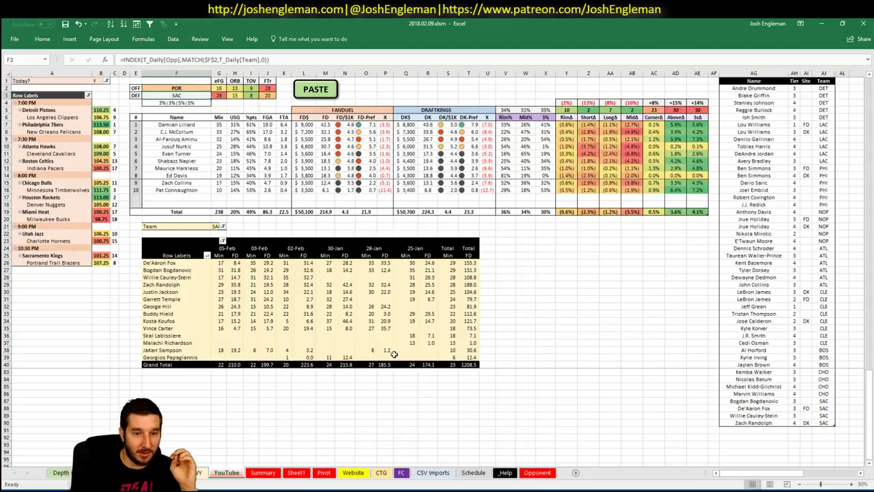
- Look at the team overview on the Summary sheet and return to the YouTube sheet
{"action": "left_click", "coordinate": [198, 472]}
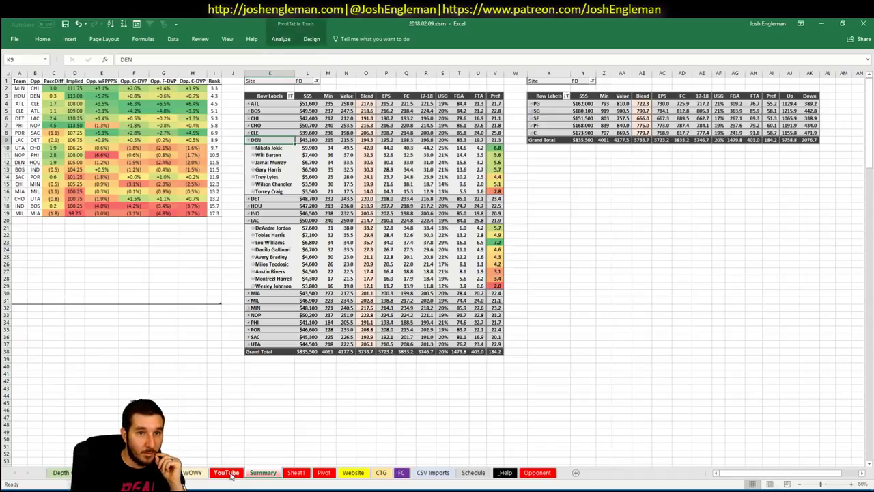
{"action": "left_click", "coordinate": [231, 475]}
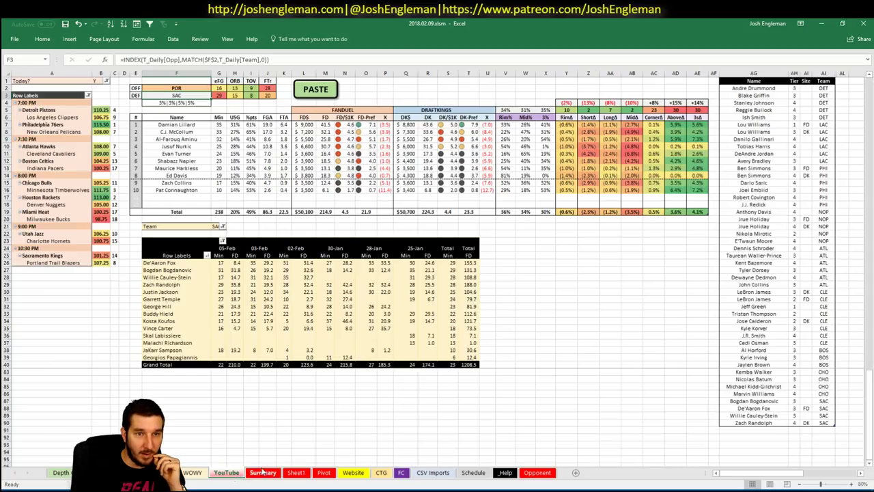
{"action": "left_click", "coordinate": [566, 343]}
{"action": "left_click", "coordinate": [768, 436]}
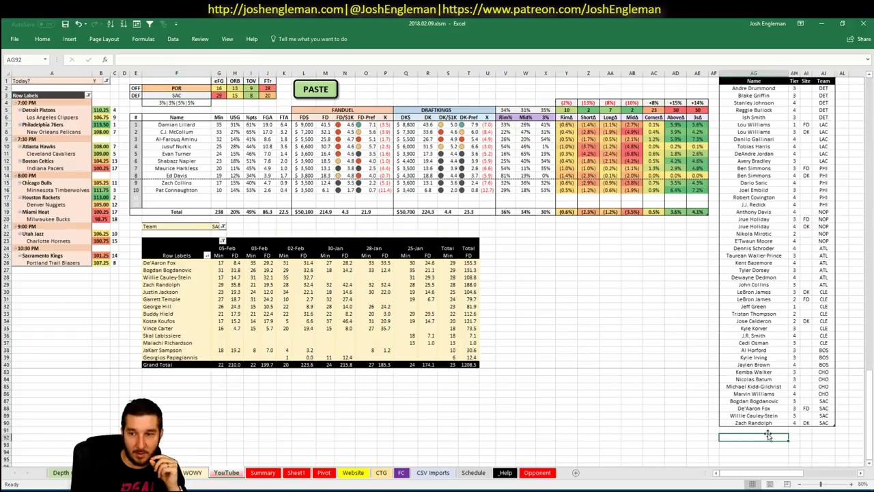
- Filter the recent-games pivot table to team POR
{"action": "left_click", "coordinate": [221, 227]}
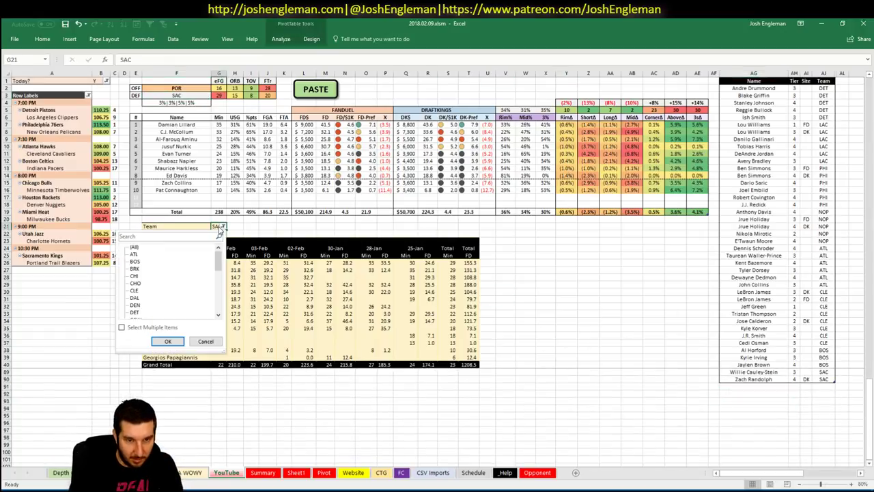
{"action": "left_click", "coordinate": [213, 227]}
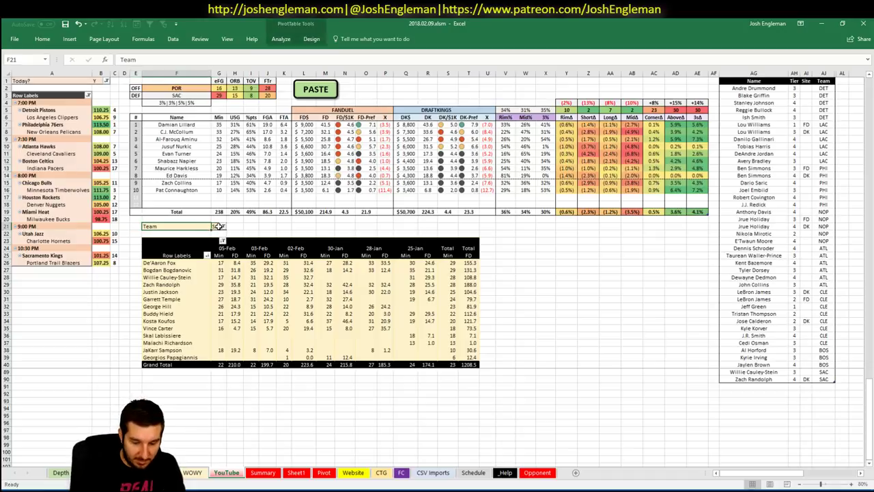
{"action": "left_click", "coordinate": [217, 226]}
{"action": "type", "text": "POR"}
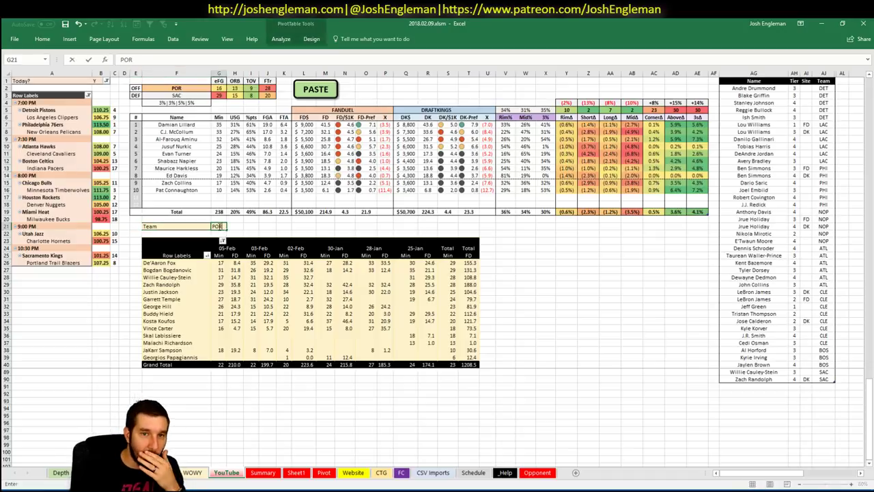
{"action": "key", "text": "Return"}
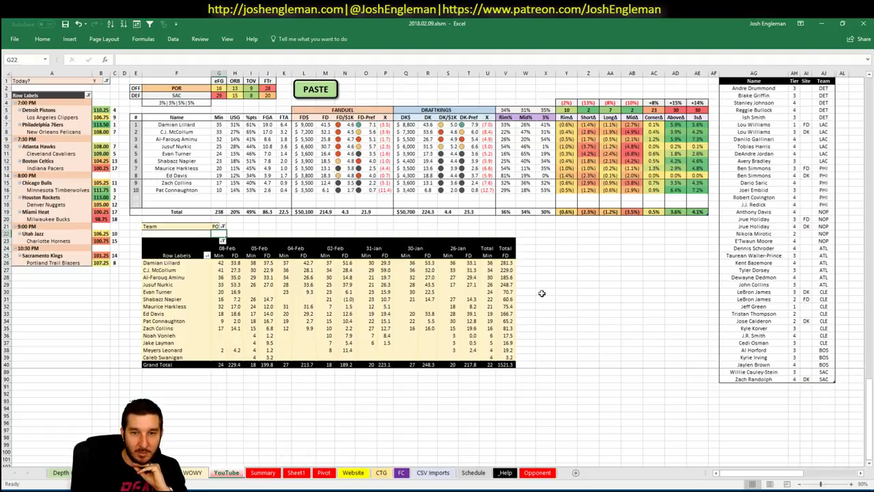
- Add Damian Lillard with tier 2 in the row below Zach Randolph
{"action": "left_click", "coordinate": [750, 387]}
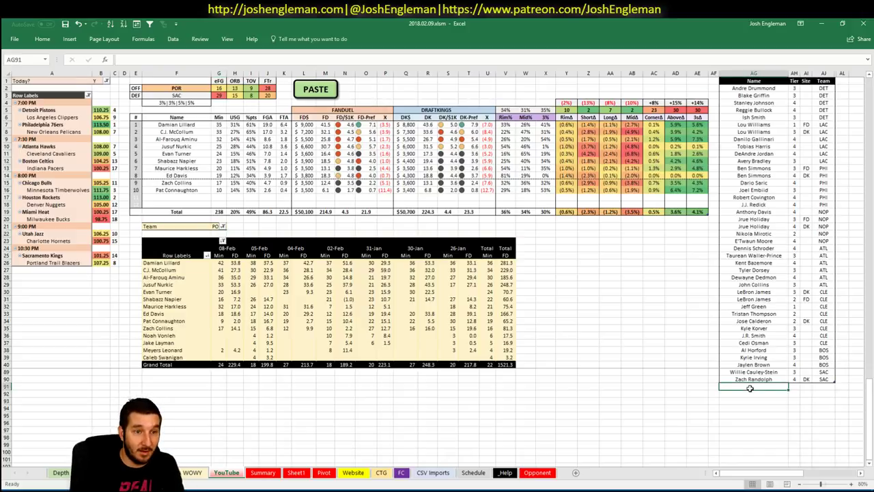
{"action": "type", "text": "Damian Lillard"}
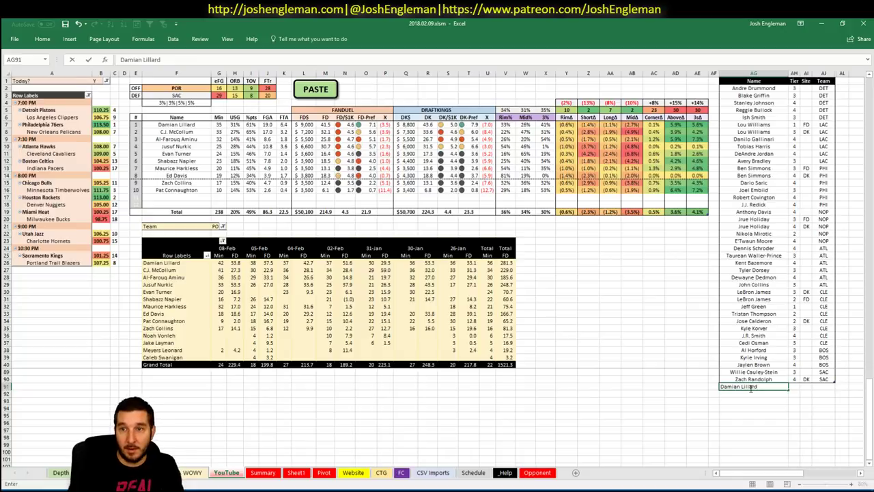
{"action": "key", "text": "Tab"}
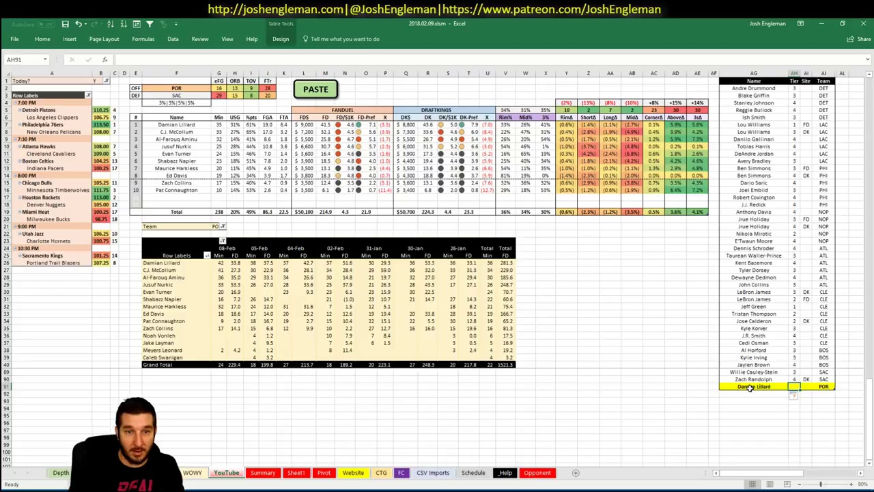
{"action": "type", "text": "2"}
{"action": "key", "text": "Return"}
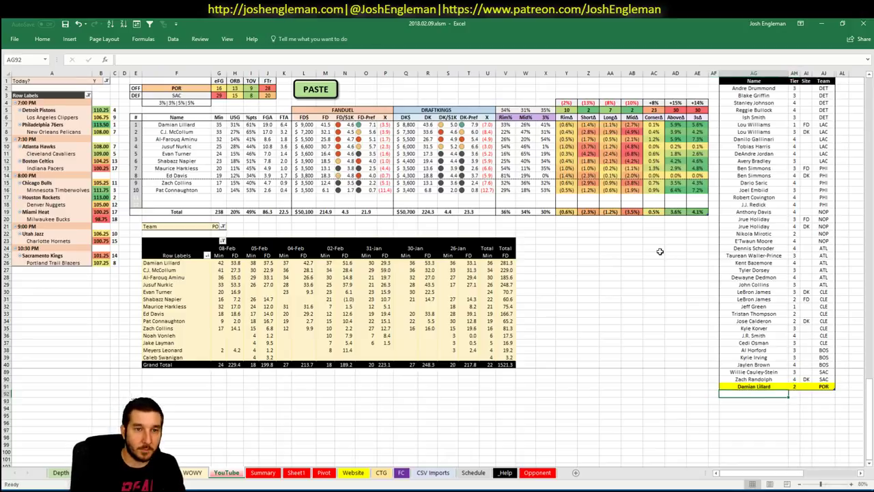
- Add C.J. McCollum with tier 3 in the row below Damian Lillard
{"action": "type", "text": "C.J. Mc"}
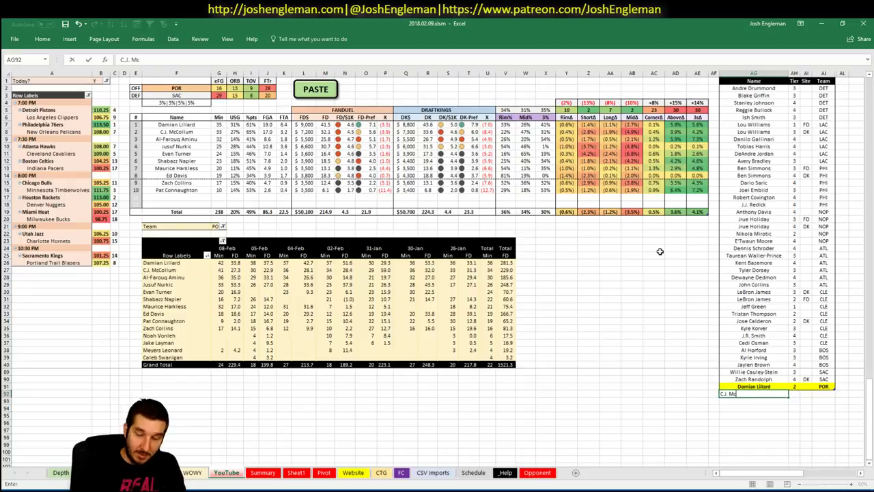
{"action": "type", "text": "Collum"}
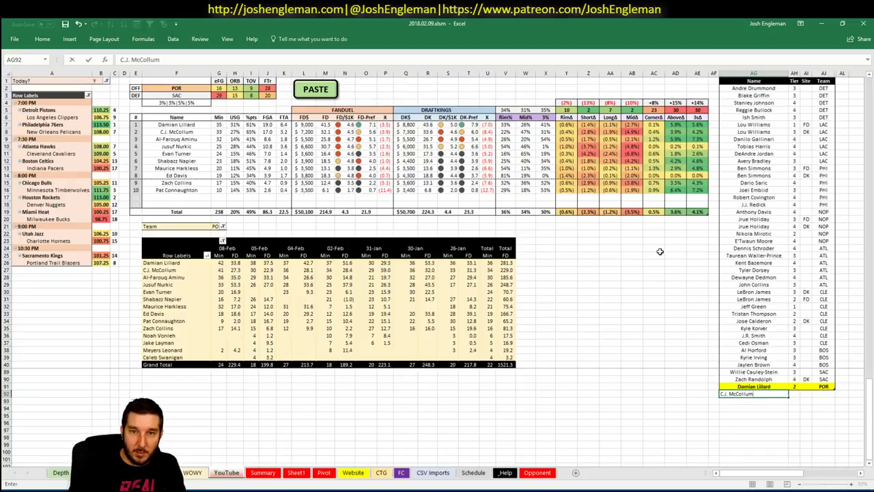
{"action": "key", "text": "Tab"}
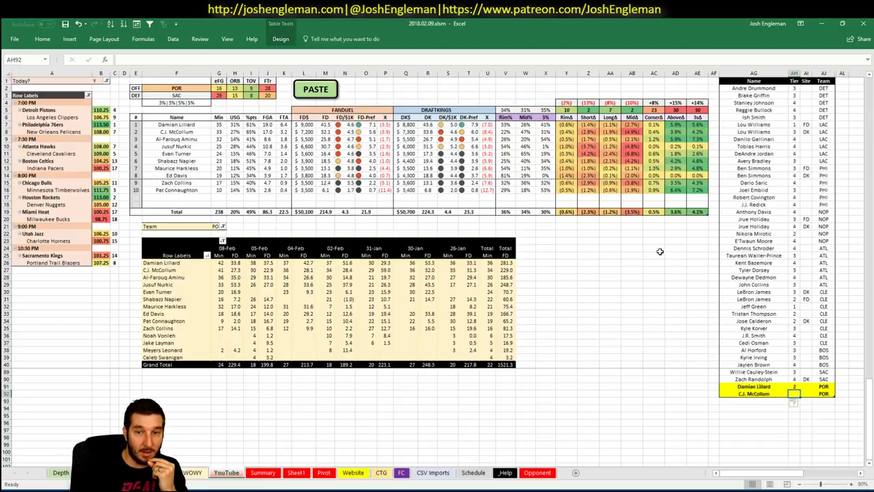
{"action": "type", "text": "6"}
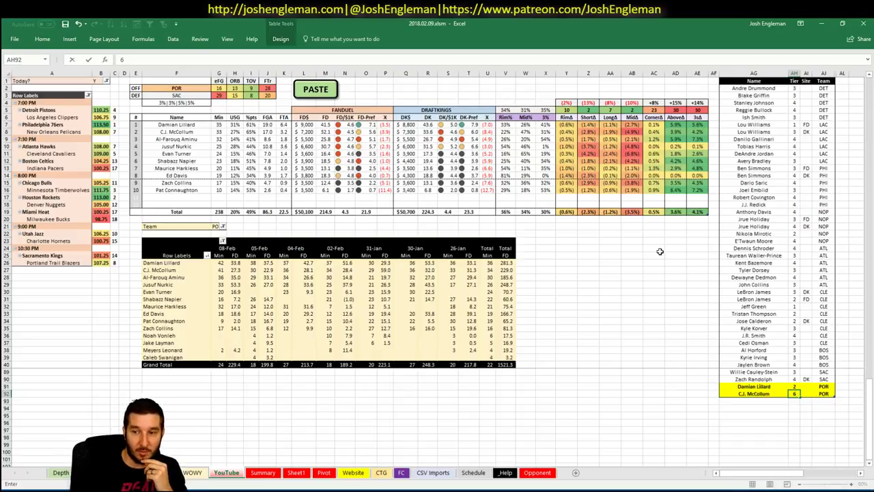
{"action": "key", "text": "ctrl+Return"}
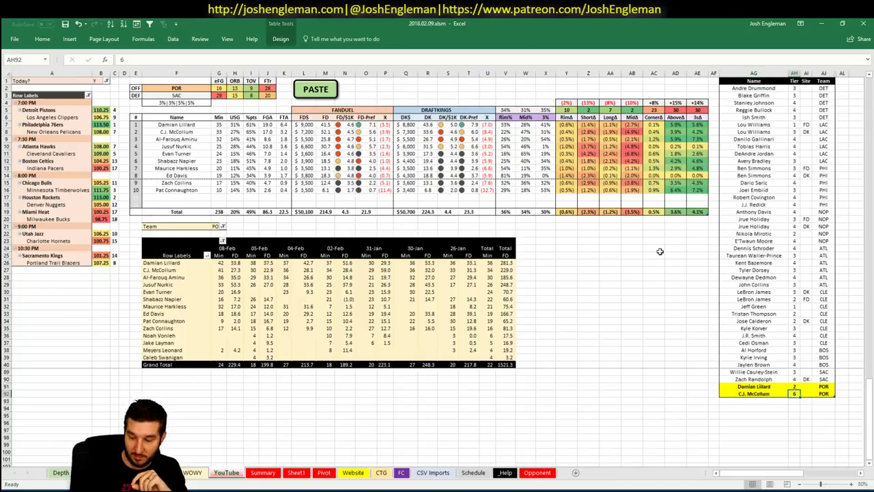
{"action": "type", "text": "3"}
{"action": "key", "text": "Return"}
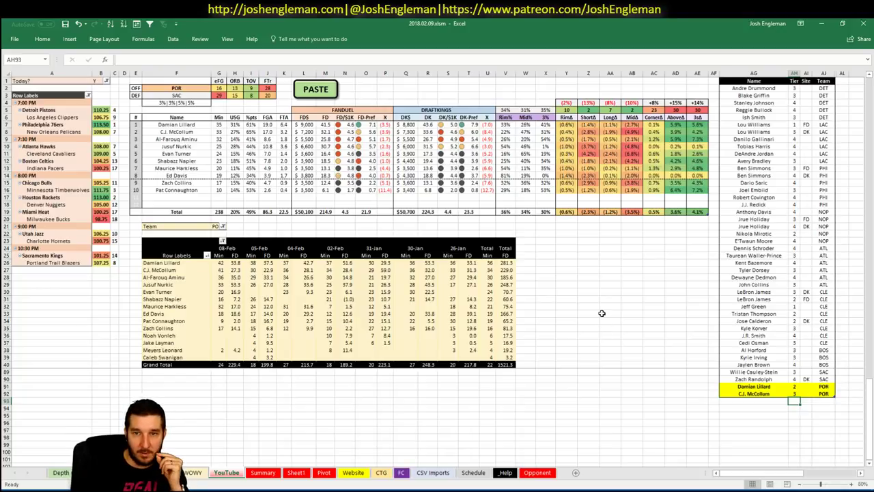
- Add Al-Farouq Aminu with tier 3 and site FD in the row below C.J. McCollum
{"action": "left_click", "coordinate": [772, 401]}
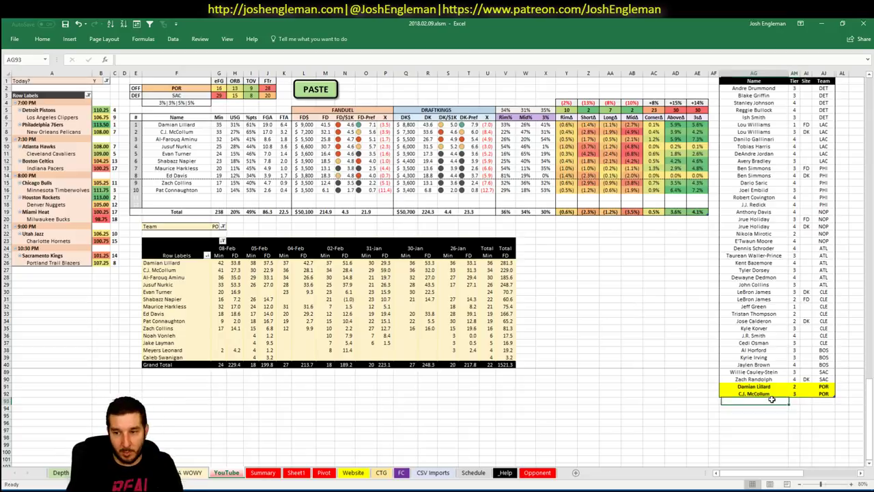
{"action": "type", "text": "Al-Faro"}
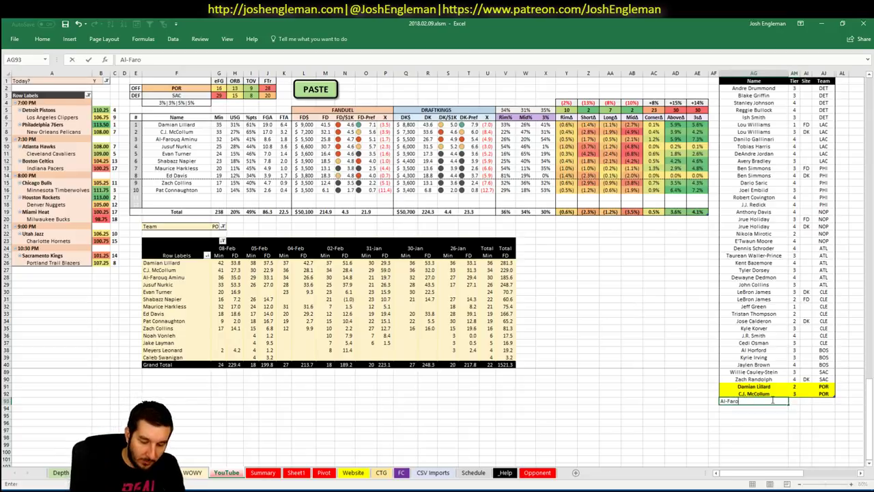
{"action": "type", "text": "uq Ami"}
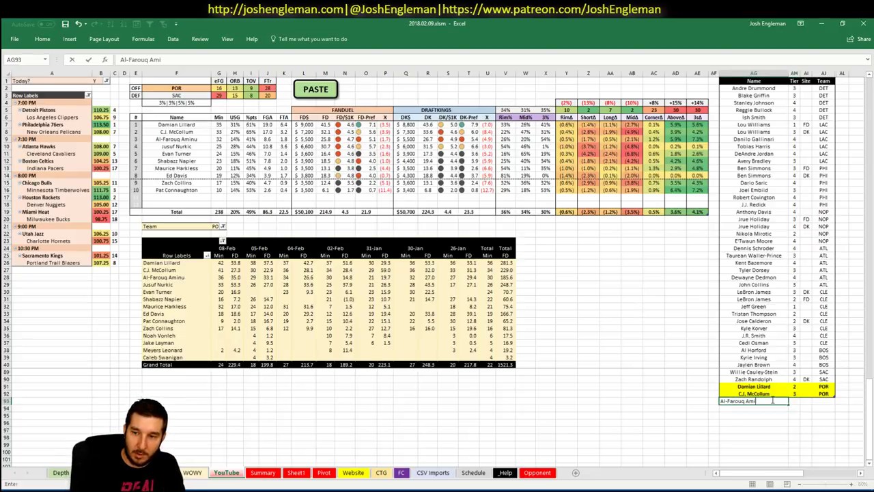
{"action": "type", "text": "nu"}
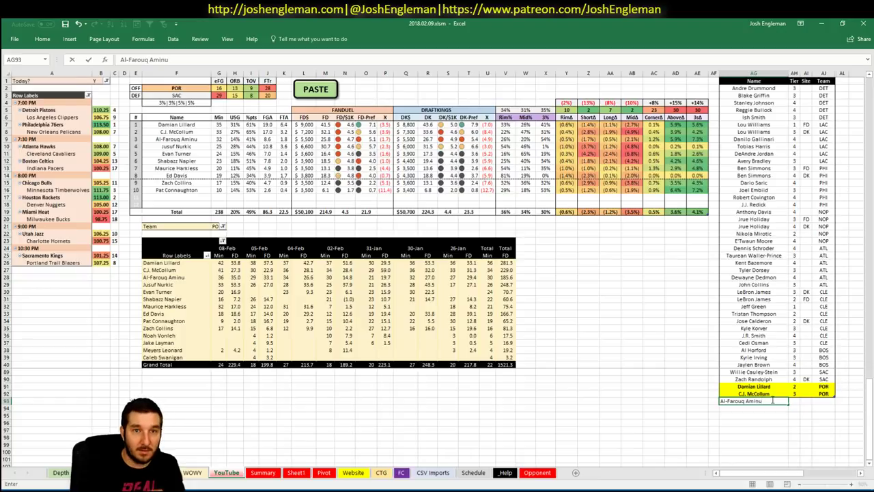
{"action": "key", "text": "Tab"}
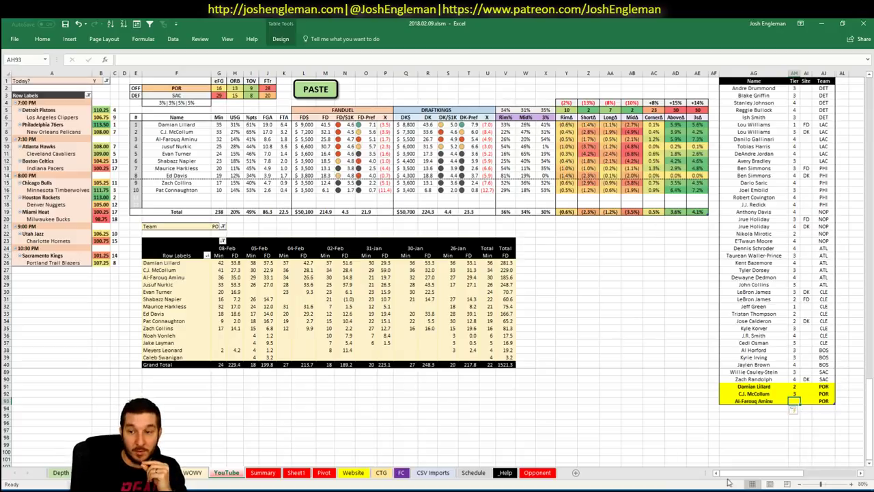
{"action": "type", "text": "3"}
{"action": "key", "text": "Tab"}
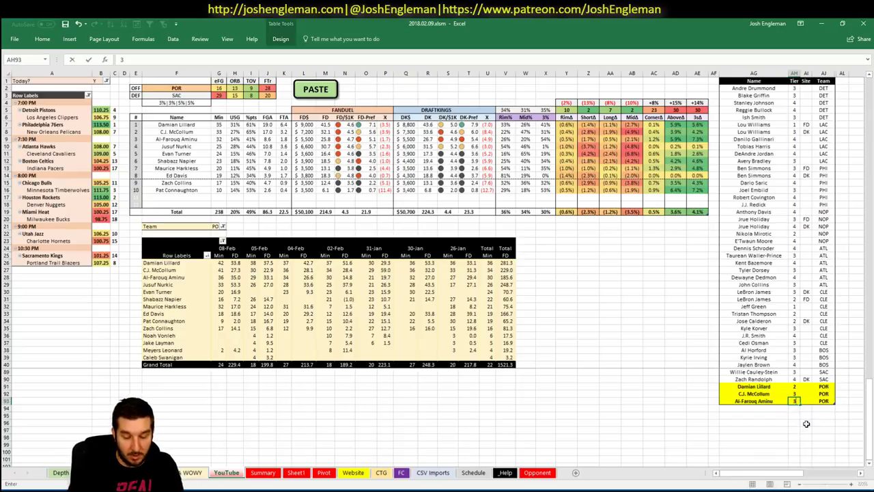
{"action": "type", "text": "FD"}
{"action": "key", "text": "Return"}
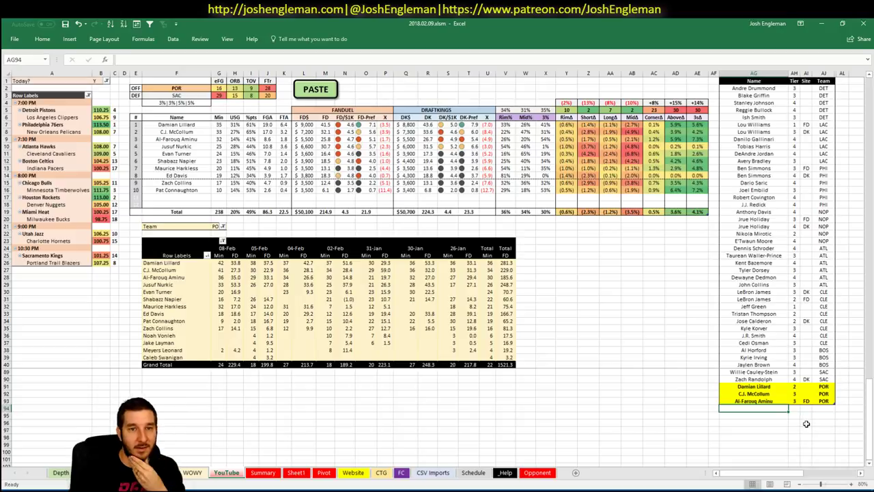
- Add Jusuf Nurkic with tier 3 in the row below Al-Farouq Aminu
{"action": "key", "text": "Left"}
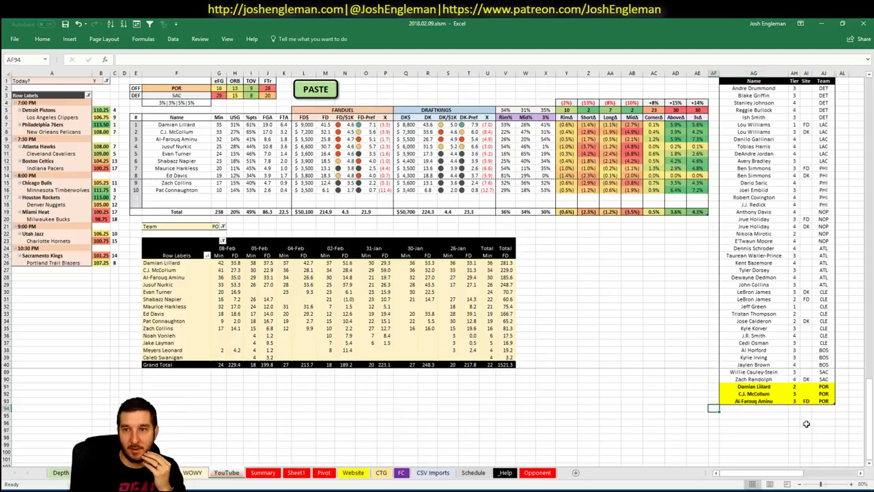
{"action": "key", "text": "Right"}
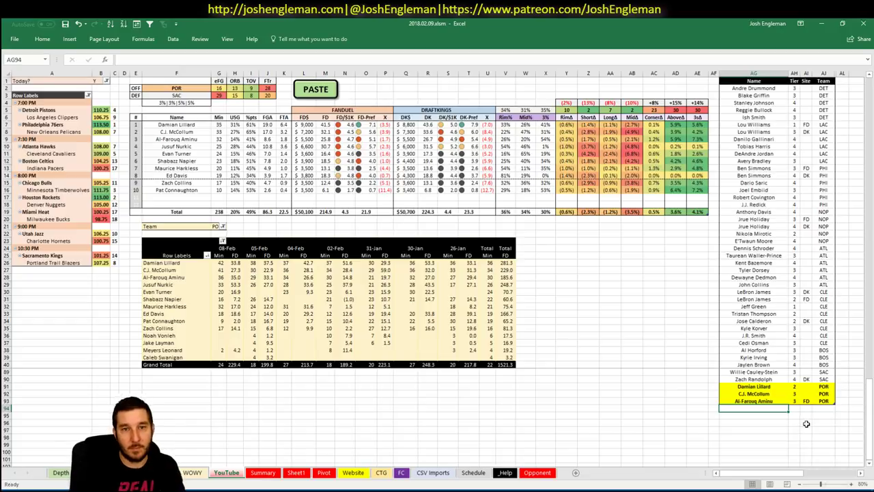
{"action": "type", "text": "Jusuf Nurkic"}
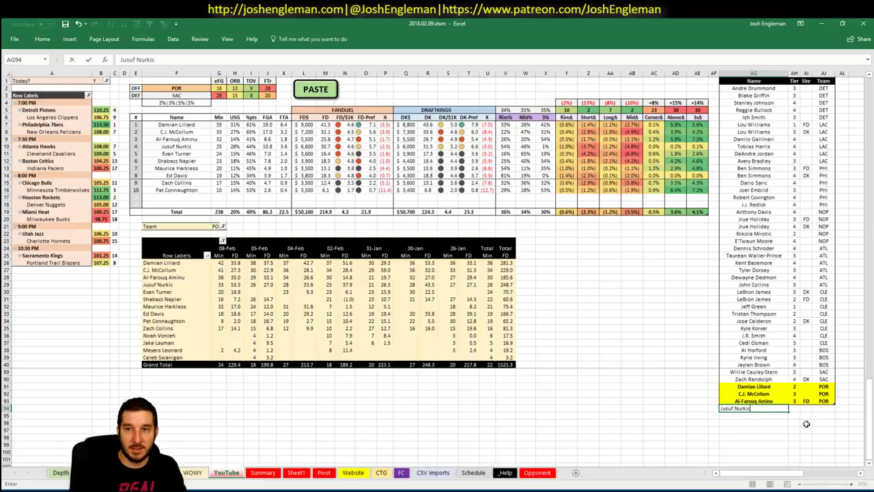
{"action": "key", "text": "Tab"}
{"action": "type", "text": "3"}
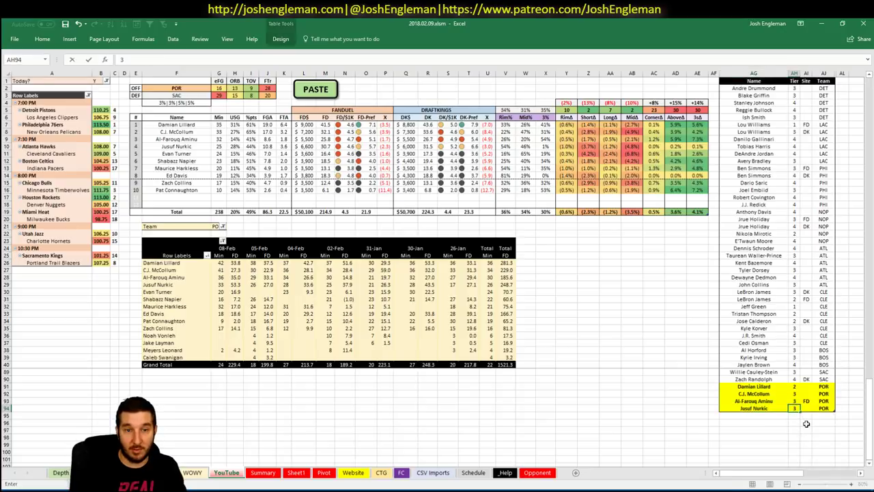
{"action": "key", "text": "Return"}
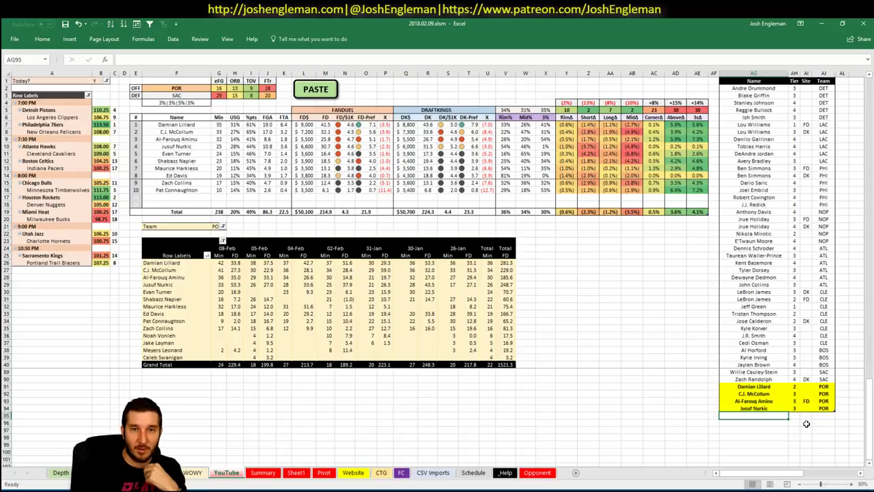
- Go to the player projections sheet and run its copy macro on the blended FD projections
{"action": "left_click", "coordinate": [682, 285]}
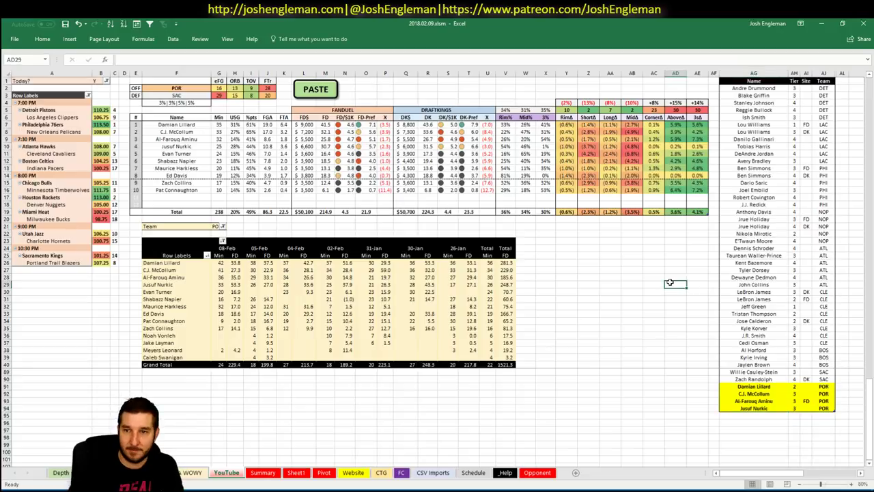
{"action": "scroll", "coordinate": [649, 285], "scroll_direction": "up", "scroll_amount": 15}
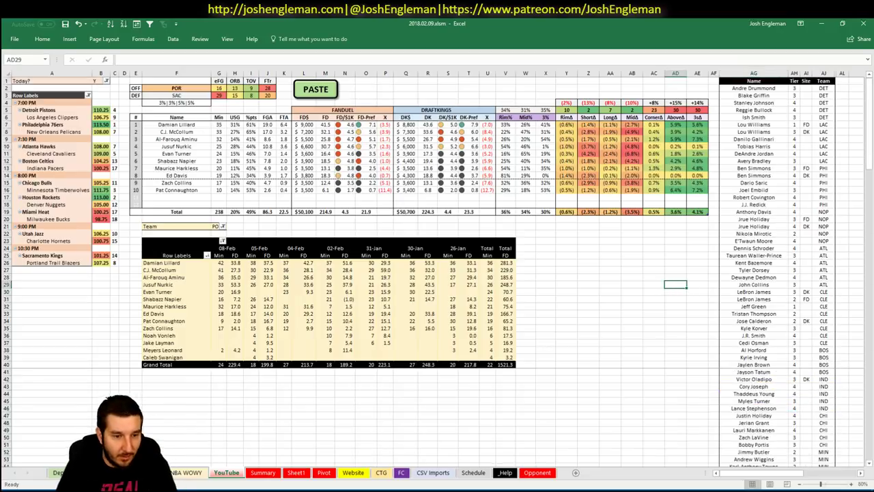
{"action": "key", "text": "ctrl+Page_Up"}
{"action": "key", "text": "ctrl+Page_Up"}
{"action": "key", "text": "ctrl+Page_Up"}
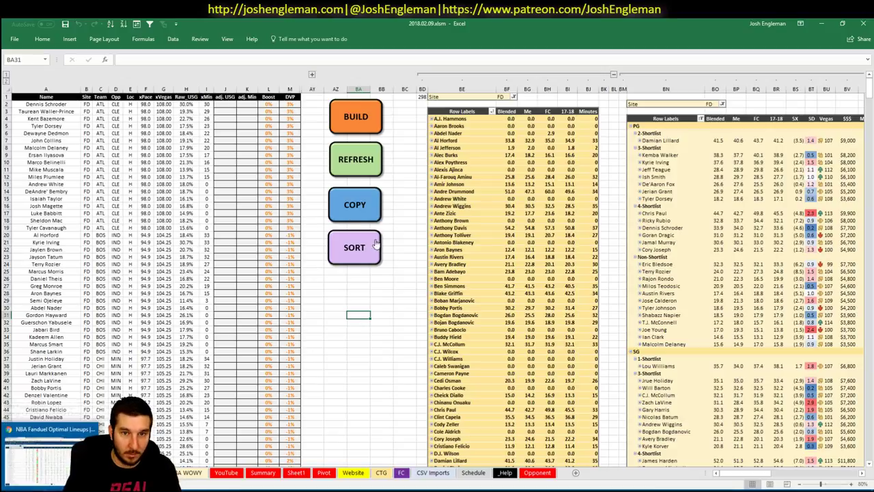
{"action": "left_click", "coordinate": [335, 329]}
{"action": "left_click", "coordinate": [365, 204]}
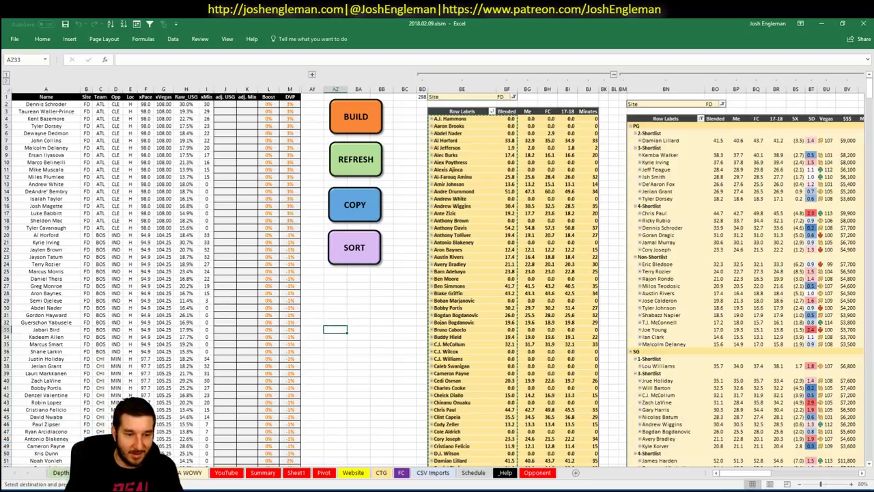
- Switch to FantasyCruncher in the browser, upload the copied projections for NBA Fanduel 2018-02-09, and return to the lineup cruncher
{"action": "key", "text": "alt+Tab"}
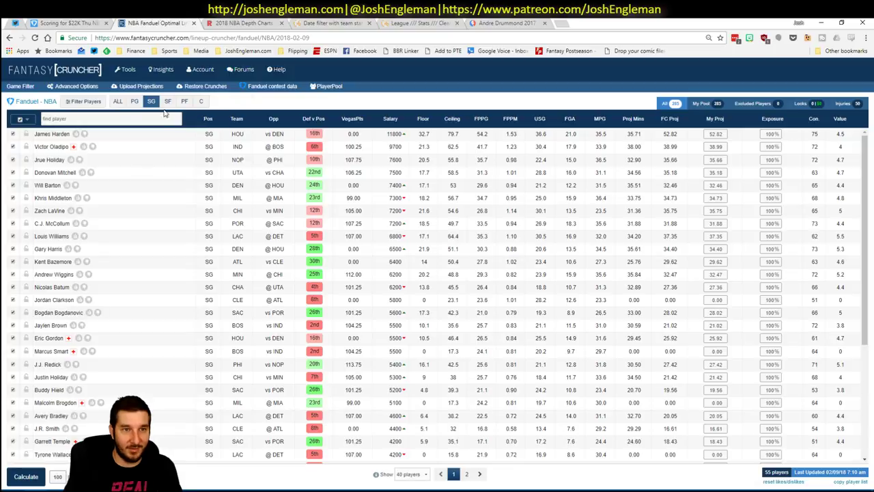
{"action": "left_click", "coordinate": [165, 71]}
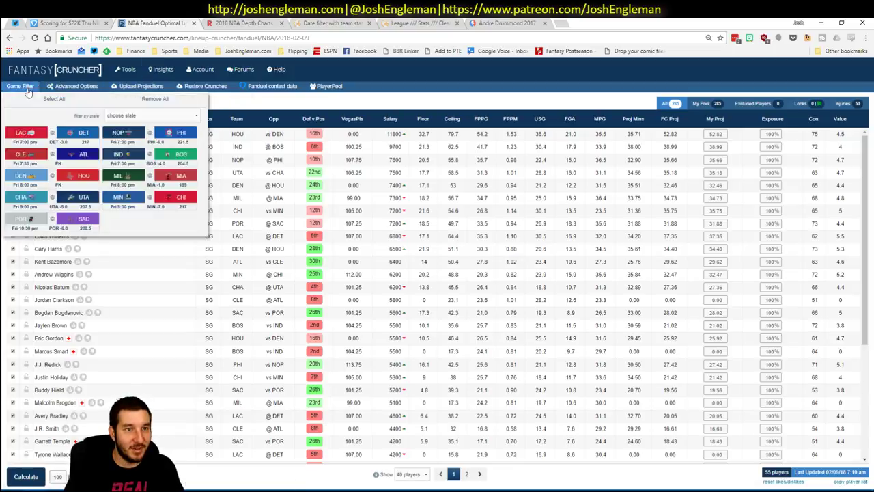
{"action": "left_click", "coordinate": [136, 89]}
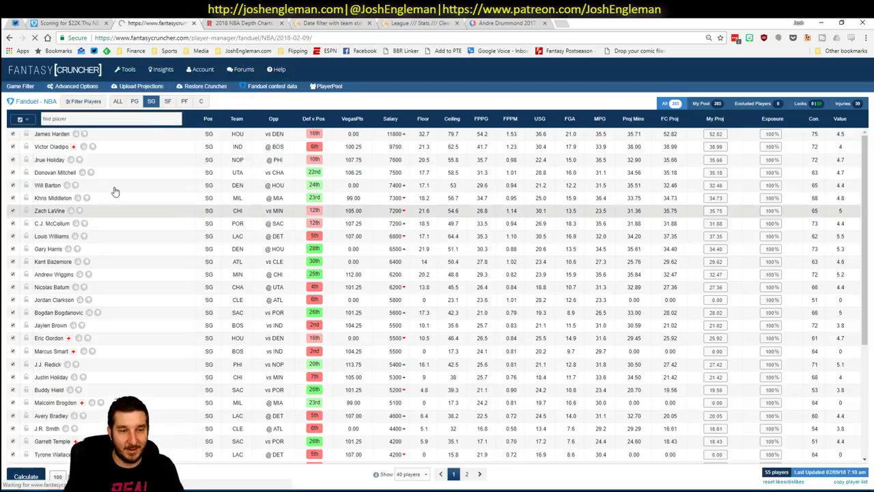
{"action": "key", "text": "ctrl+v"}
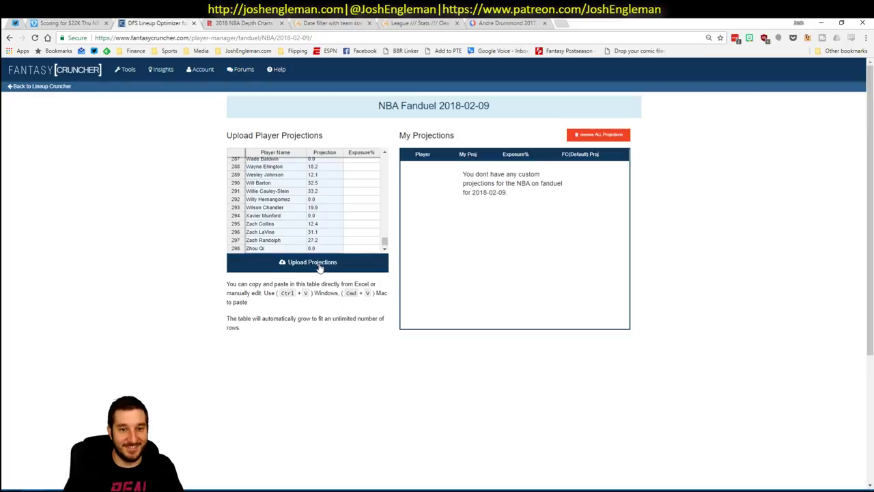
{"action": "left_click", "coordinate": [316, 265]}
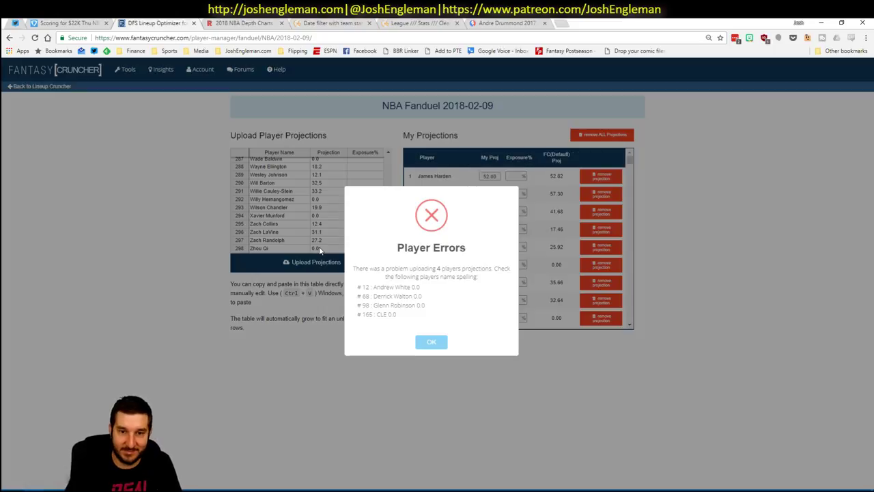
{"action": "left_click", "coordinate": [432, 341]}
{"action": "left_click", "coordinate": [64, 90]}
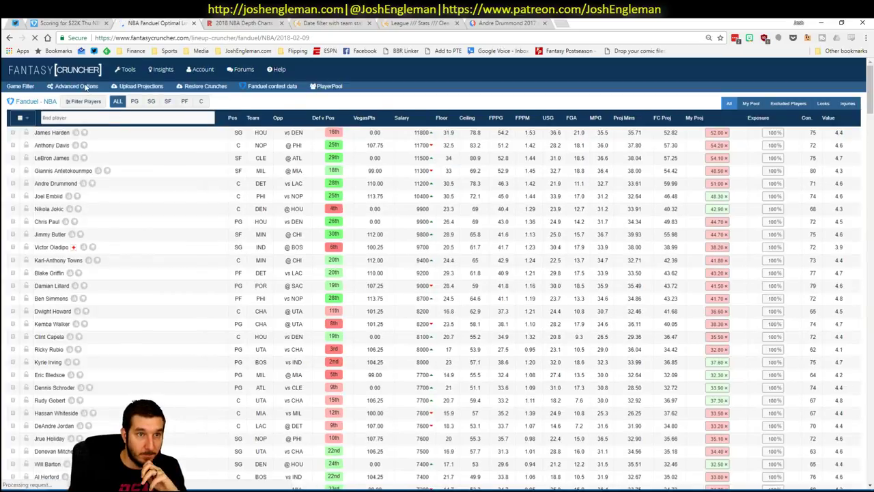
- Set the randomness to 10% in the advanced options and calculate 100 lineups
{"action": "left_click", "coordinate": [82, 86]}
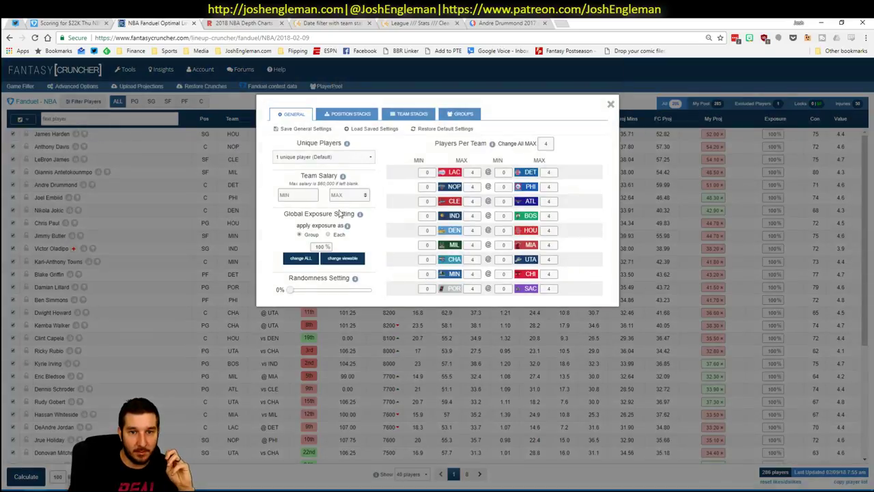
{"action": "left_click_drag", "start_coordinate": [291, 291], "coordinate": [303, 292]}
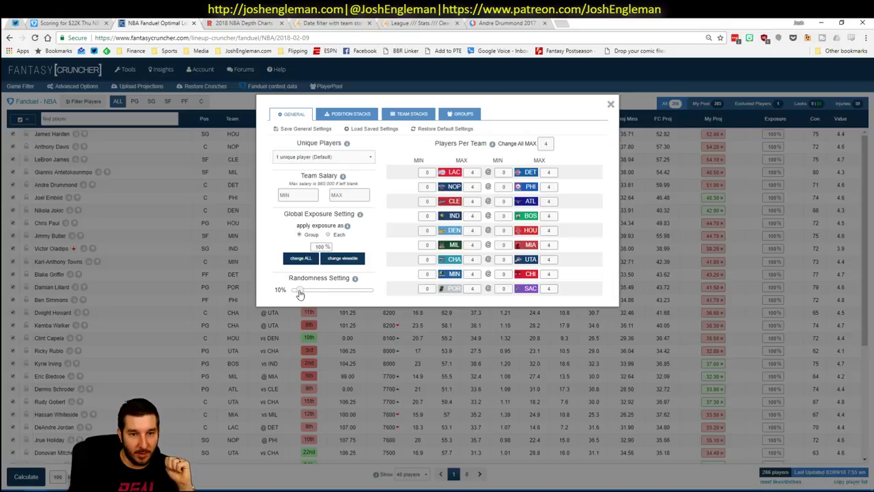
{"action": "left_click", "coordinate": [611, 105]}
{"action": "left_click", "coordinate": [39, 474]}
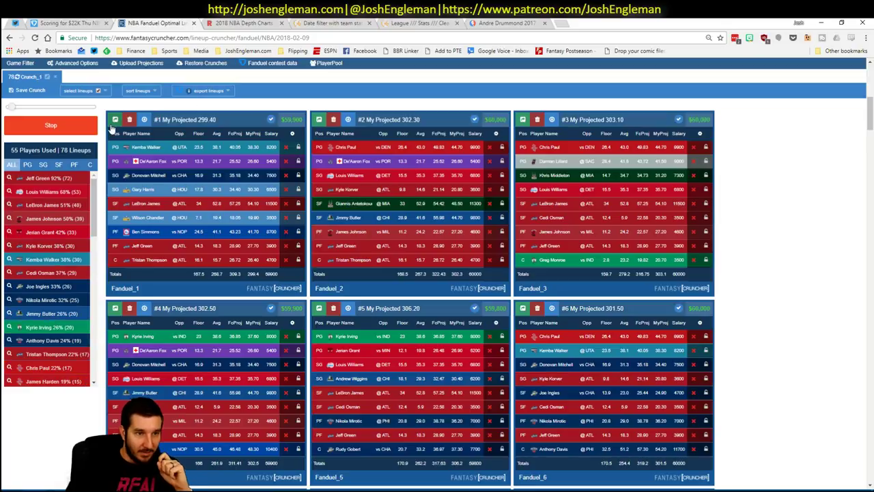
- Switch to the Excel workbook, collapse the blended projections column group, and review the shortlisted players by position
{"action": "mouse_move", "coordinate": [68, 489]}
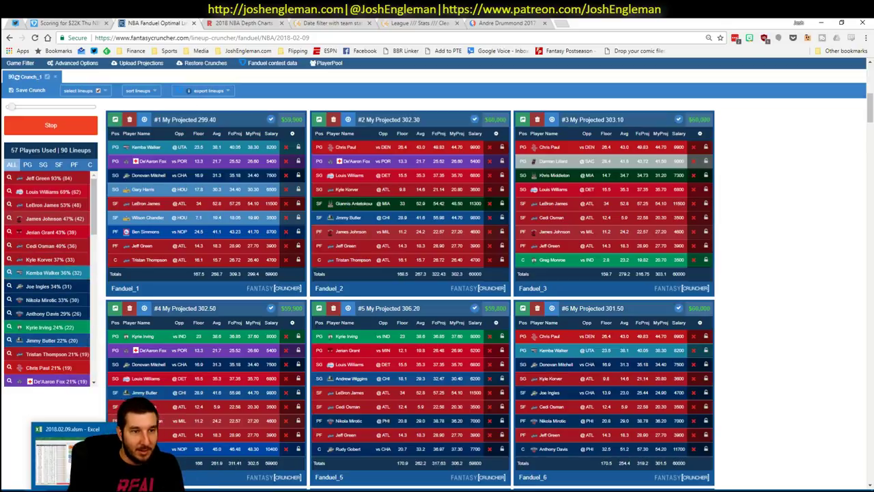
{"action": "left_click", "coordinate": [65, 451]}
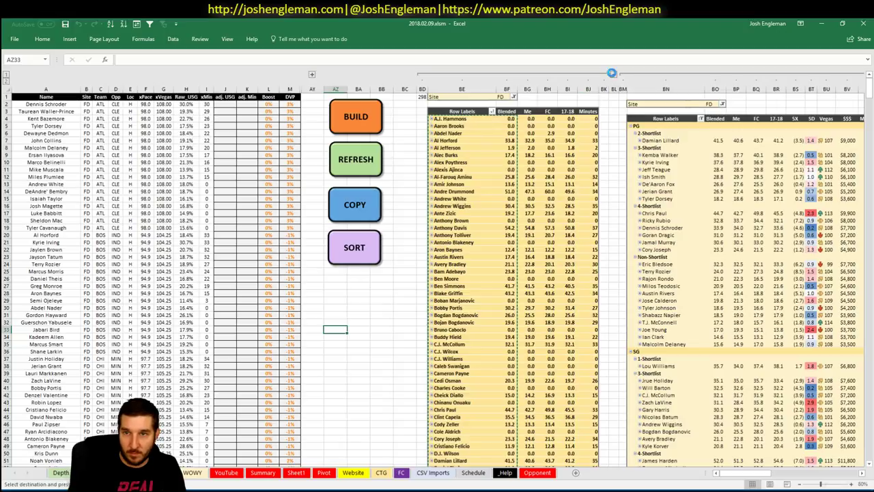
{"action": "left_click", "coordinate": [612, 74]}
{"action": "scroll", "coordinate": [717, 205], "scroll_direction": "down", "scroll_amount": 2}
{"action": "left_click", "coordinate": [711, 206]}
{"action": "scroll", "coordinate": [711, 206], "scroll_direction": "down", "scroll_amount": 20}
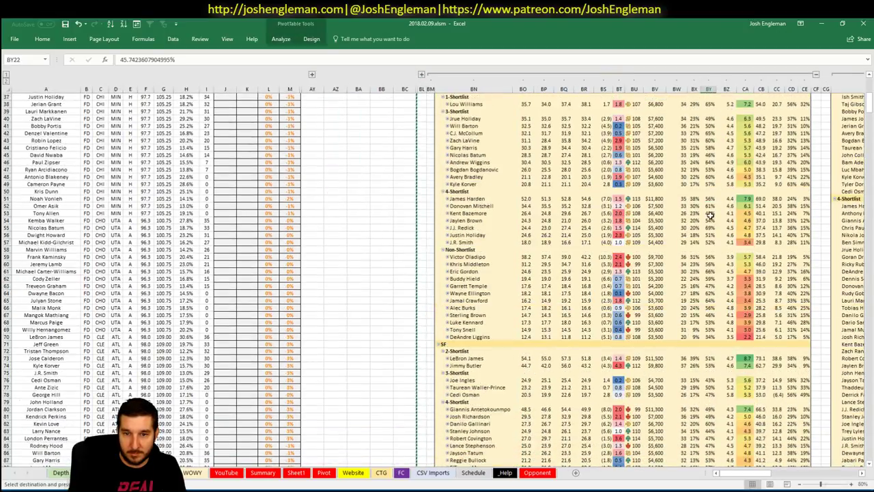
{"action": "scroll", "coordinate": [710, 215], "scroll_direction": "down", "scroll_amount": 3}
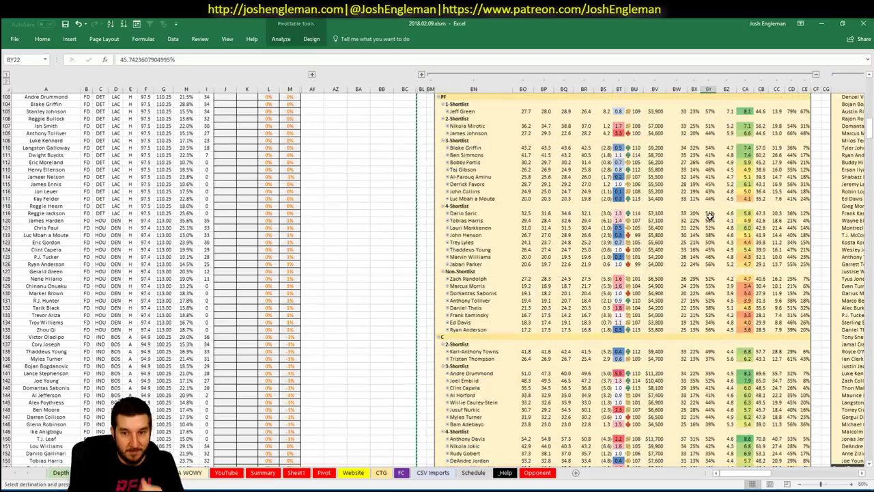
{"action": "scroll", "coordinate": [710, 216], "scroll_direction": "up", "scroll_amount": 3}
- Back in FantasyCruncher, sort the lineups by My Projected and filter them to those with Jeff Green, Louis Williams and LeBron James
{"action": "key", "text": "alt+Tab"}
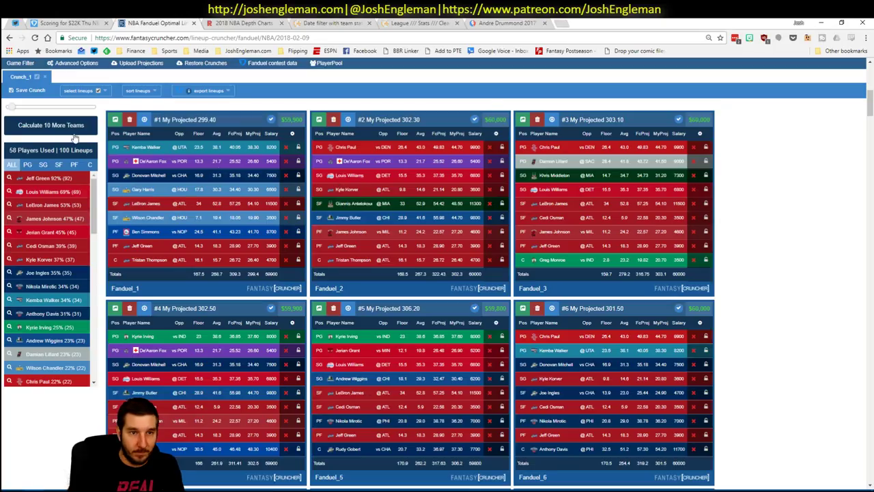
{"action": "left_click", "coordinate": [138, 90]}
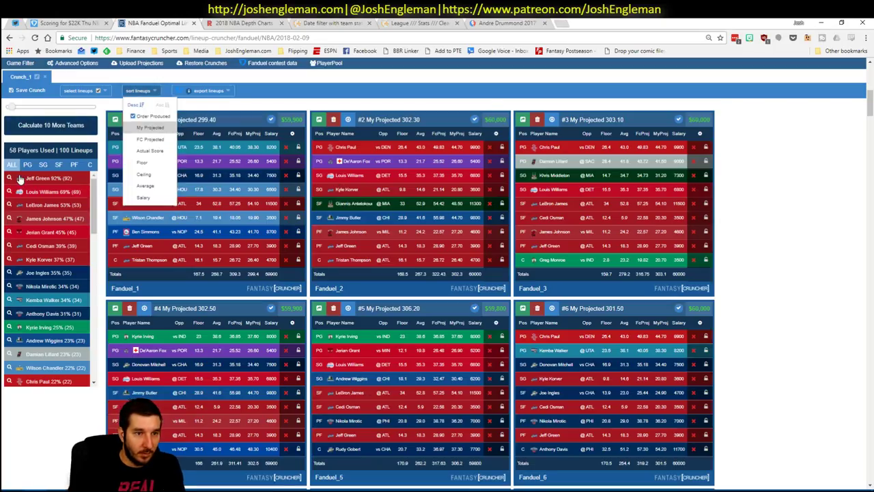
{"action": "left_click", "coordinate": [25, 184]}
{"action": "left_click", "coordinate": [9, 179]}
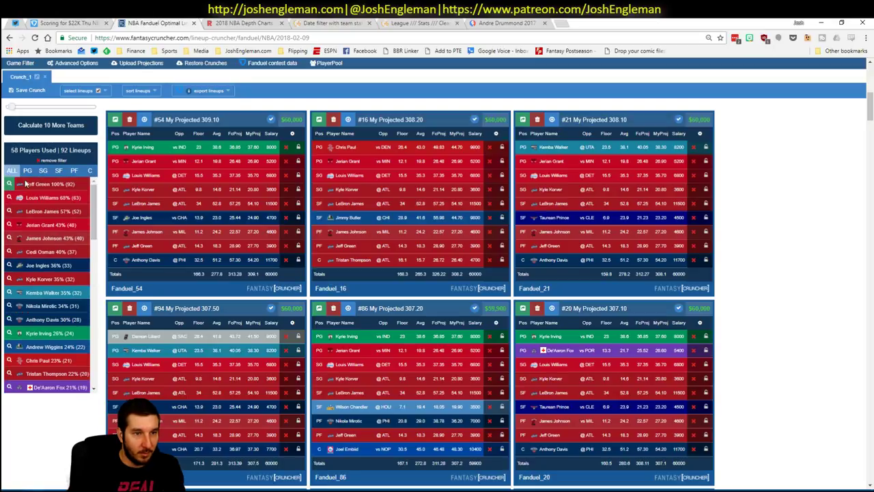
{"action": "left_click", "coordinate": [9, 197]}
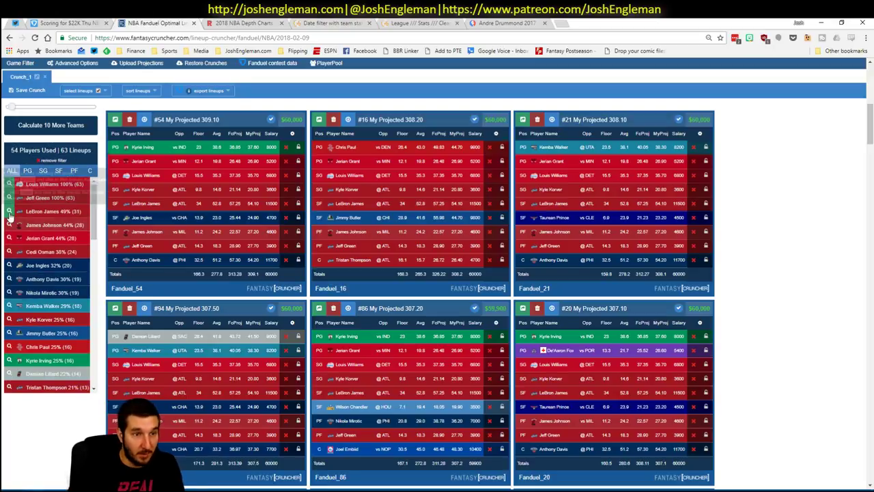
- Check the SG and SF shortlists in the Excel workbook and return to the filtered lineups in the browser
{"action": "key", "text": "alt+Tab"}
{"action": "scroll", "coordinate": [666, 314], "scroll_direction": "down", "scroll_amount": 10}
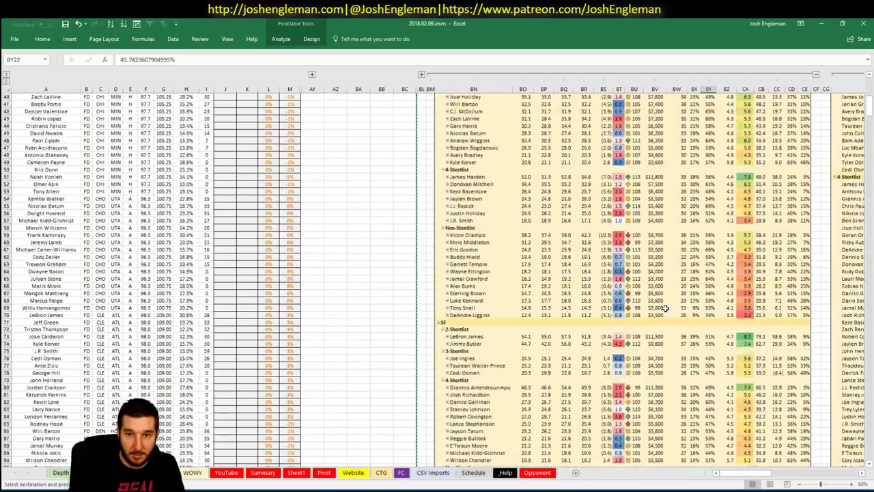
{"action": "key", "text": "alt+Tab"}
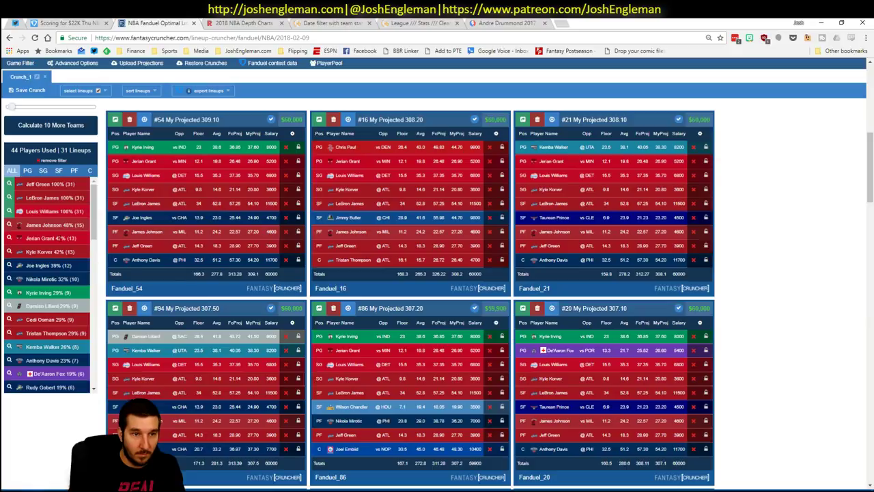
- Add James Johnson to the lineup filter and review the PF exposure before showing all positions again
{"action": "left_click", "coordinate": [9, 225]}
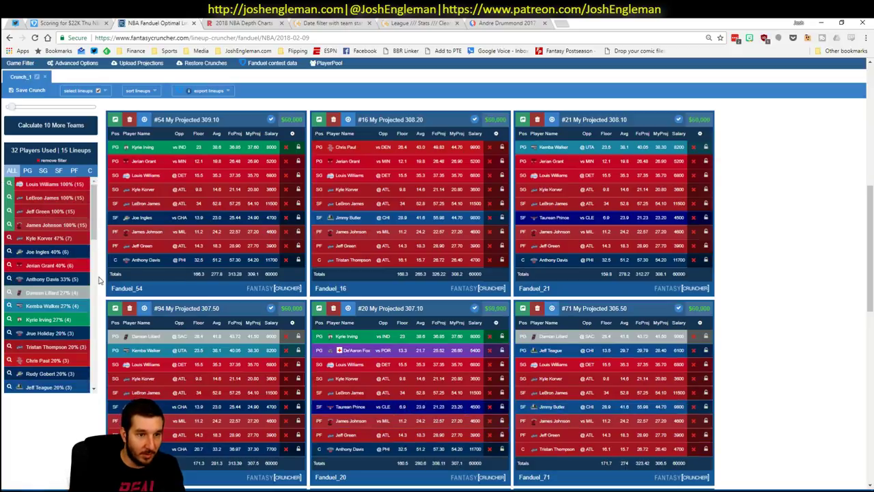
{"action": "left_click", "coordinate": [74, 170]}
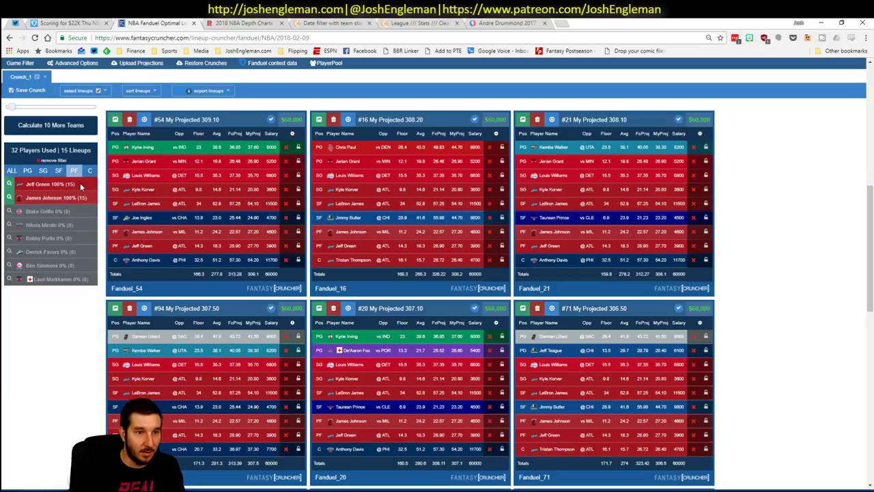
{"action": "left_click", "coordinate": [18, 172]}
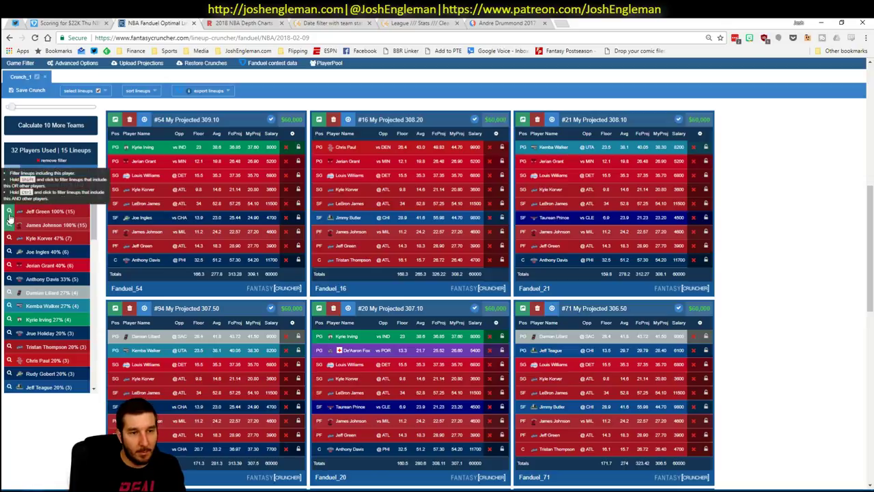
- Check the PF shortlist in the Excel workbook, then replace James Johnson with Nikola Mirotic in the FantasyCruncher lineup filter
{"action": "key", "text": "alt+Tab"}
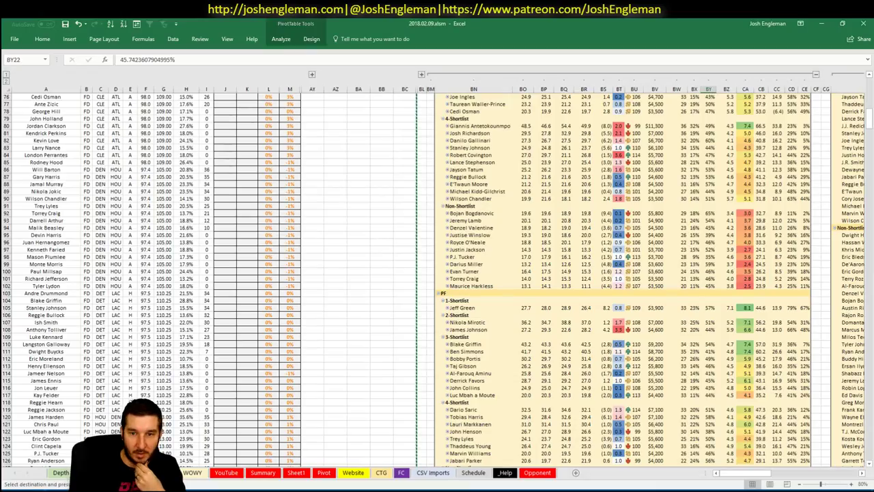
{"action": "key", "text": "alt+Tab"}
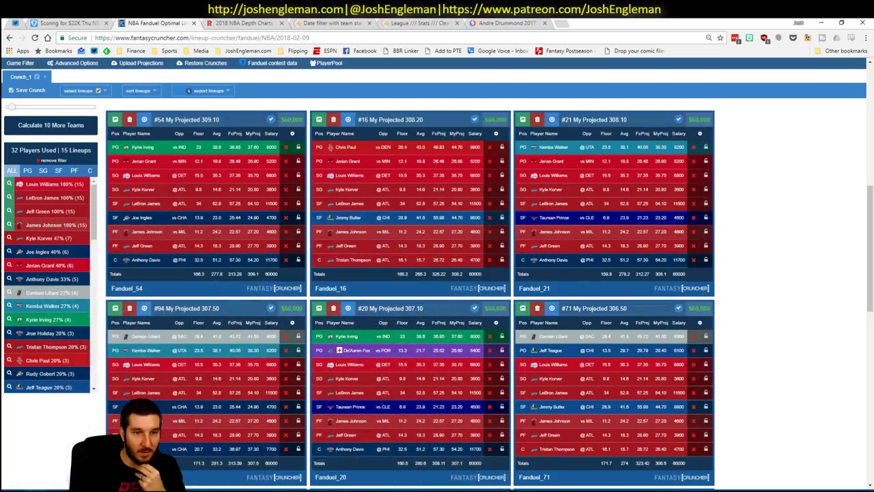
{"action": "key", "text": "alt+Tab"}
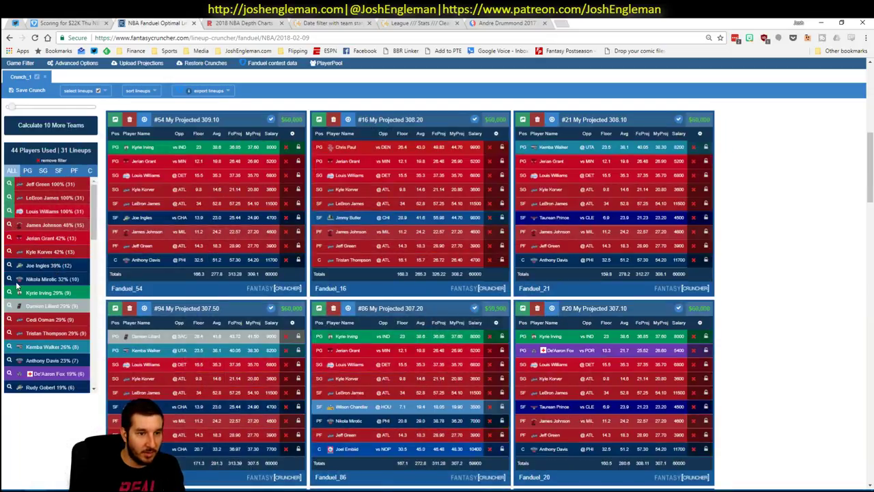
{"action": "left_click", "coordinate": [10, 279]}
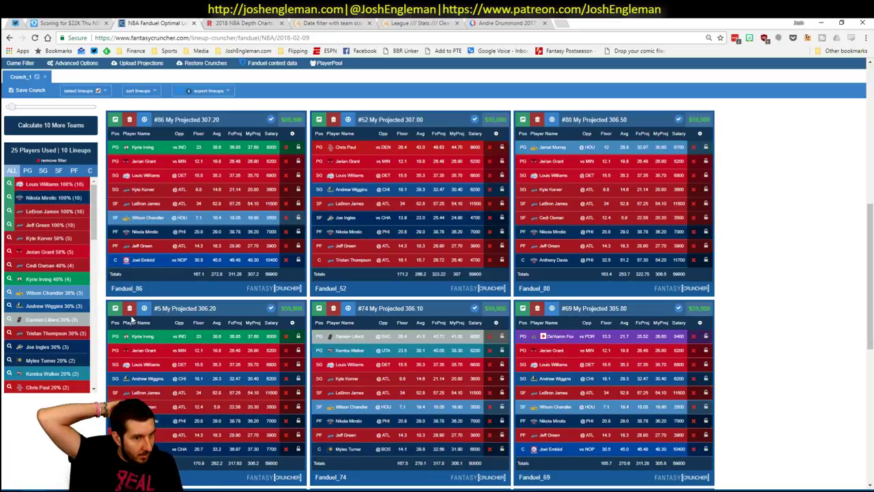
- Check the SF shortlist in the Excel workbook, then add Joe Ingles from the SF players to the FantasyCruncher lineup filter
{"action": "key", "text": "alt+Tab"}
{"action": "scroll", "coordinate": [703, 308], "scroll_direction": "up", "scroll_amount": 3}
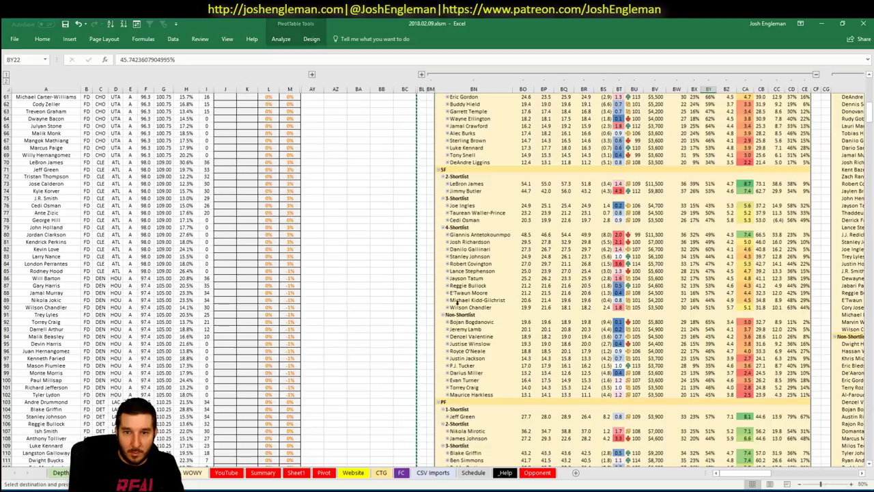
{"action": "key", "text": "alt+Tab"}
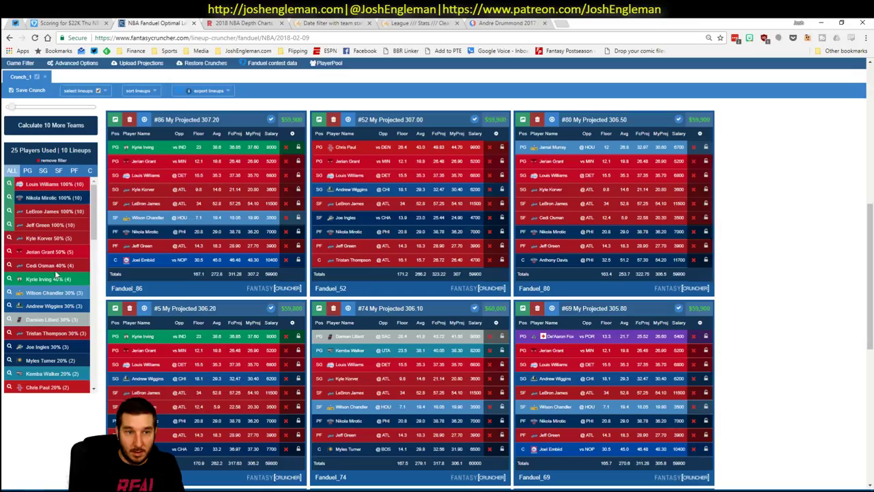
{"action": "left_click", "coordinate": [58, 170]}
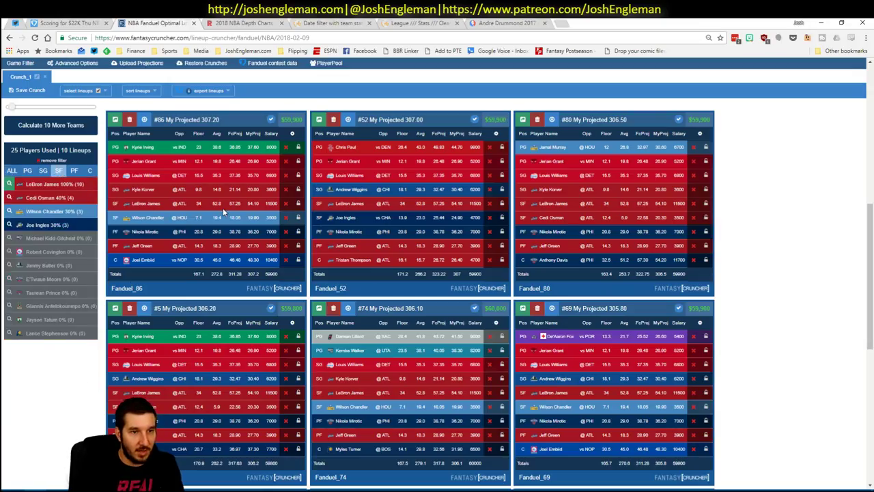
{"action": "left_click", "coordinate": [9, 224]}
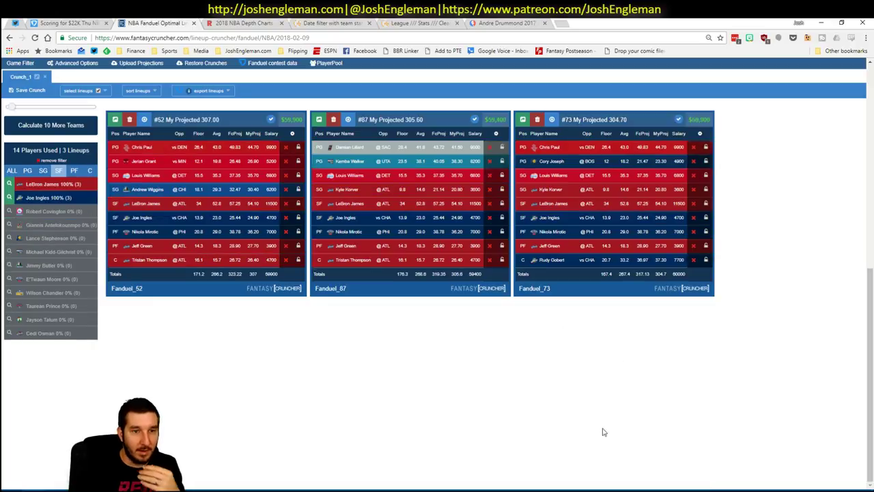